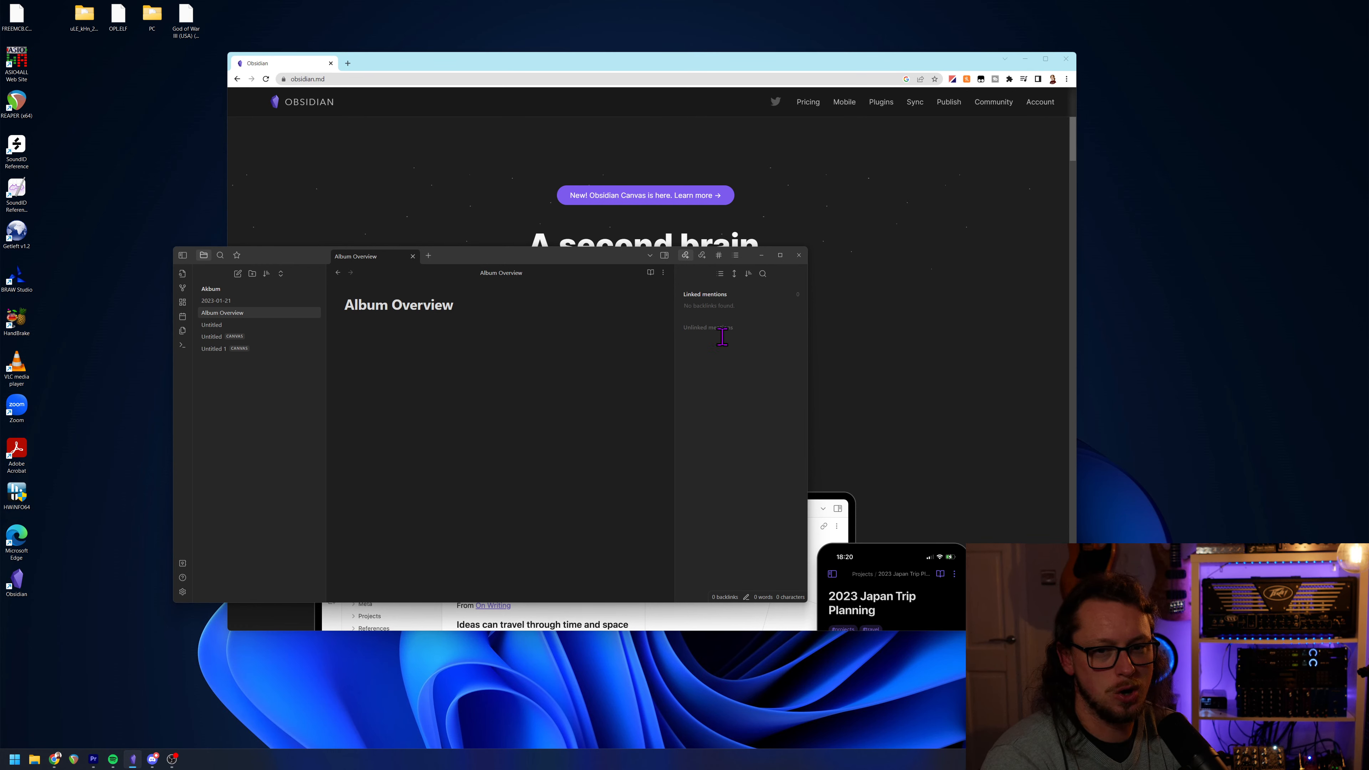
Write "Post-apocalyptic theme" as the first line of the Album Overview note.
key("alt+Tab")
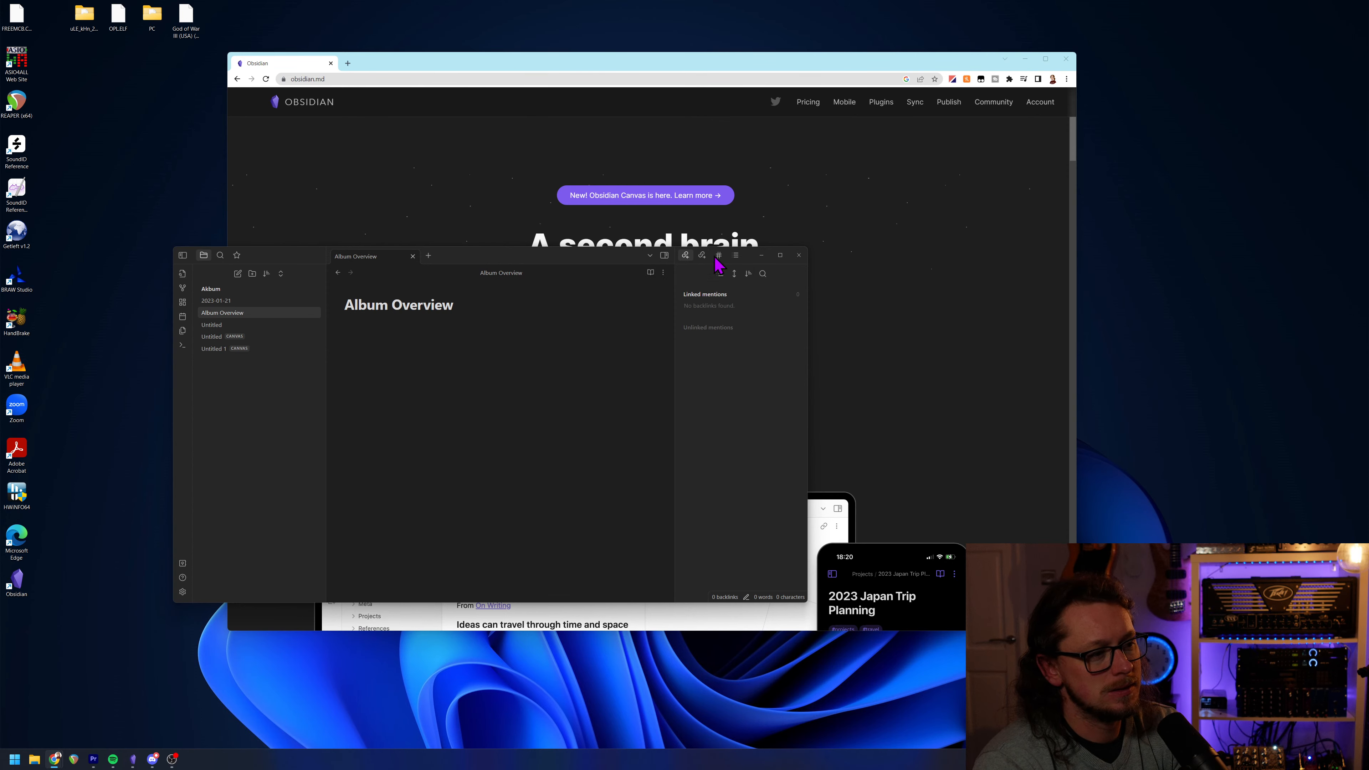
left_click(473, 378)
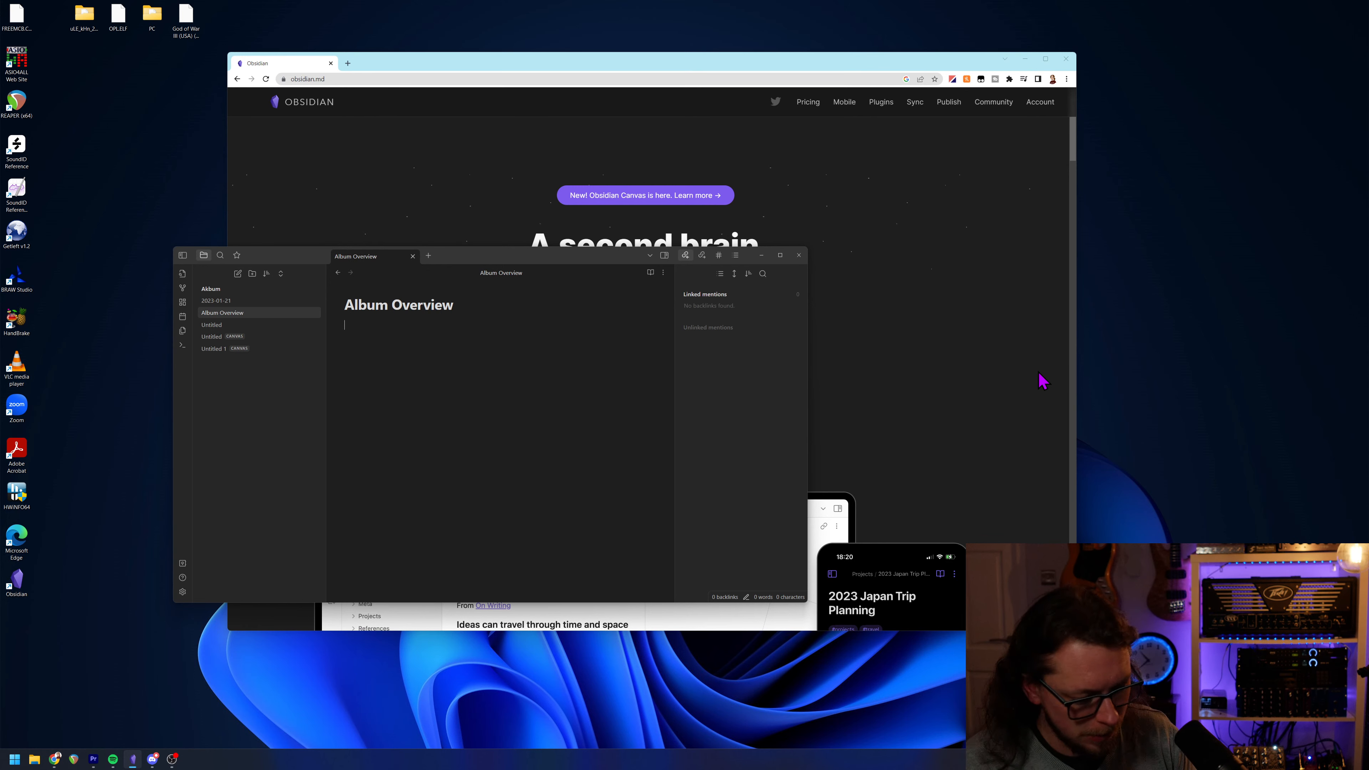
type("Post")
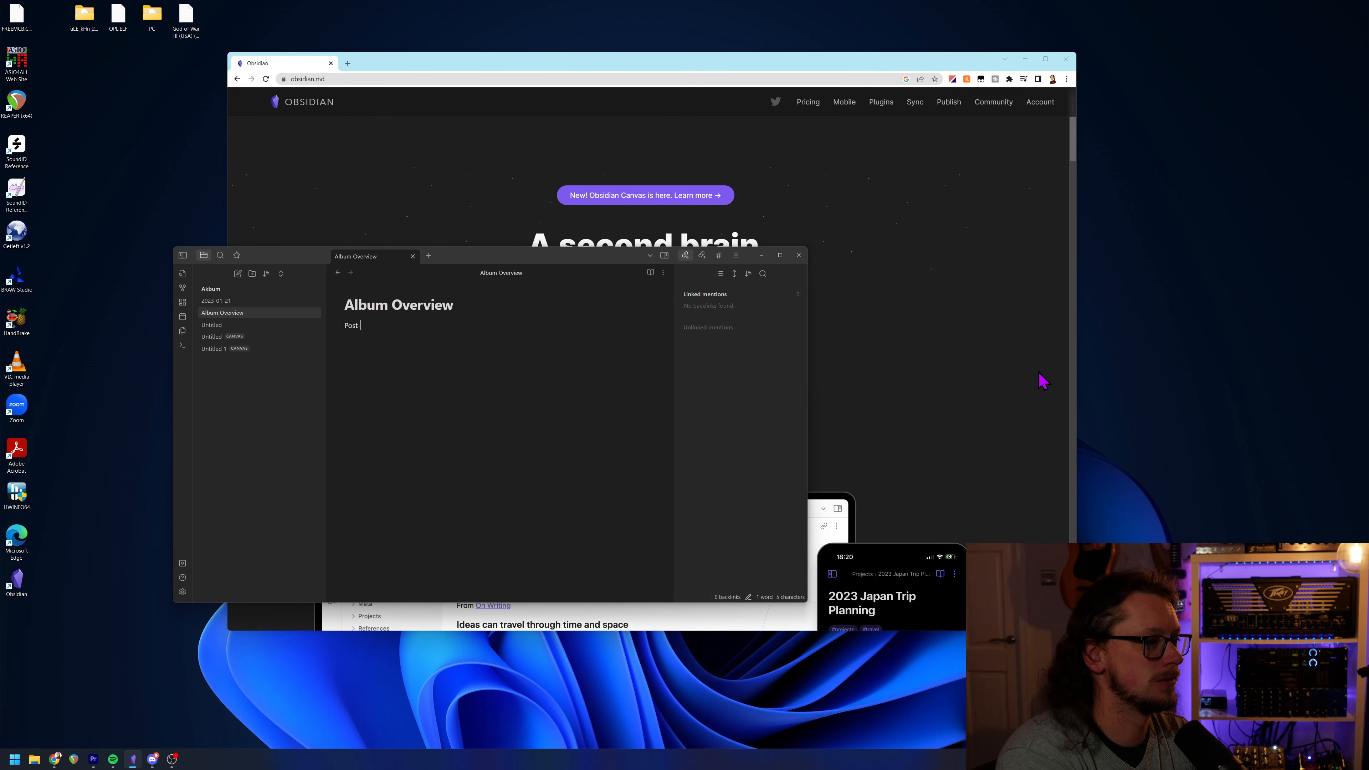
type("-apocal")
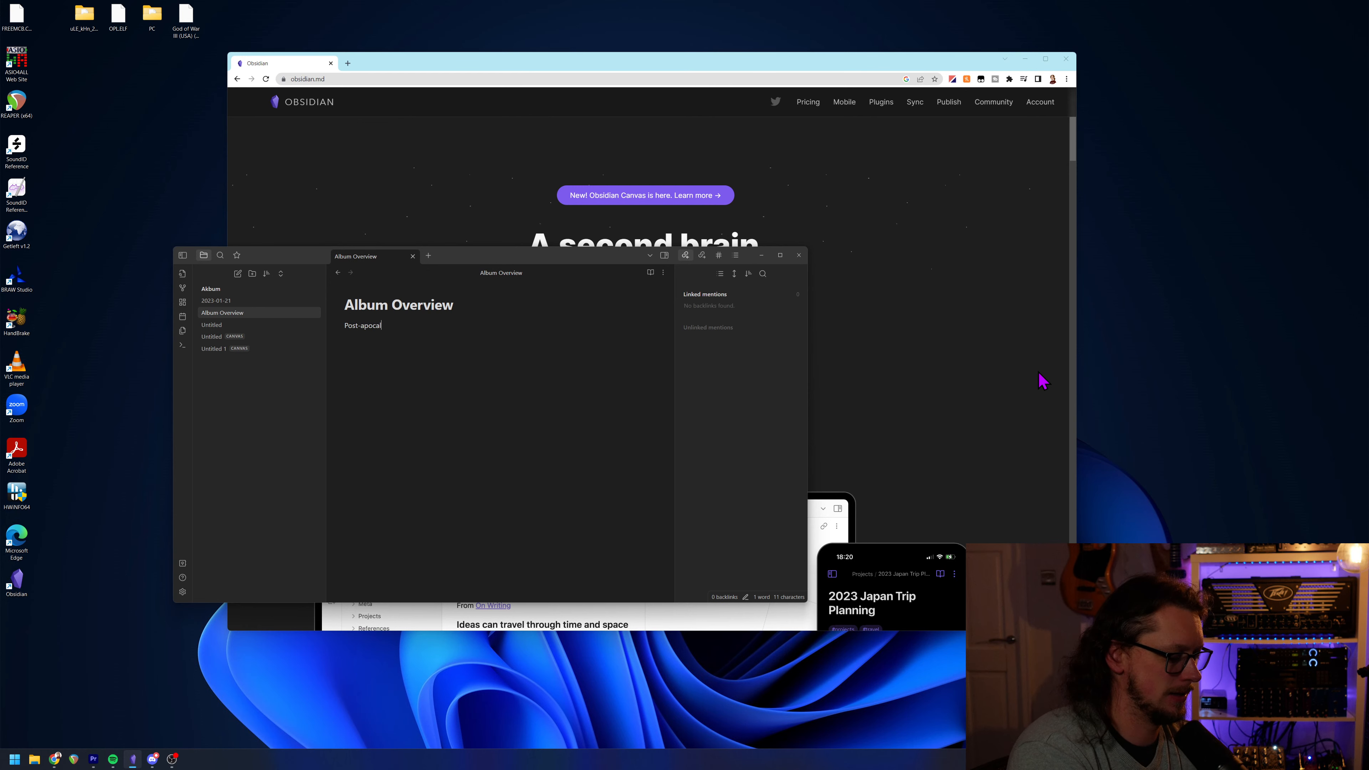
type("yptic")
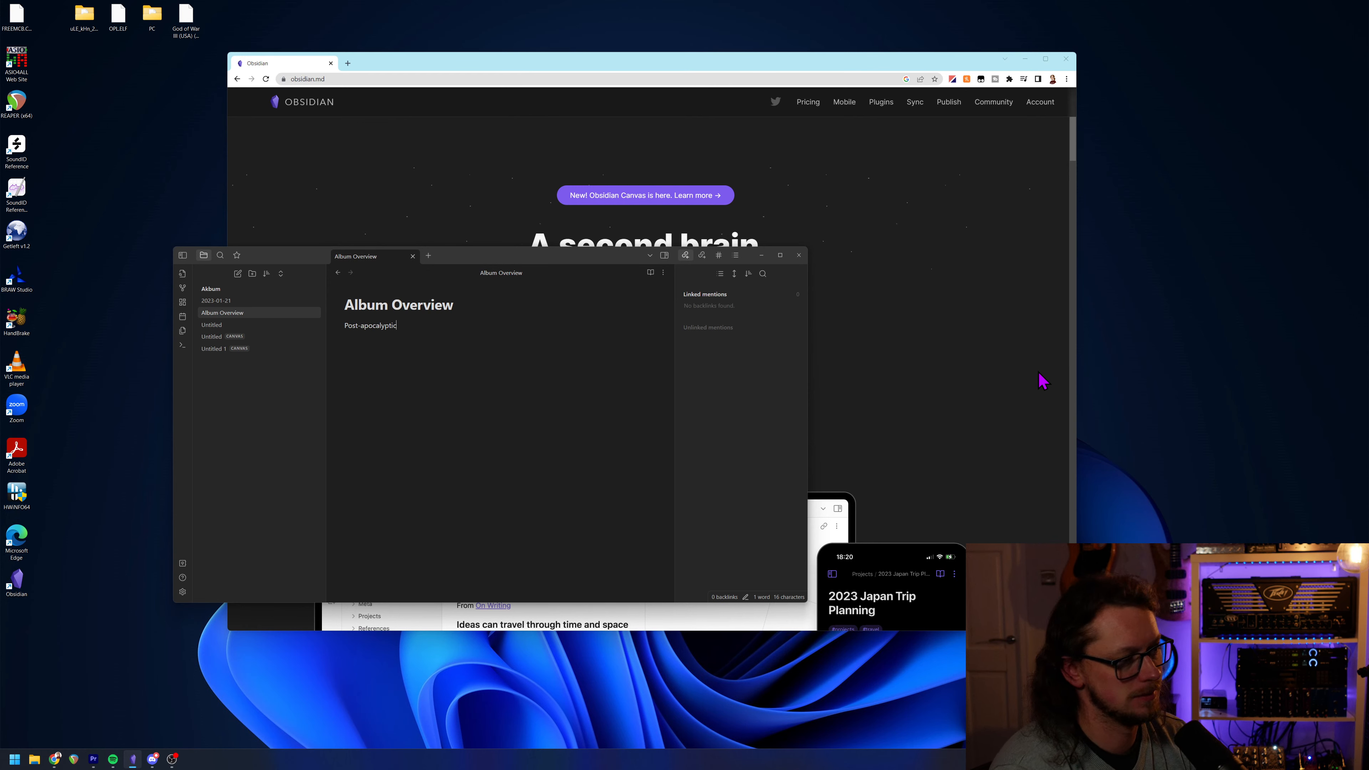
type(" theme")
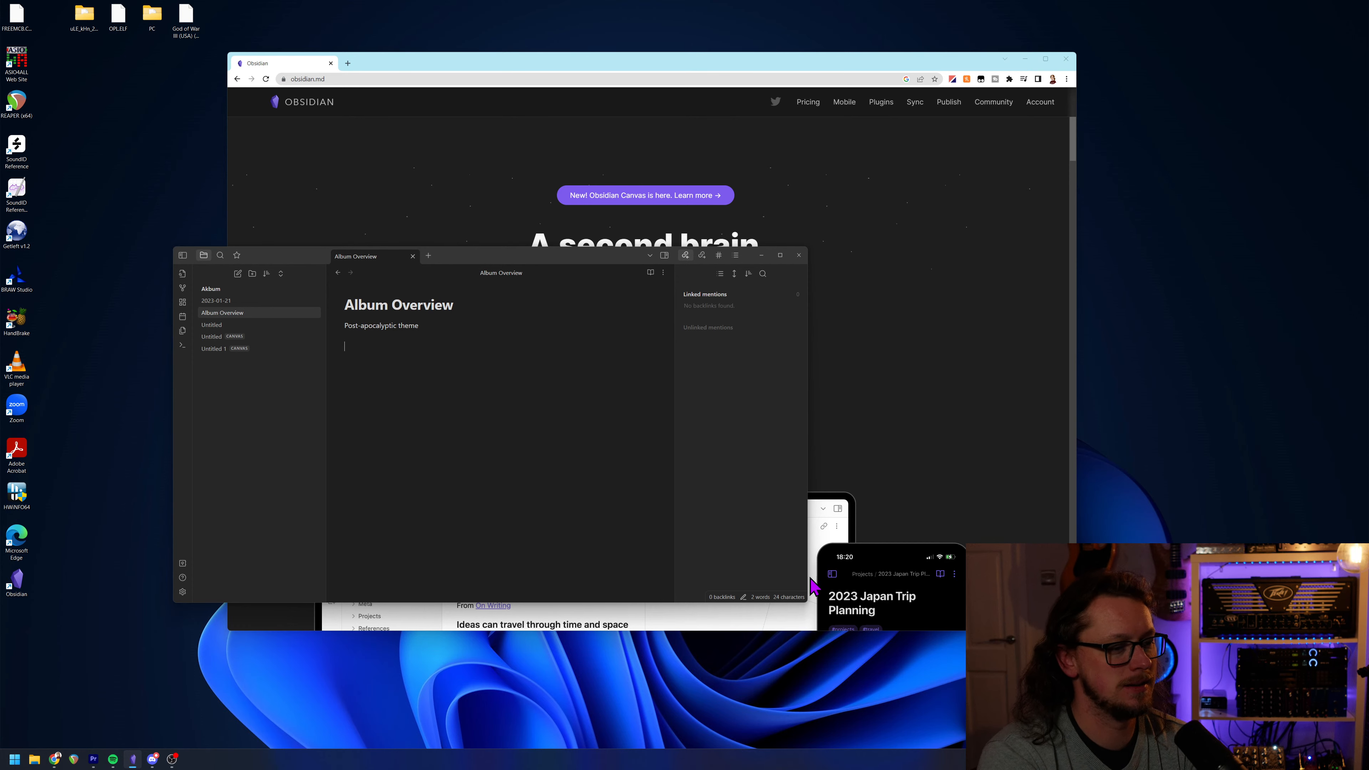
Enlarge the notes window, move it higher, shift the browser window aside and bring the notes back in front.
left_click_drag(803, 604, 909, 693)
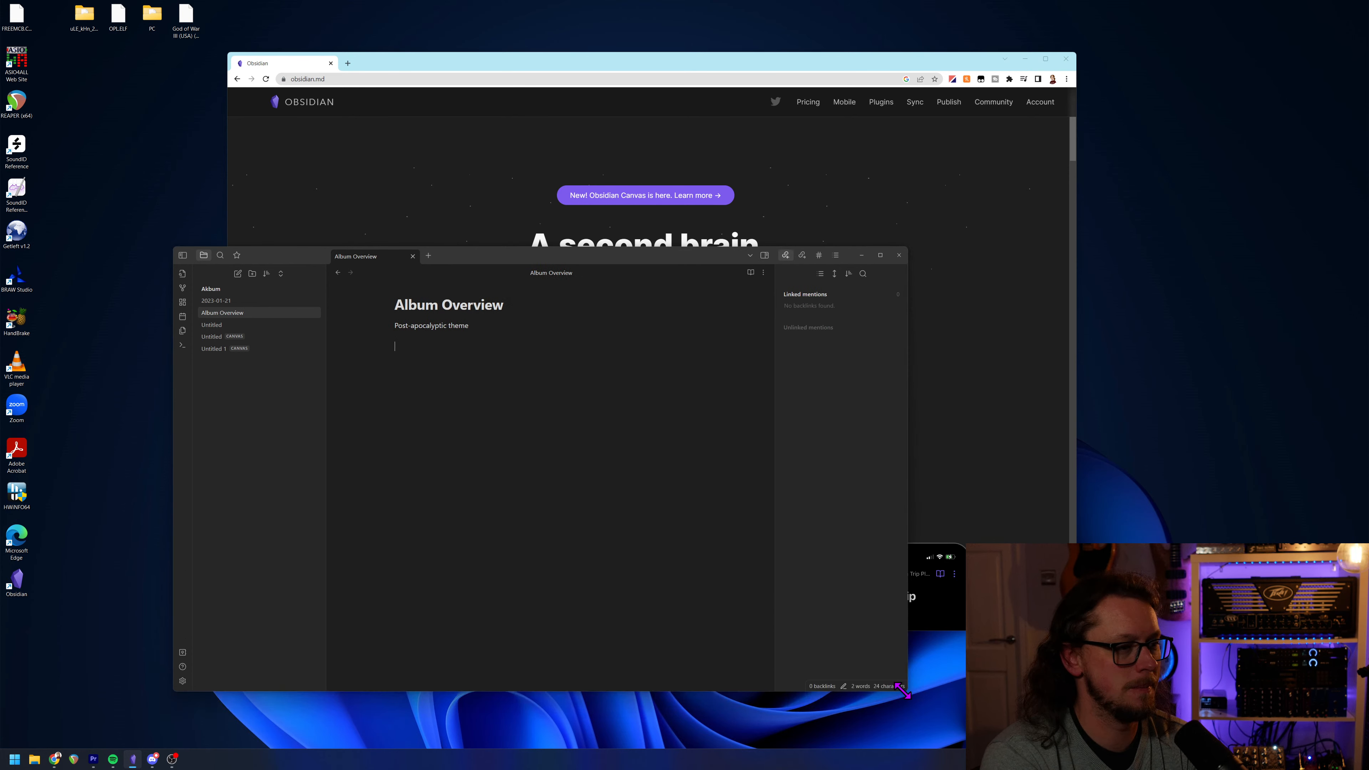
left_click_drag(704, 261, 707, 191)
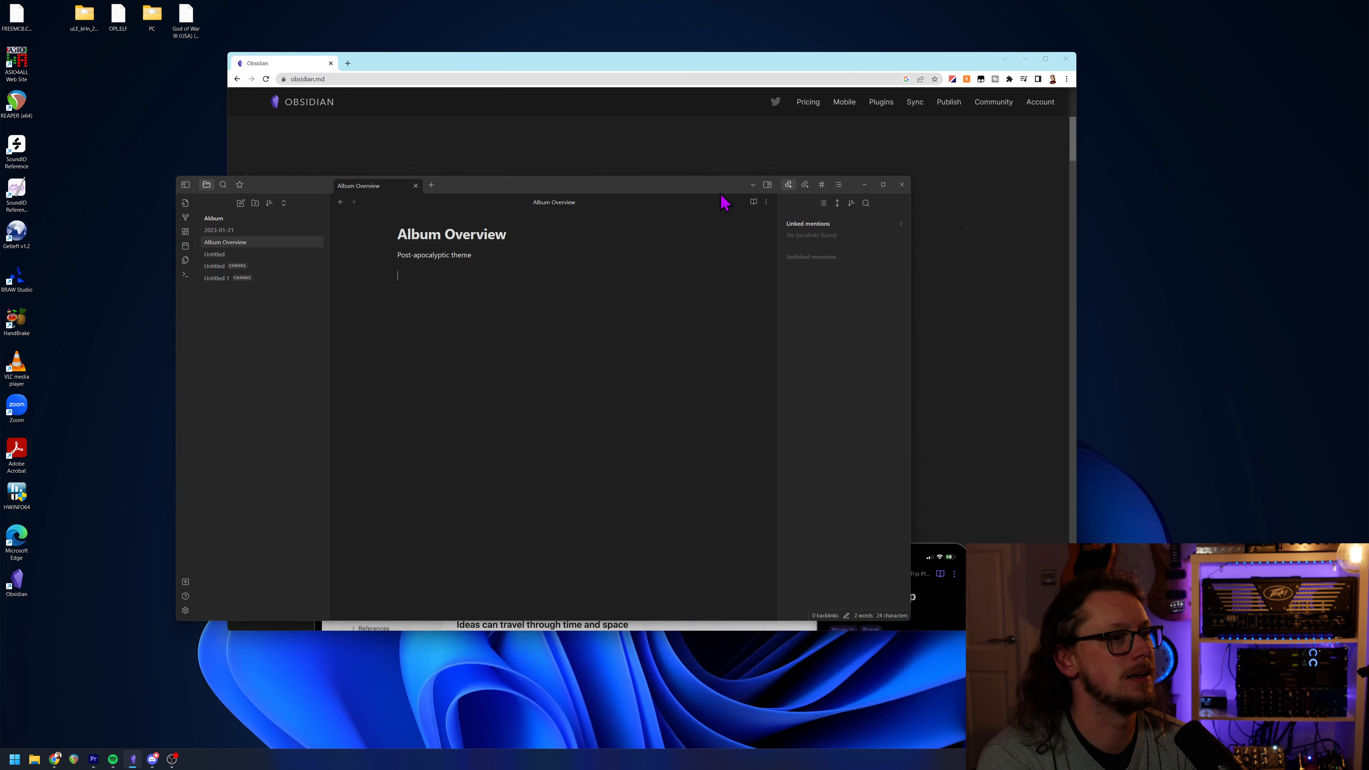
left_click_drag(935, 60, 1116, 60)
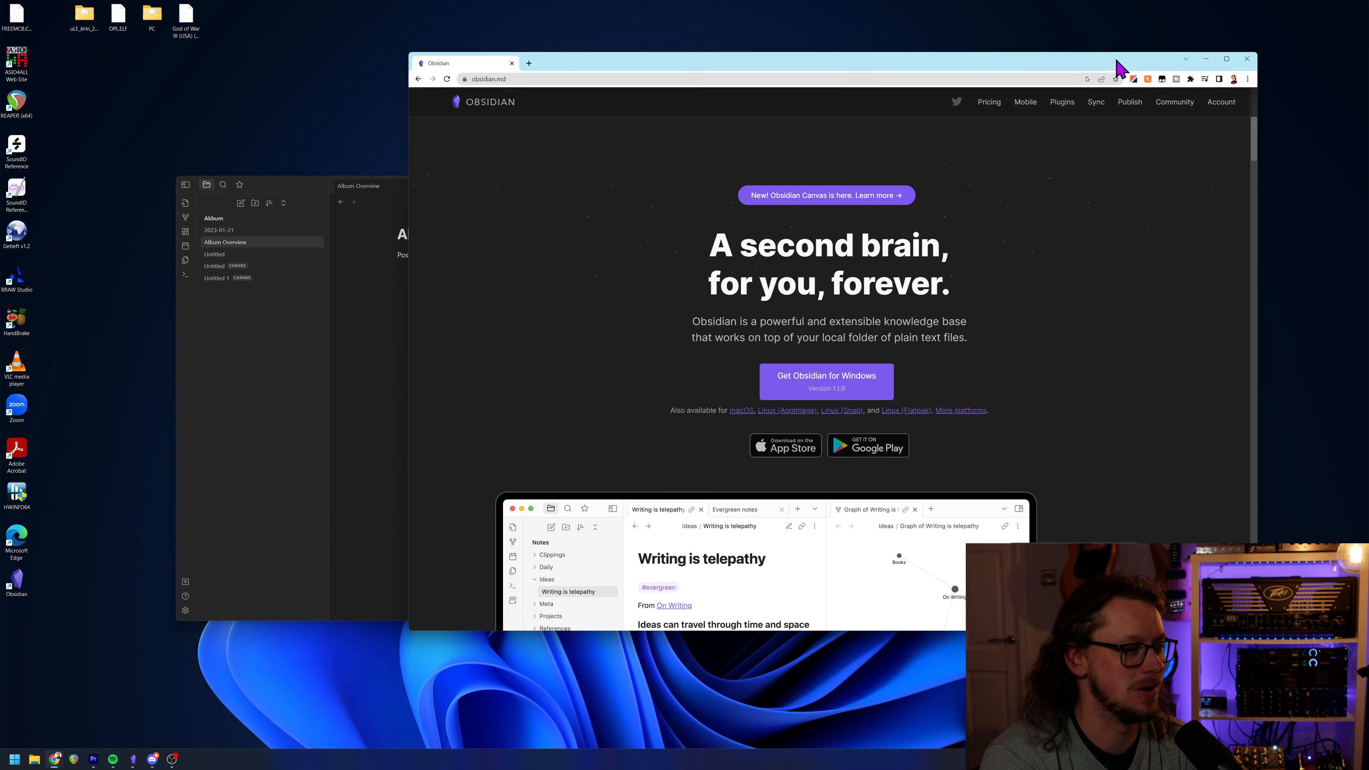
left_click(278, 396)
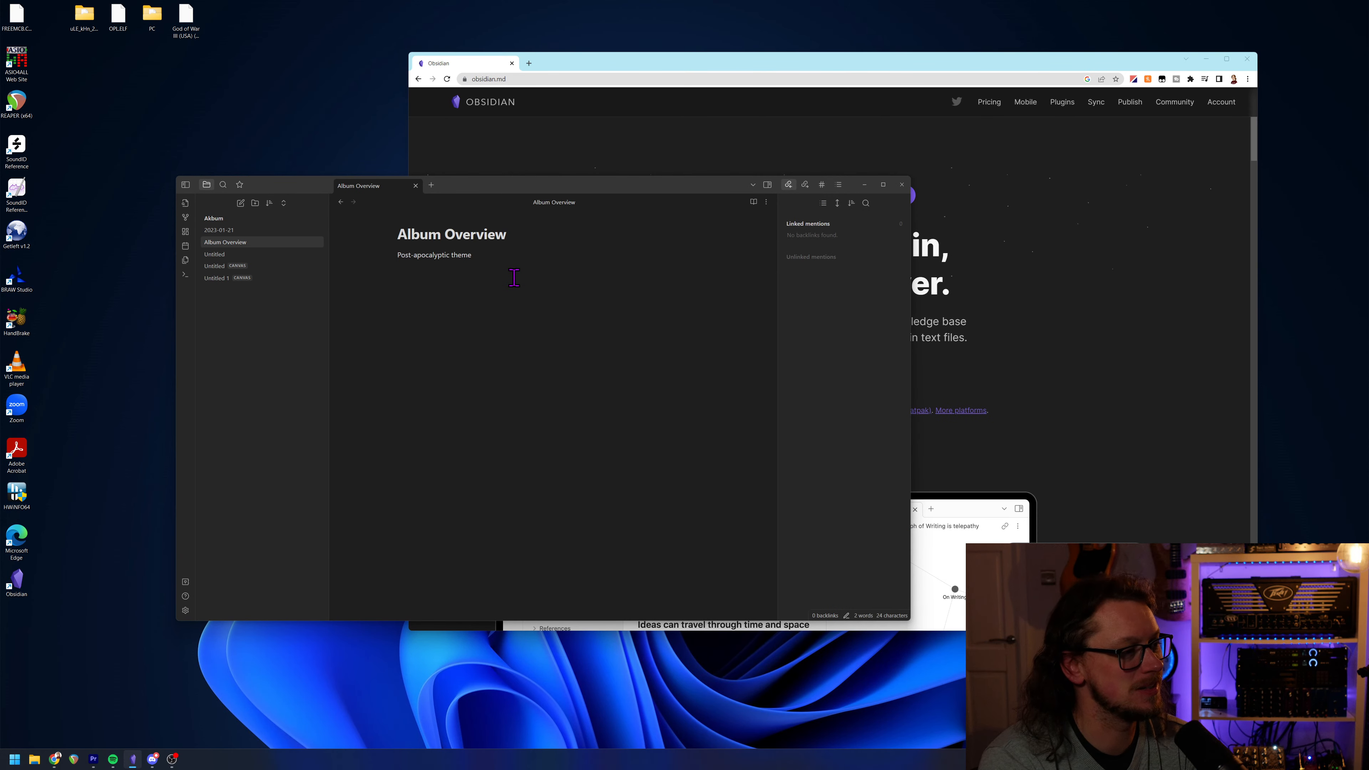
Add the line "12 songs, concept album" below the theme in the Album Overview note.
left_click(521, 293)
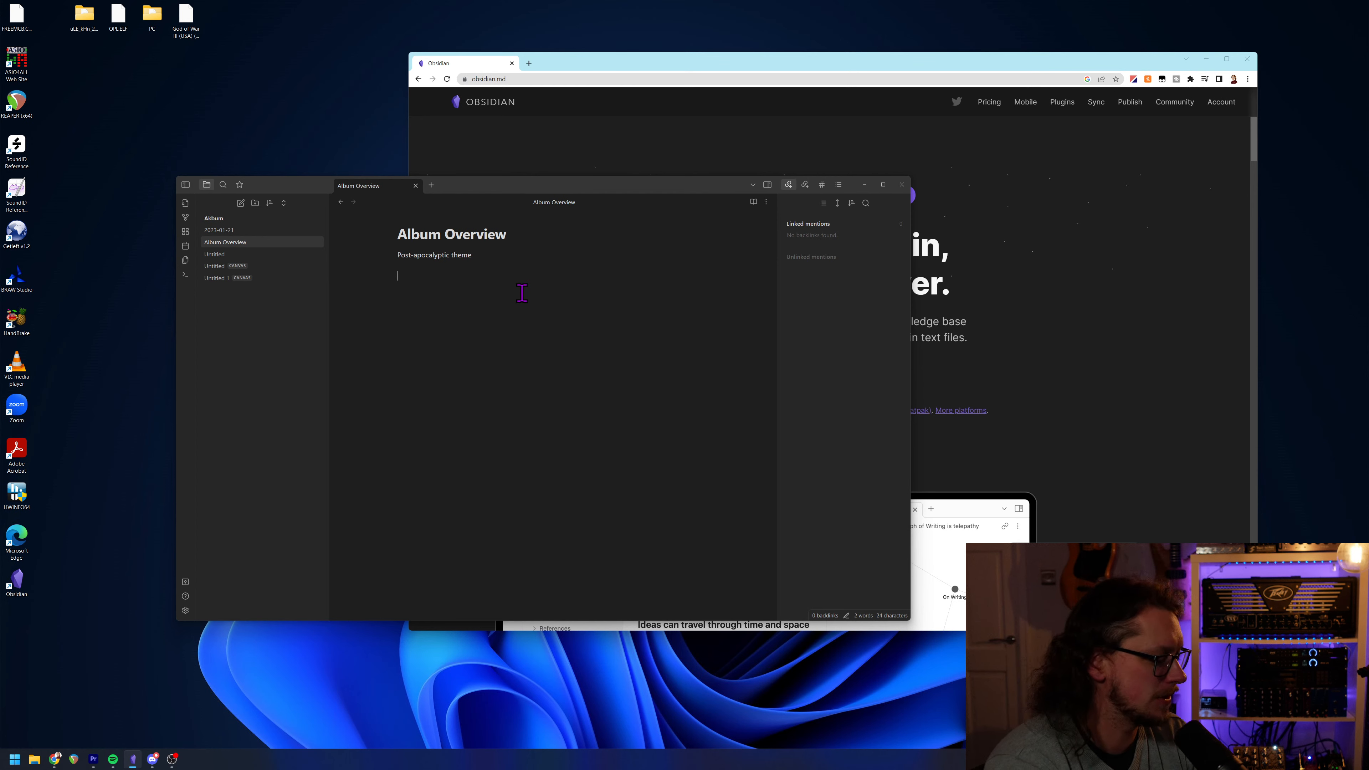
type("2 ")
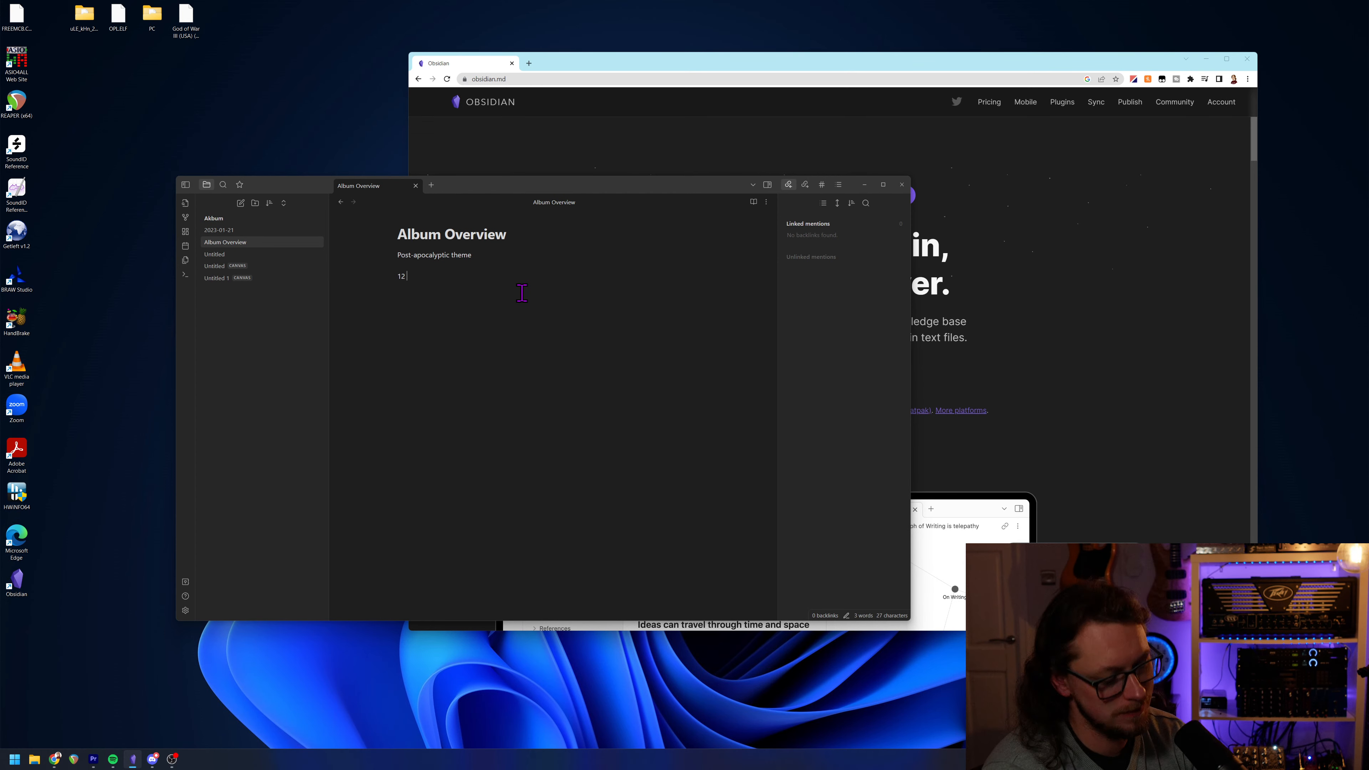
type("songs")
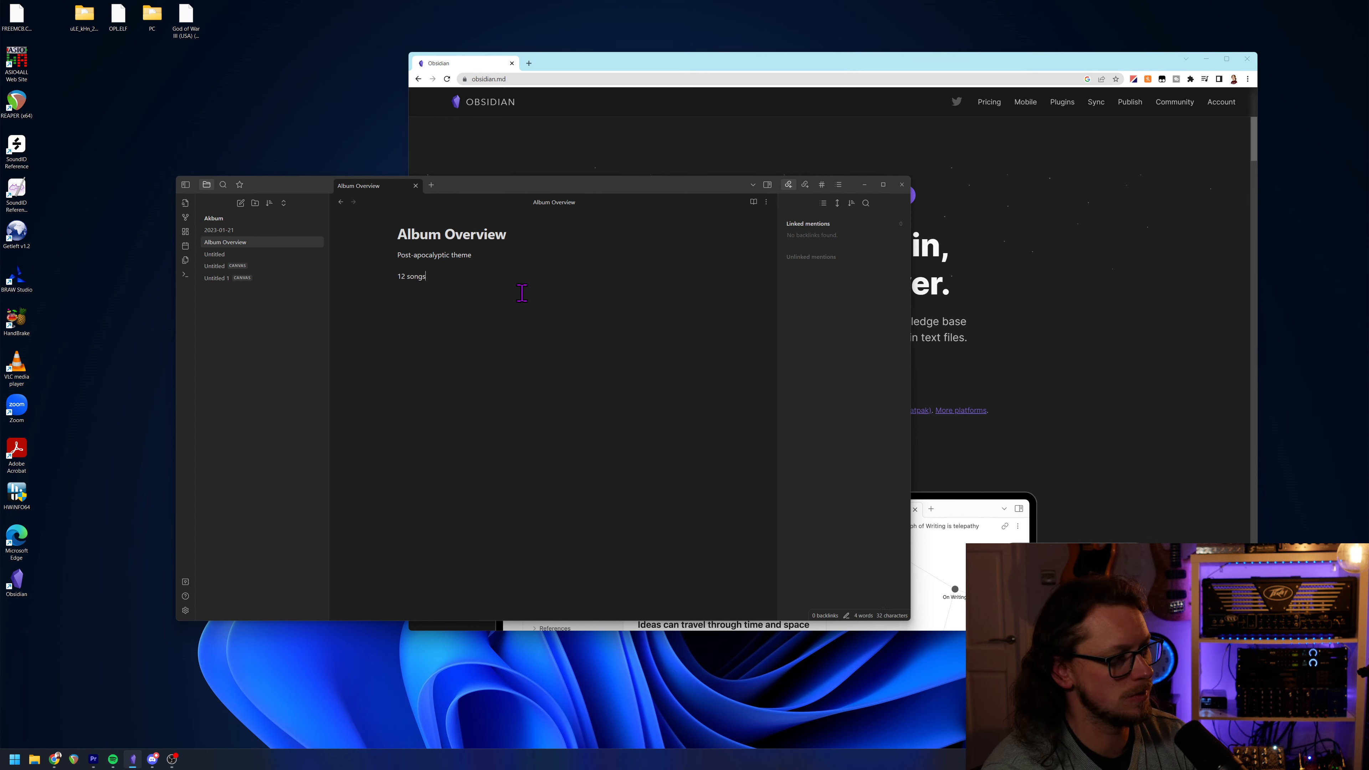
type(", co")
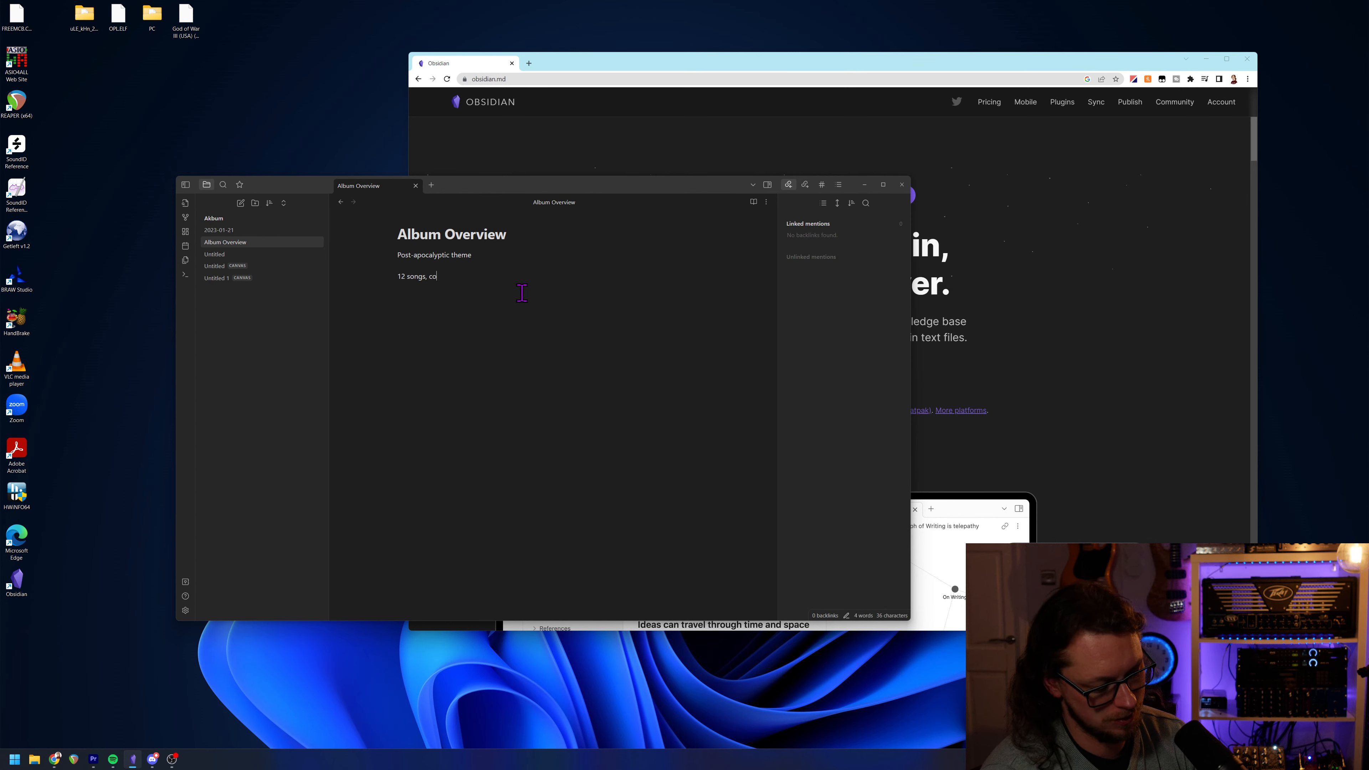
type("ncept album")
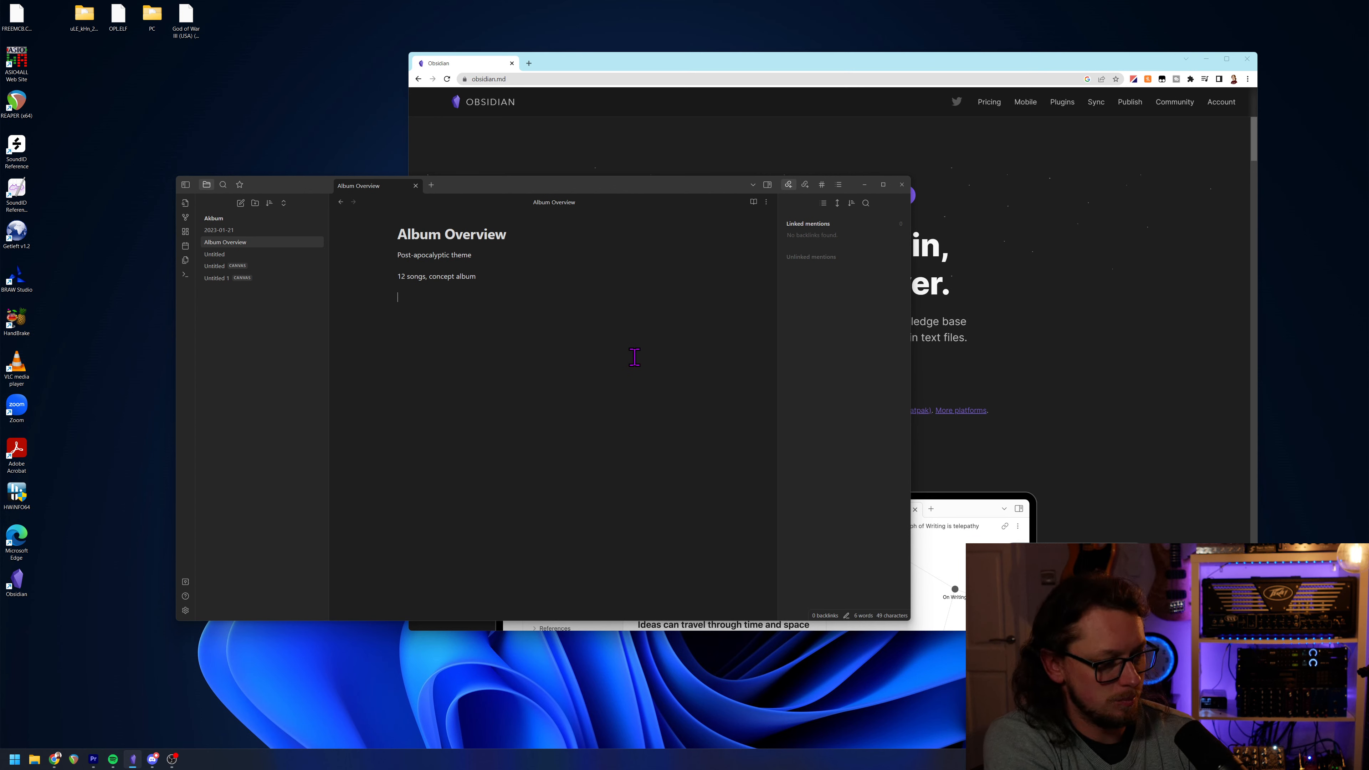
Add the line "Overture (thematic intro)" below the concept album line.
type("ver")
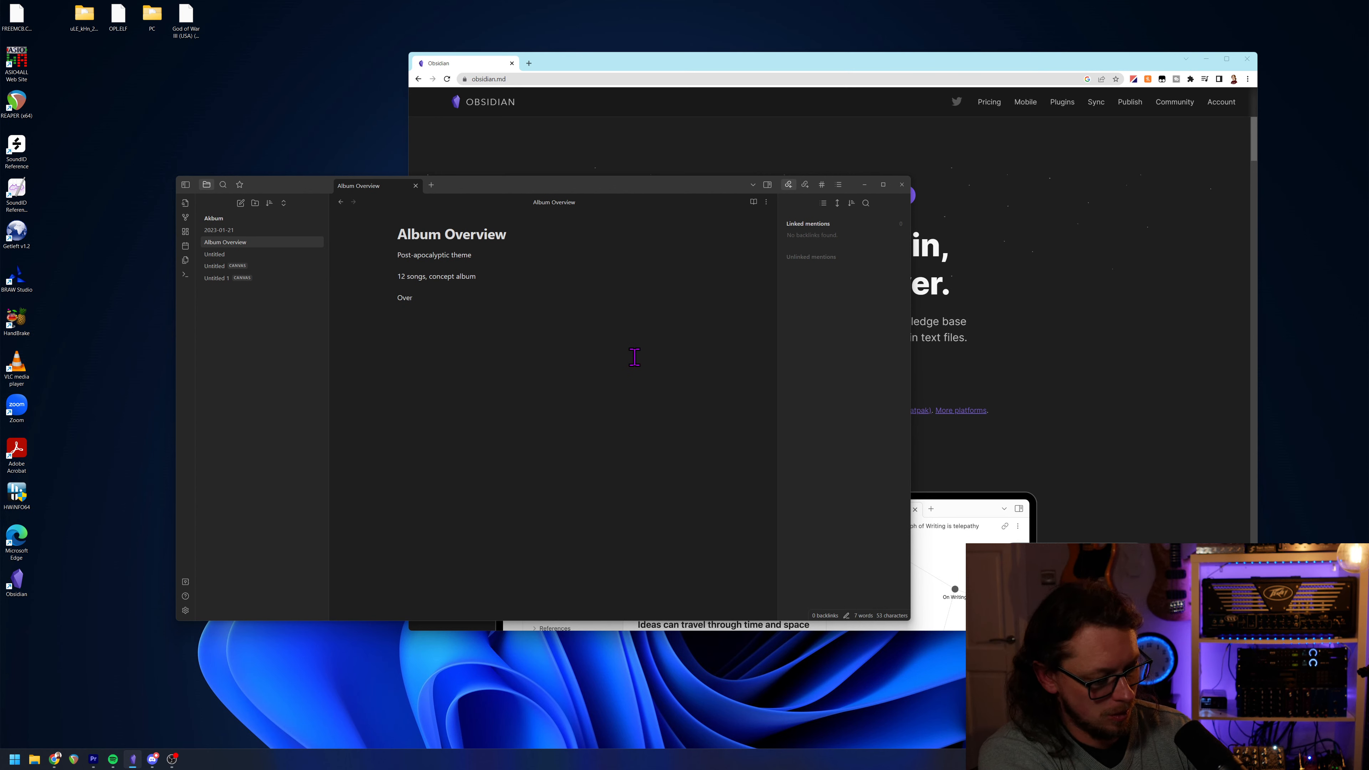
type("ture")
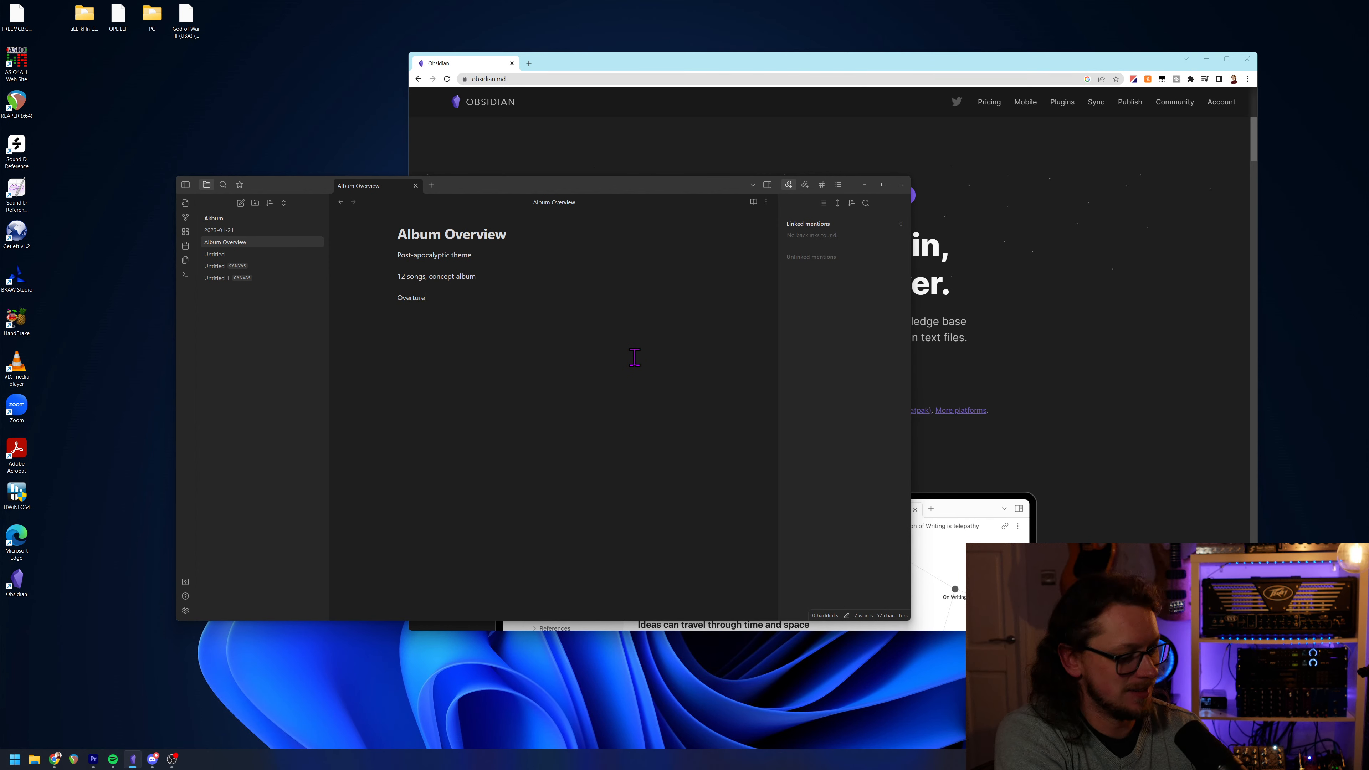
type(" (thematic")
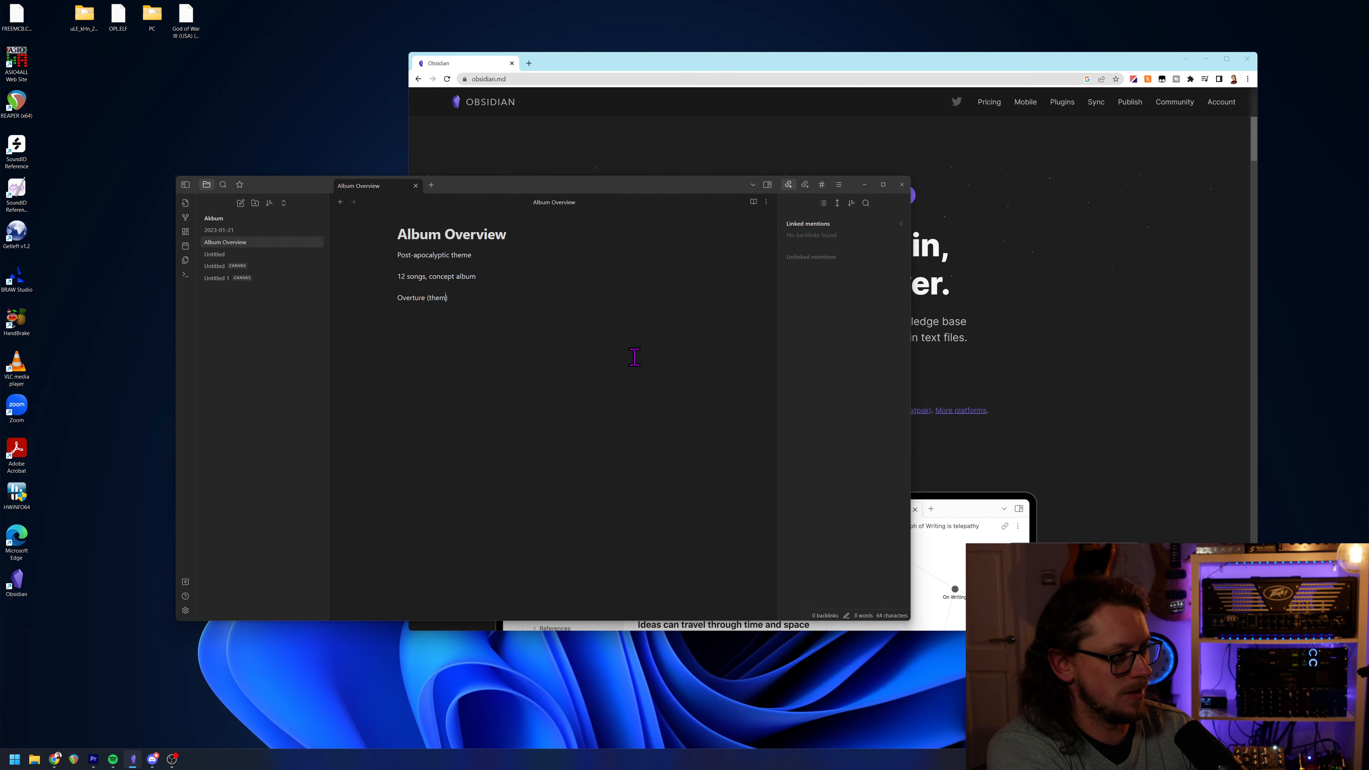
type(" tr")
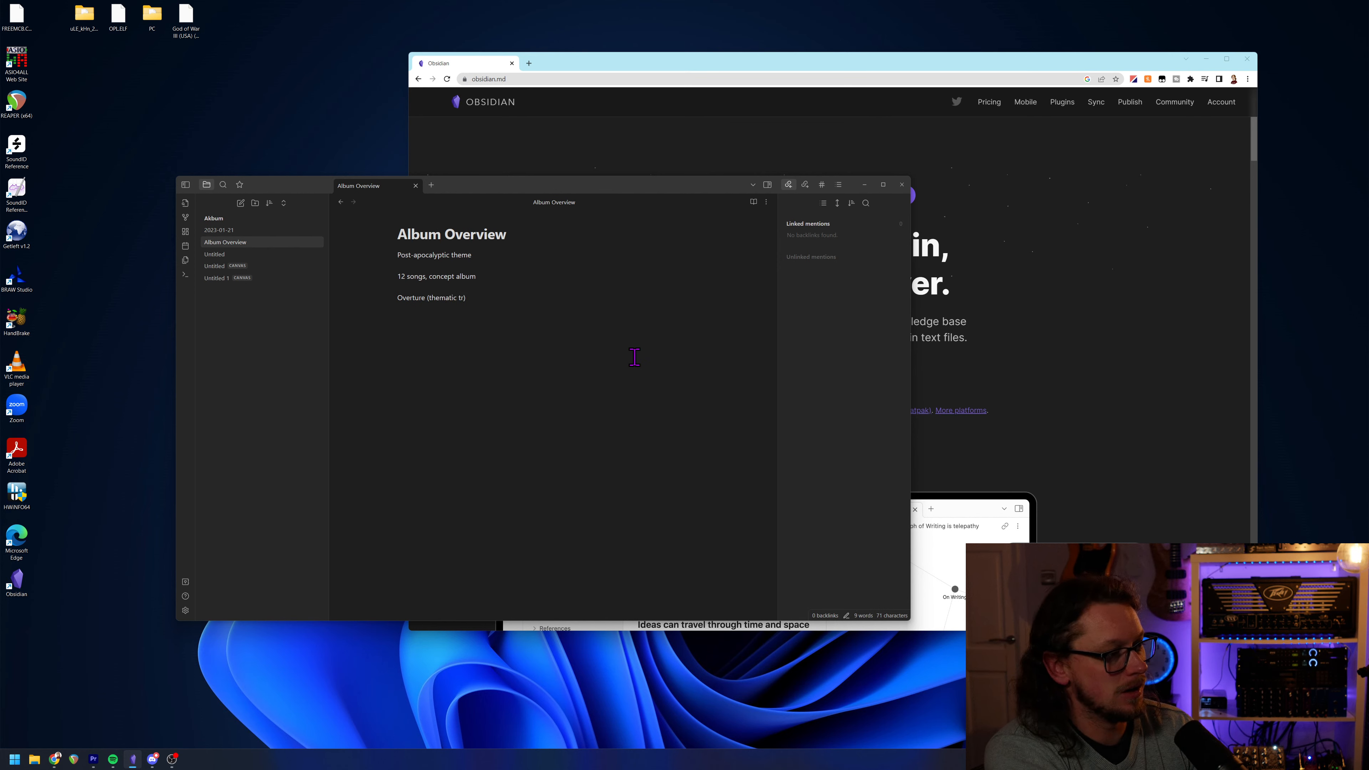
type("intro")
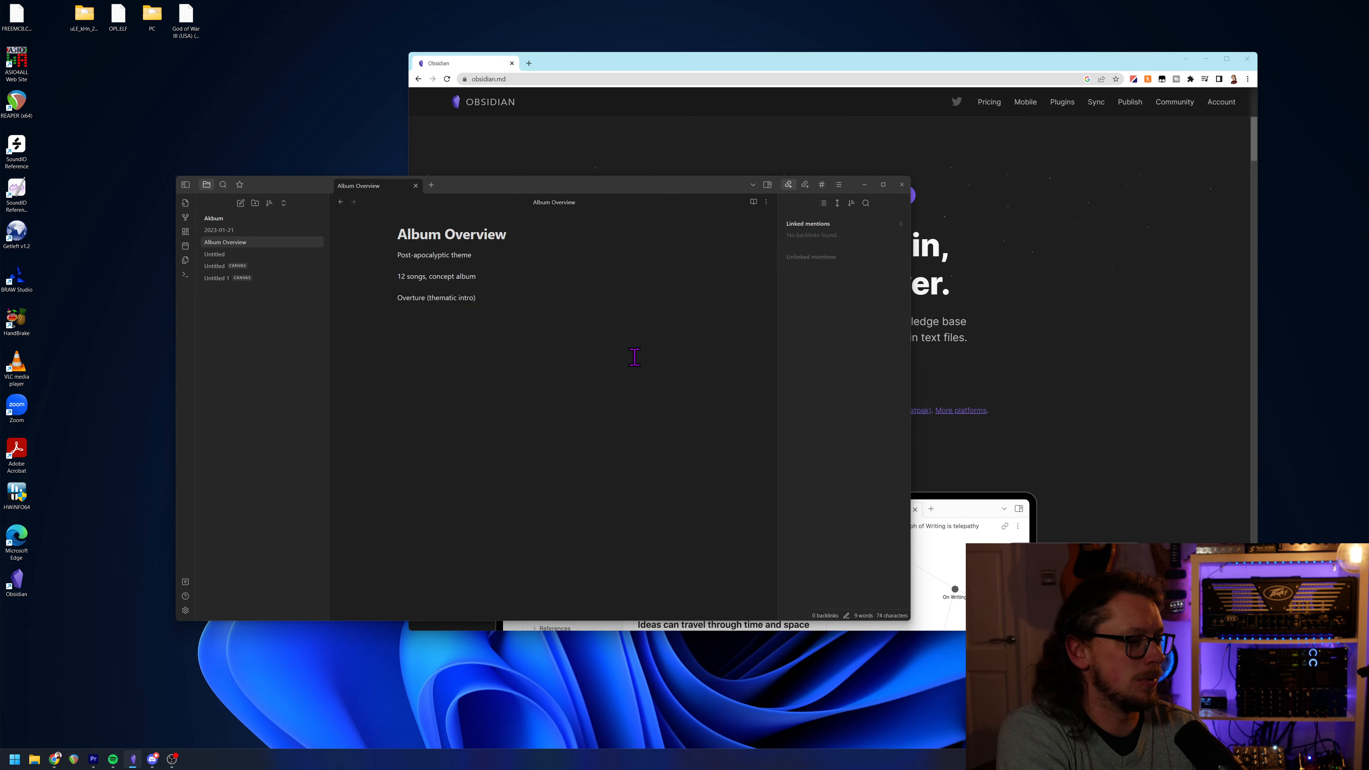
Insert the line "Influences? Prog, pop punk," directly below "12 songs, concept album", leaving a blank line before the Overture line.
key("Up")
key("Return")
type("#")
key("BackSpace")
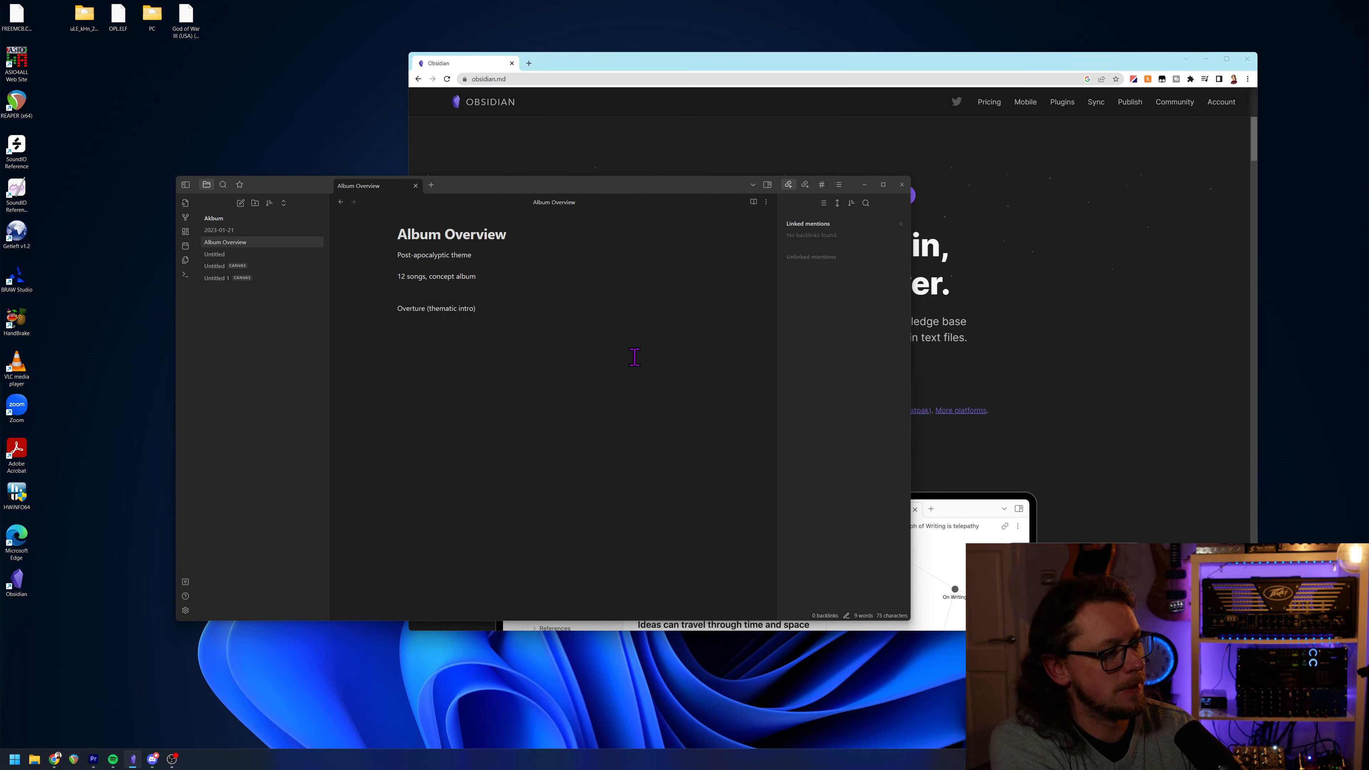
type("I")
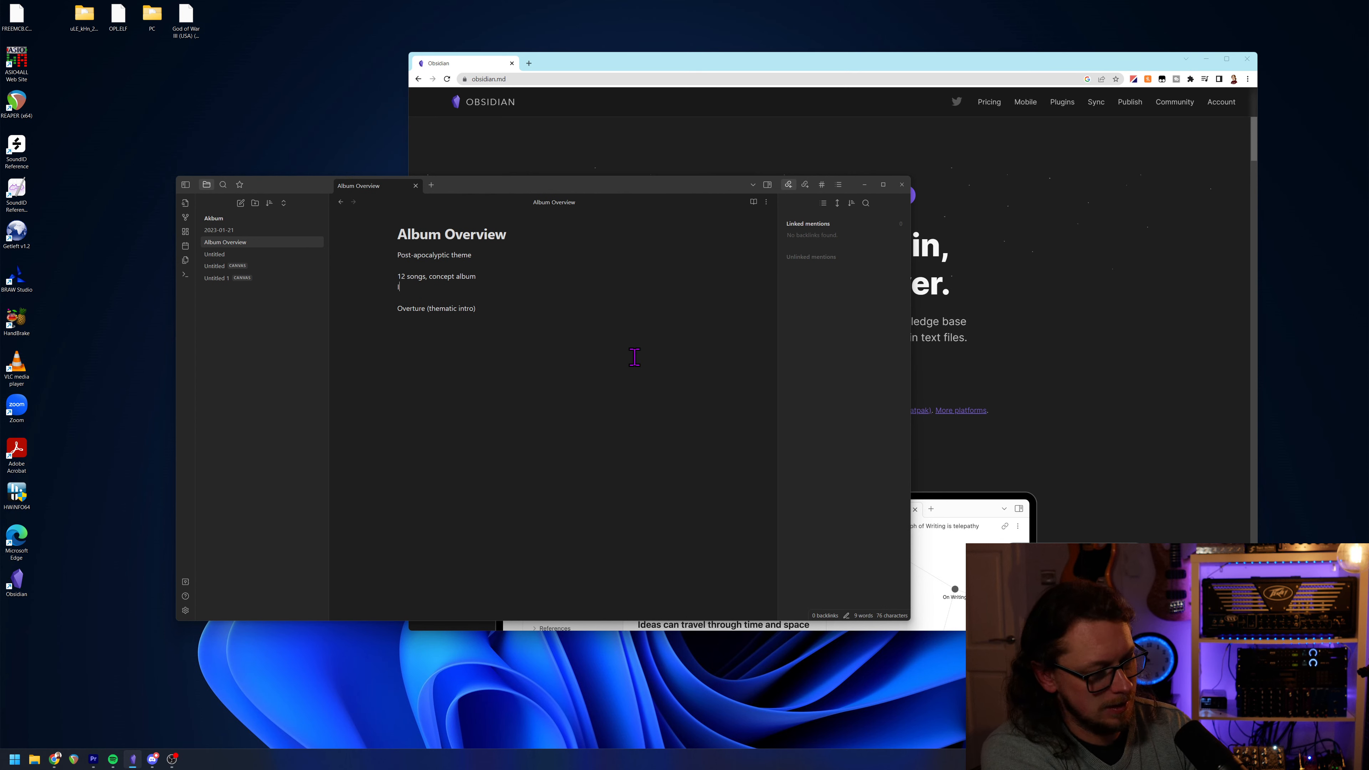
type("nfluue")
key("BackSpace")
key("BackSpace")
key("BackSpace")
type("u")
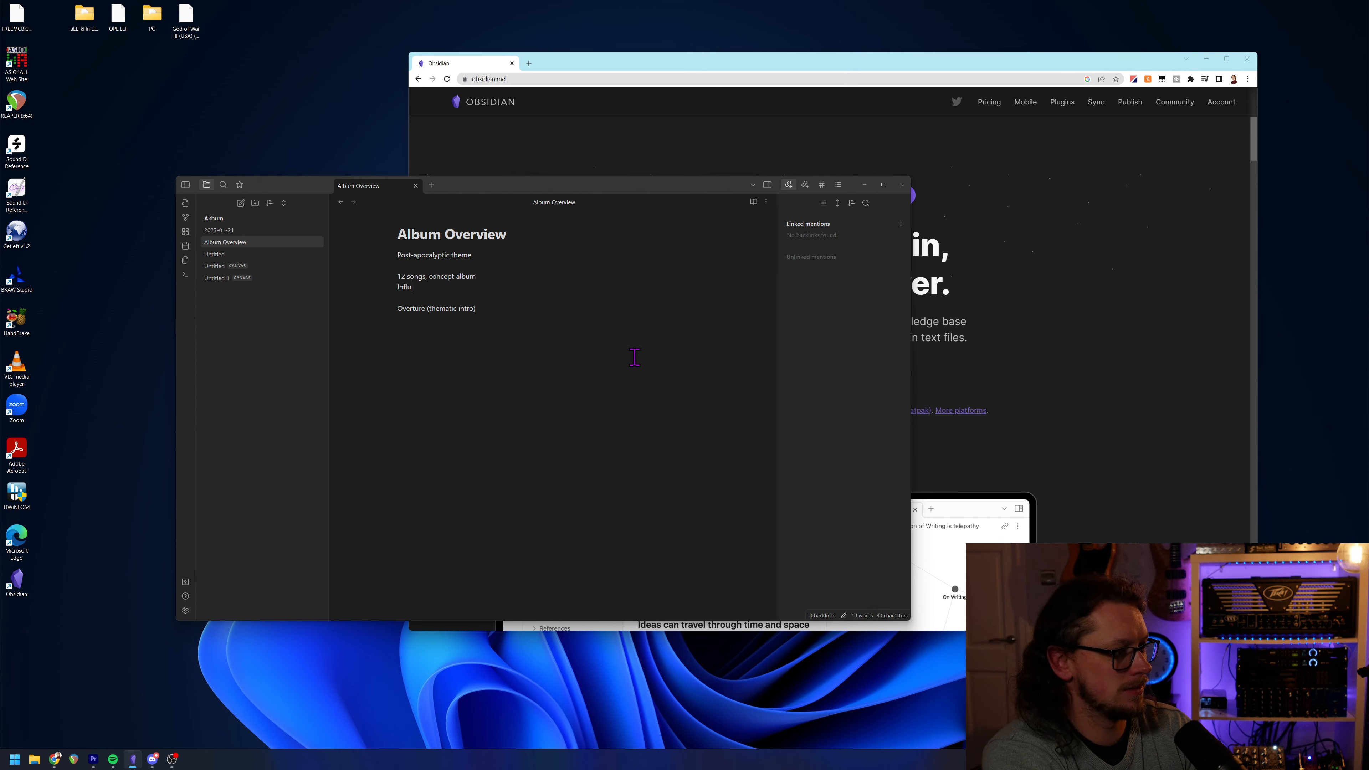
type("ences? P")
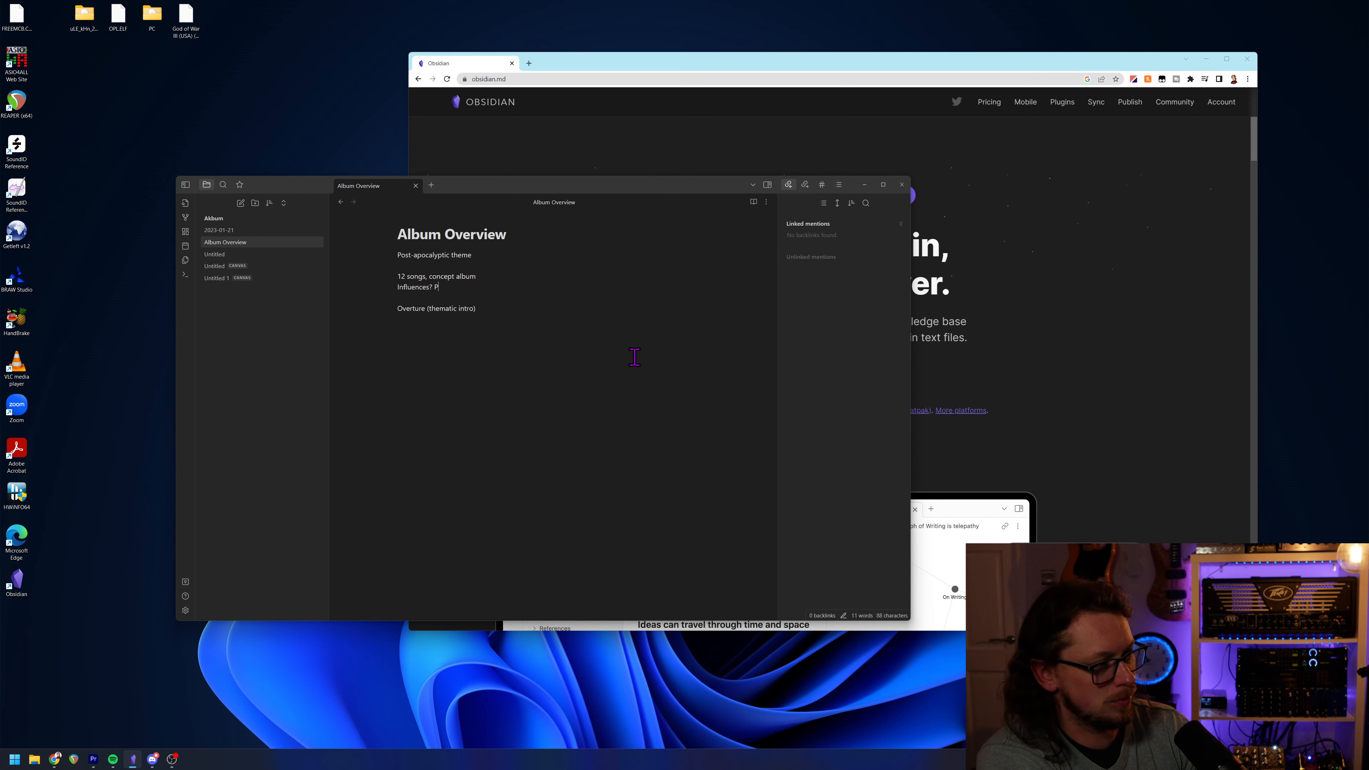
type("grong,")
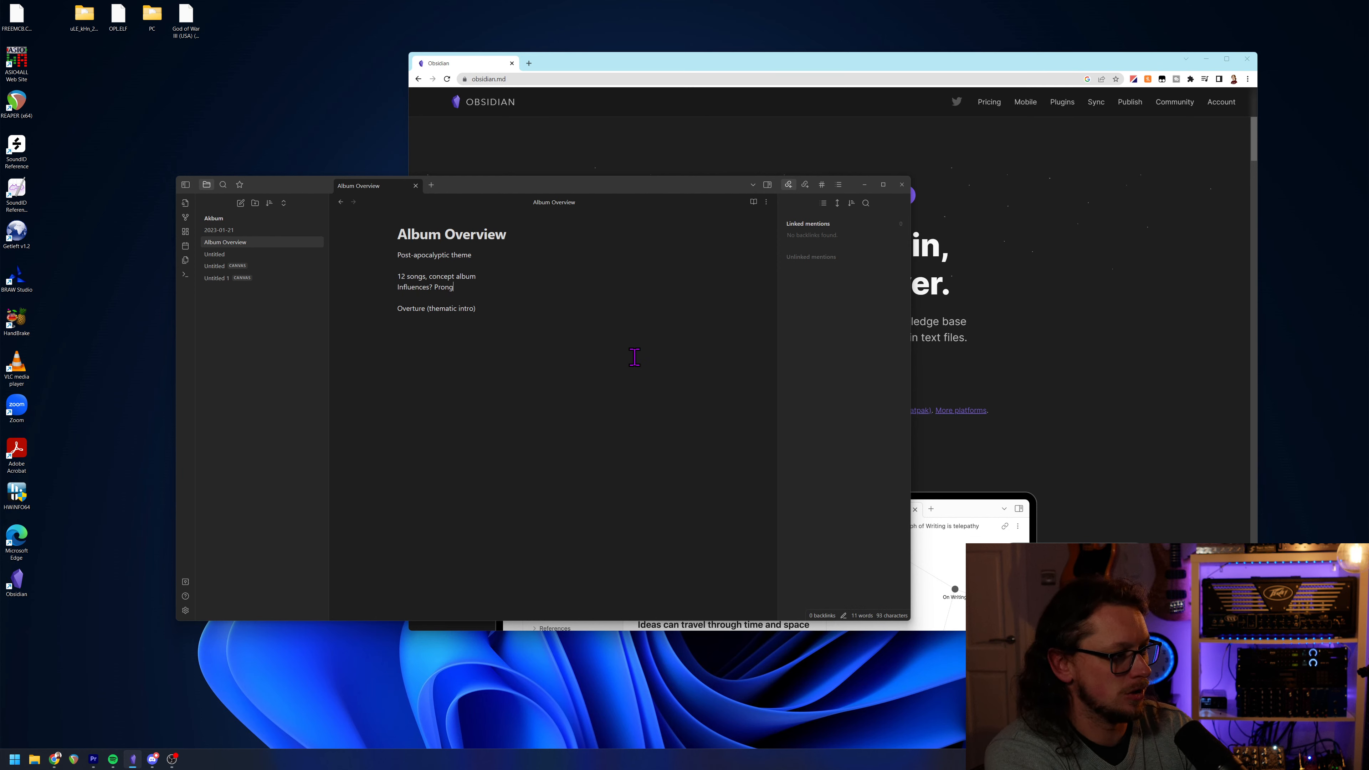
key("BackSpace")
key("BackSpace")
type("g, pop ")
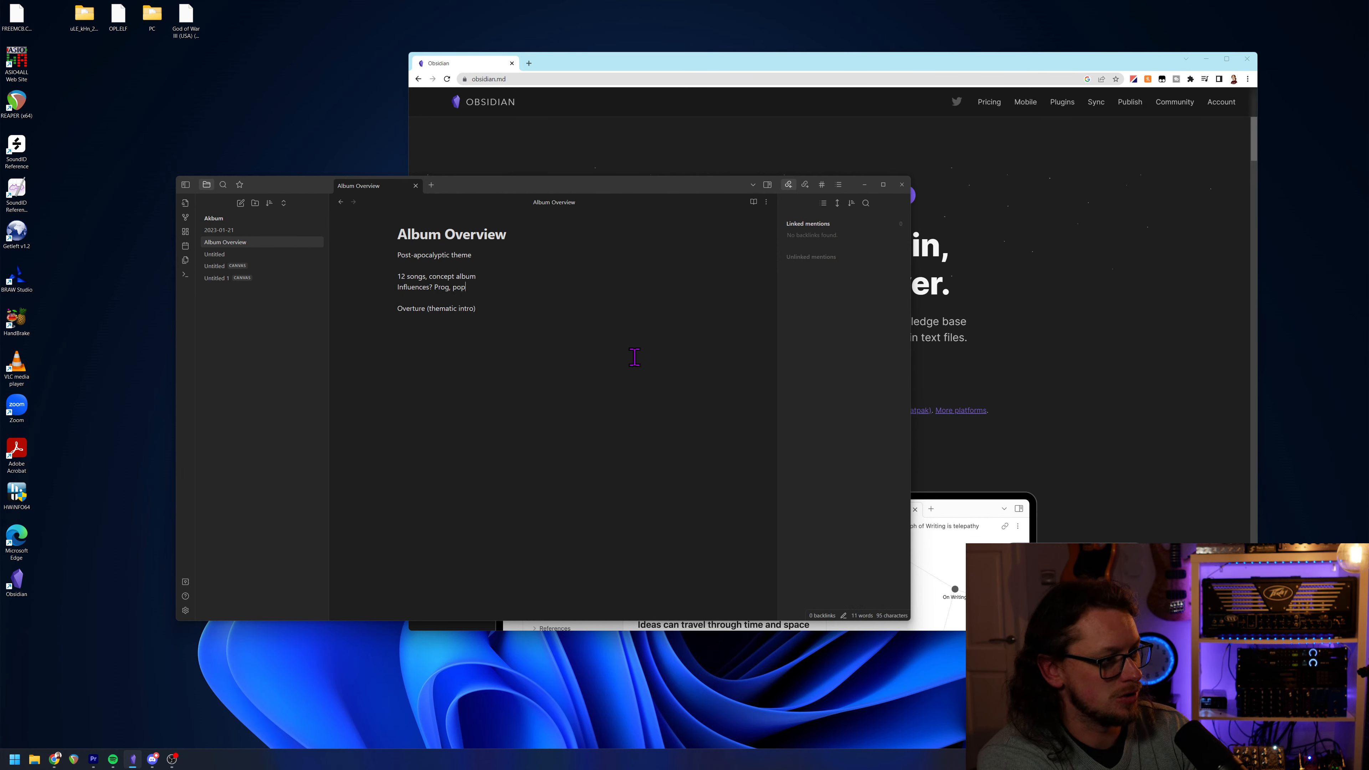
type("punk,")
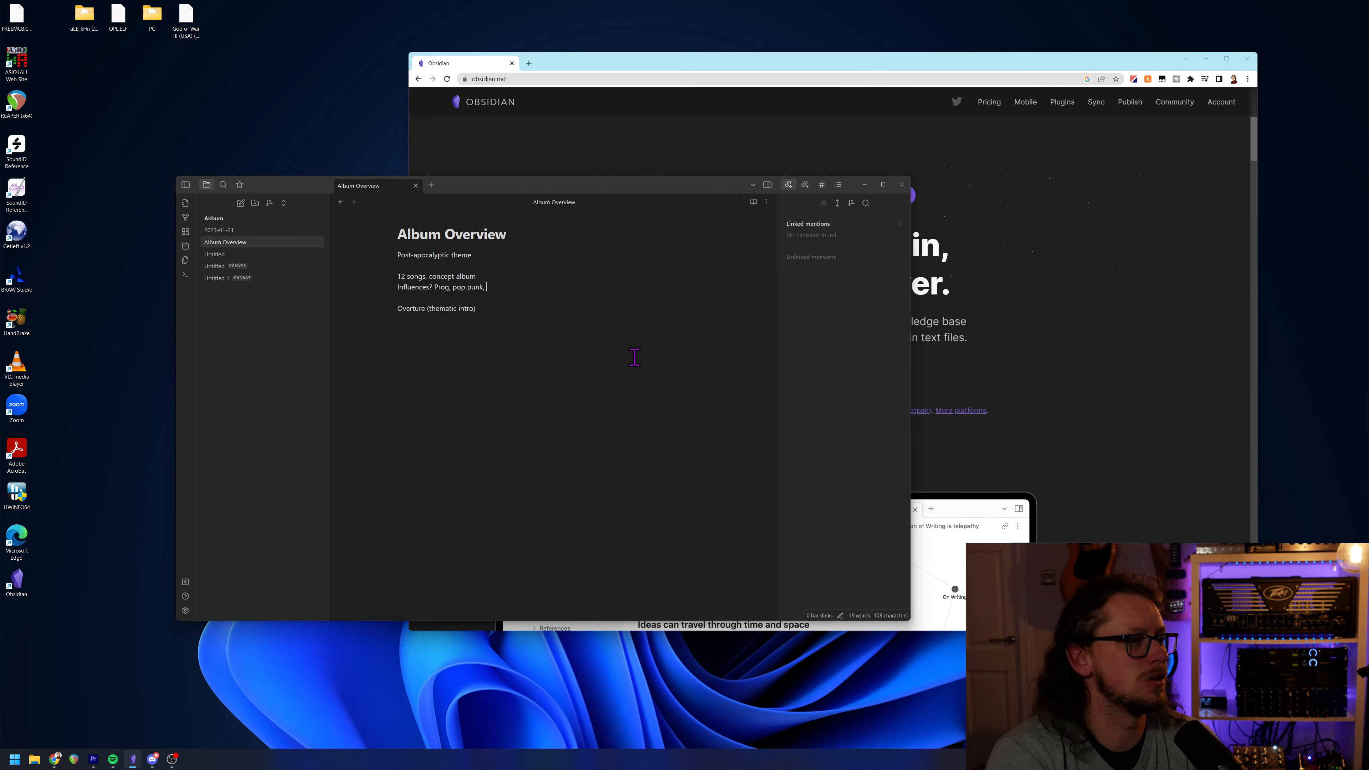
left_click_drag(477, 309, 398, 306)
right_click(399, 307)
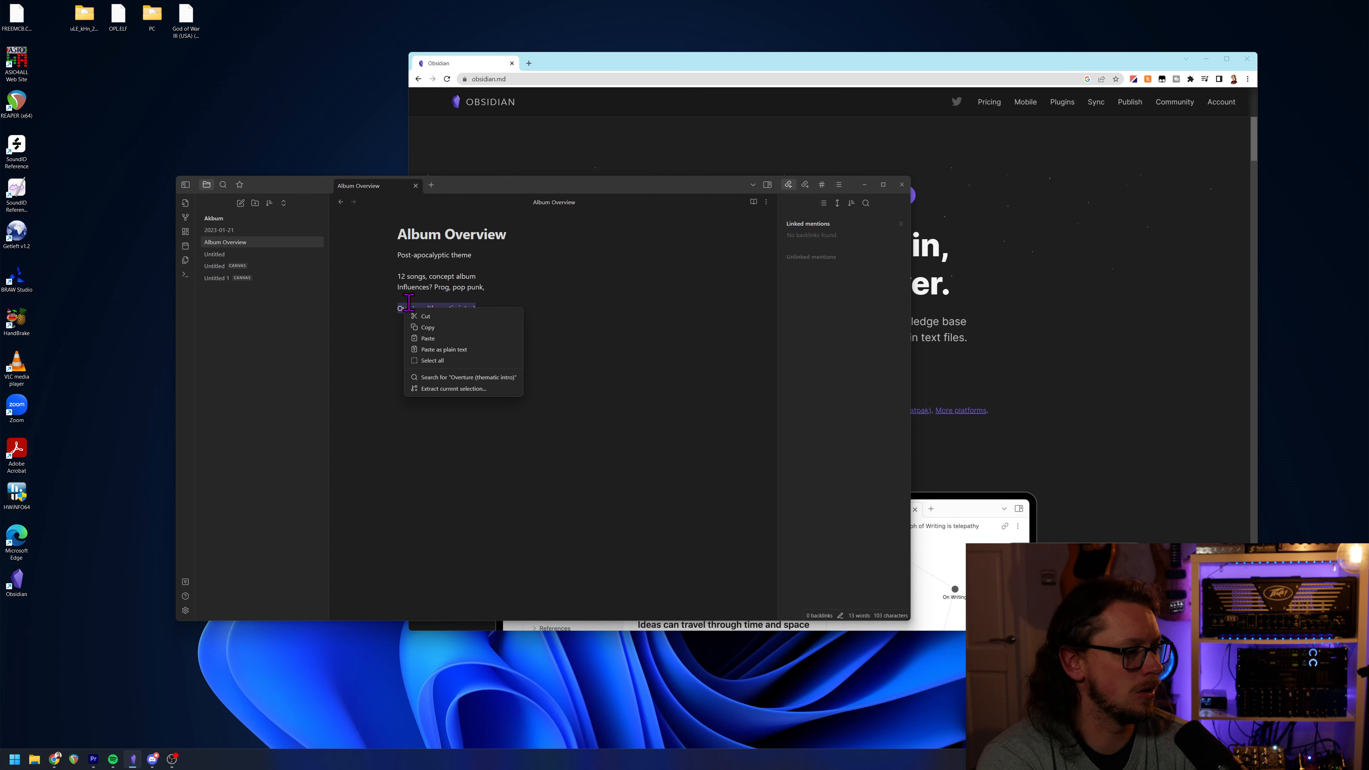
left_click(641, 313)
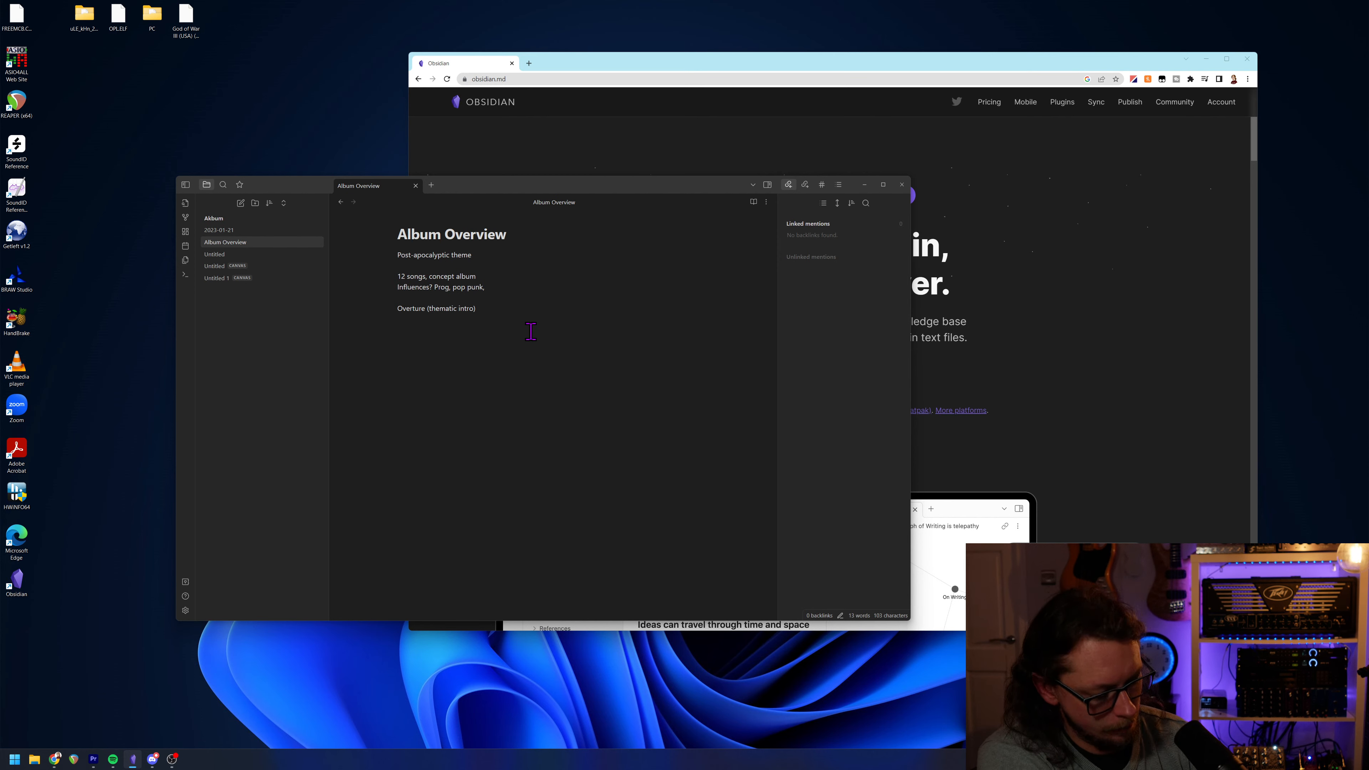
Continue the influences line with "some catchy choruses - guitar driven mostly" and add "Coheed + Cambria, Dream Theater" on the line below.
type("some catchy choruses - guitar driven mostly")
key("Return")
type("Coheed + Cambria")
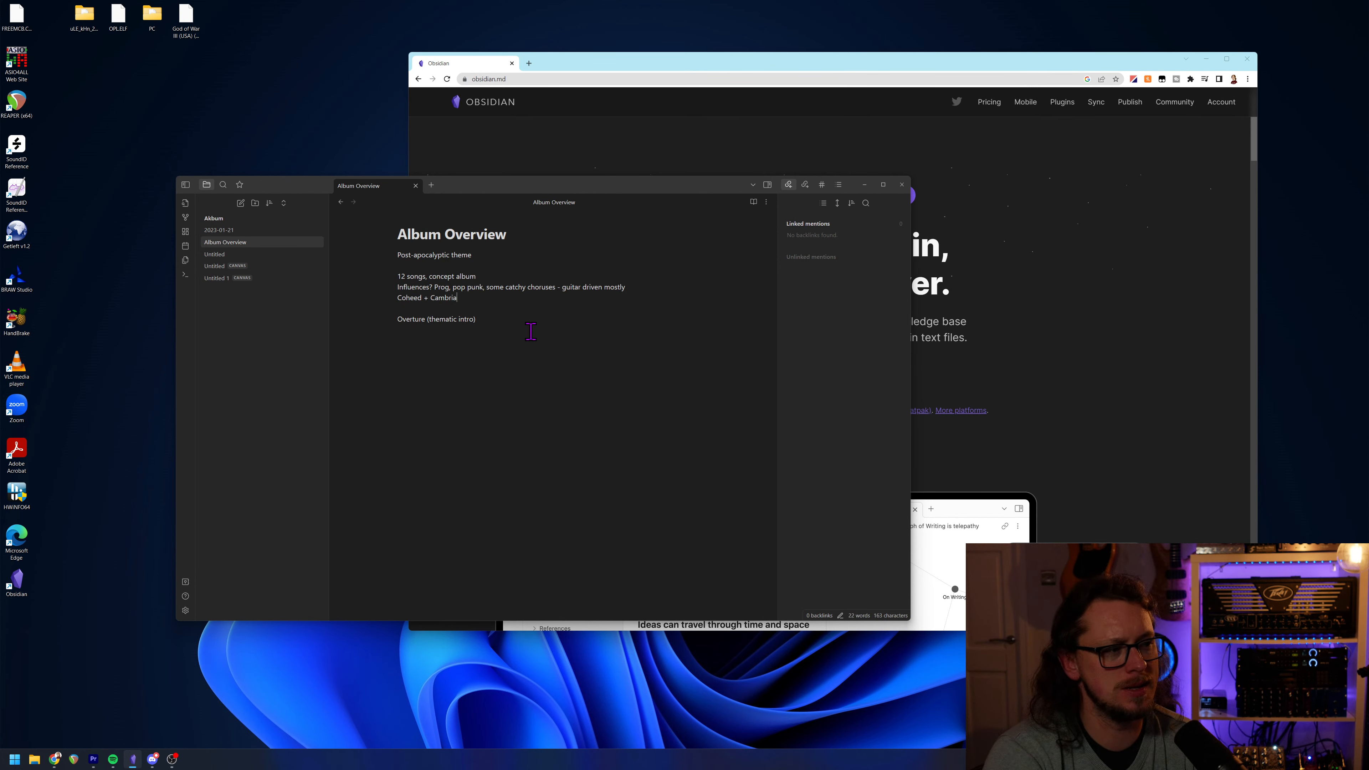
type(", Drea")
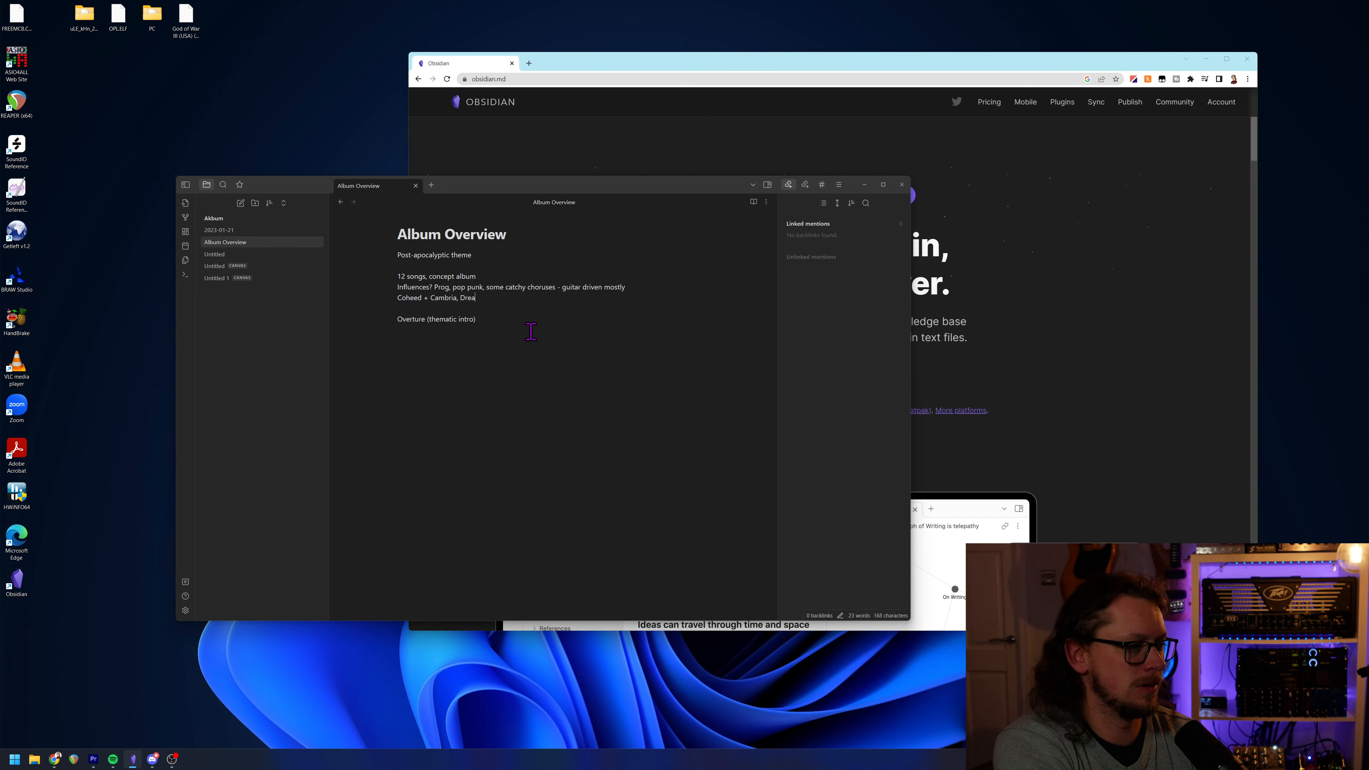
type("m Theatr")
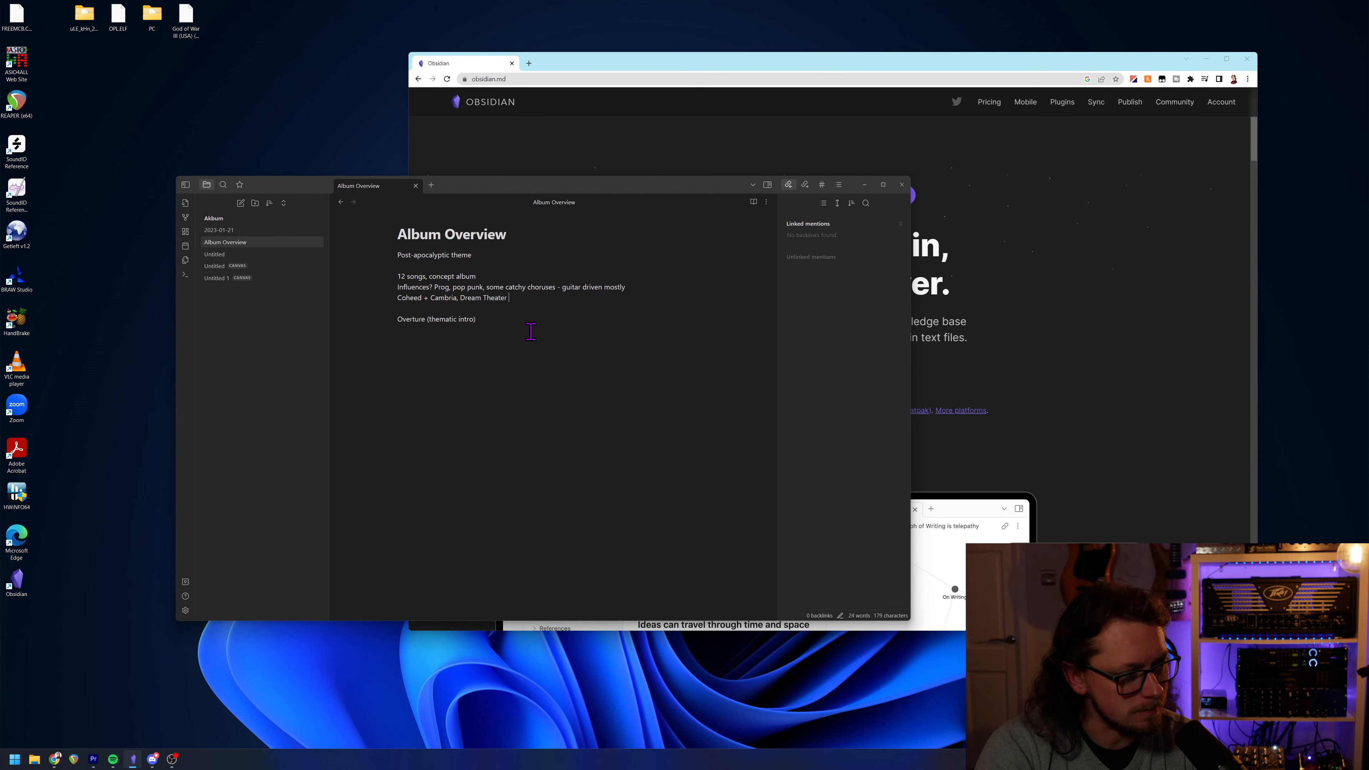
key("Return")
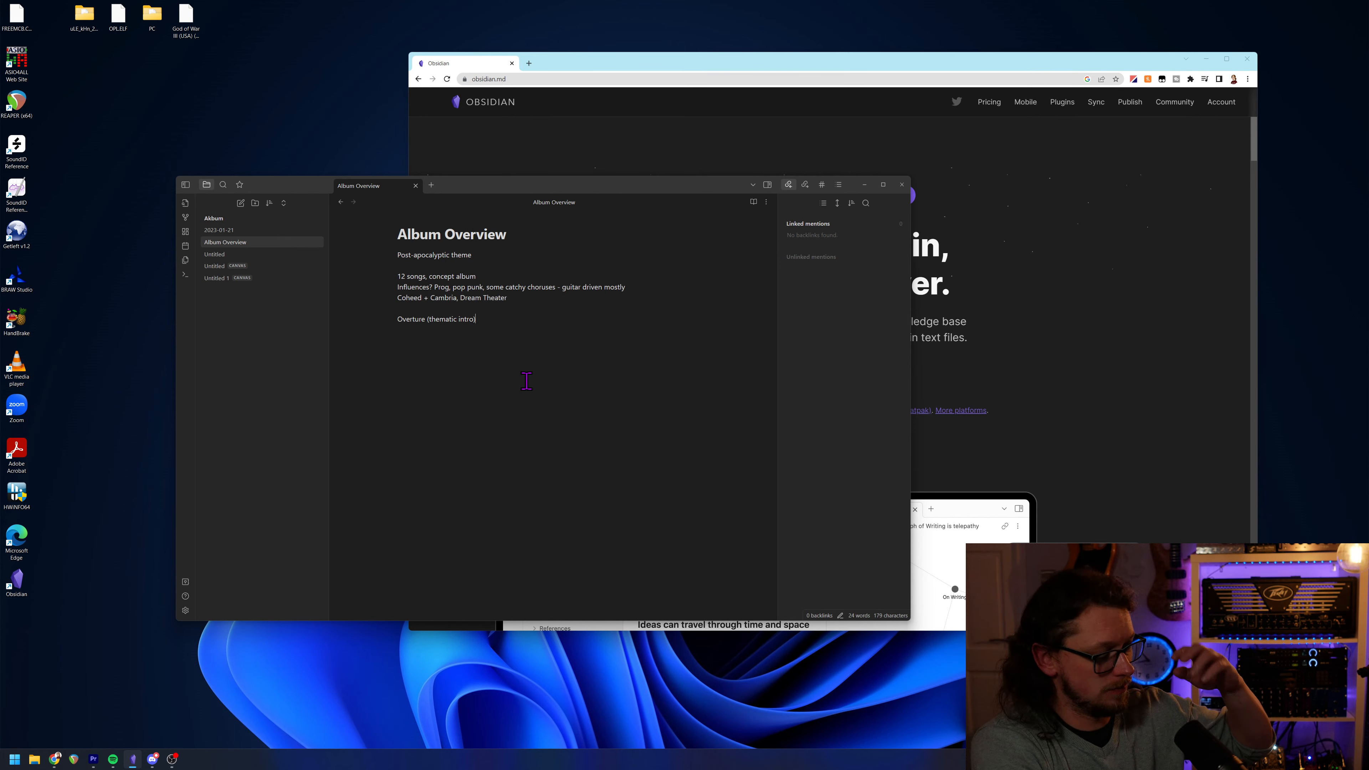
Add the line "Big grand ending" a few blank lines below "Overture (thematic intro)".
left_click(531, 380)
key("Return")
key("Return")
type("Big grand ending")
key("Up")
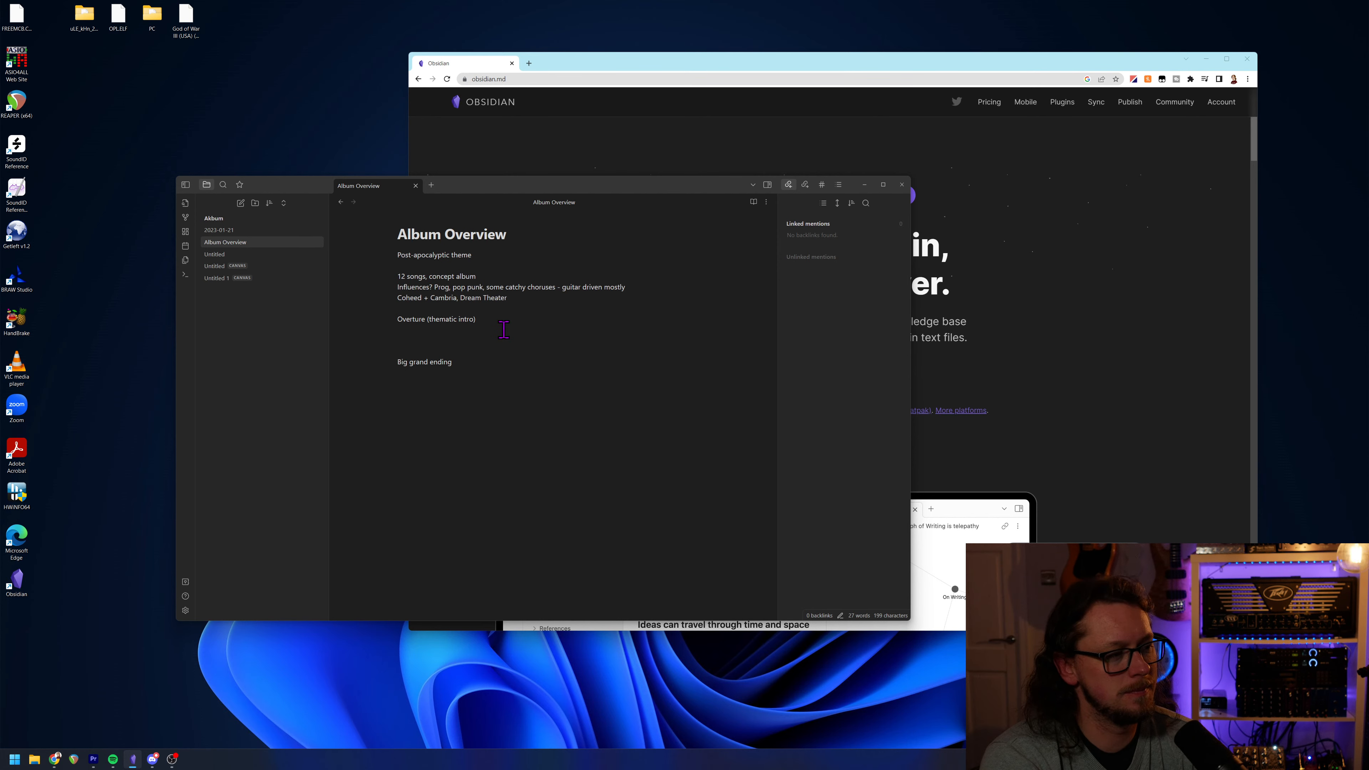
Insert the line "Sound design intro" above the Overture line, leaving a blank line between them.
left_click(482, 309)
key("Return")
key("Return")
key("Up")
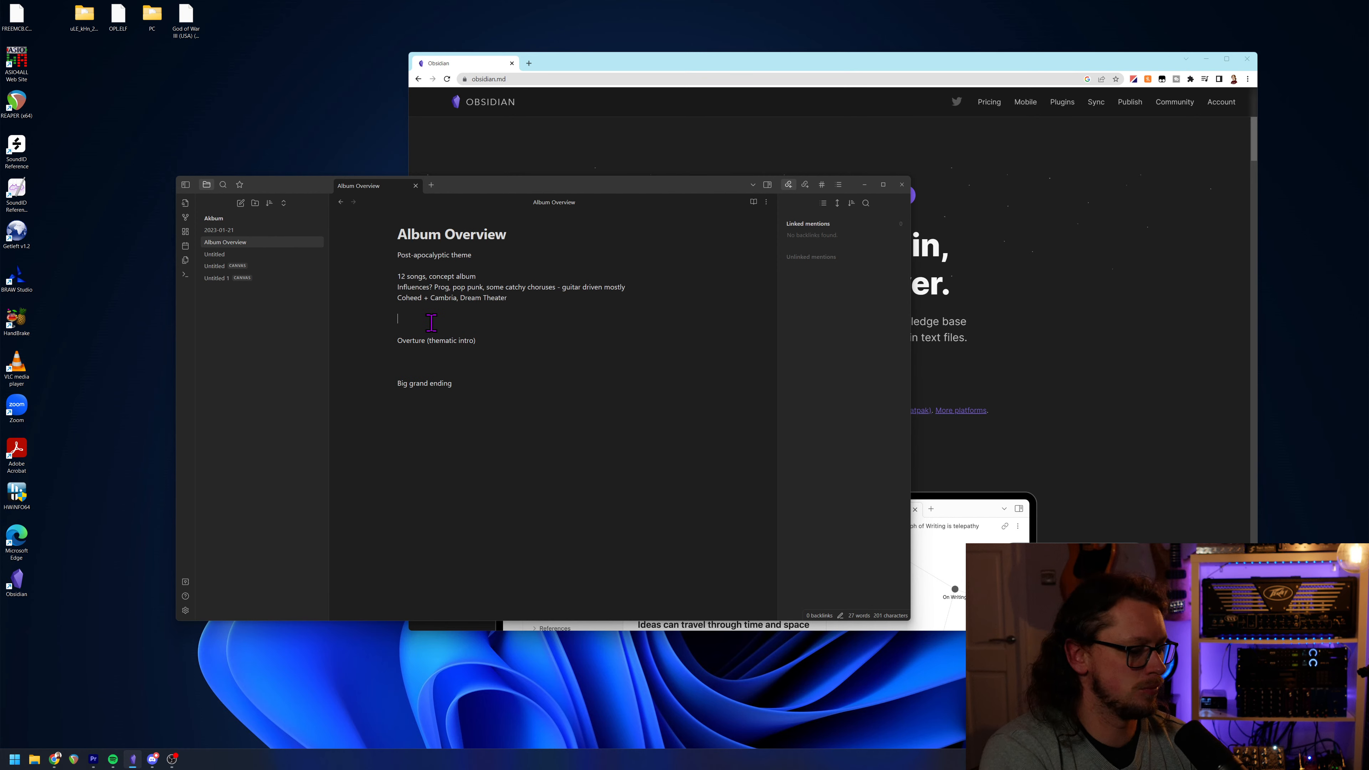
type("Sound design intro")
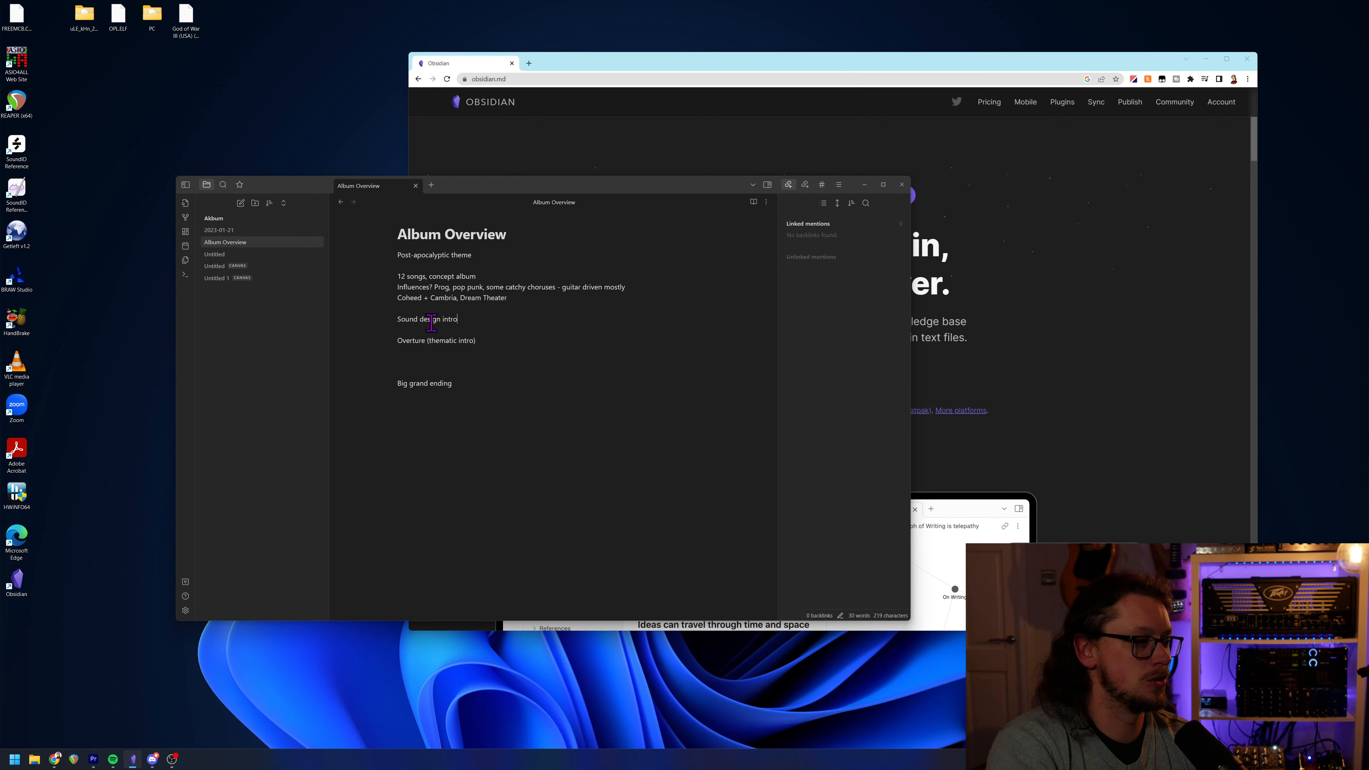
Extend the "Overture (thematic intro)" line with ", maybe some radio effected vocal samples".
left_click(500, 344)
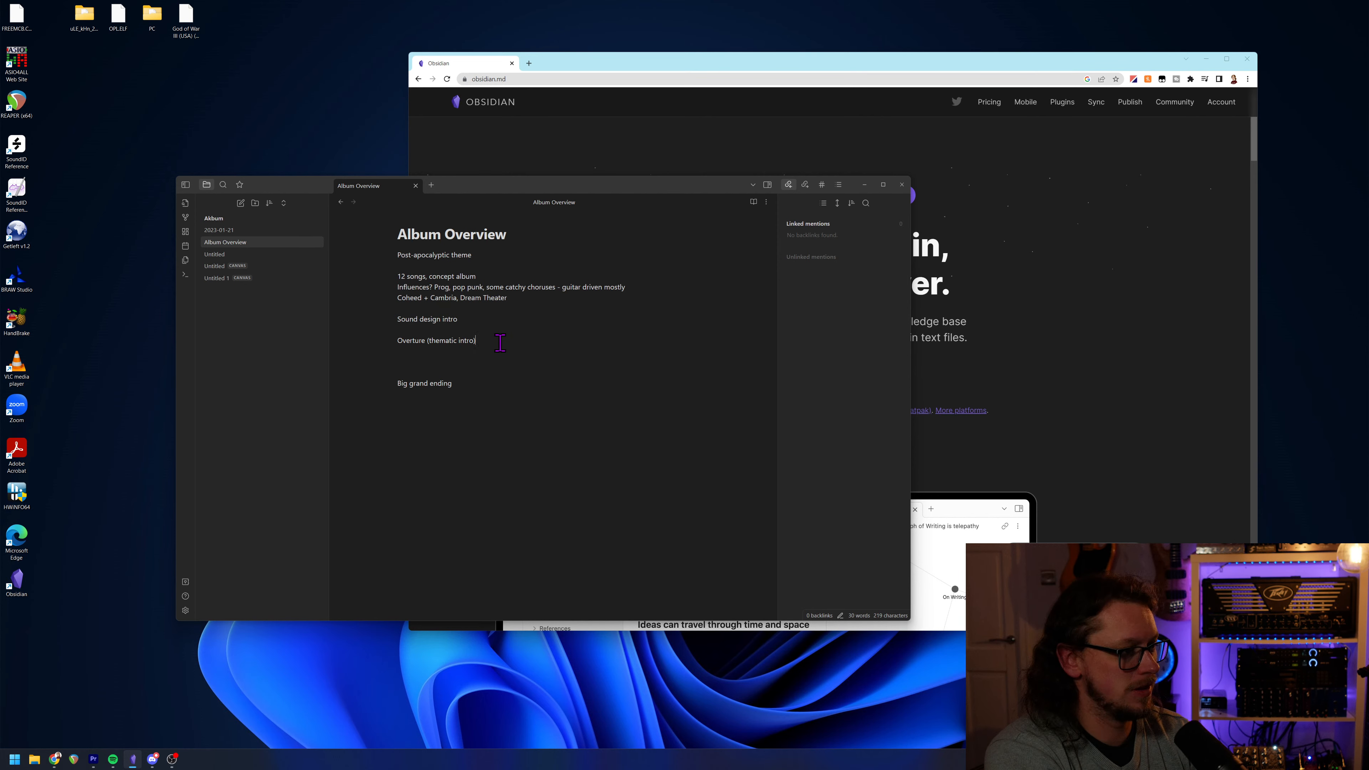
type(", ")
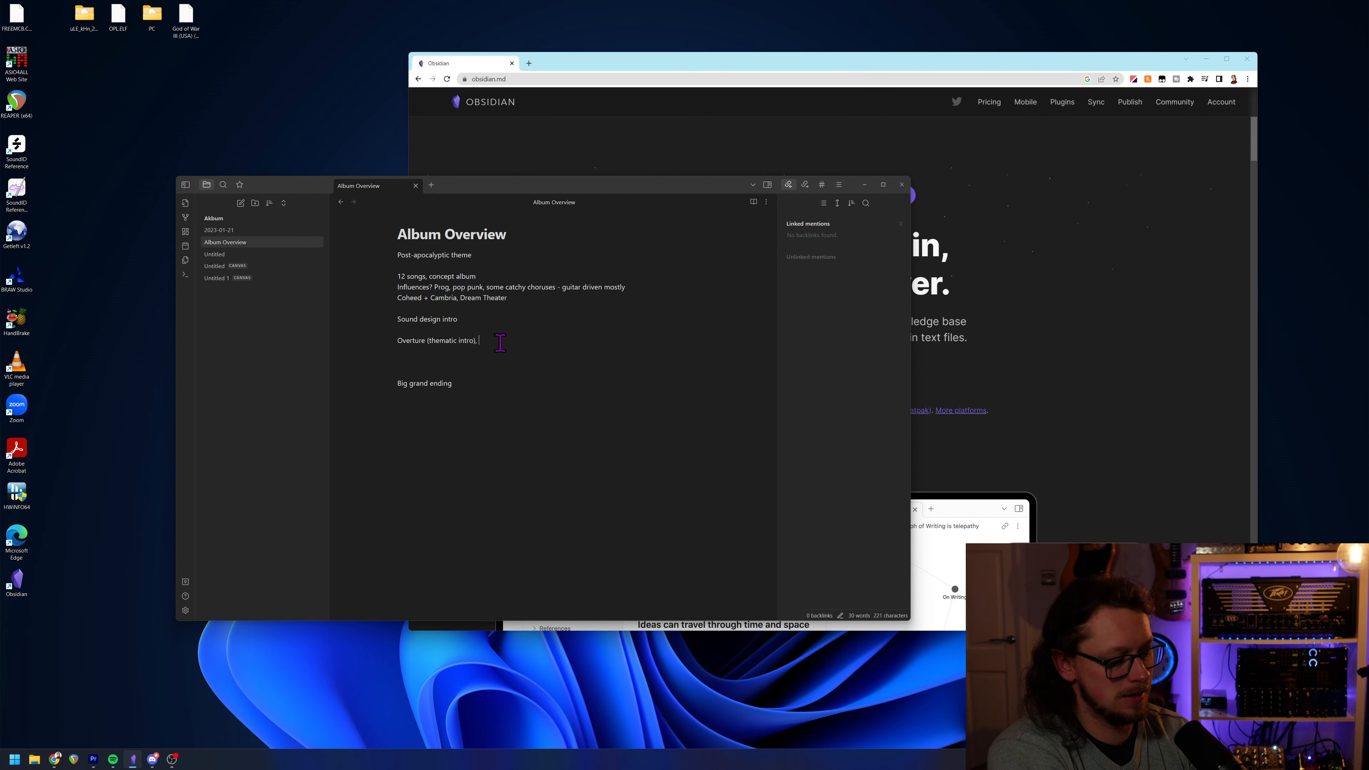
type("maybe some")
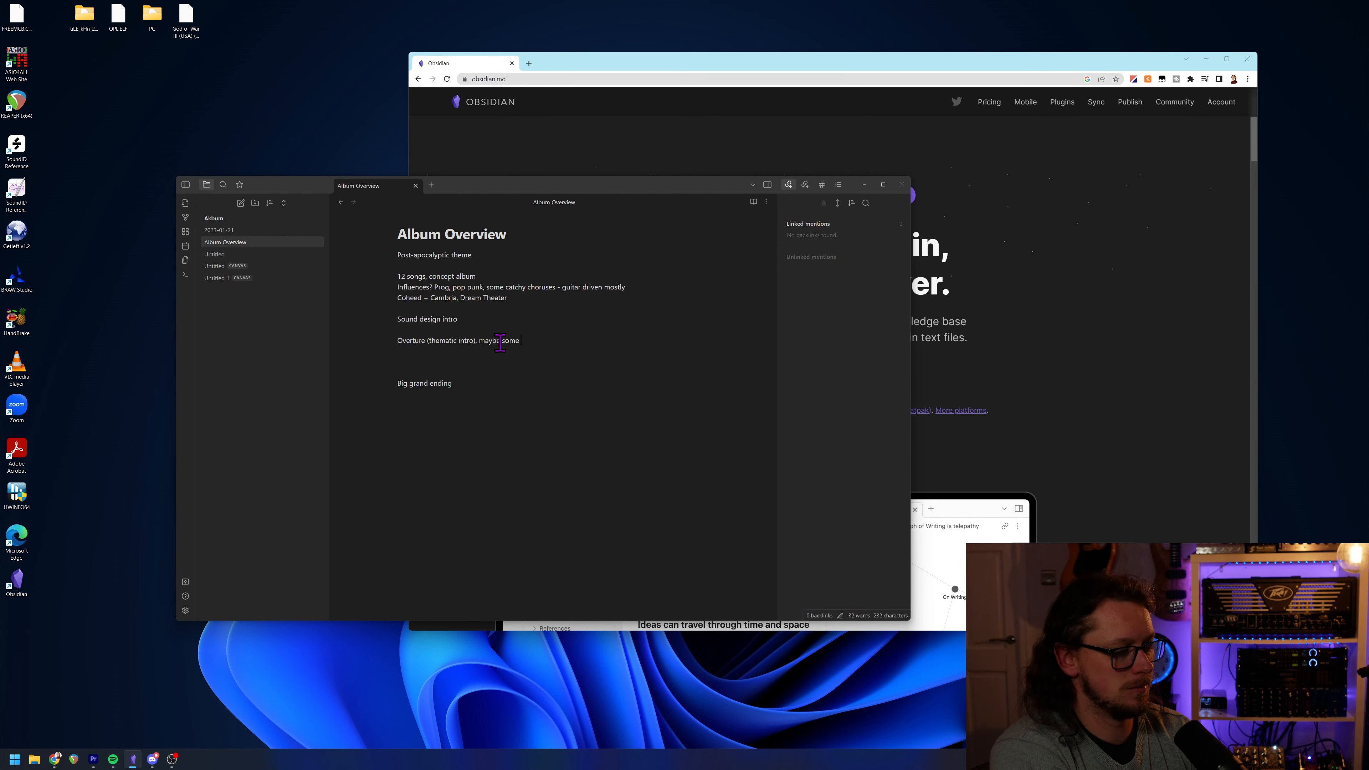
type(" radi")
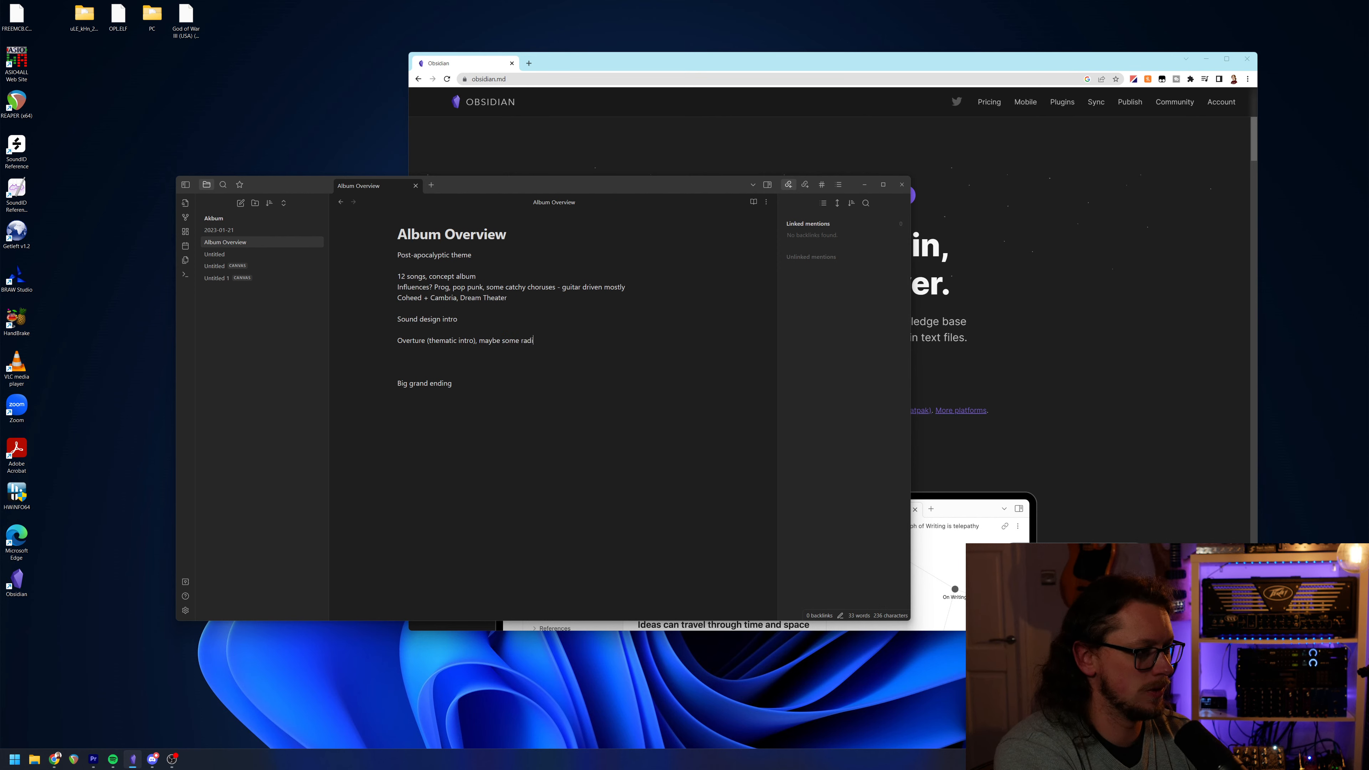
type("on ffe")
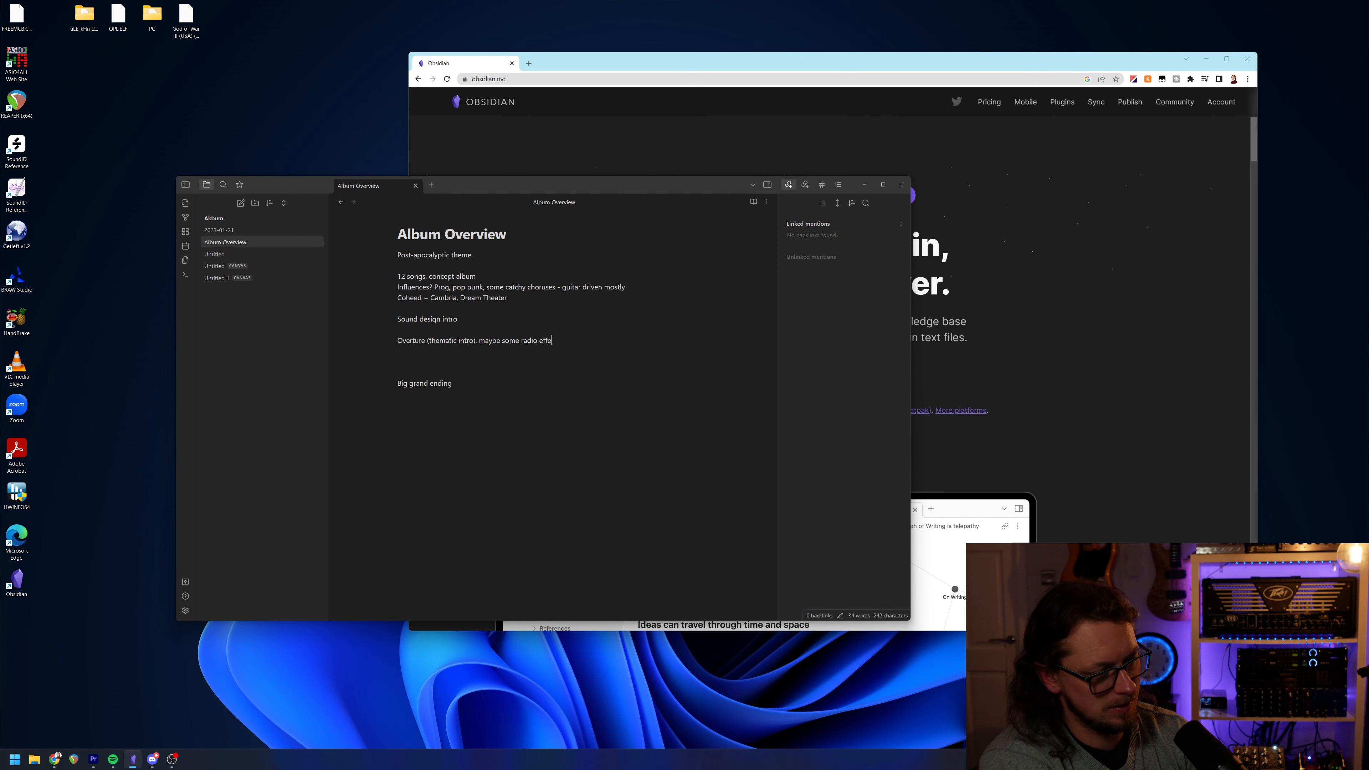
type("cte")
key("BackSpace")
type("d vca")
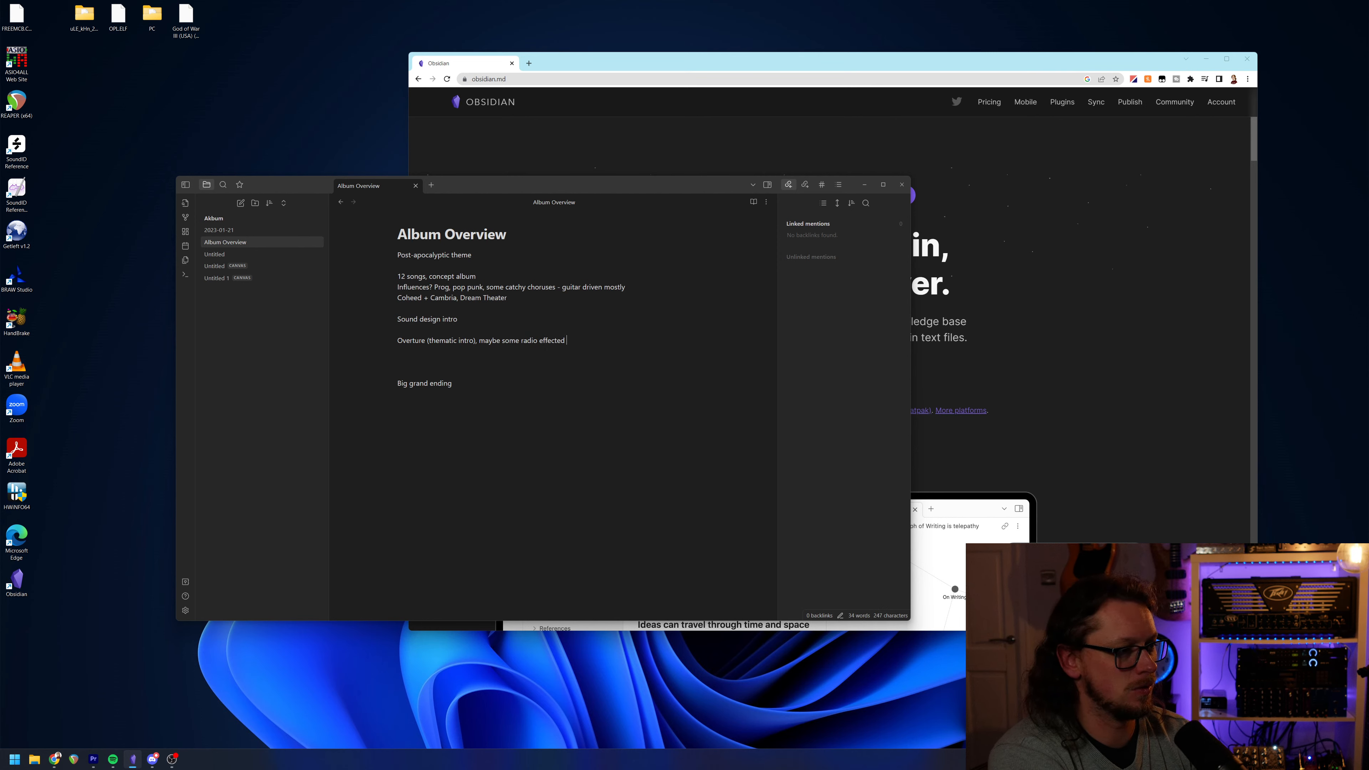
key("BackSpace")
key("BackSpace")
type("ocal sm")
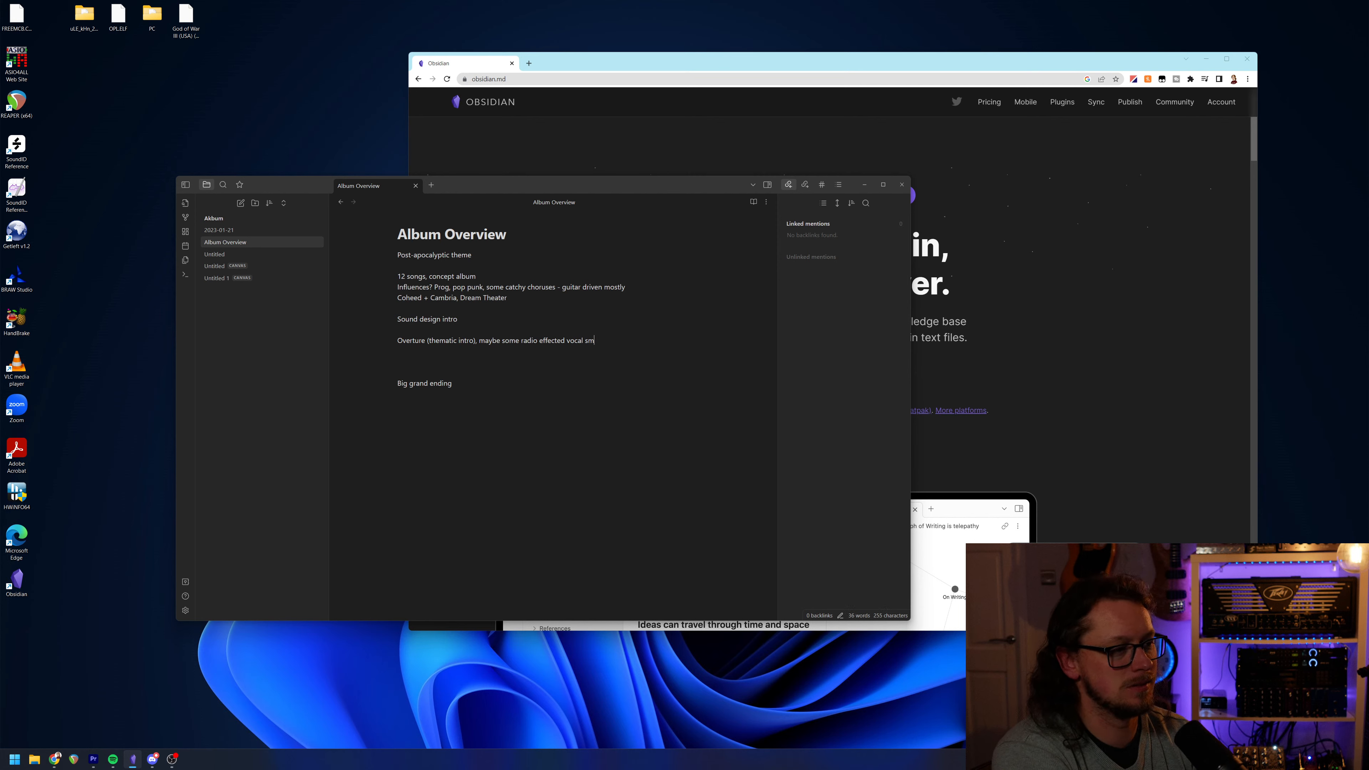
key("BackSpace")
type("amples")
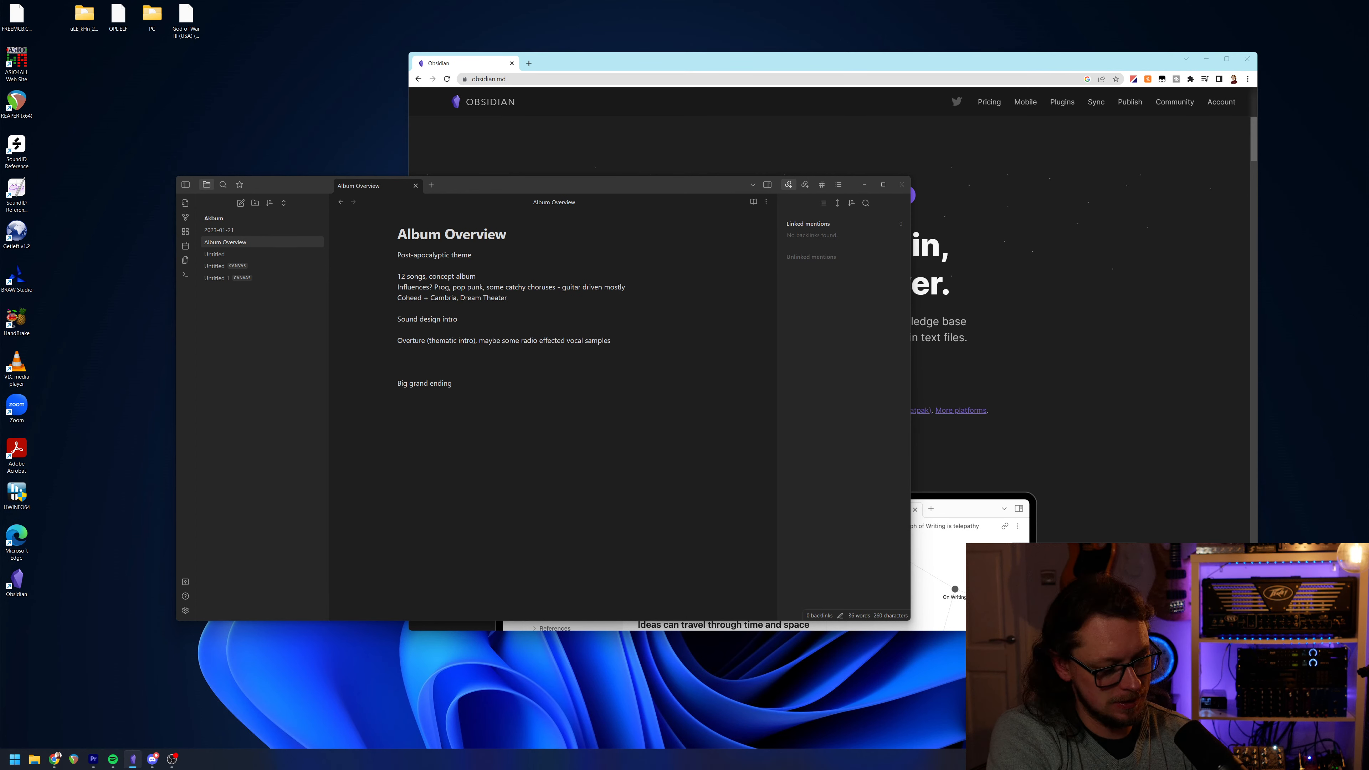
Add the line "FRAMING DEVICE" directly below "Coheed + Cambria, Dream Theater", leaving one blank line before "Sound design intro".
key("Return")
key("Return")
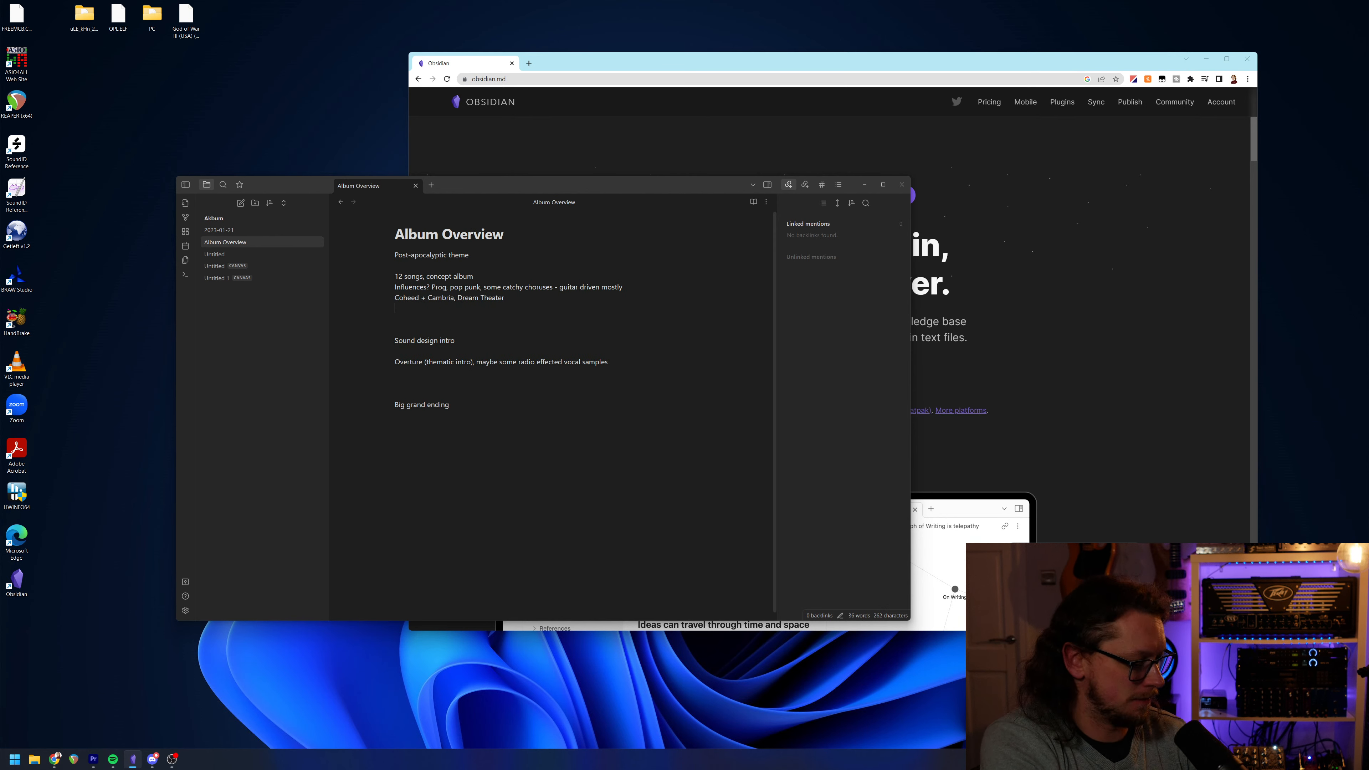
type("FRAMING ")
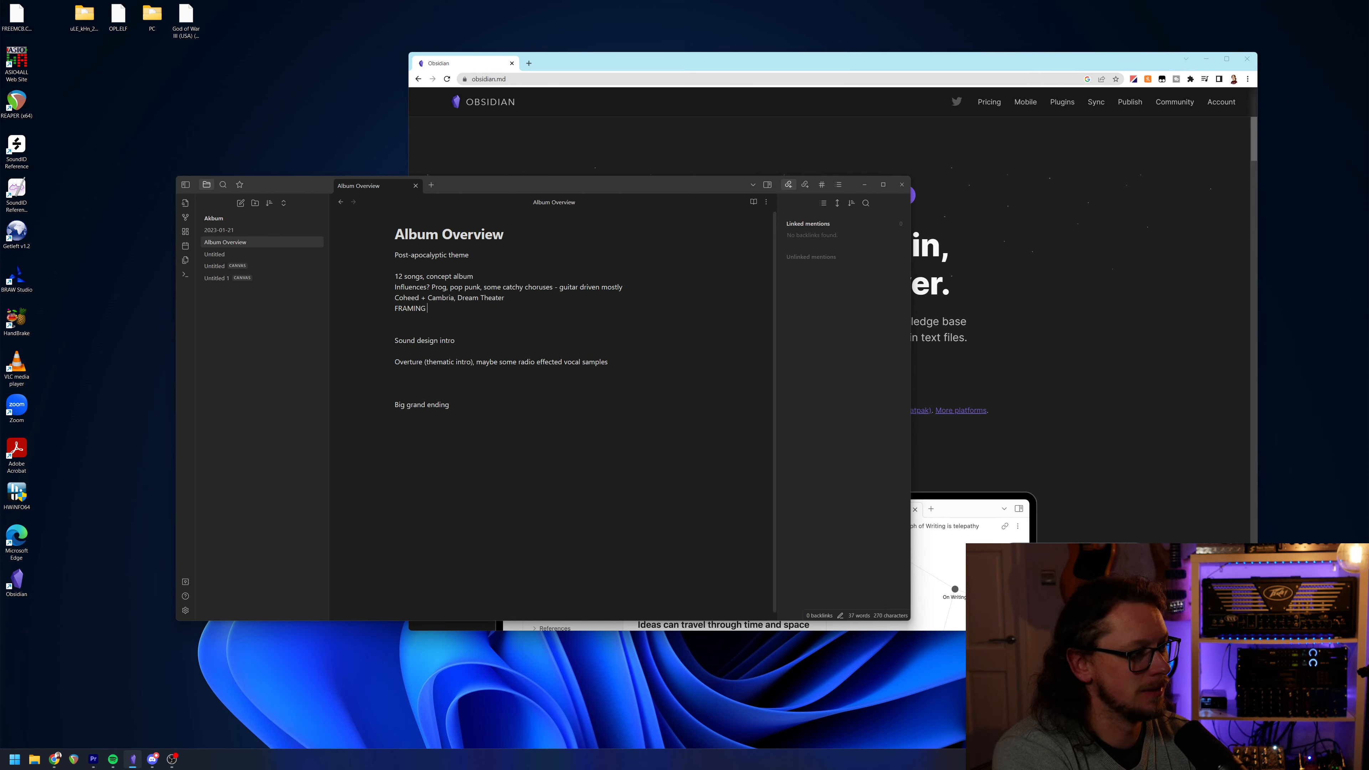
type("DEVICE")
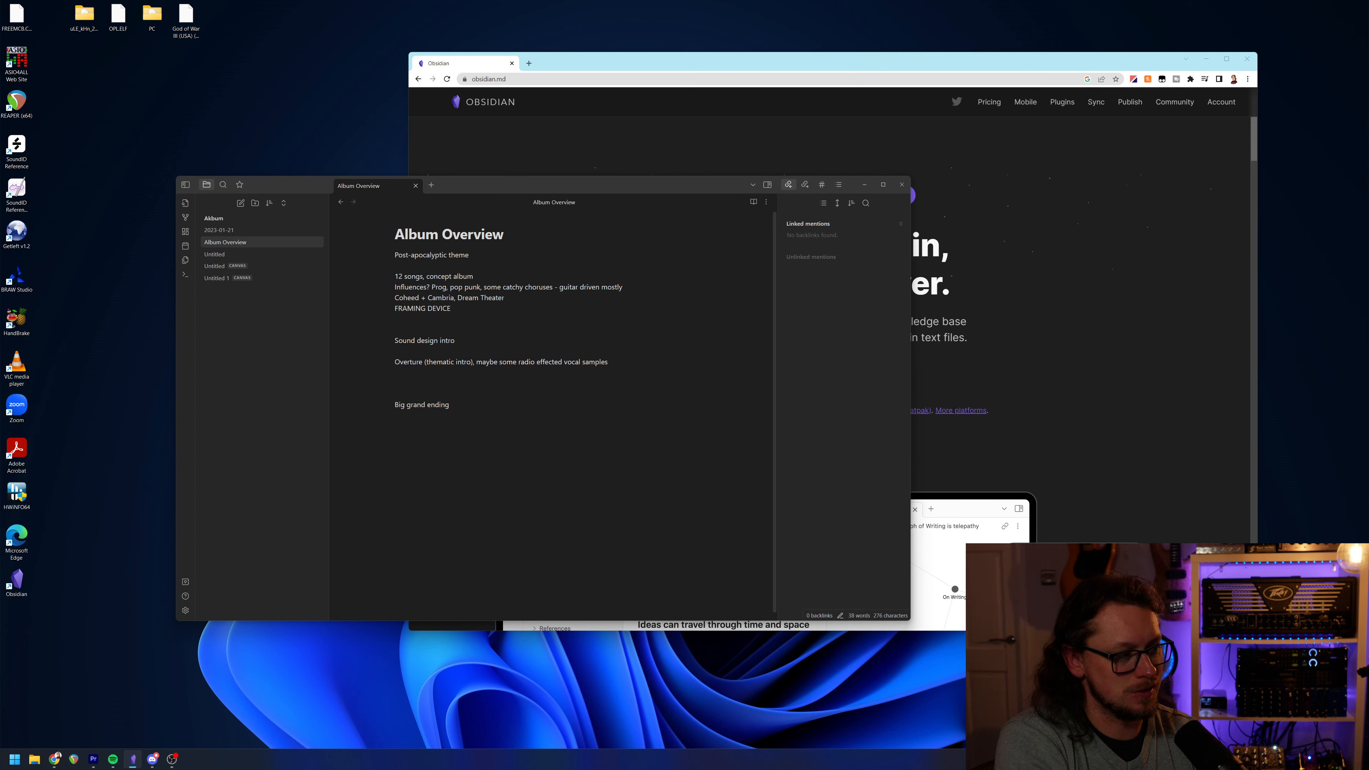
key("BackSpace")
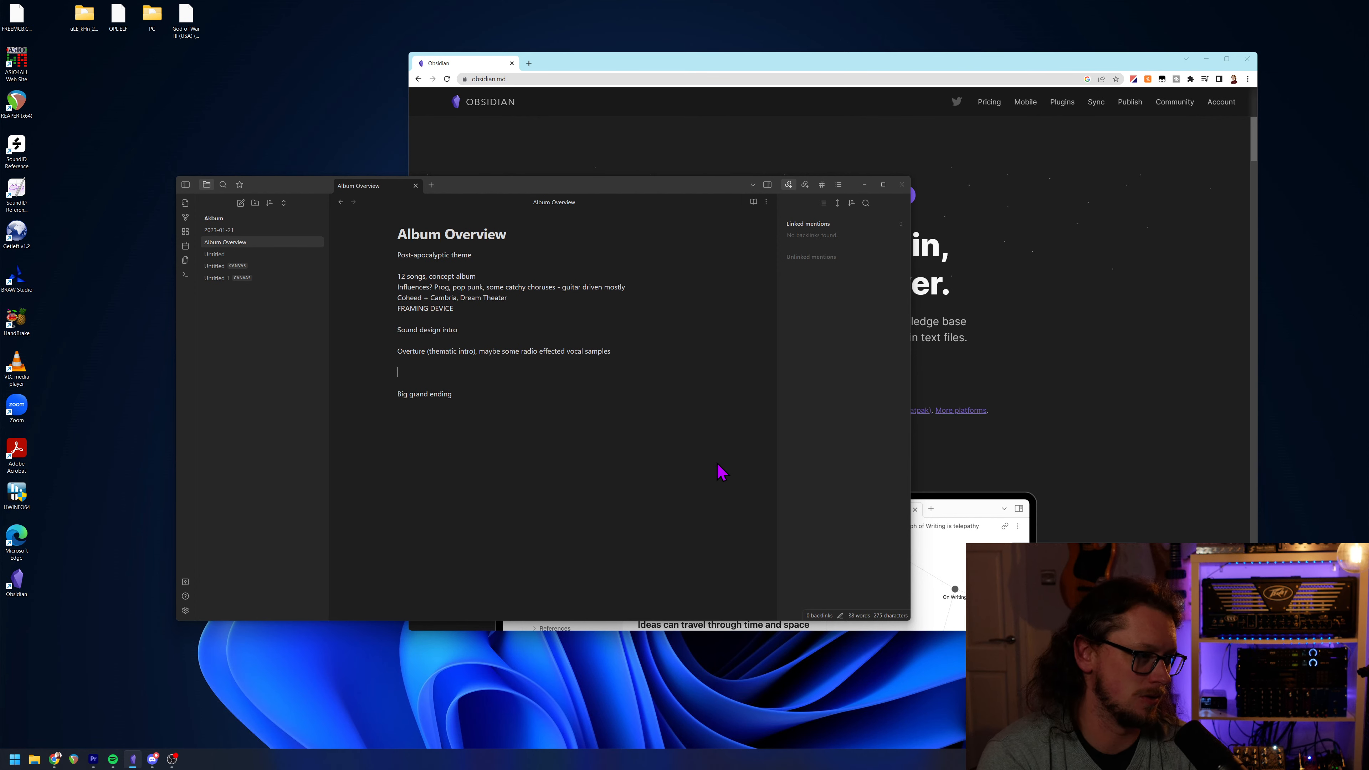
Continue the FRAMING DEVICE line with "- post apocalyptic story" and add two blank lines below it.
triple_click(516, 306)
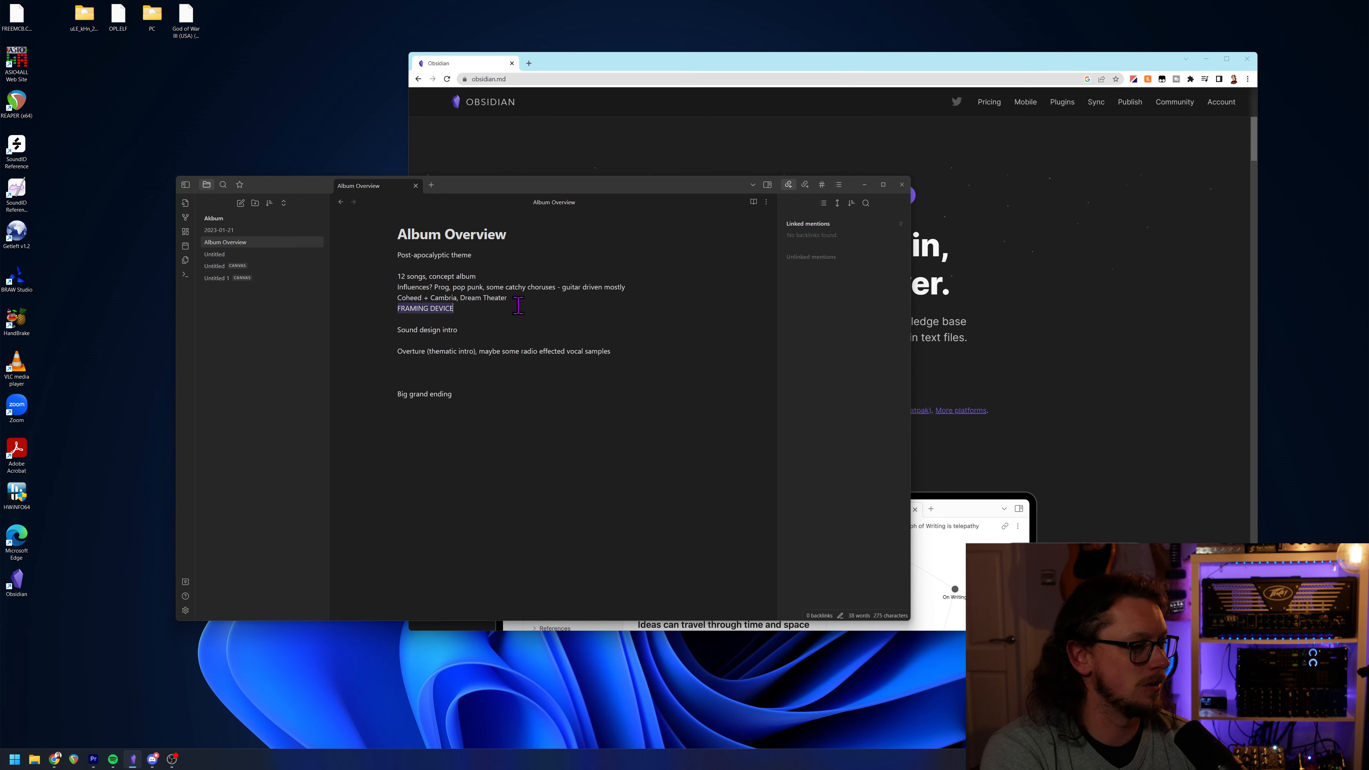
left_click(512, 311)
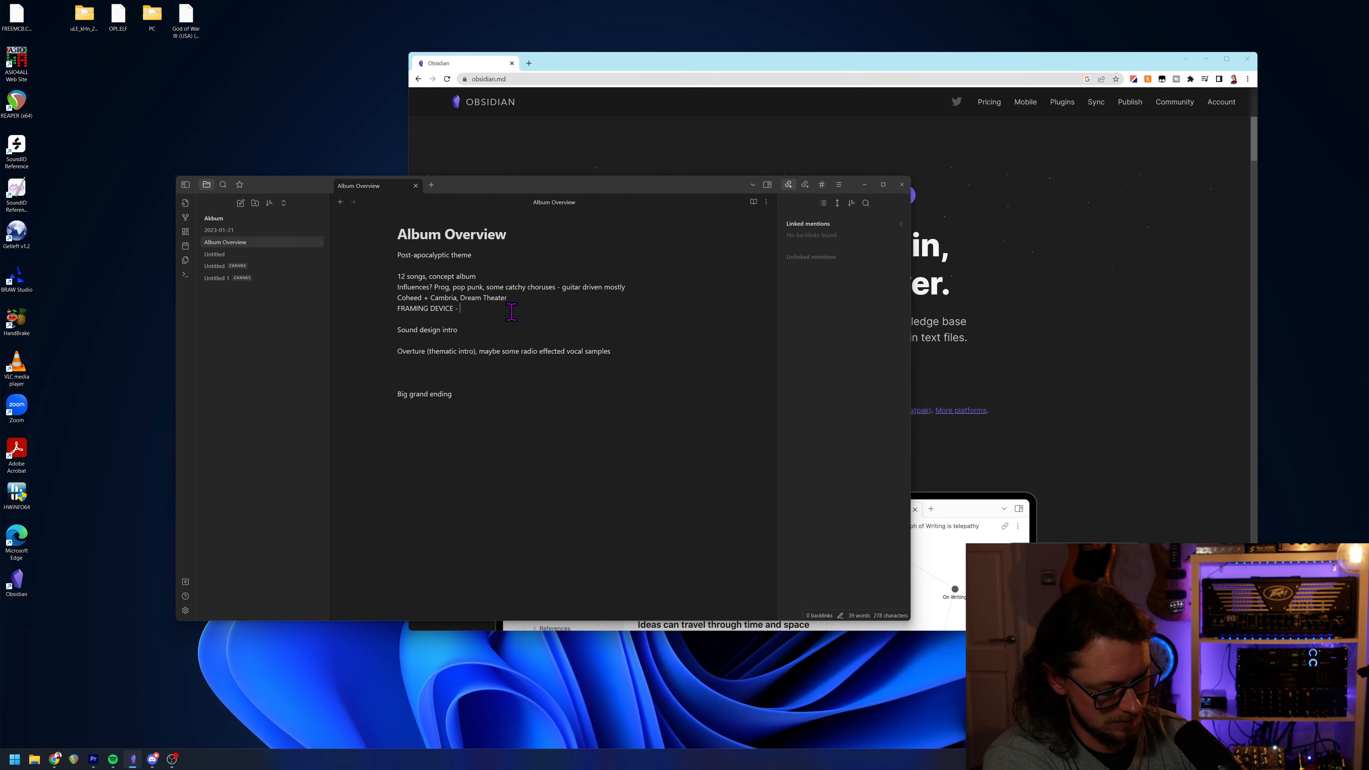
type("post apocaliu")
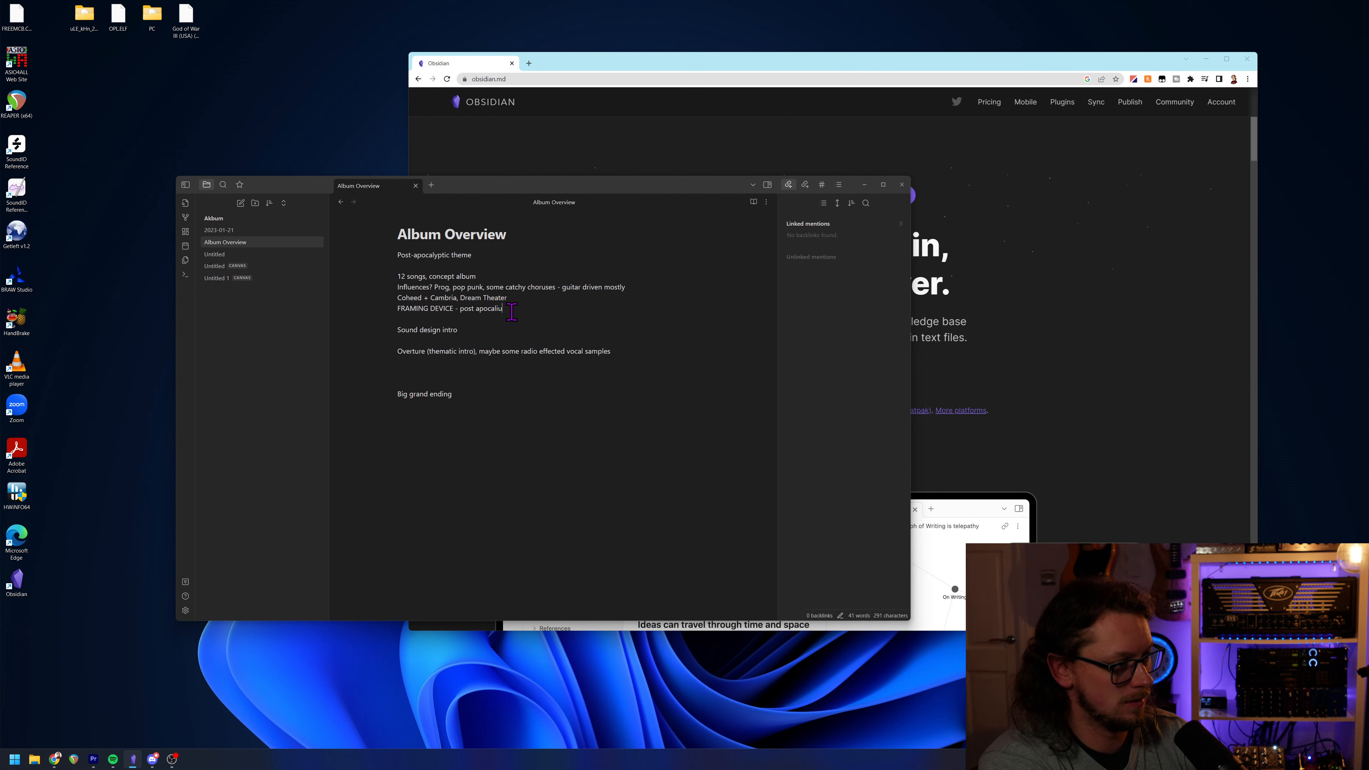
key("BackSpace")
key("BackSpace")
type("yptic")
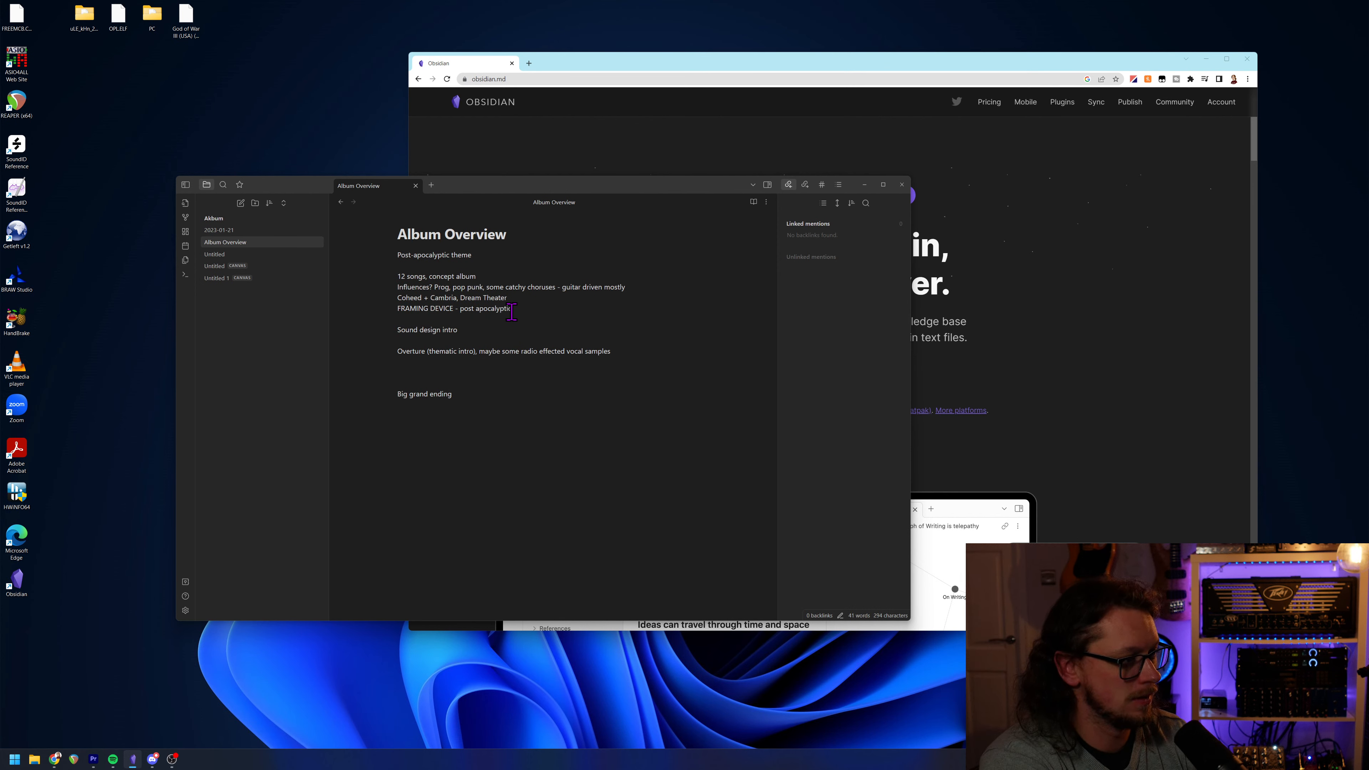
type(" story")
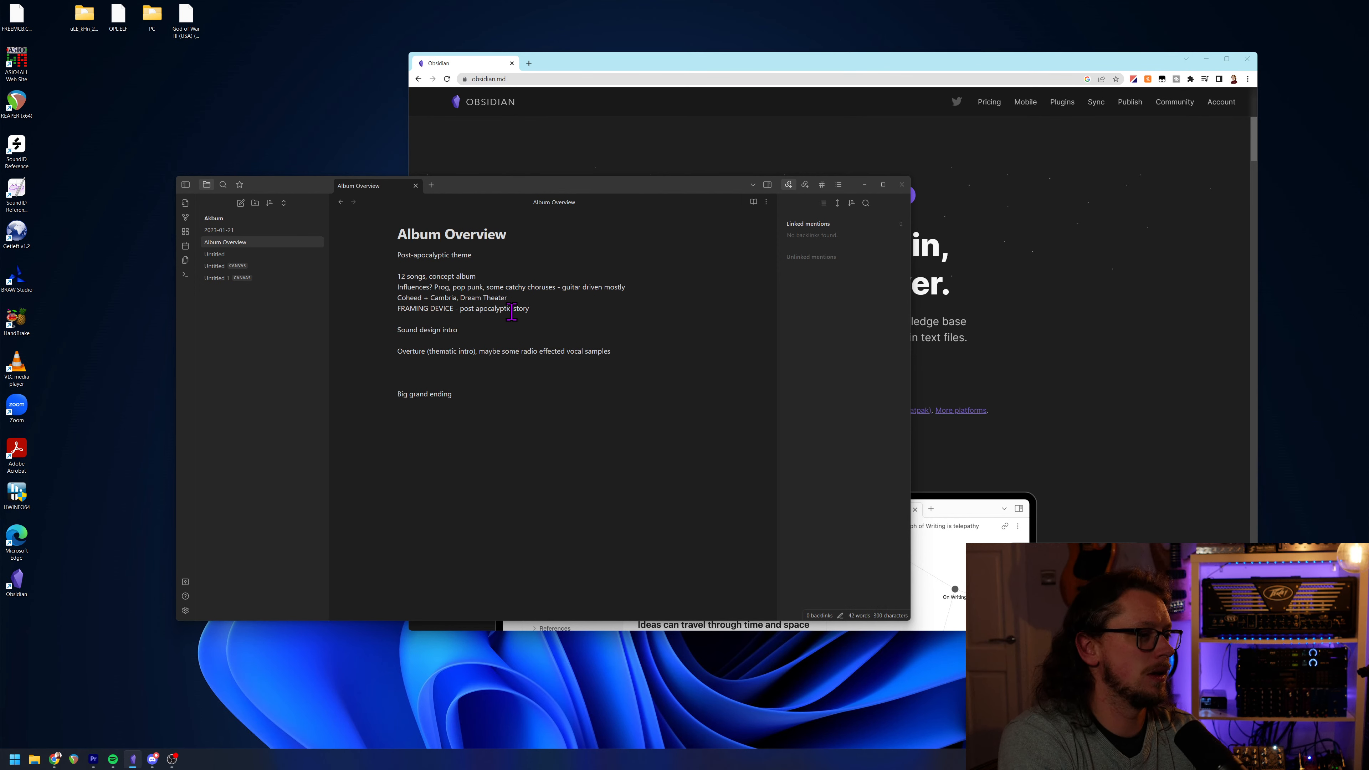
key("Return")
key("Return")
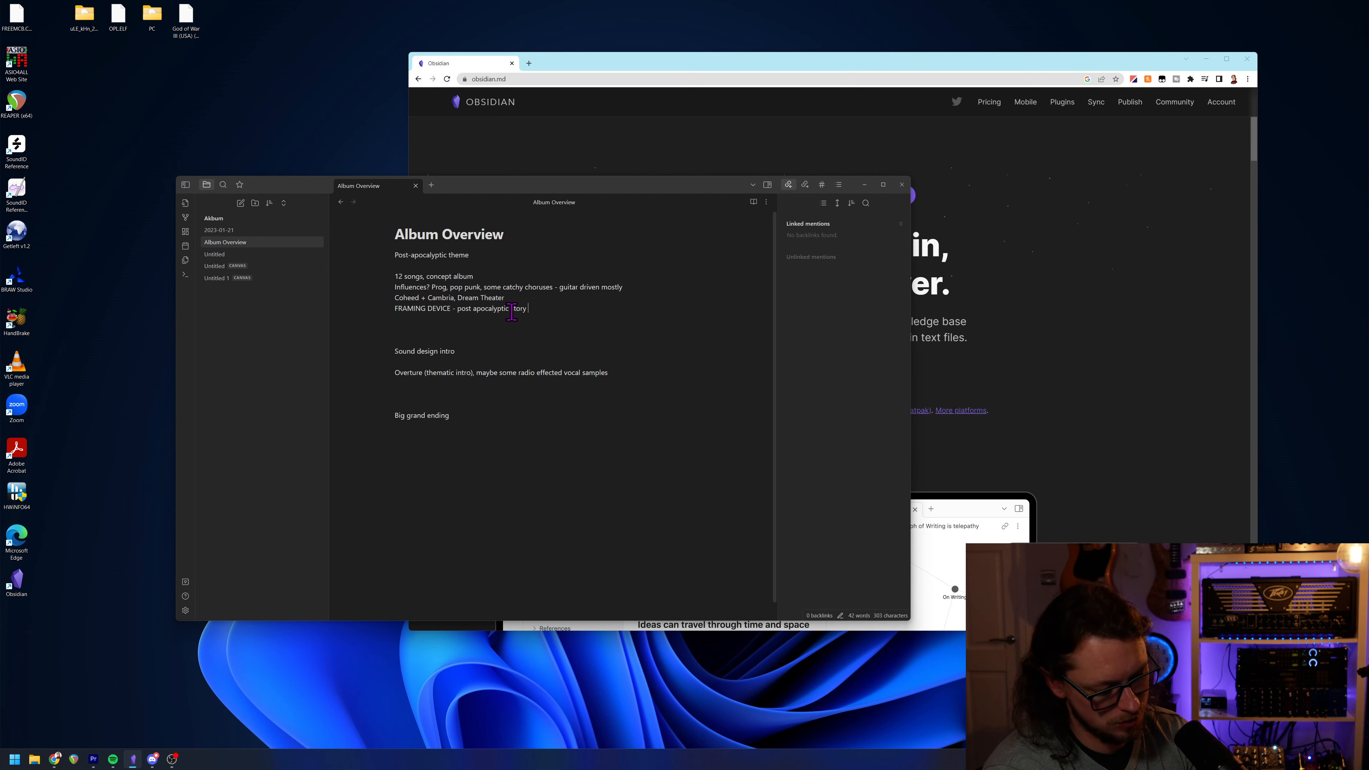
Complete the FRAMING DEVICE line with "of survival, human element - what survival does to a person".
type("of survival")
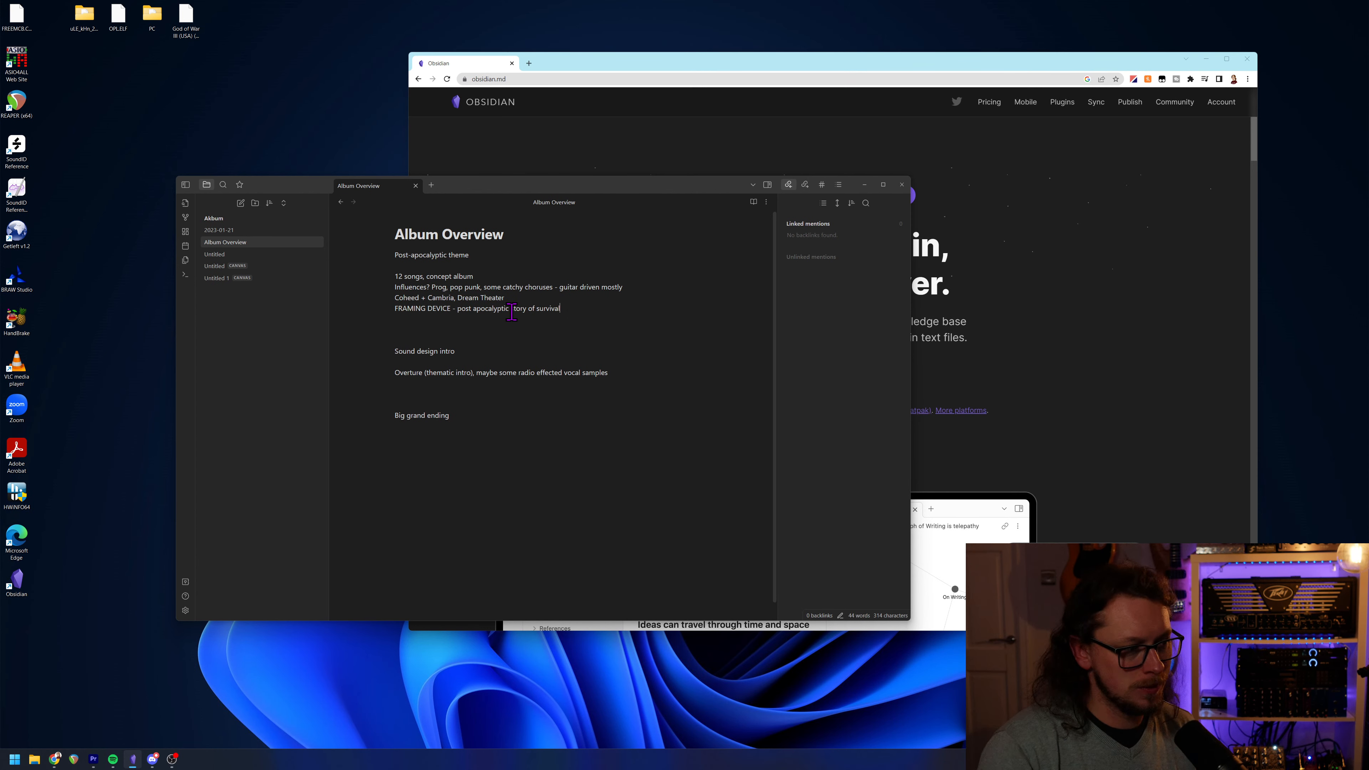
type("hum")
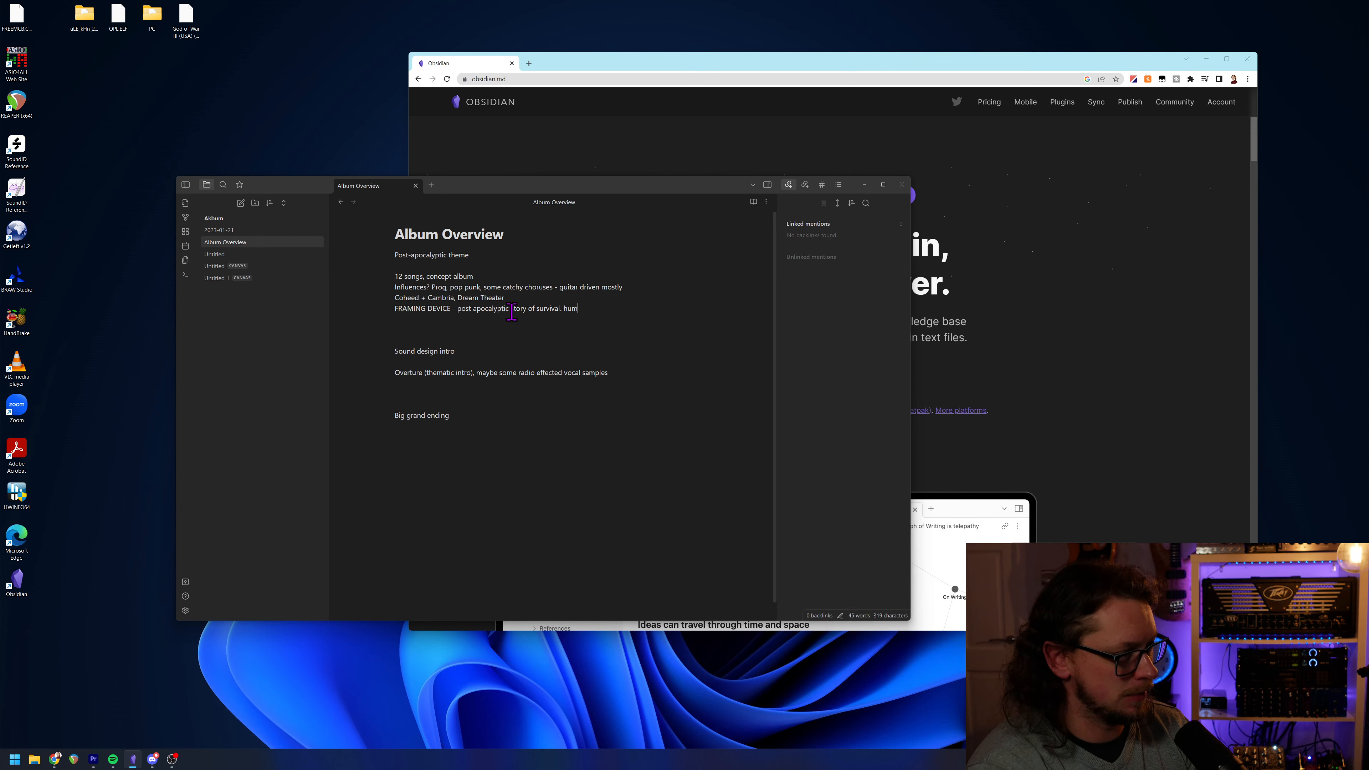
key("BackSpace")
key("BackSpace")
key("BackSpace")
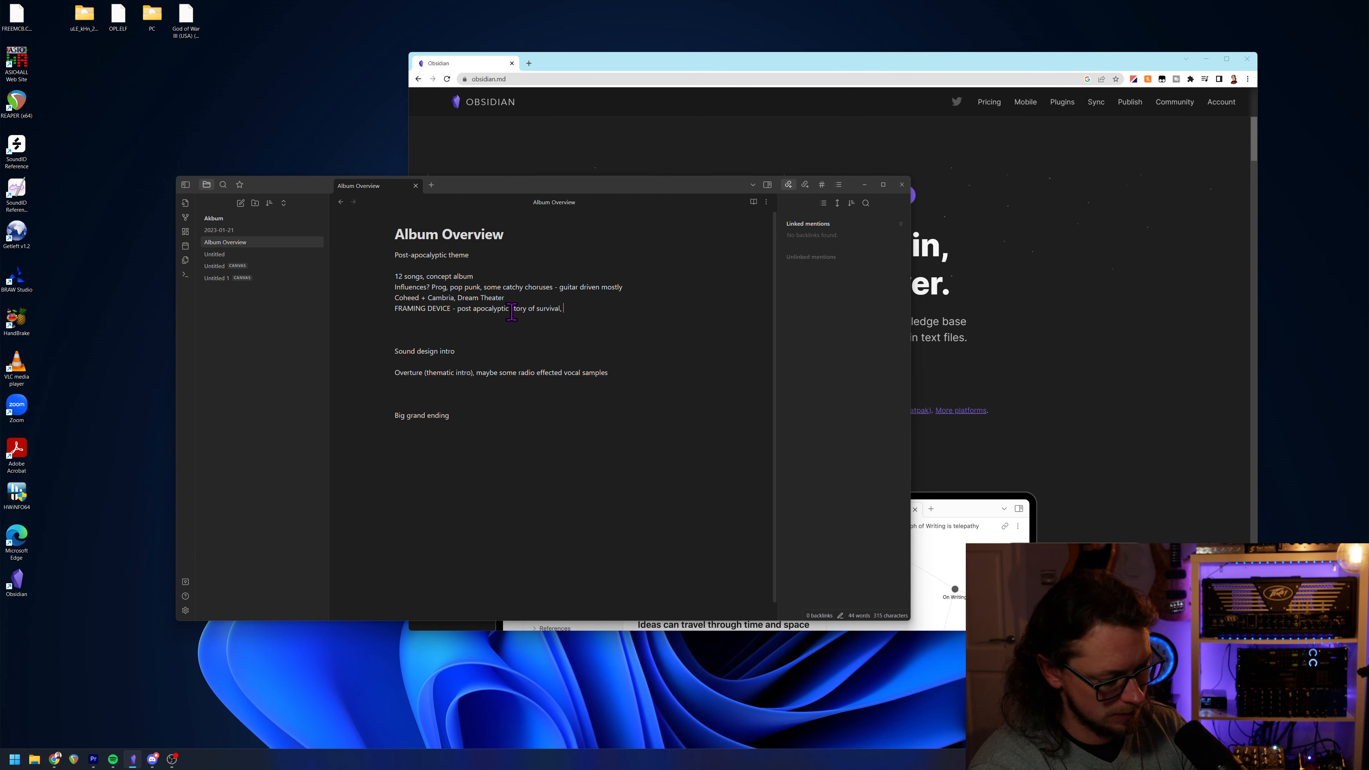
type("human element")
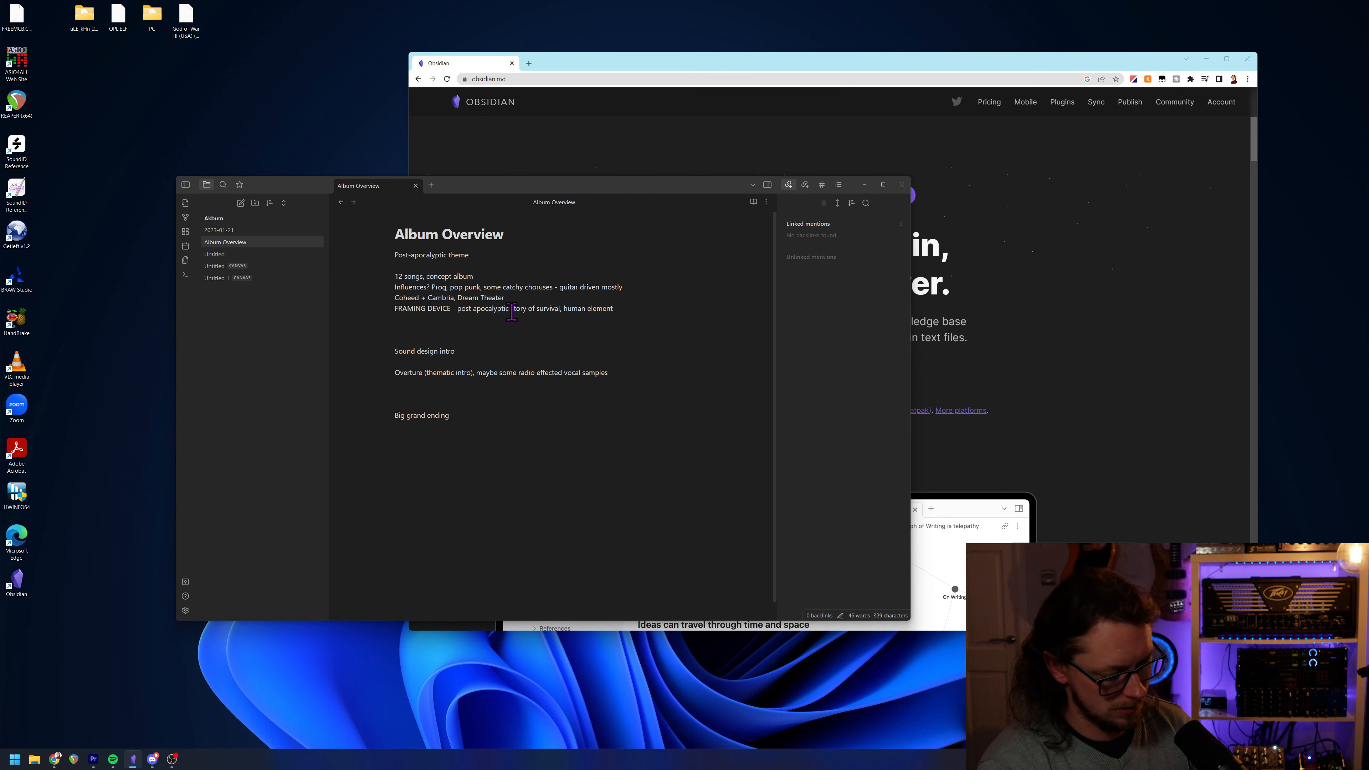
type("wha")
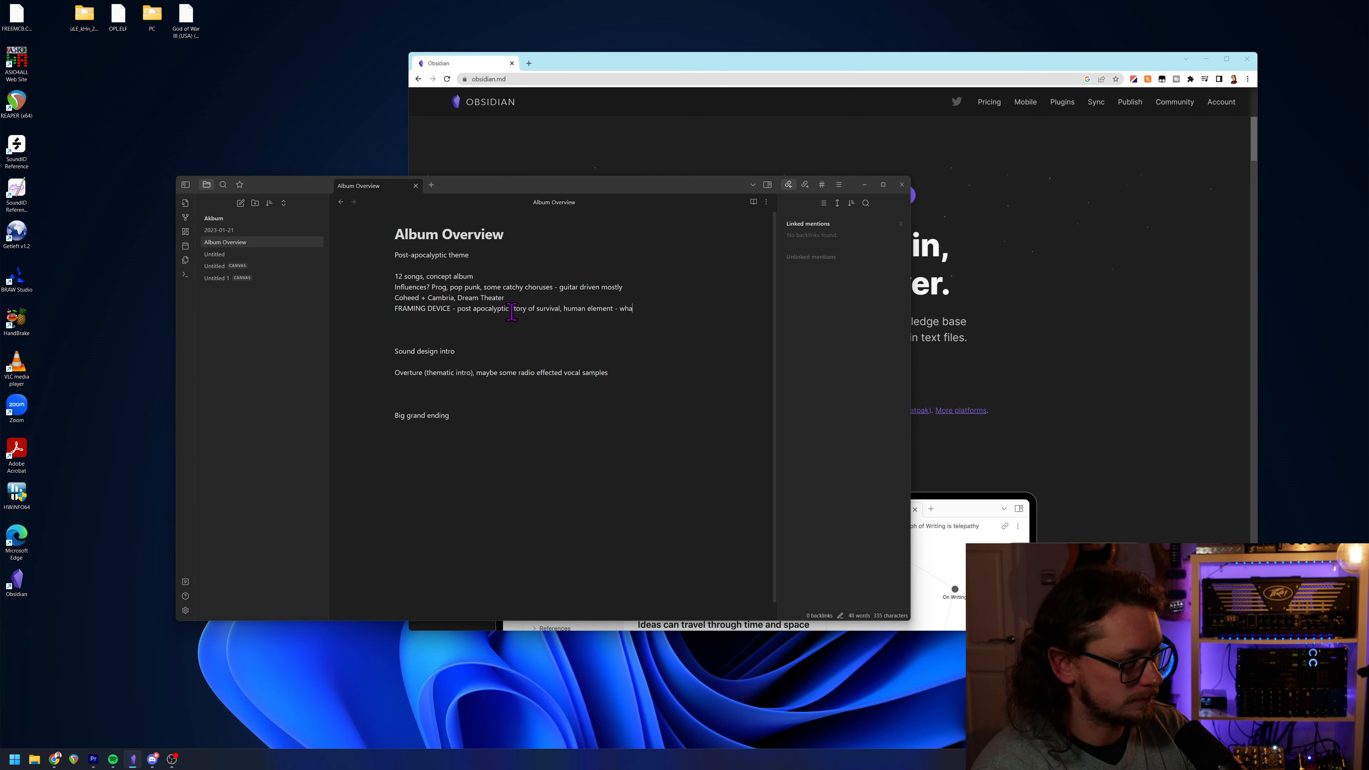
type("t survival does ")
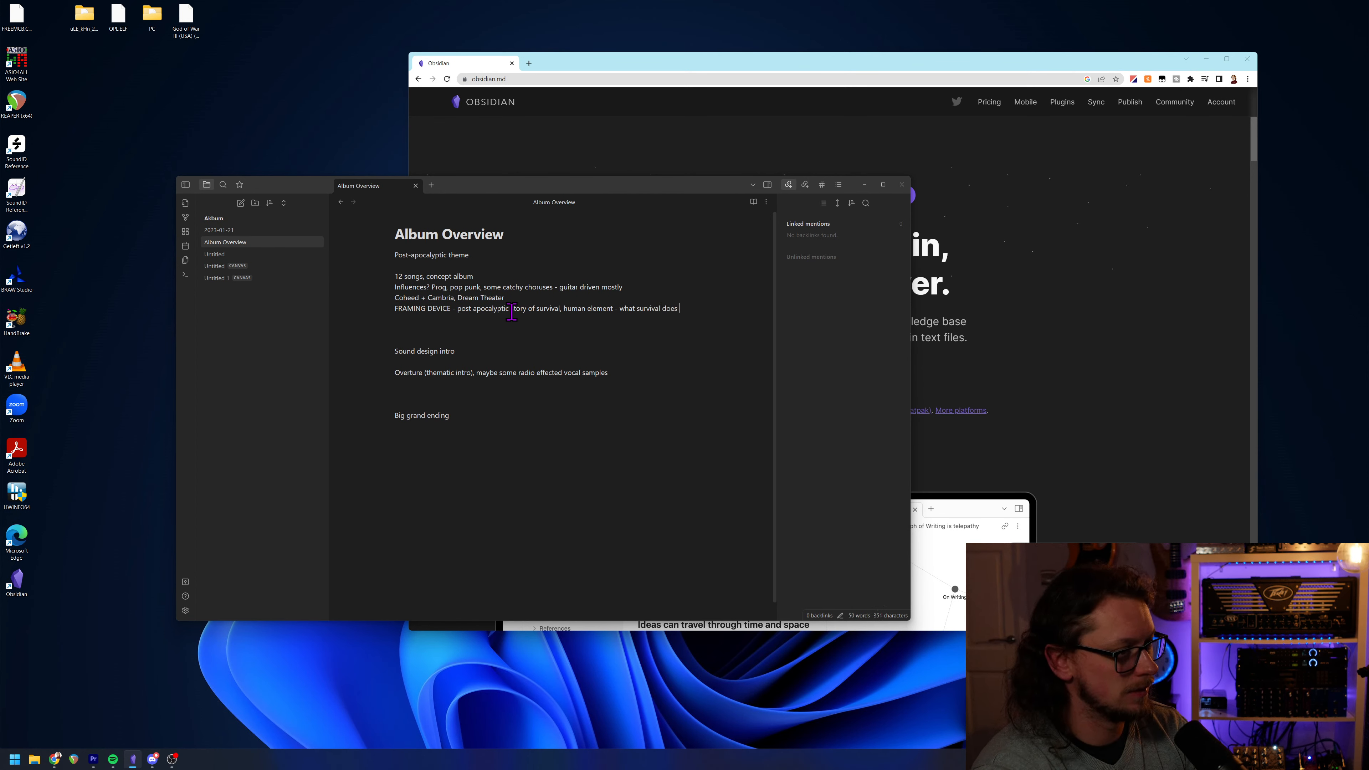
type("to a person")
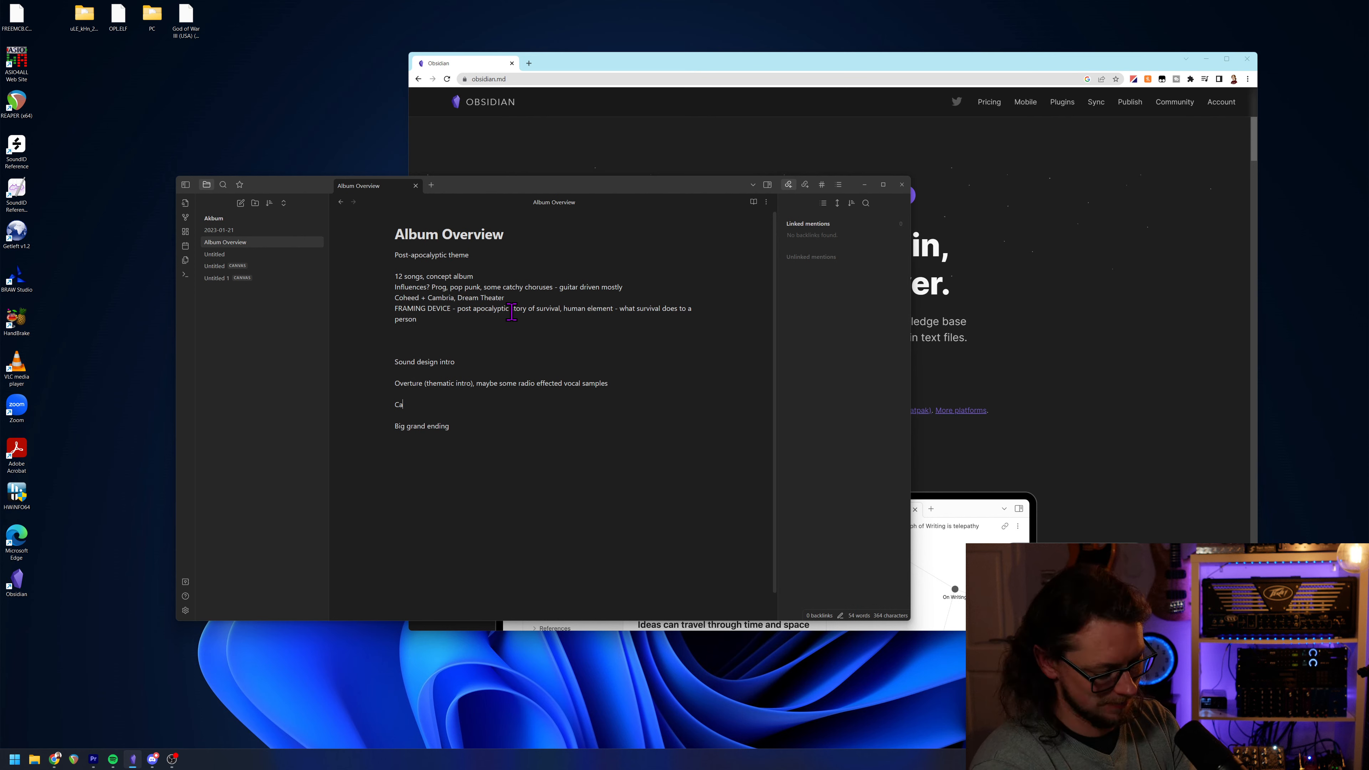
Add the line "Cannibalism - eating a friend/loved one" between the Overture and "Big grand ending" lines, with several blank lines above it.
type("nniba")
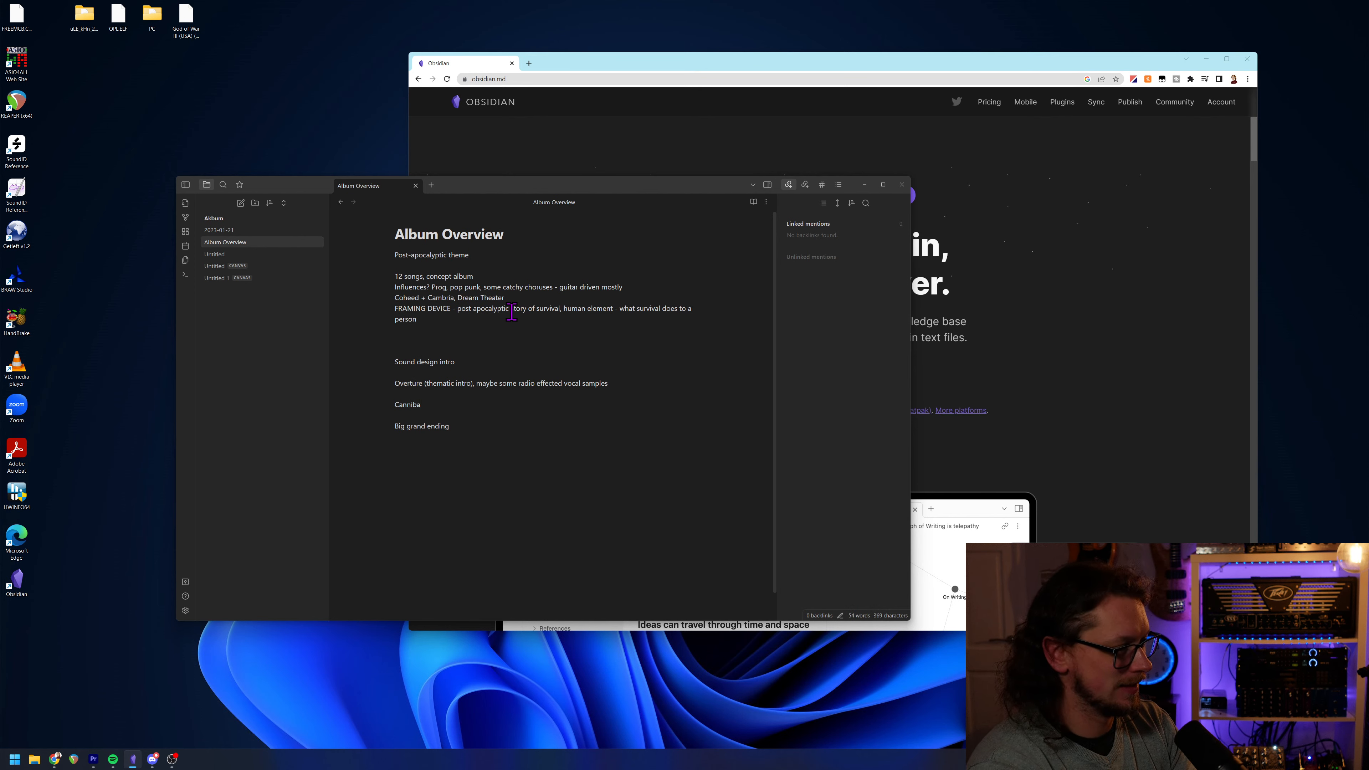
type("lism - ea")
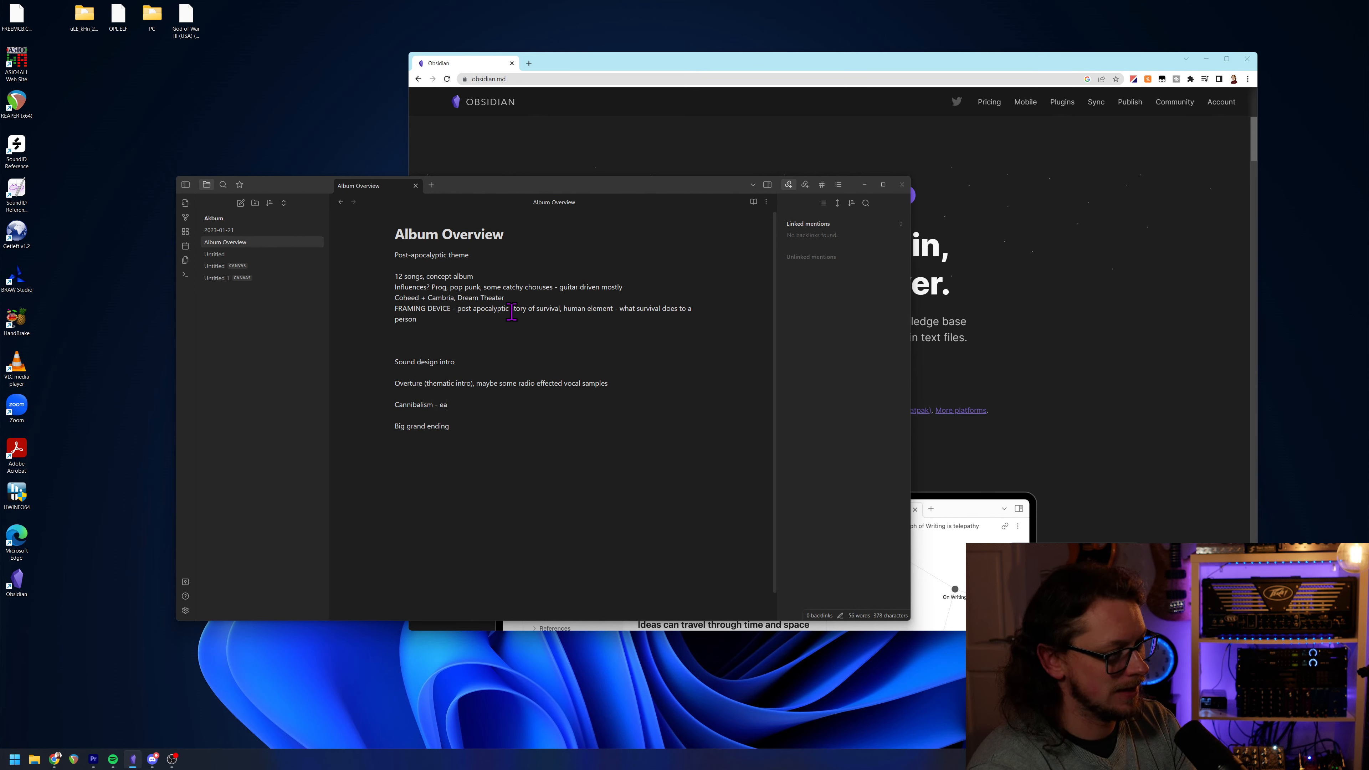
type("ting a friend/")
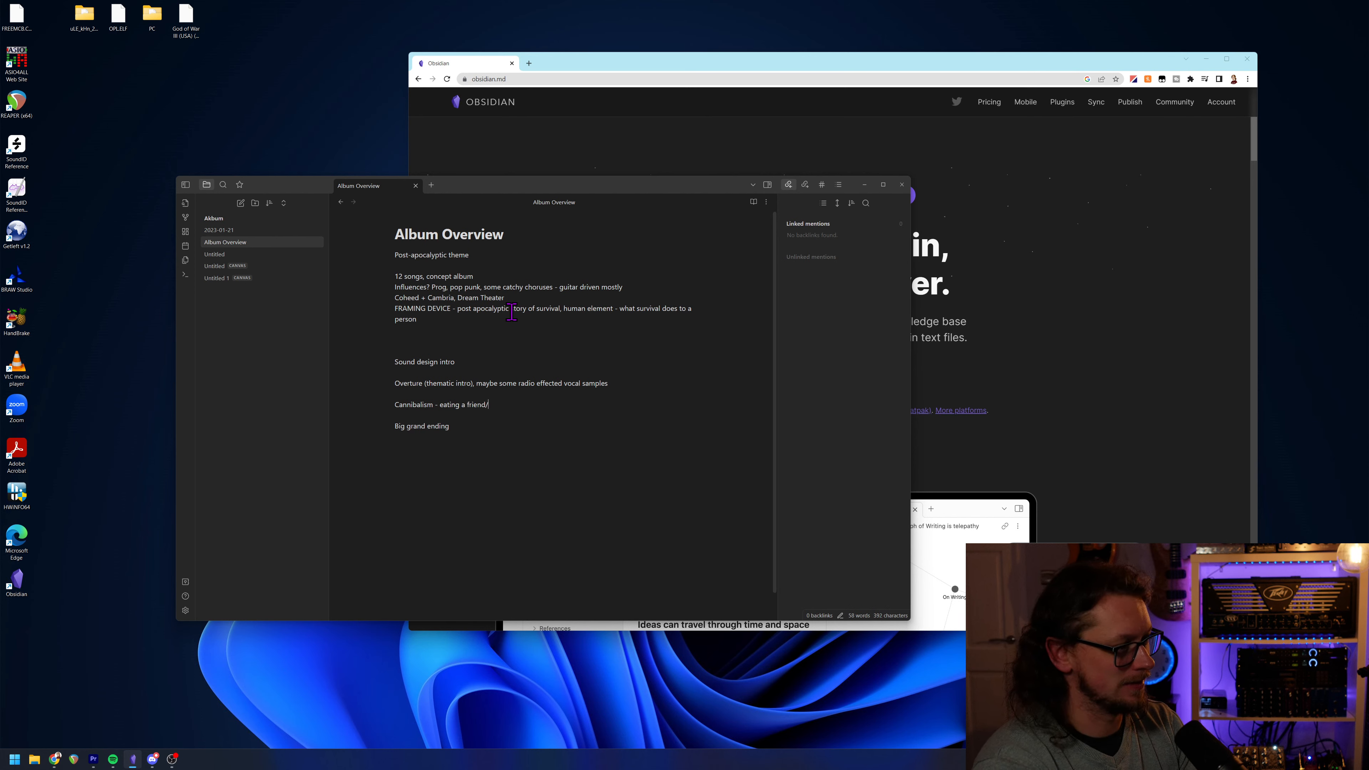
type("loved one")
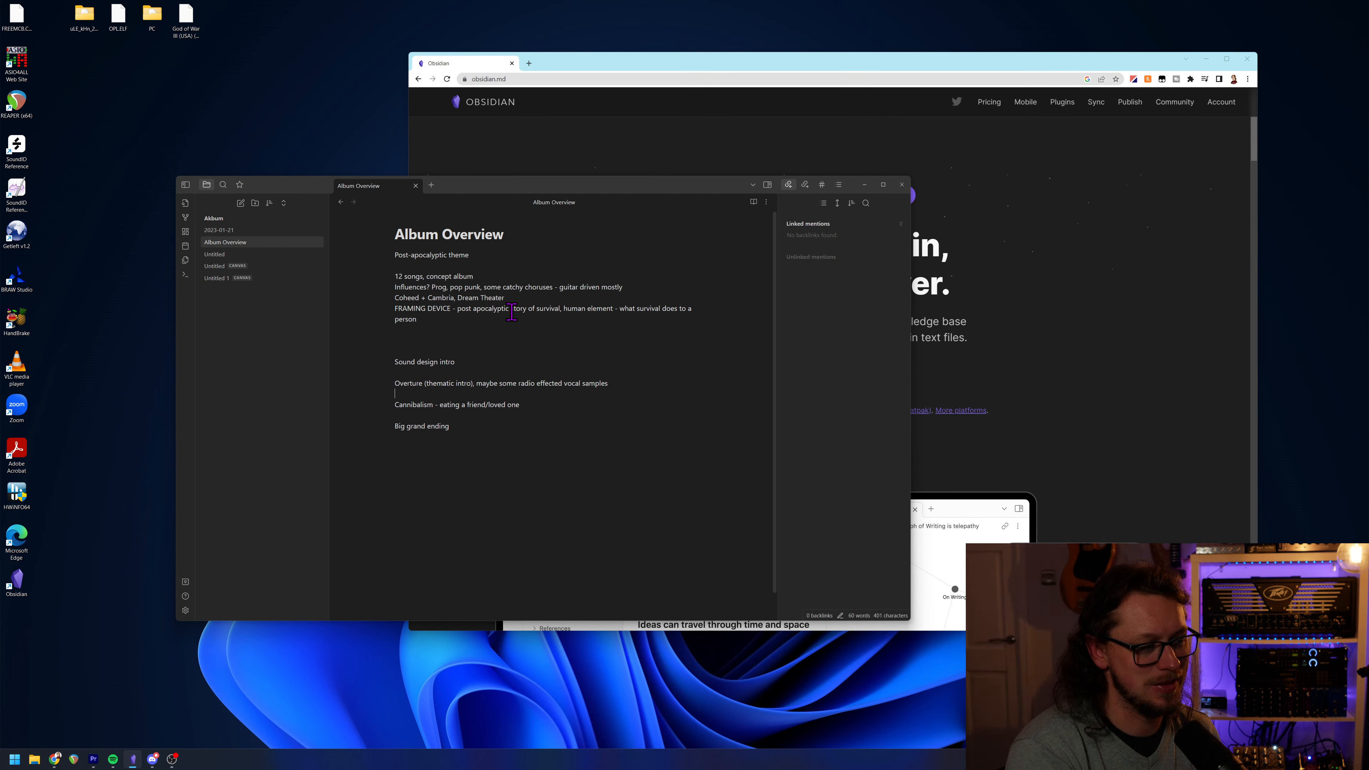
key("Return")
key("Return")
key("Return")
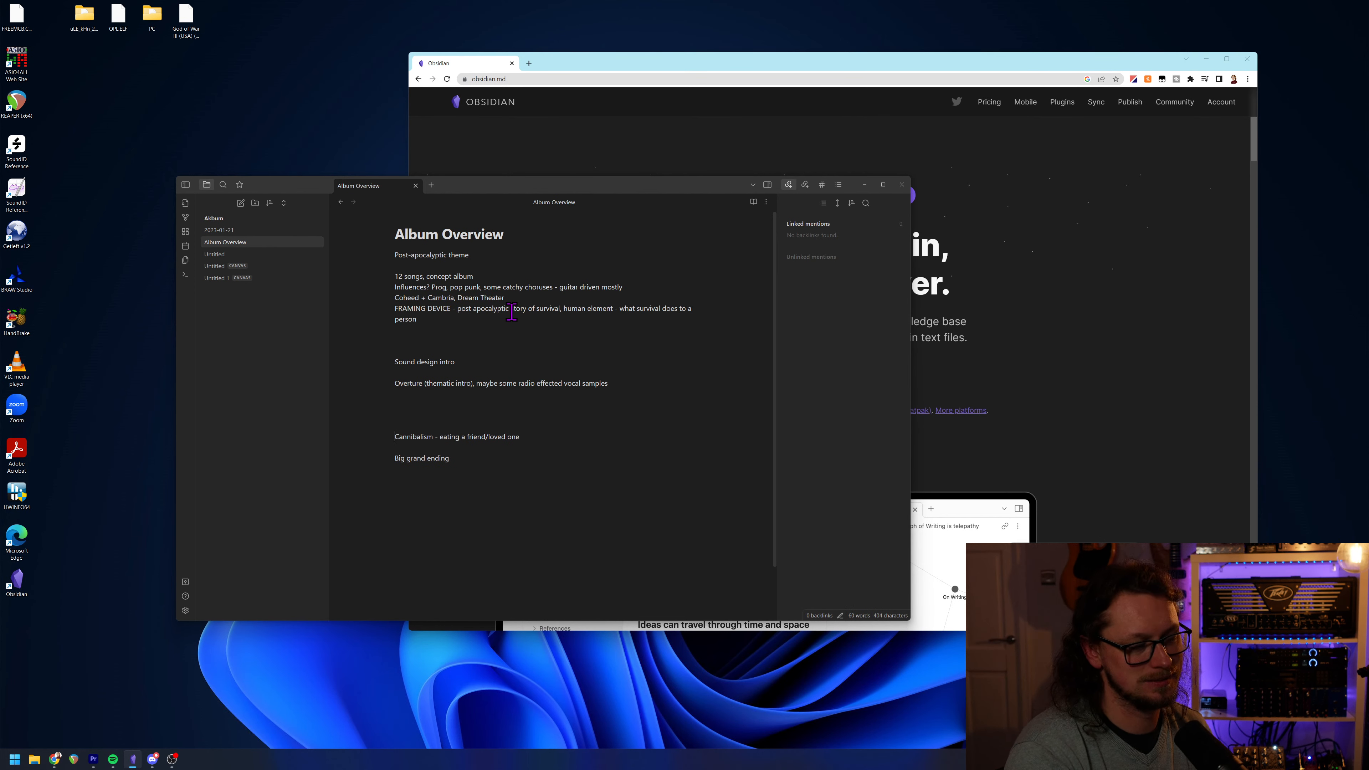
Extend the Cannibalism line with "(they're sick and dying, and you're starving to death)".
left_click(543, 438)
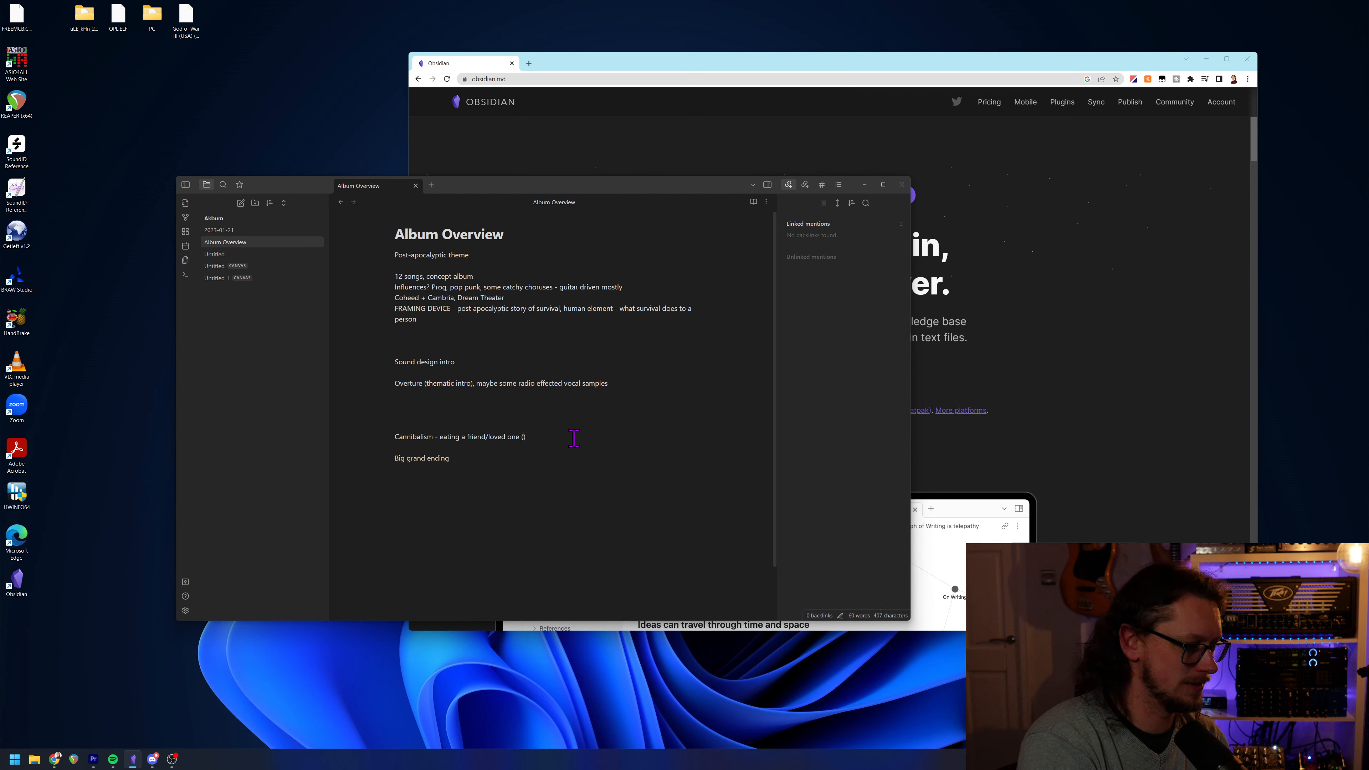
type("(they're s")
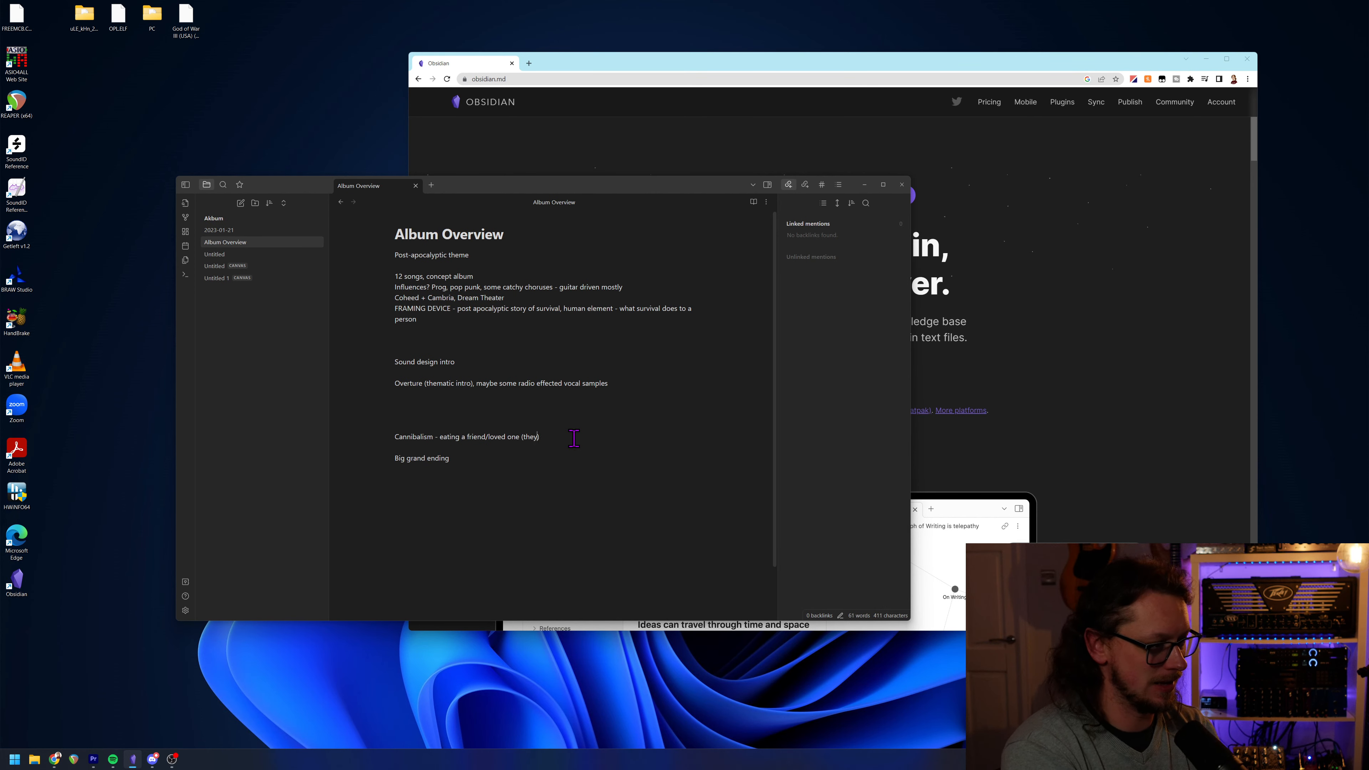
type("ick and ")
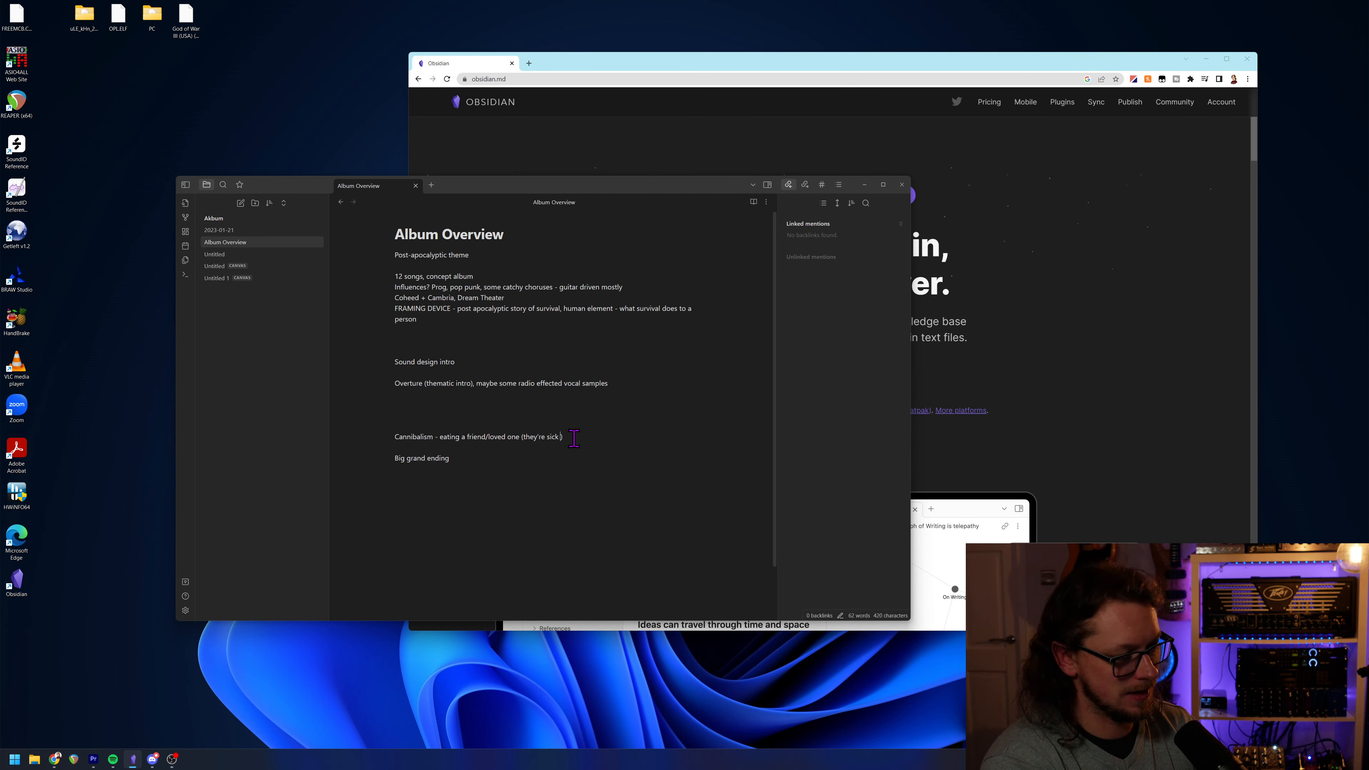
type("dying,")
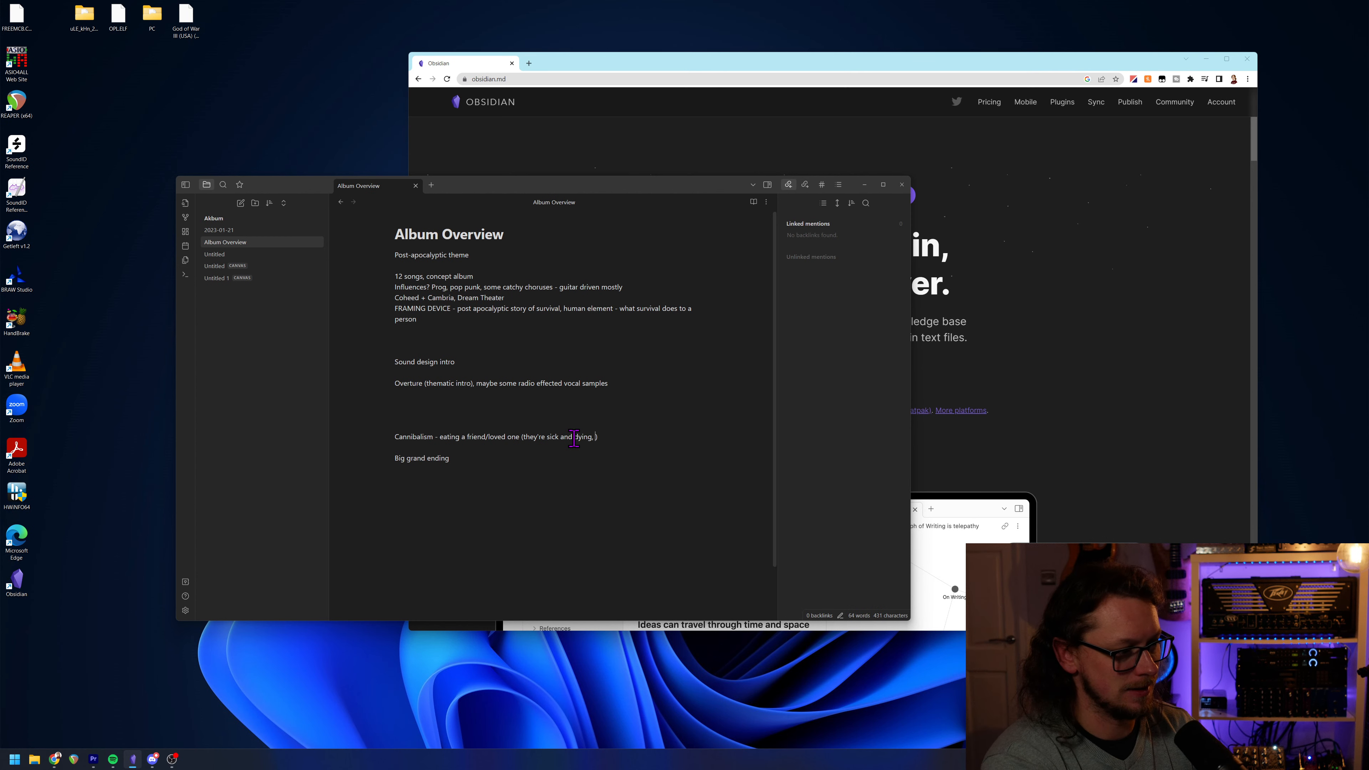
key("Caps_Lock")
type("and you're ")
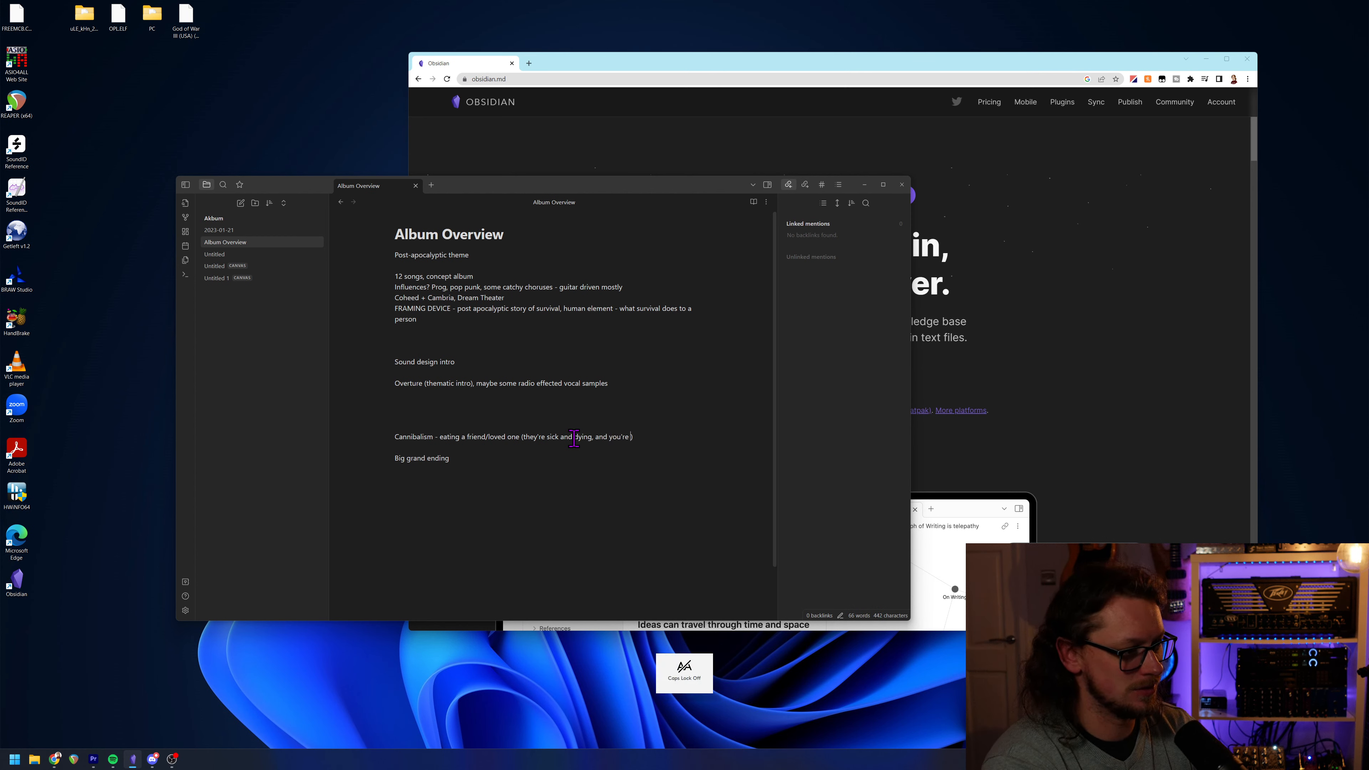
type("starv")
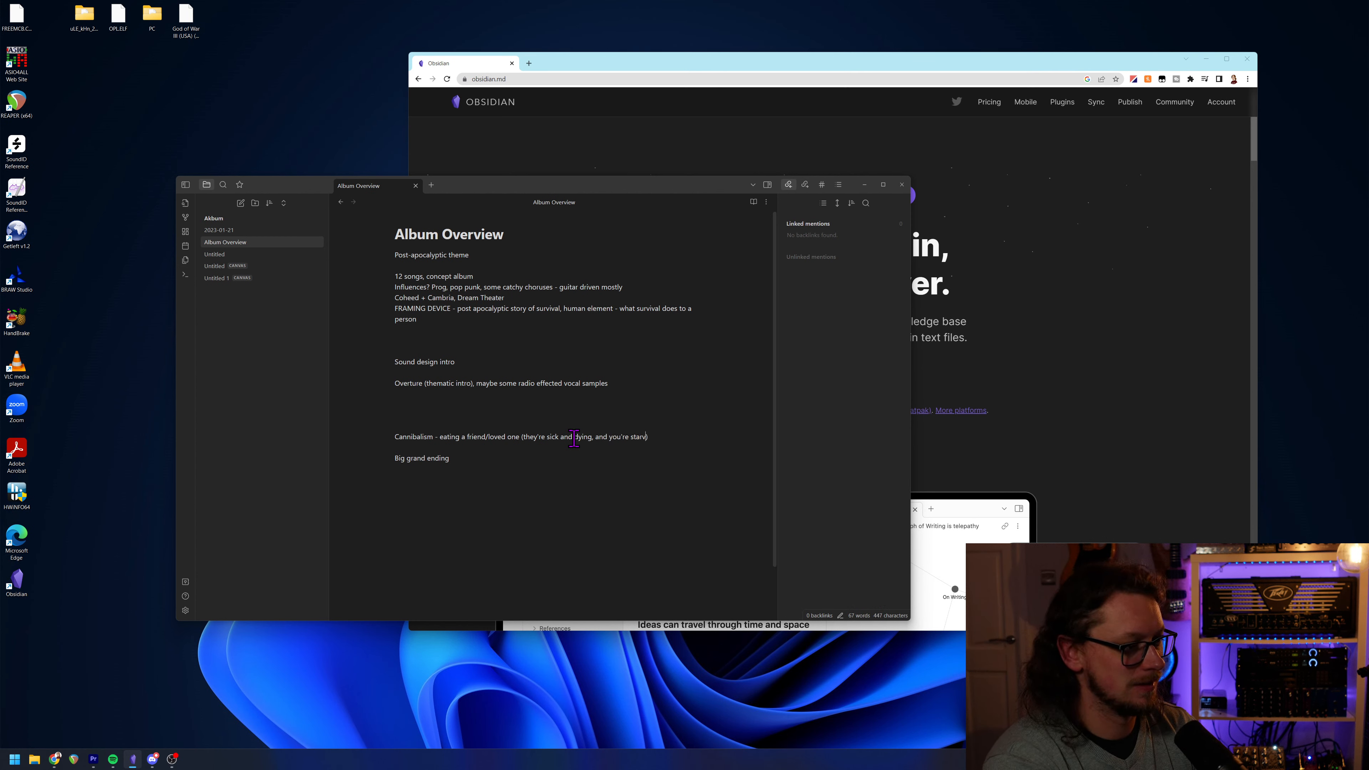
type("ing to f")
key("BackSpace")
type("death")
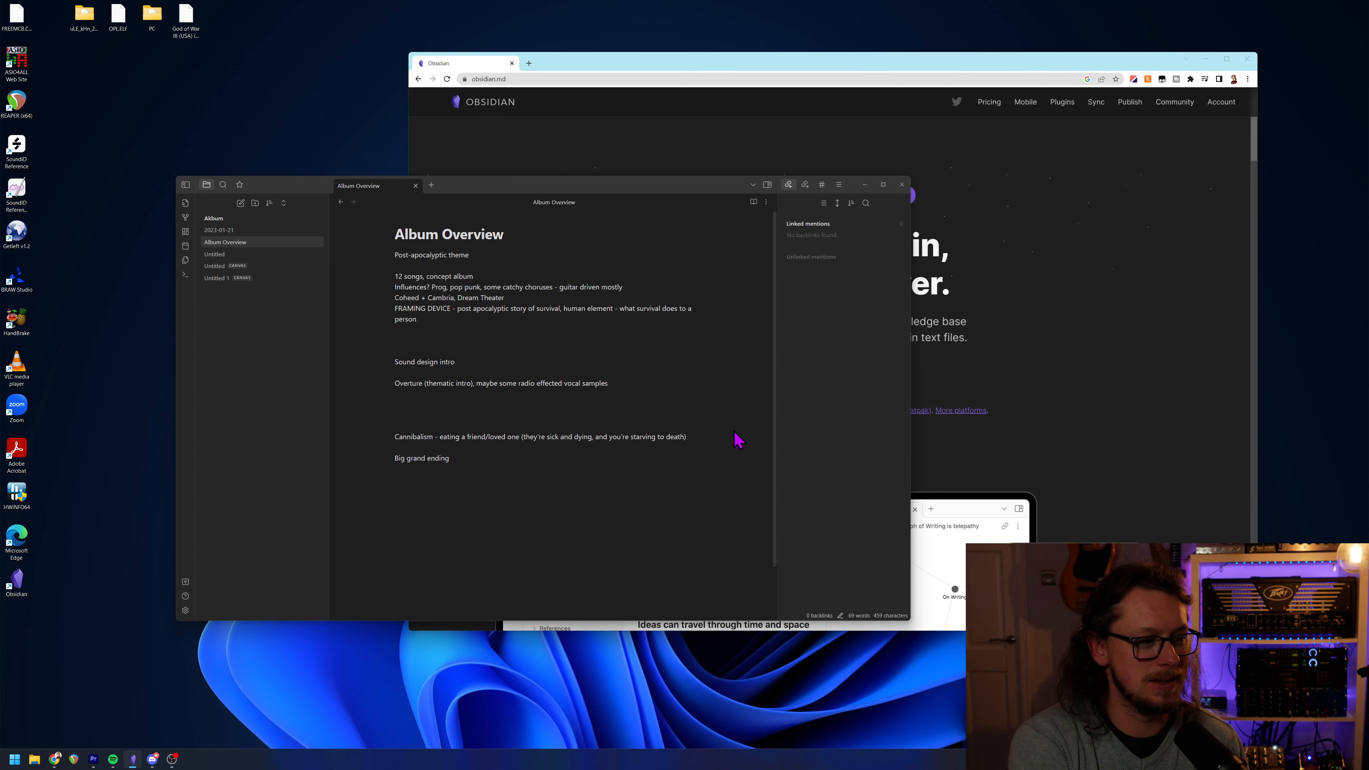
left_click_drag(703, 436, 409, 431)
left_click(688, 438)
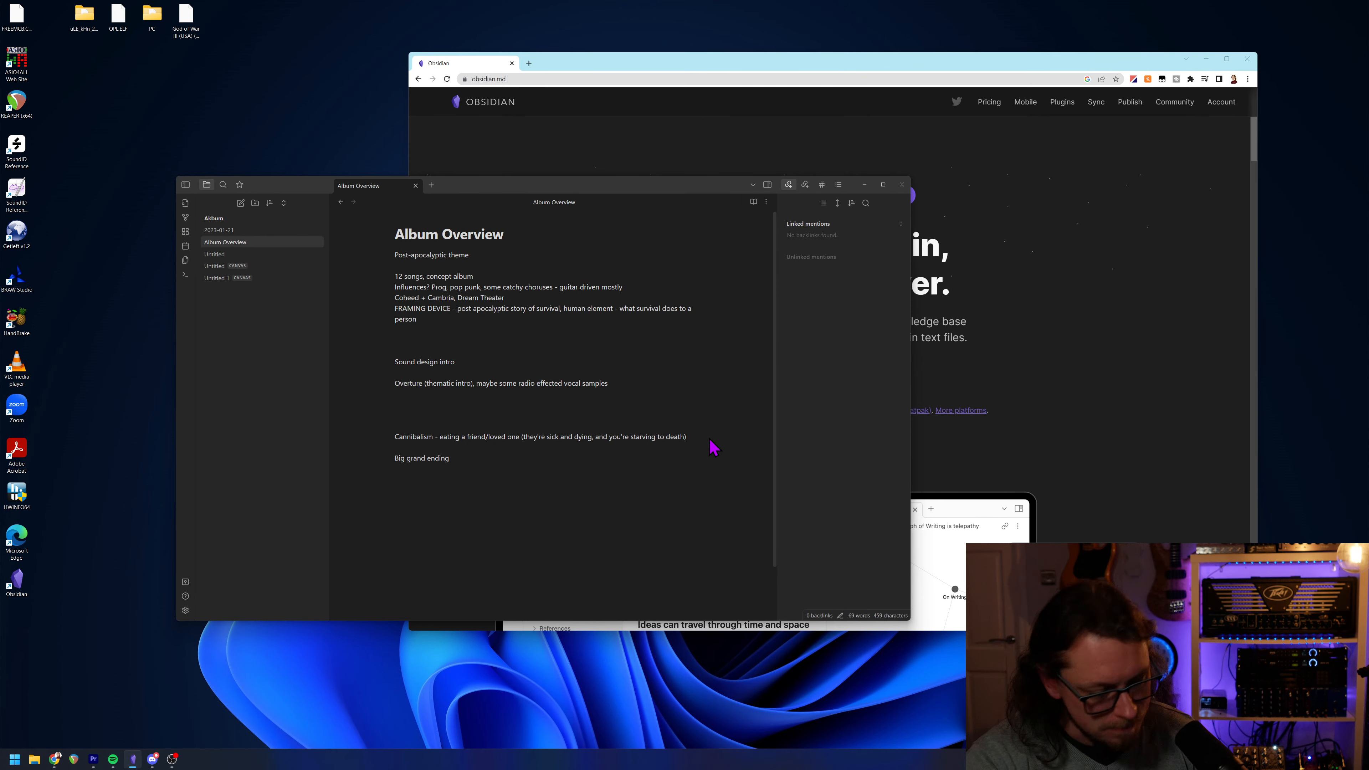
Add the line "Survivor's guilt" between the Overture and Cannibalism lines, with blank lines around it.
left_click(489, 412)
key("Return")
key("Return")
type("S")
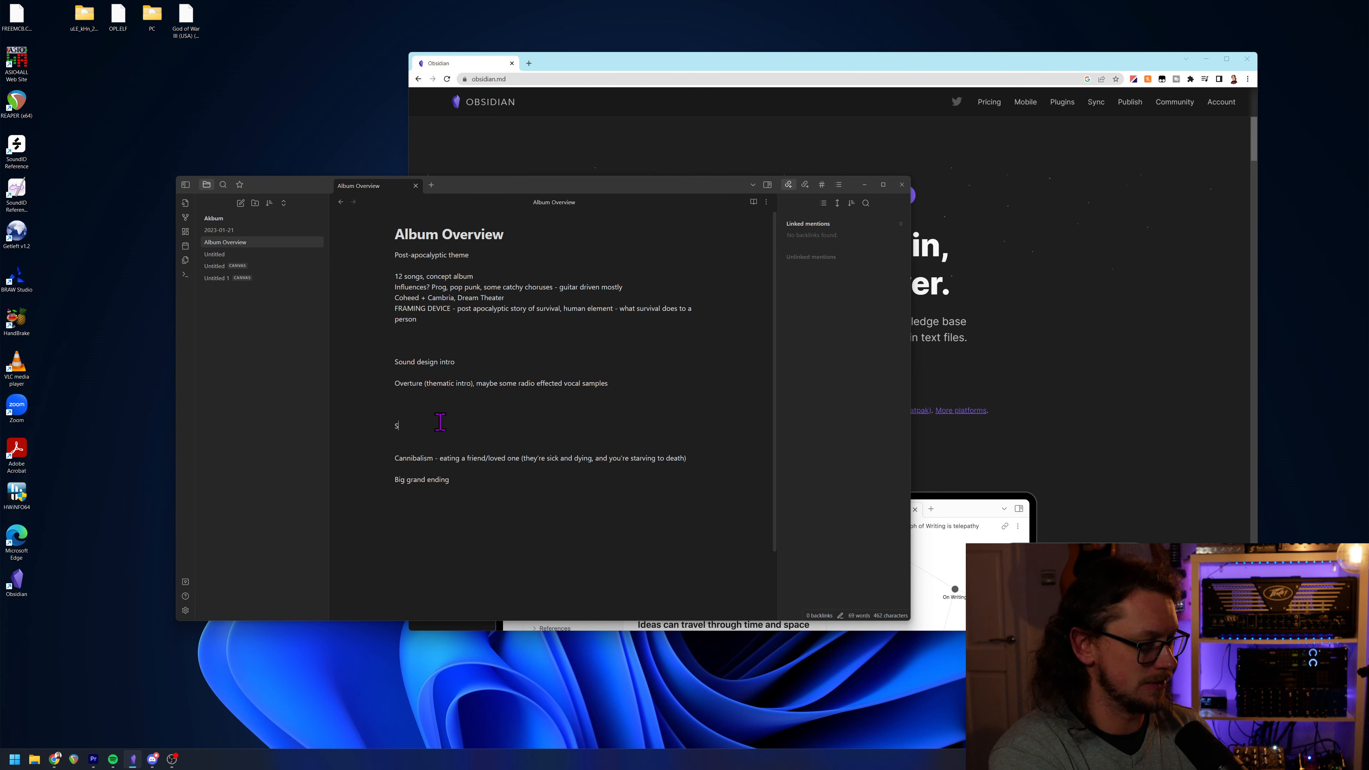
type("urvivor's")
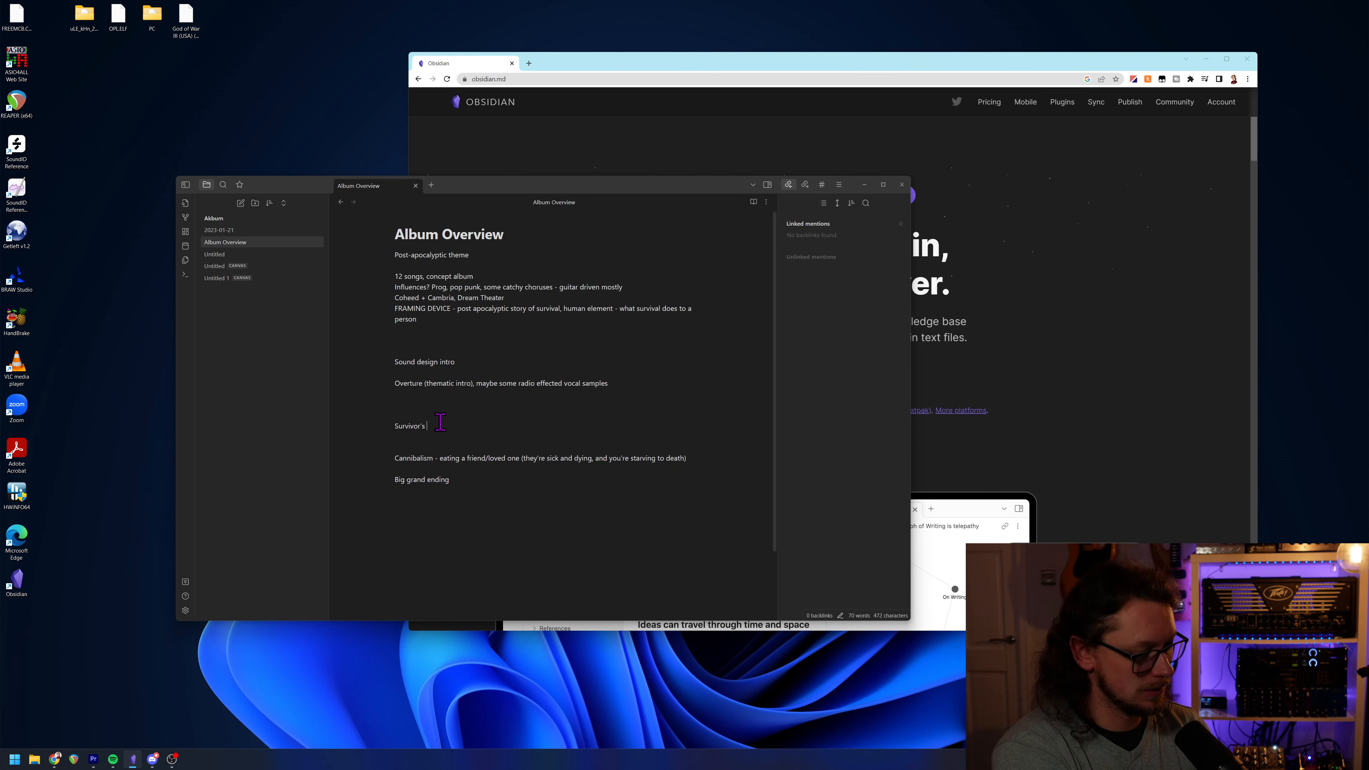
type(" guilt")
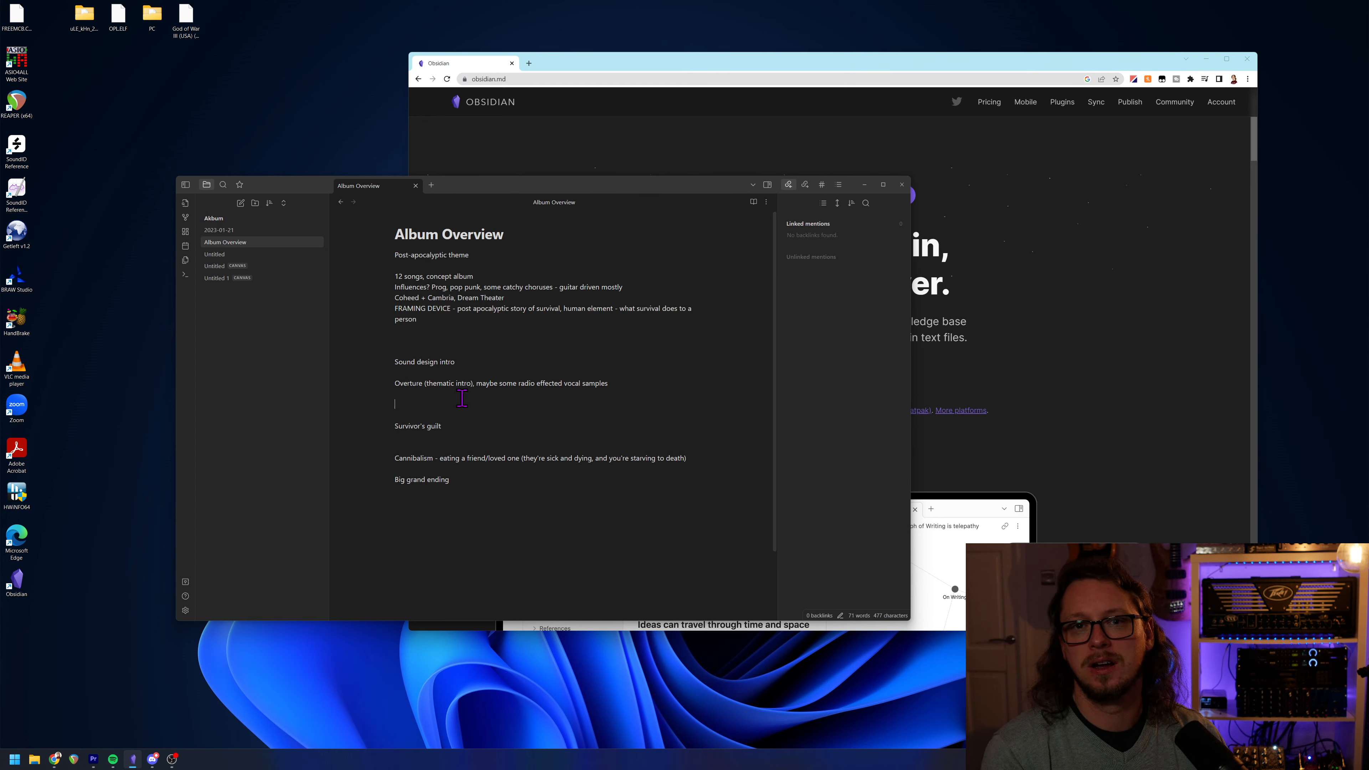
Add the line "The hunt for protection/survival as the bombs drop" between the Overture and "Survivor's guilt" lines.
type("Didn'")
key("BackSpace")
key("BackSpace")
key("BackSpace")
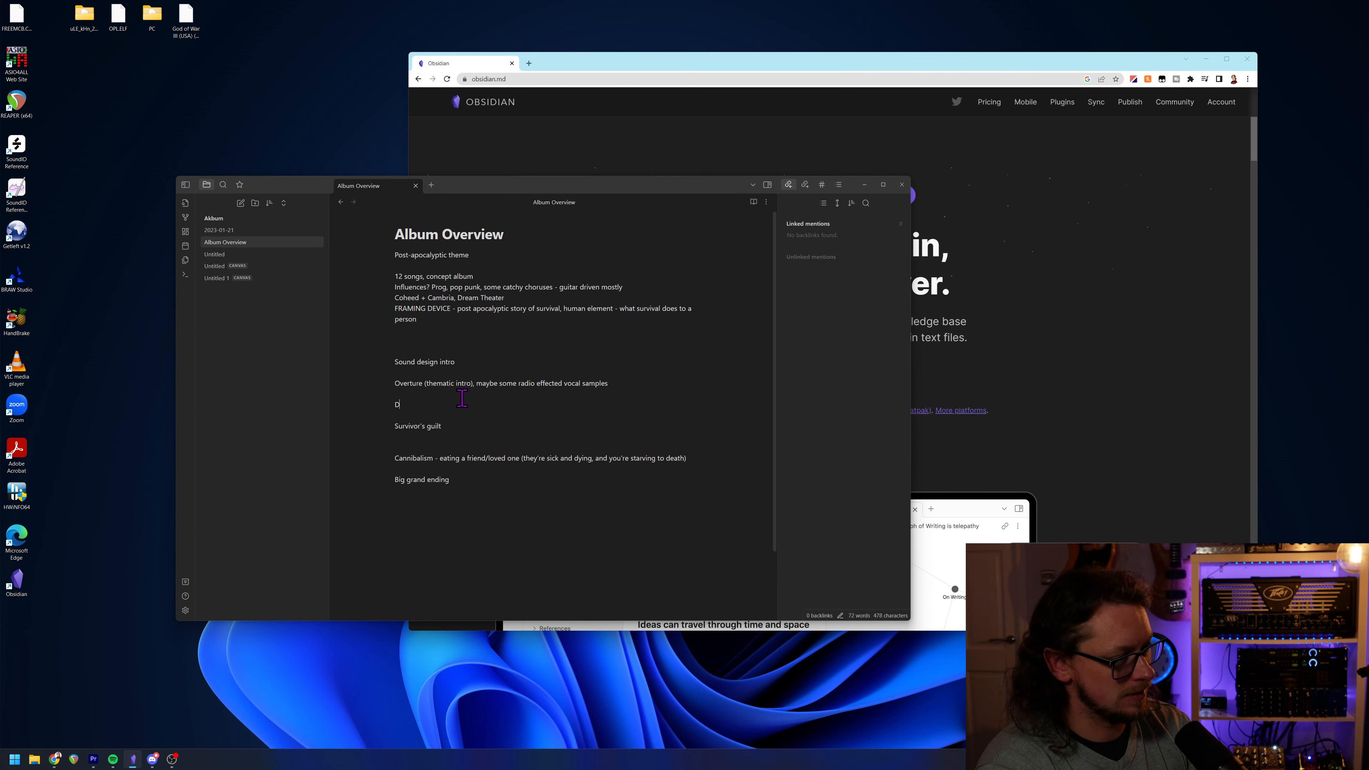
type("The ")
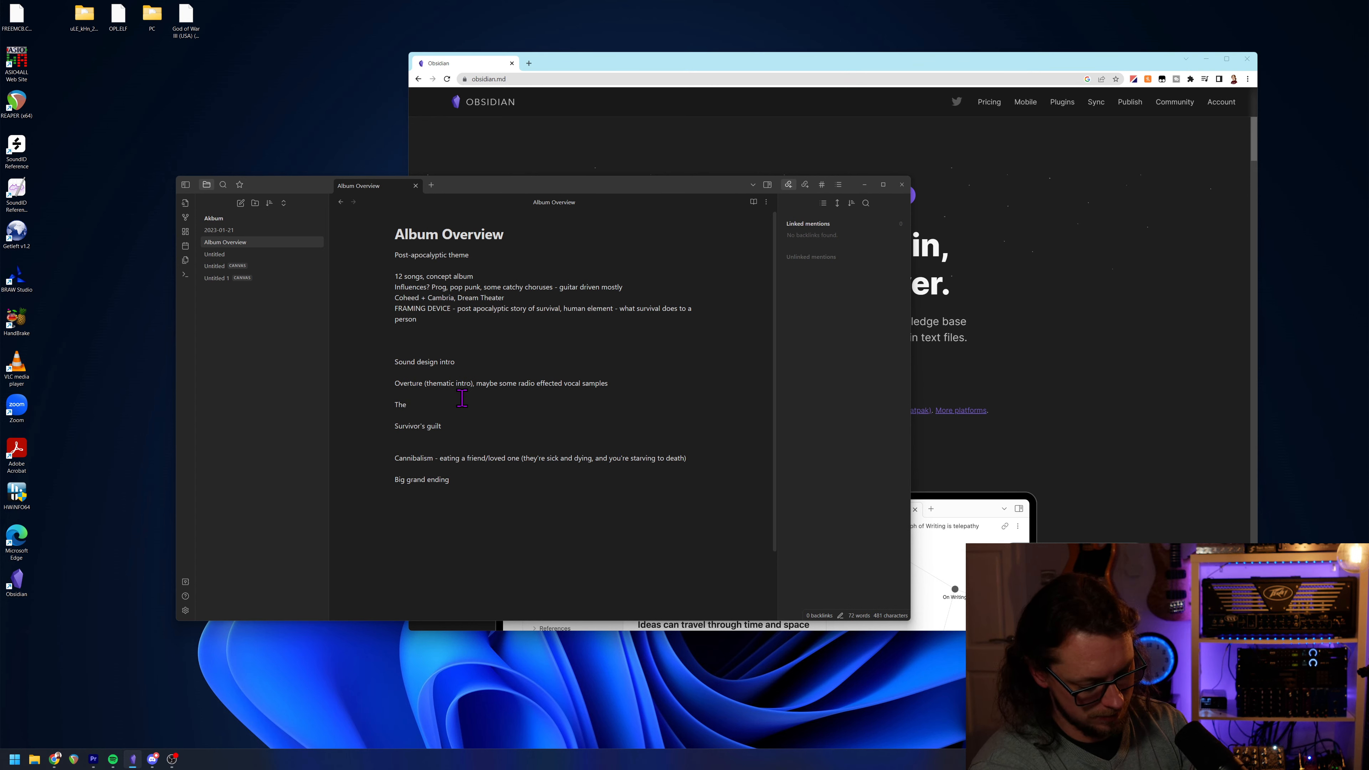
type("hunt for ")
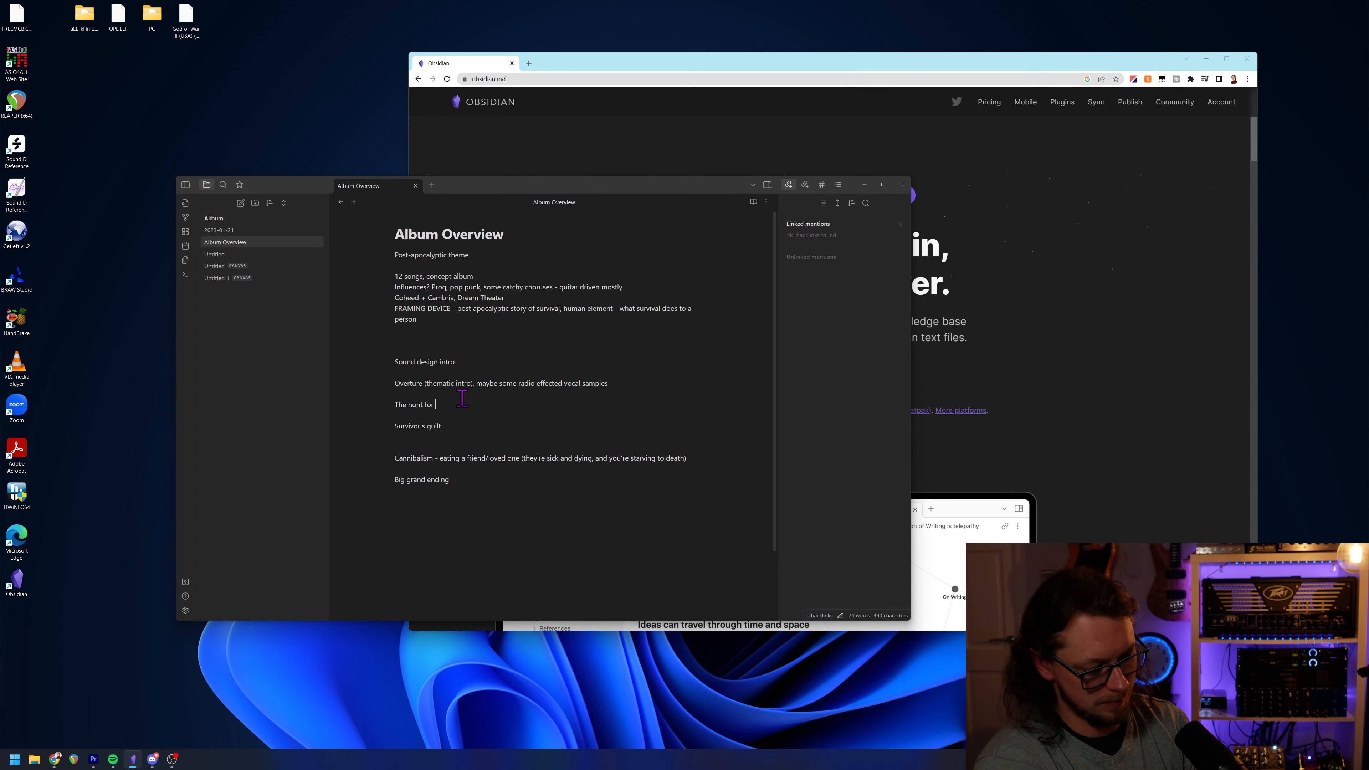
type("protec")
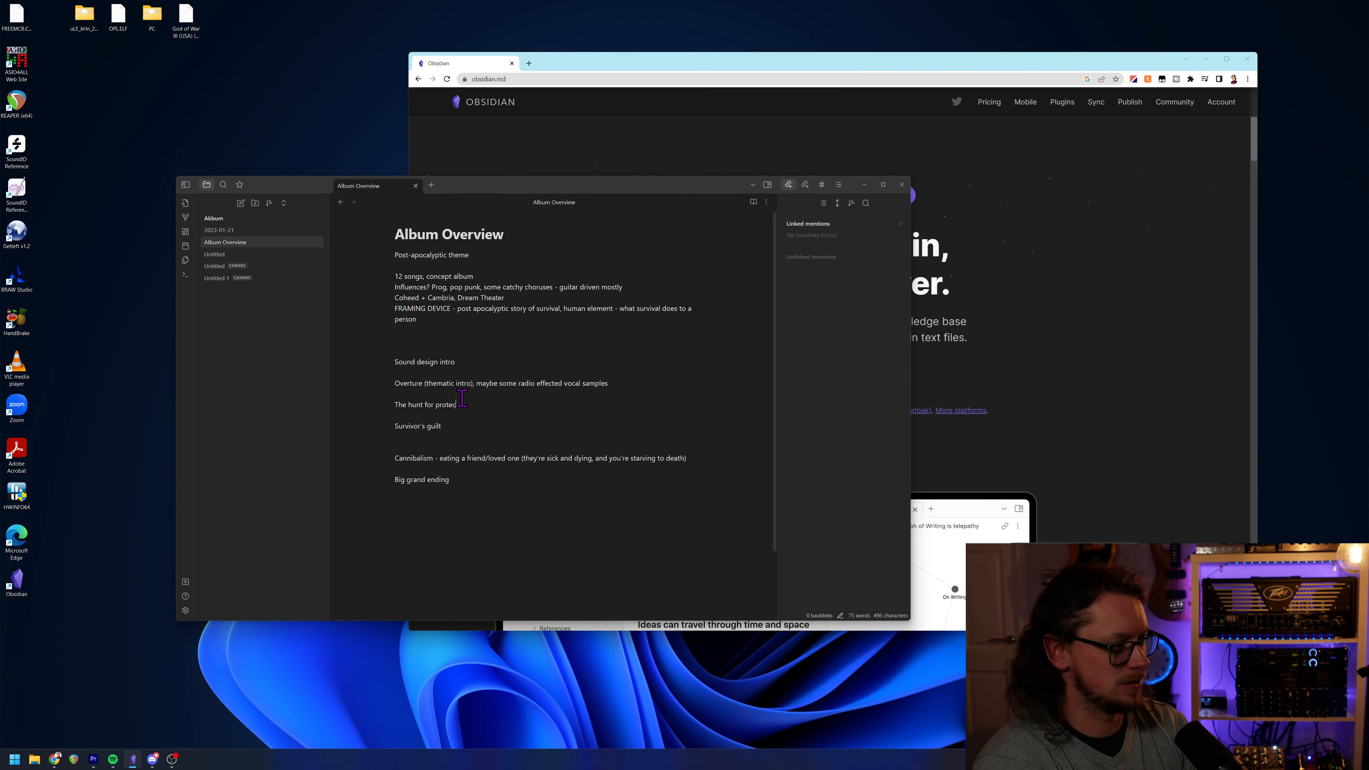
type("tion/")
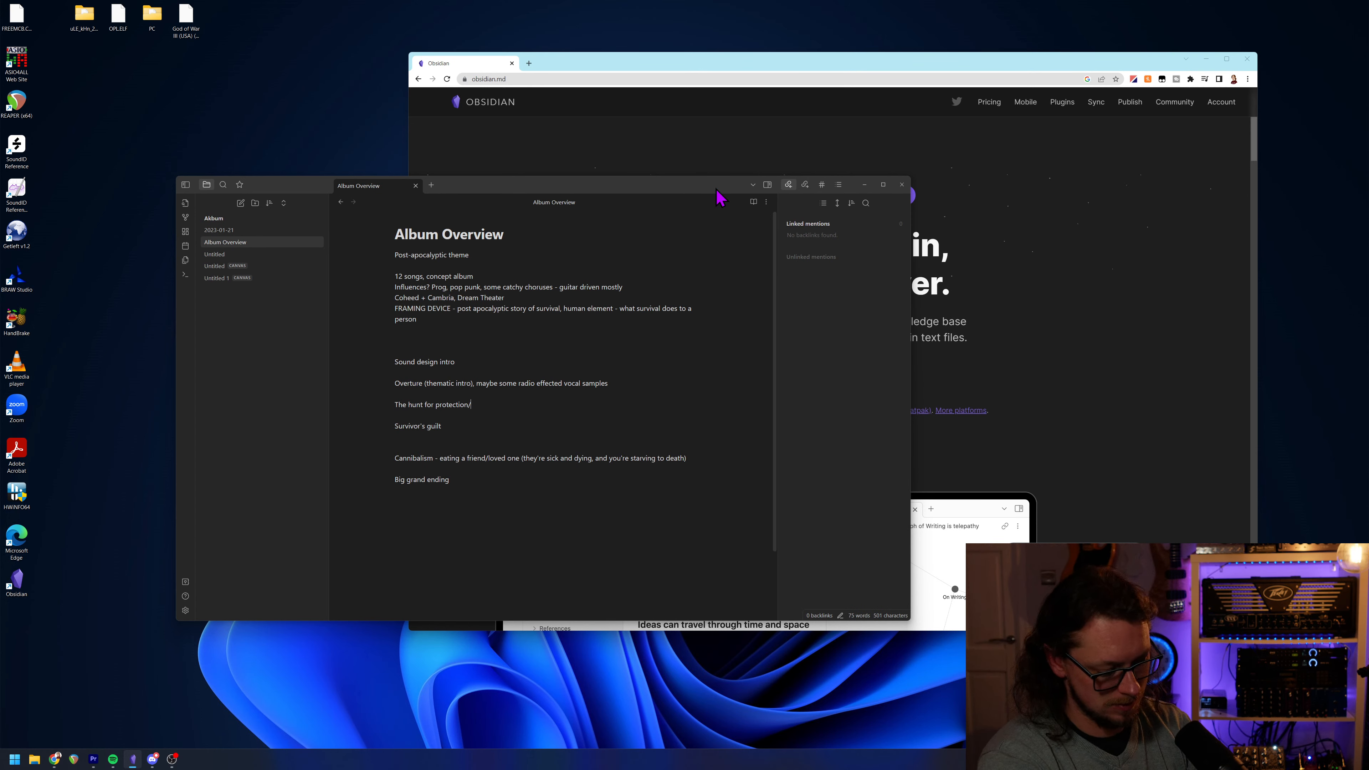
type("survival ")
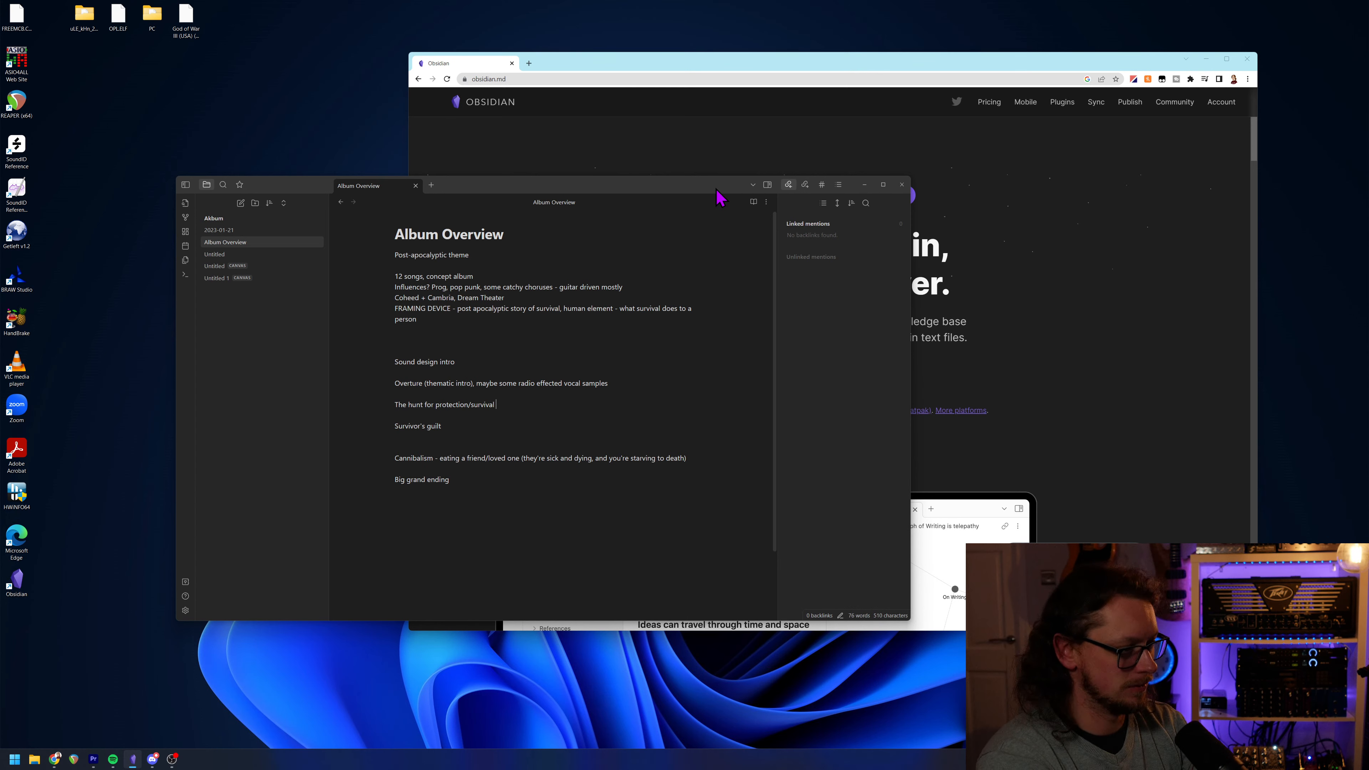
type("as the bopm")
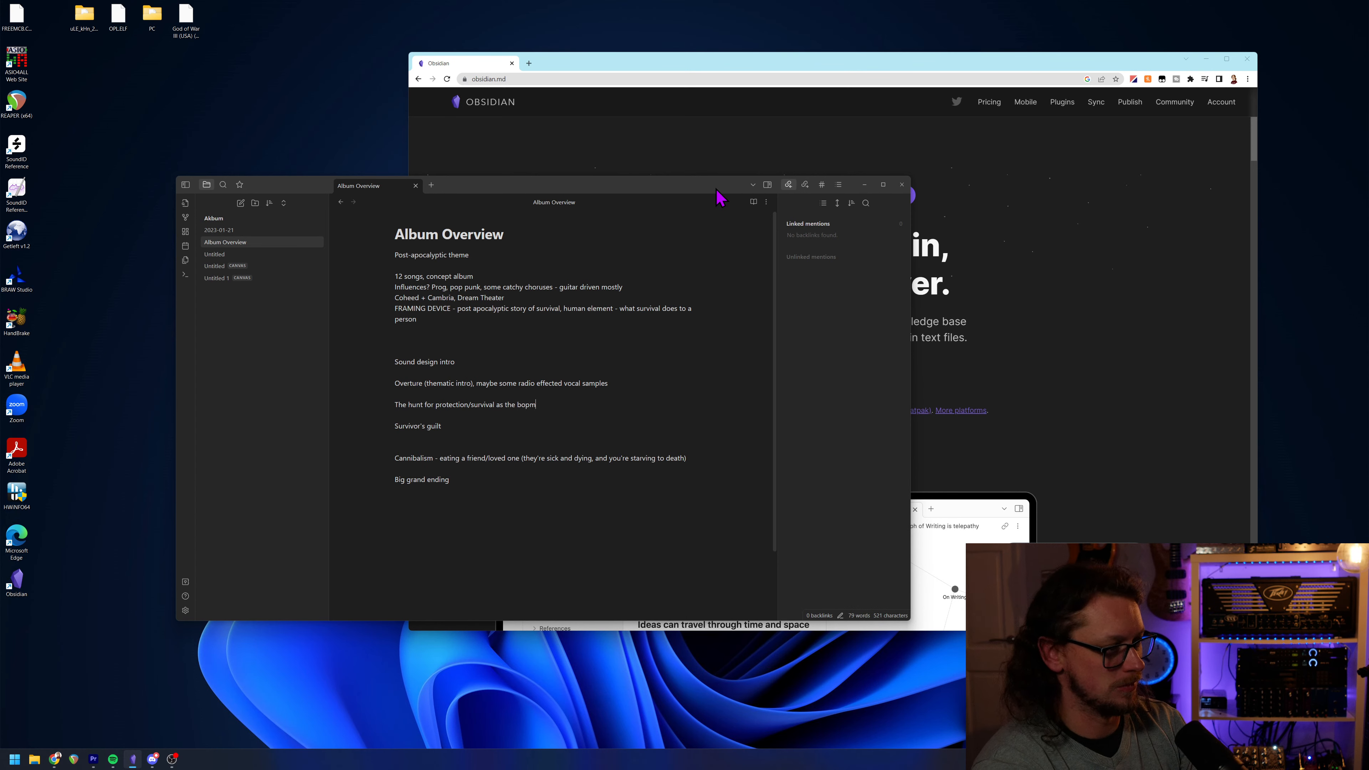
key("BackSpace")
key("BackSpace")
type("mbs ")
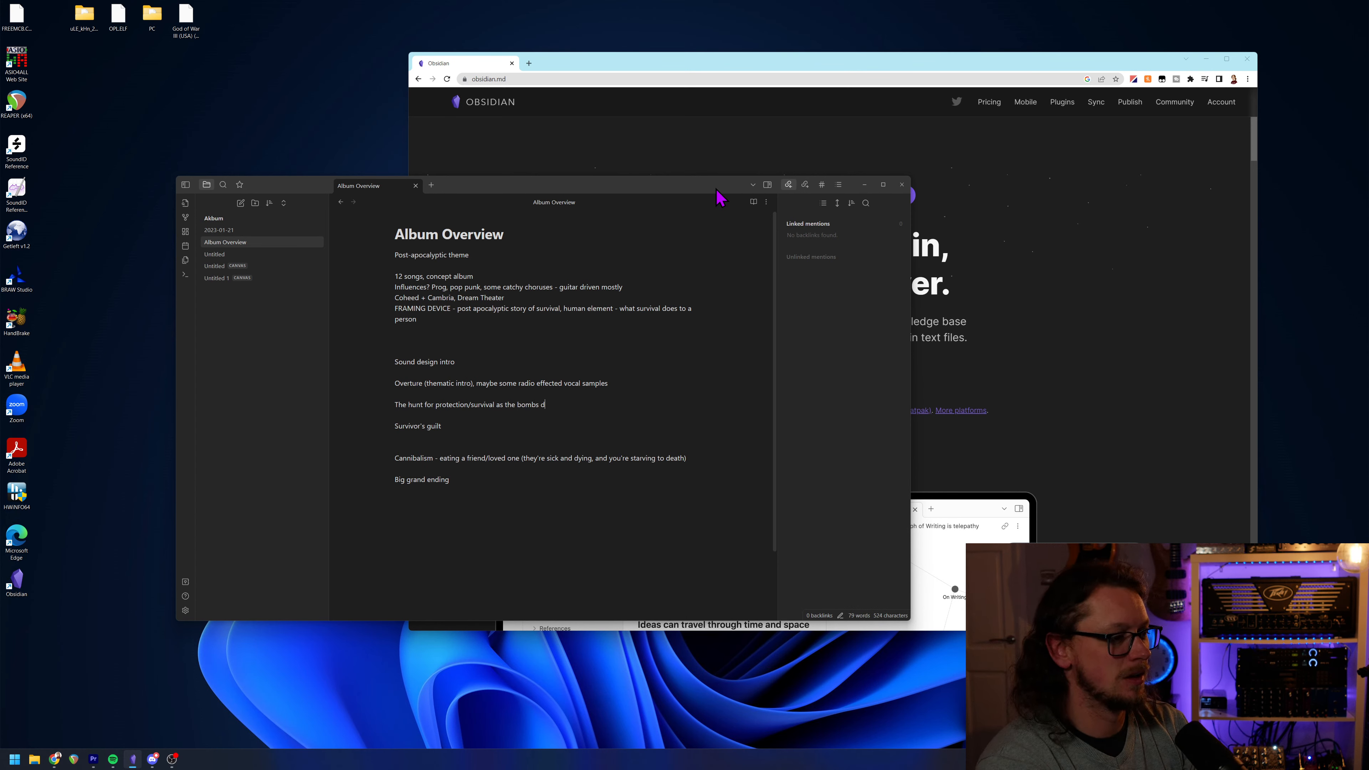
type("drop")
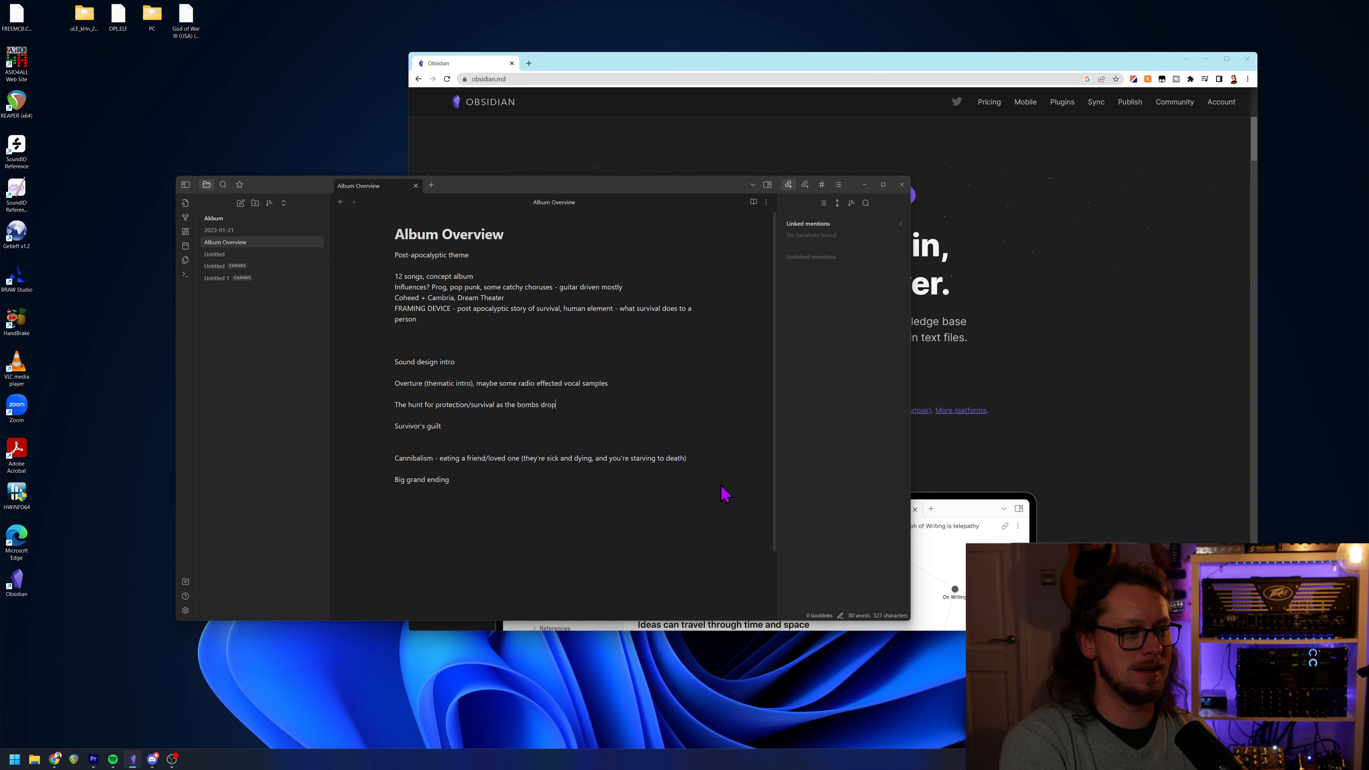
Add the line "i'm not actually dead", in quotation marks, between the Cannibalism and "Big grand ending" lines, separated by blank lines.
left_click(702, 455)
key("Return")
key("Return")
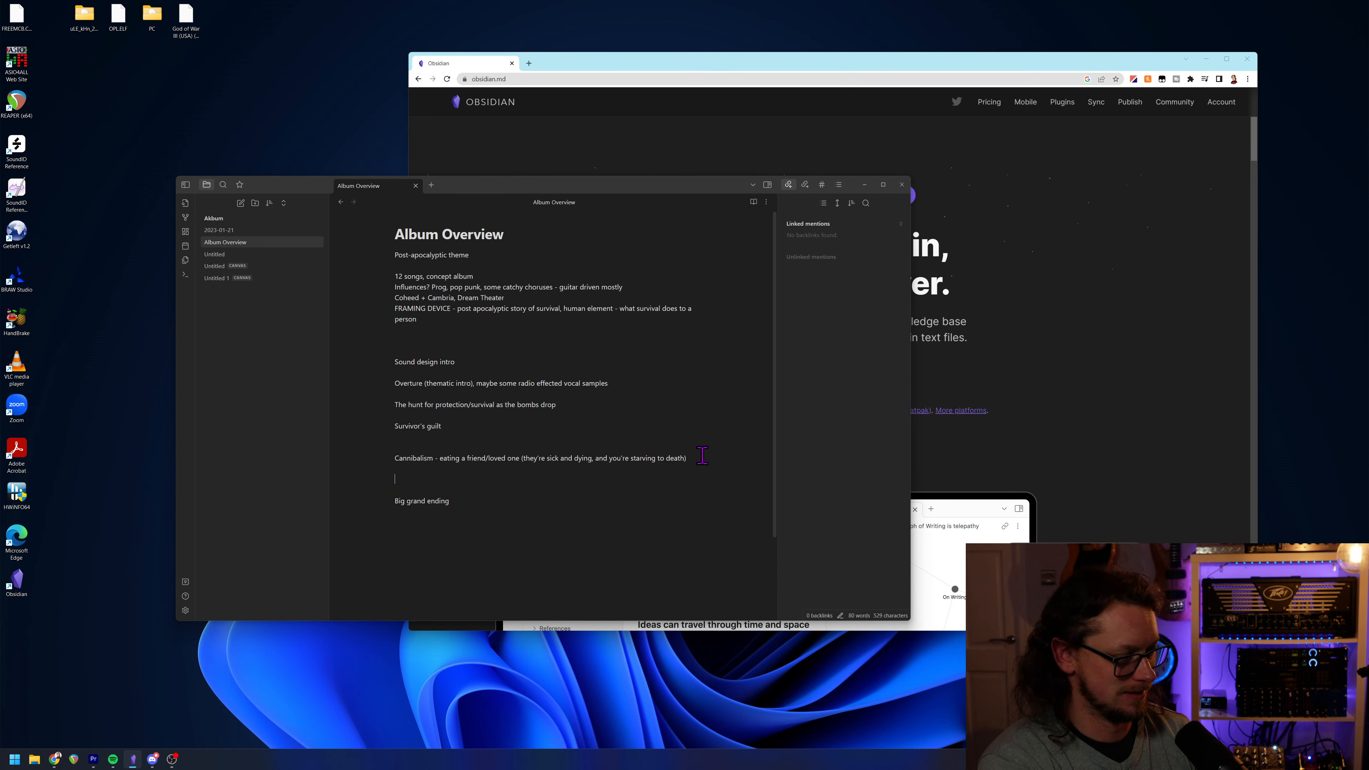
type("\"i'm not")
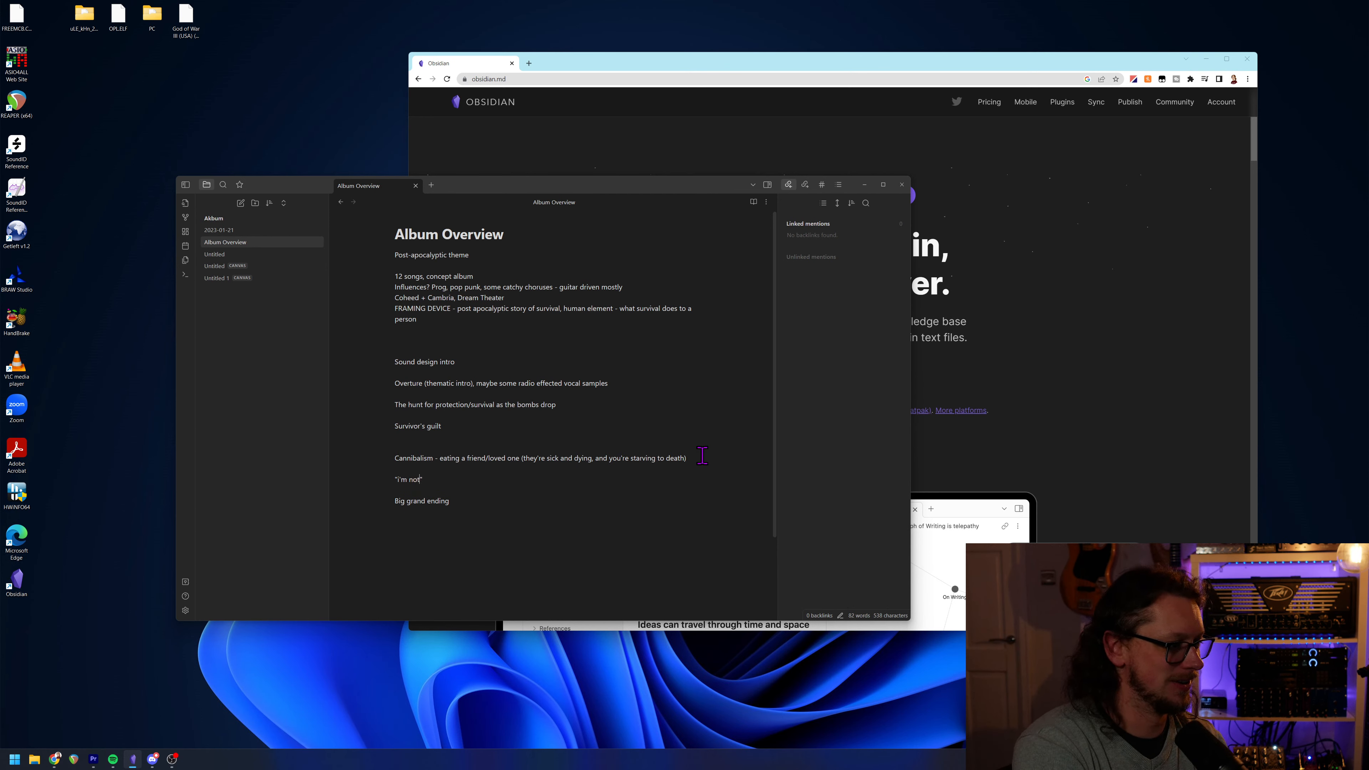
type(" actually dfe")
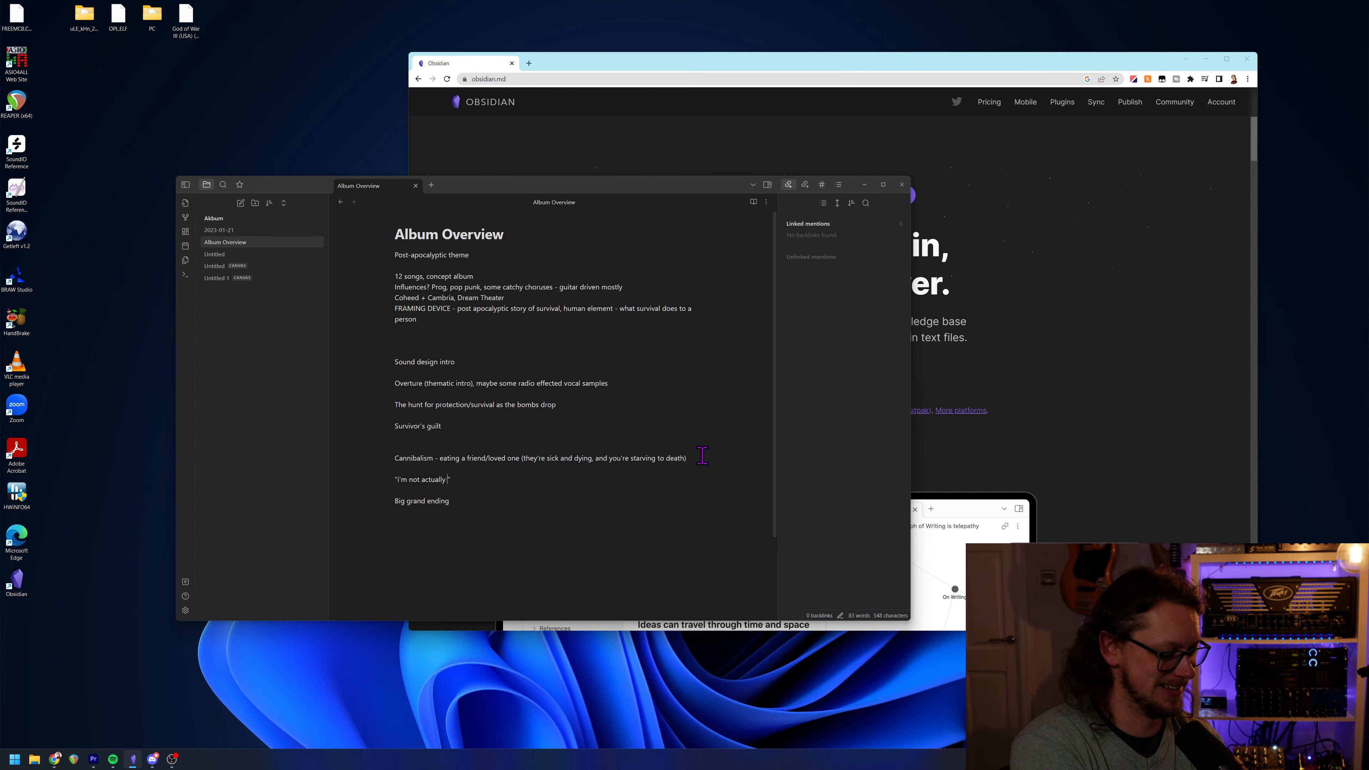
type("ead")
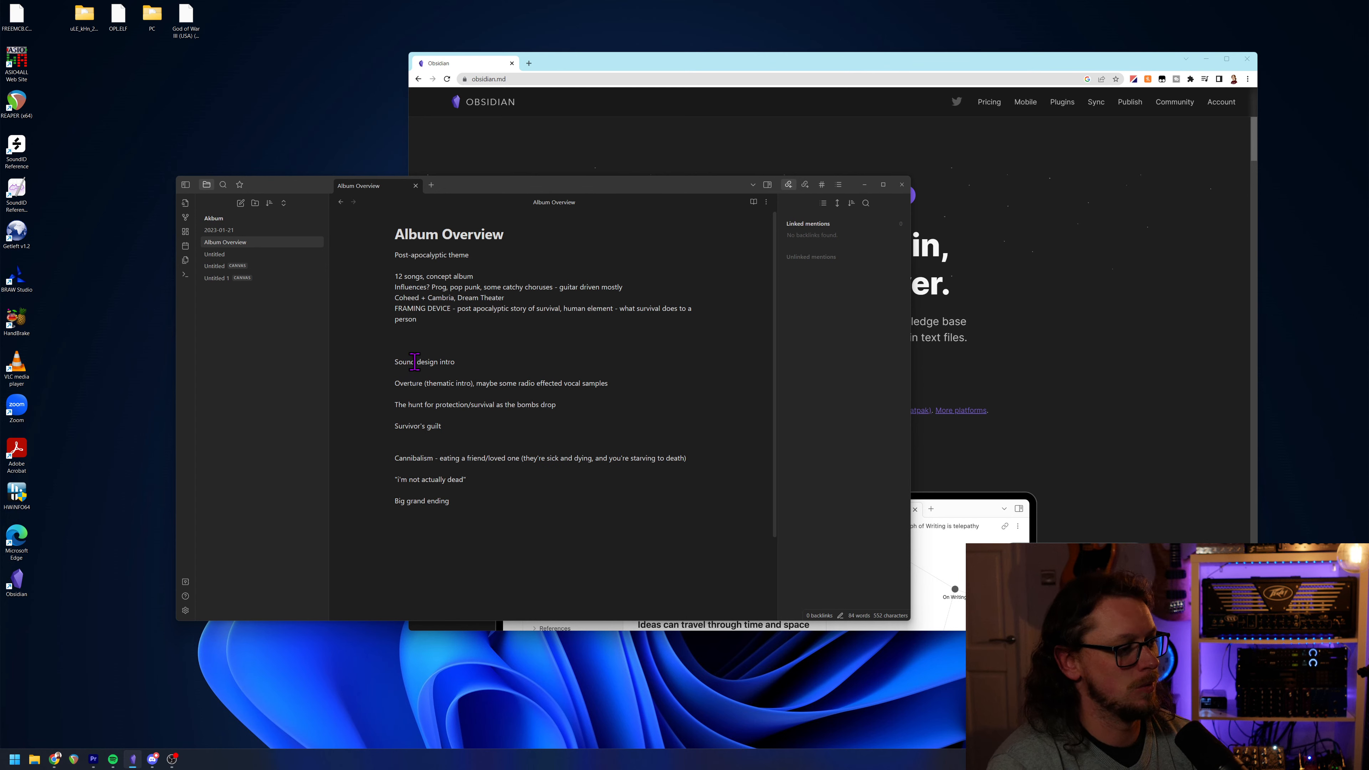
Extend the "Big grand ending" line with ", maybe showdown of not-dead person and protagonist,".
left_click(412, 404)
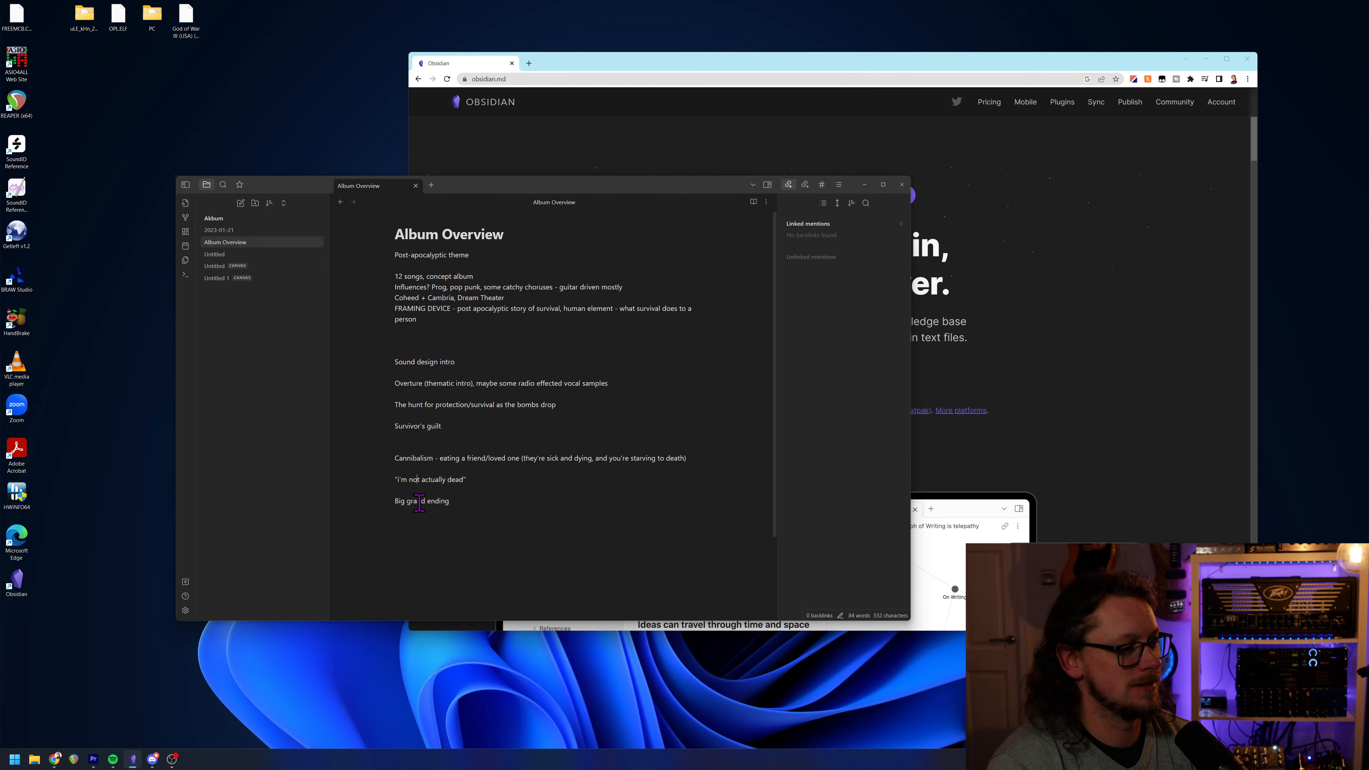
left_click(532, 500)
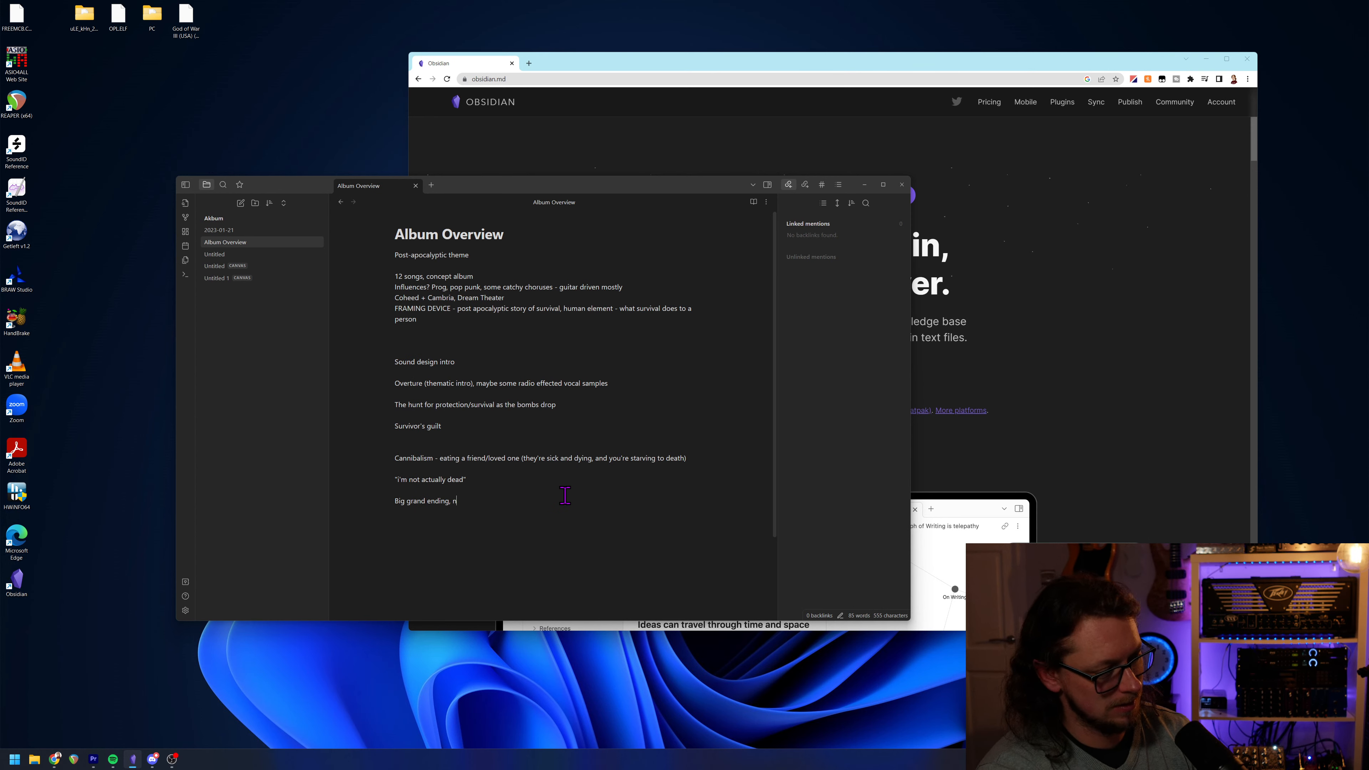
type(", mayn")
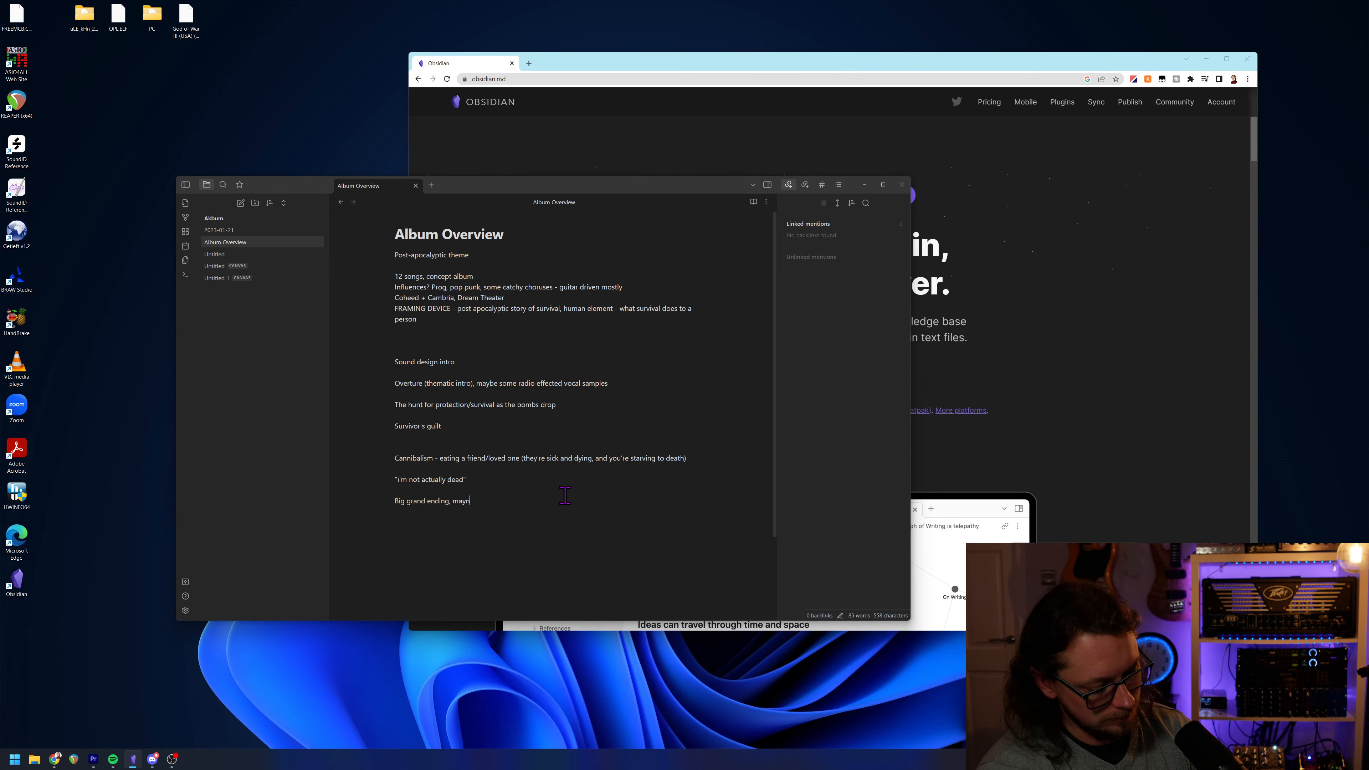
key("BackSpace")
type("be ")
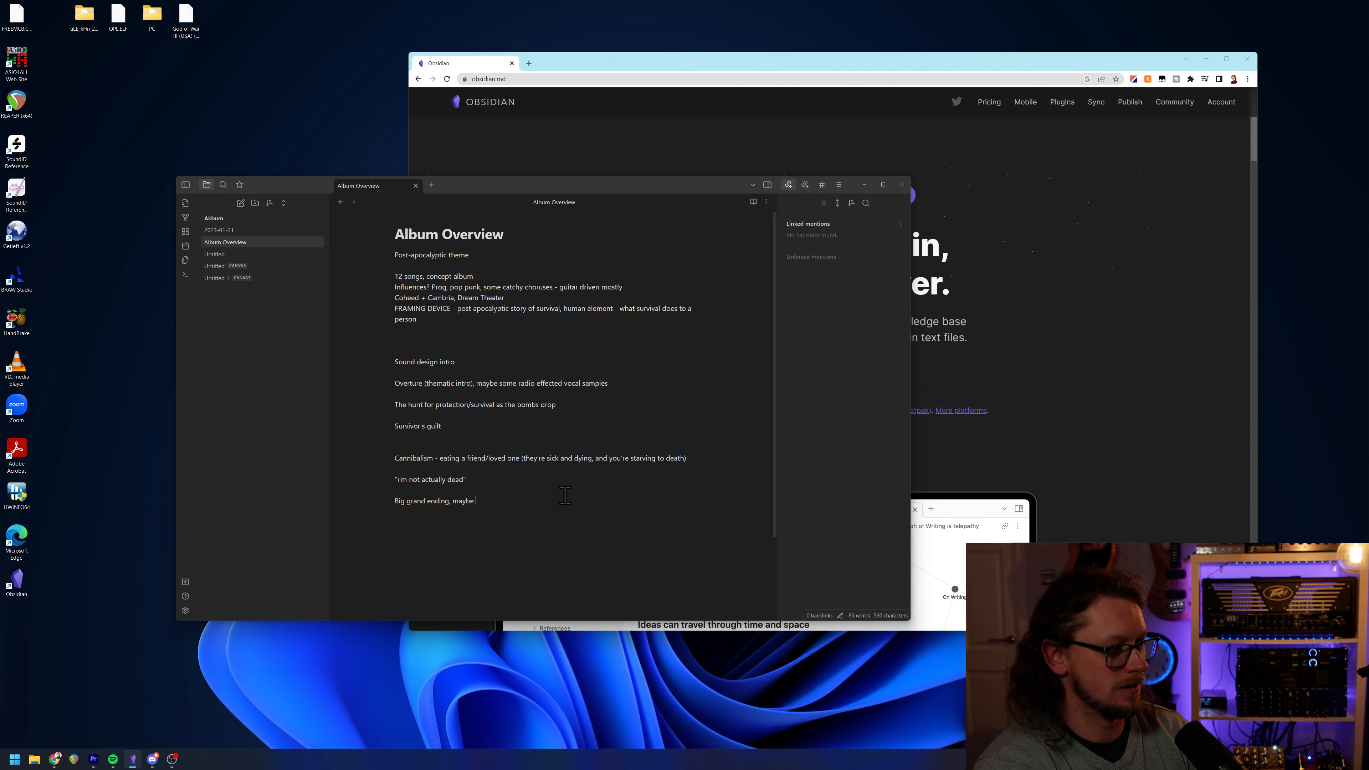
type("showdown of")
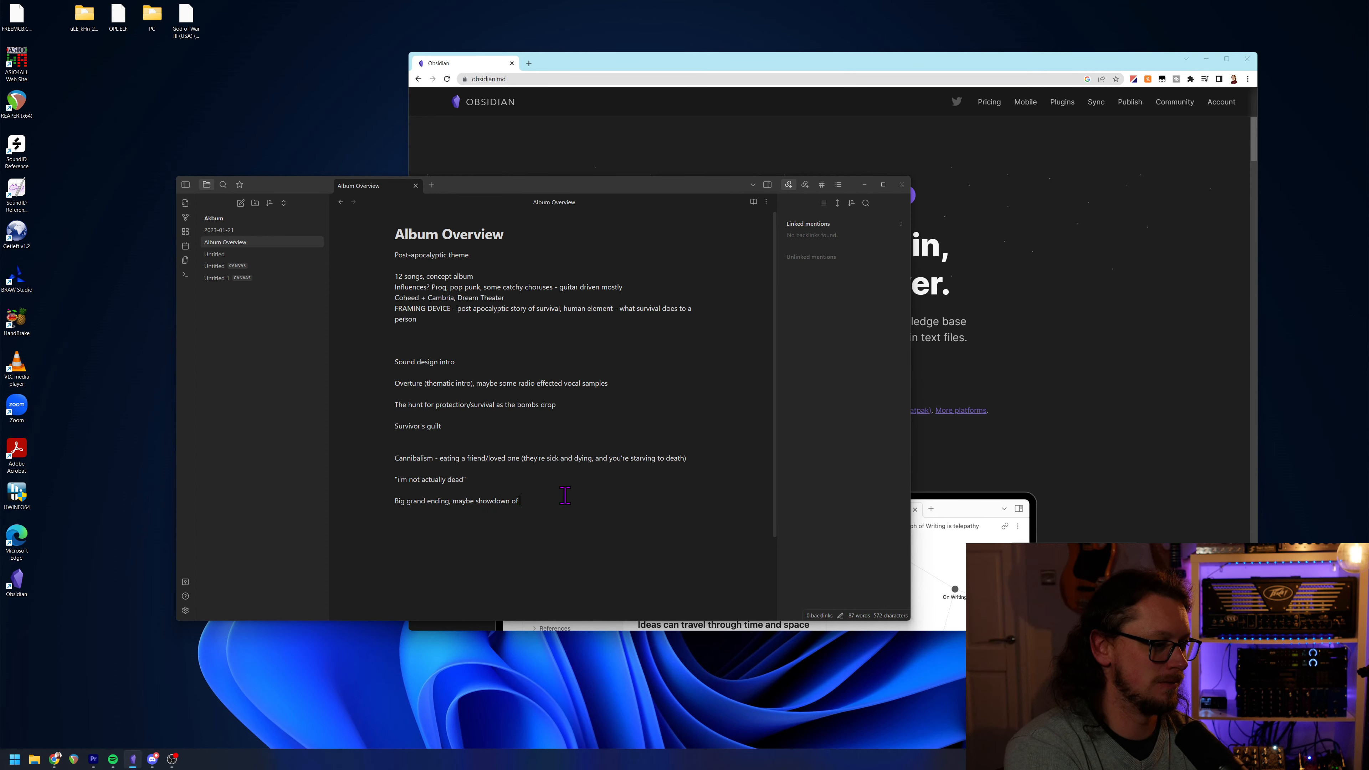
type(" not")
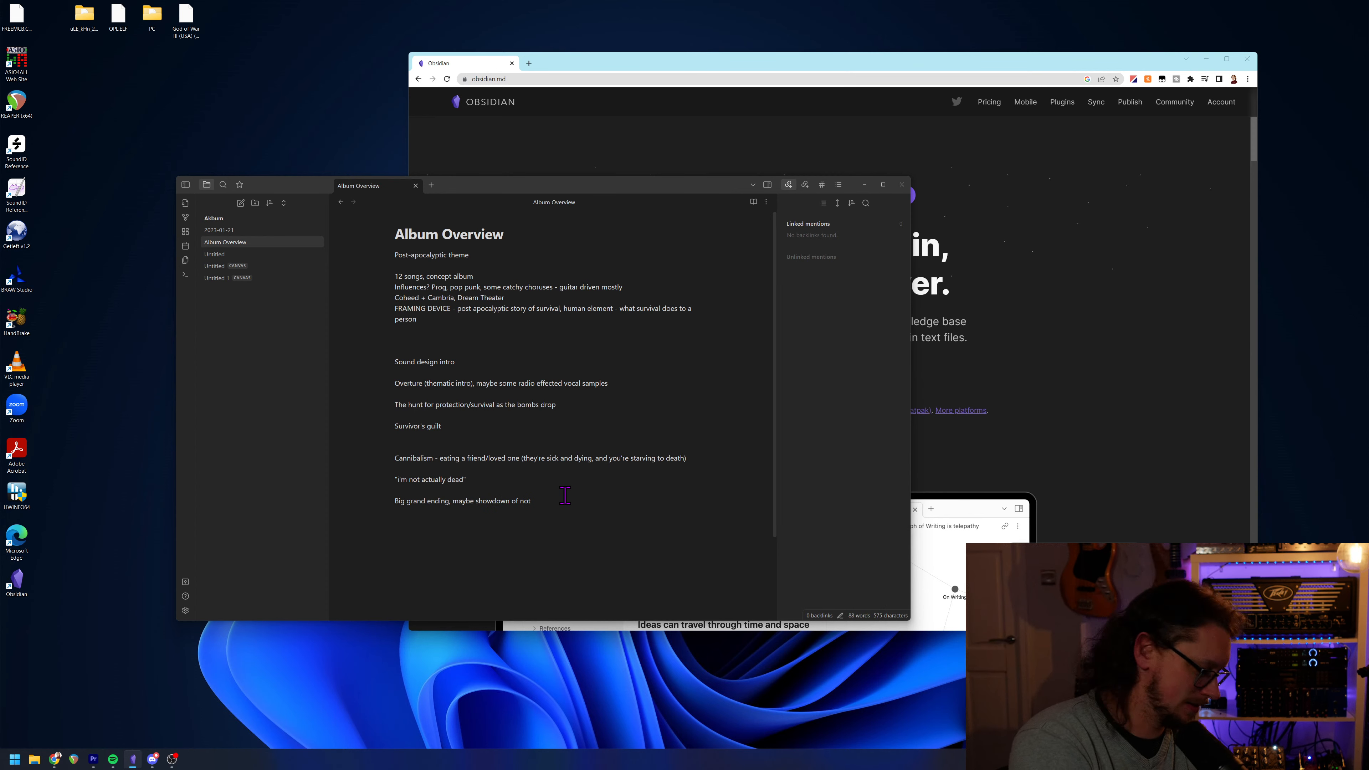
type("-dead person a")
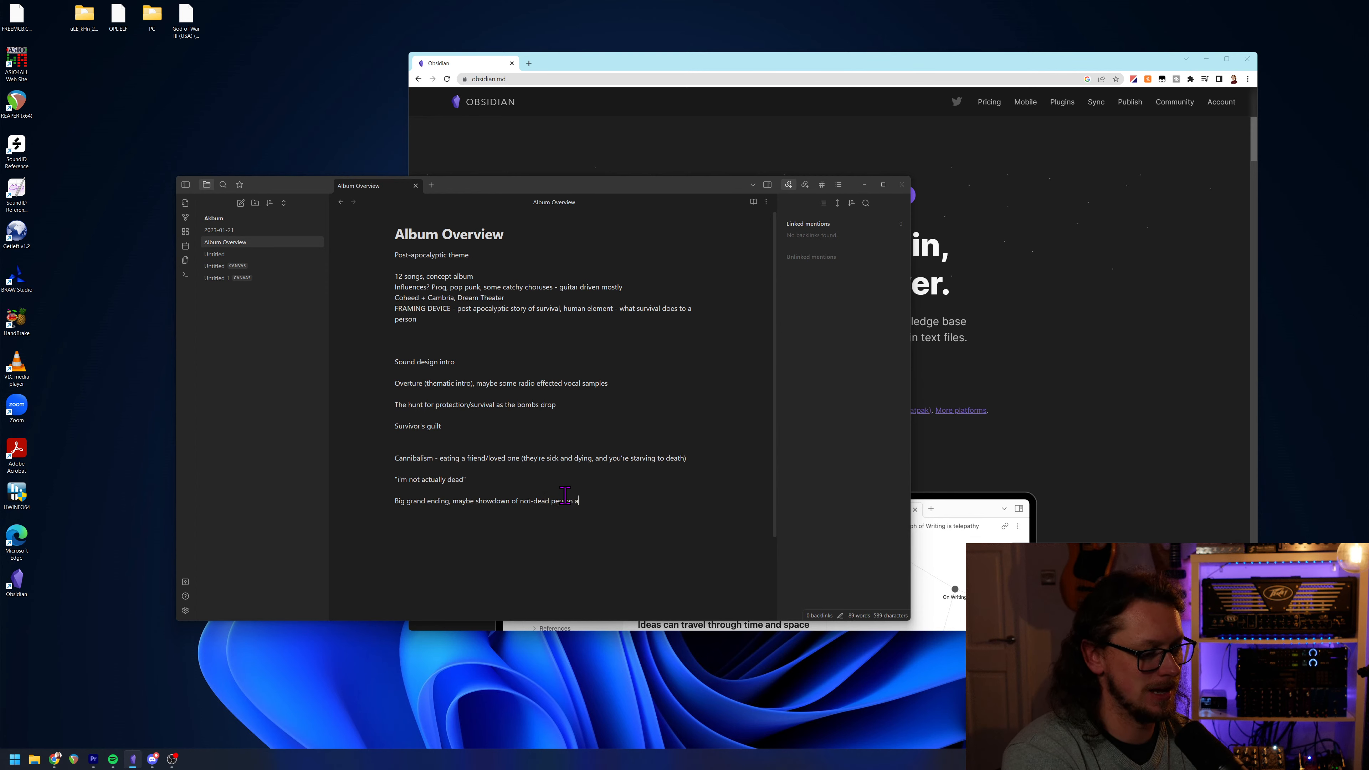
type("nd protagoni")
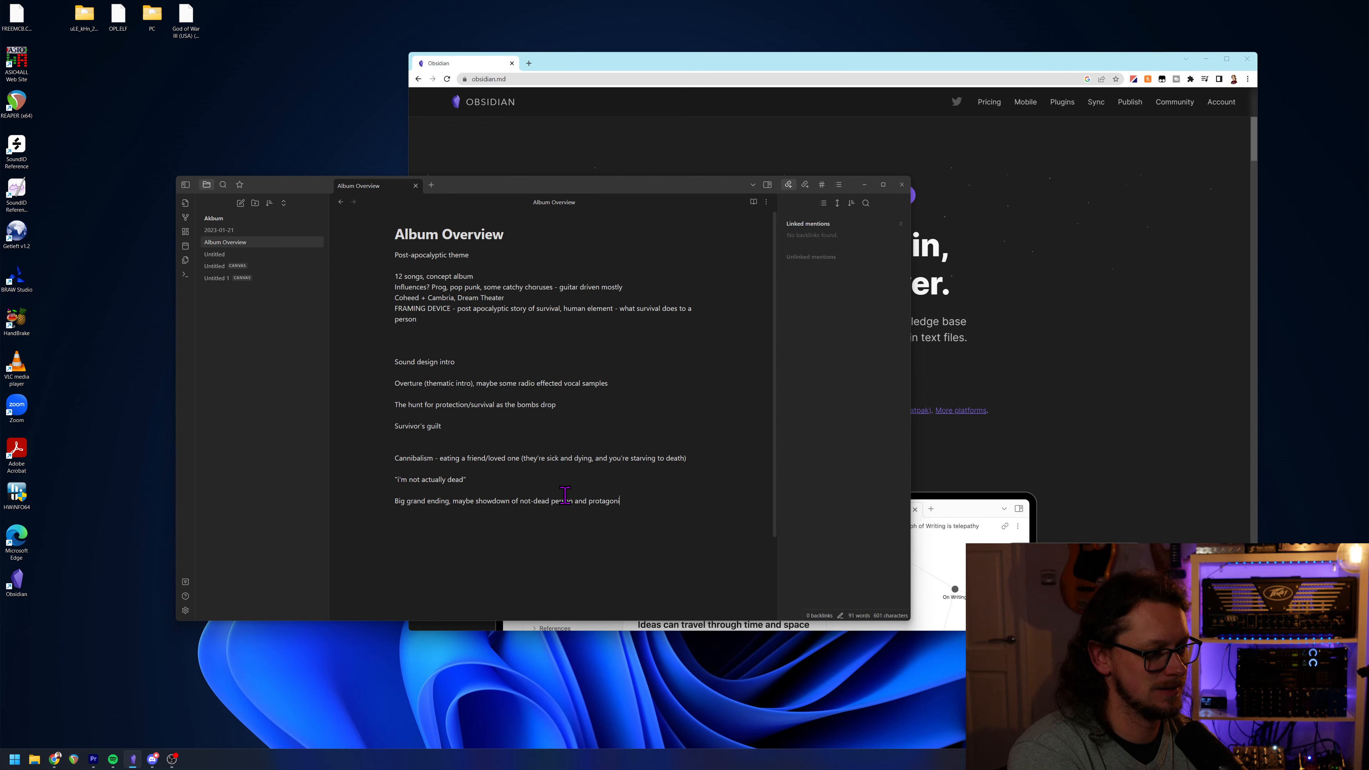
type("st, prot")
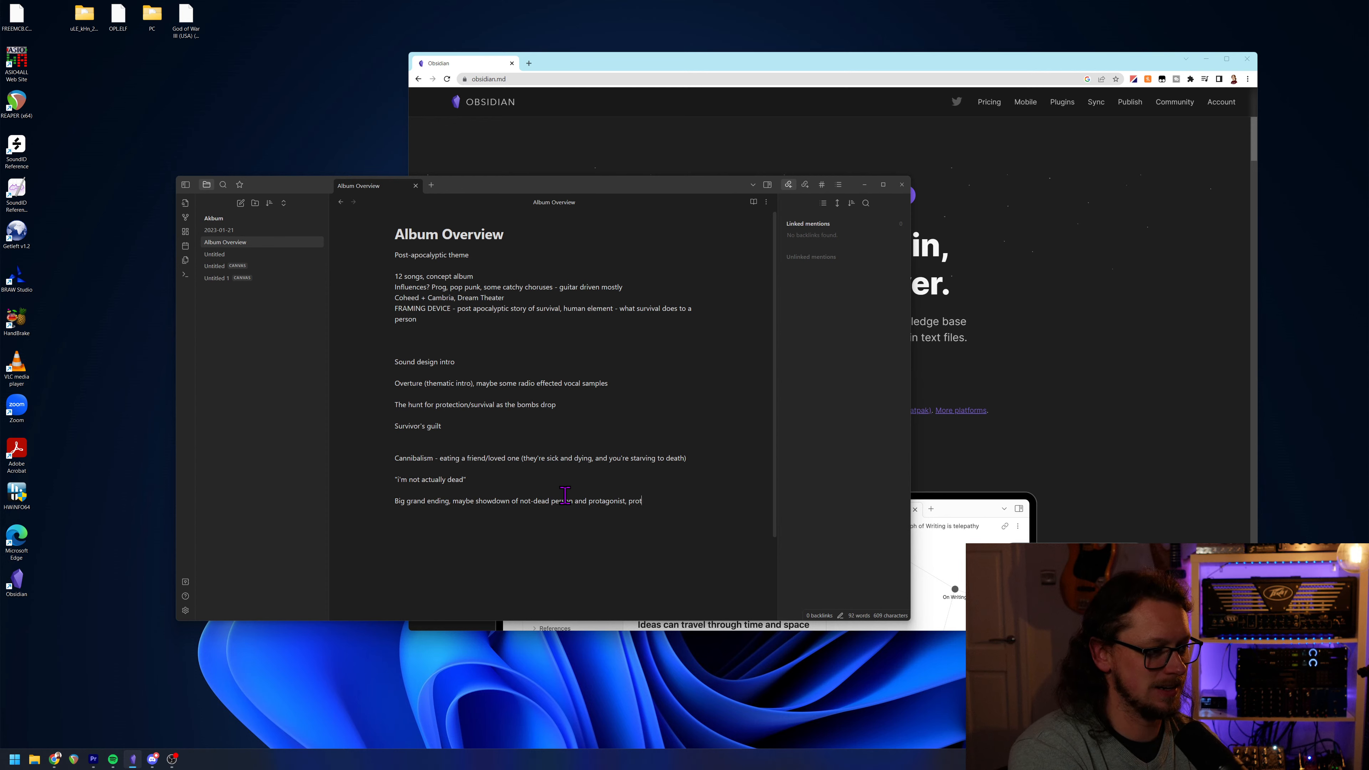
Continue the ending line with "protagonist goes mad and turns into antagonist,".
type("agonist go")
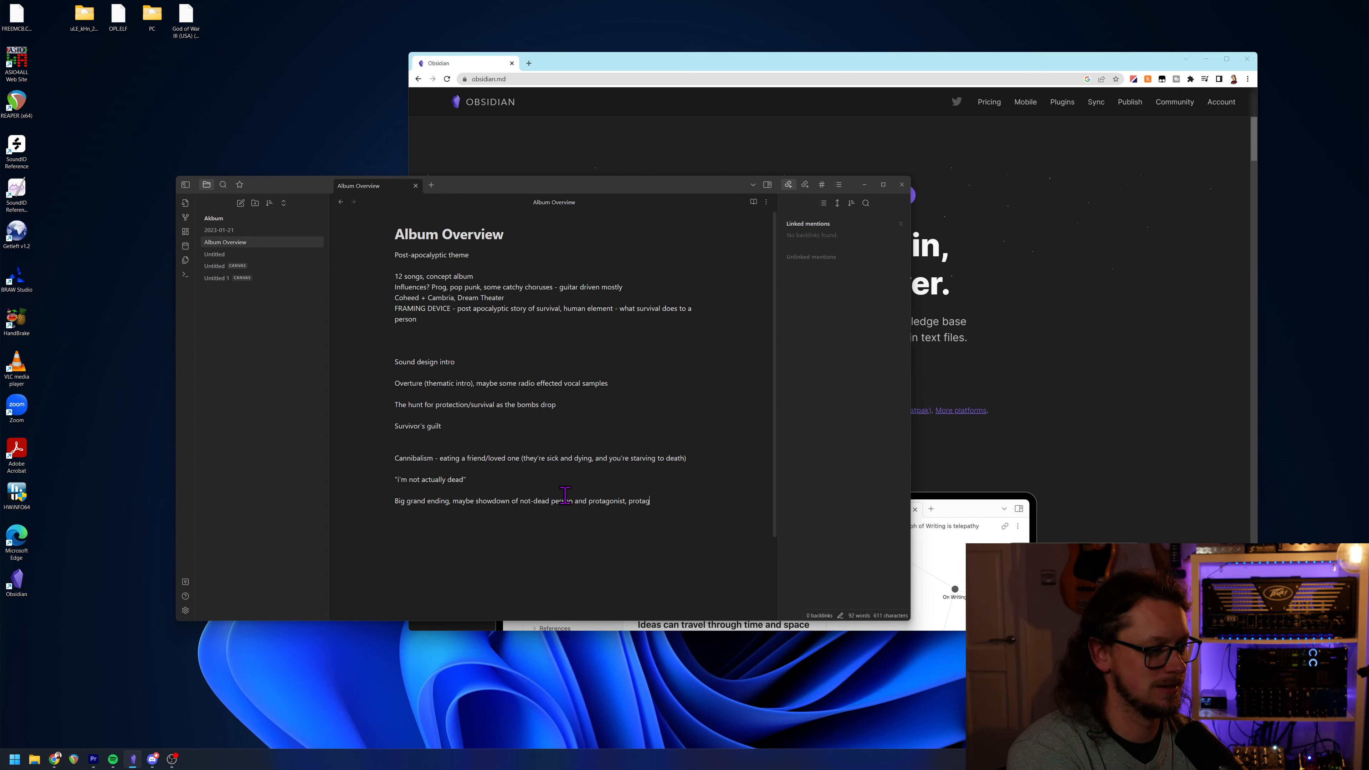
type("es")
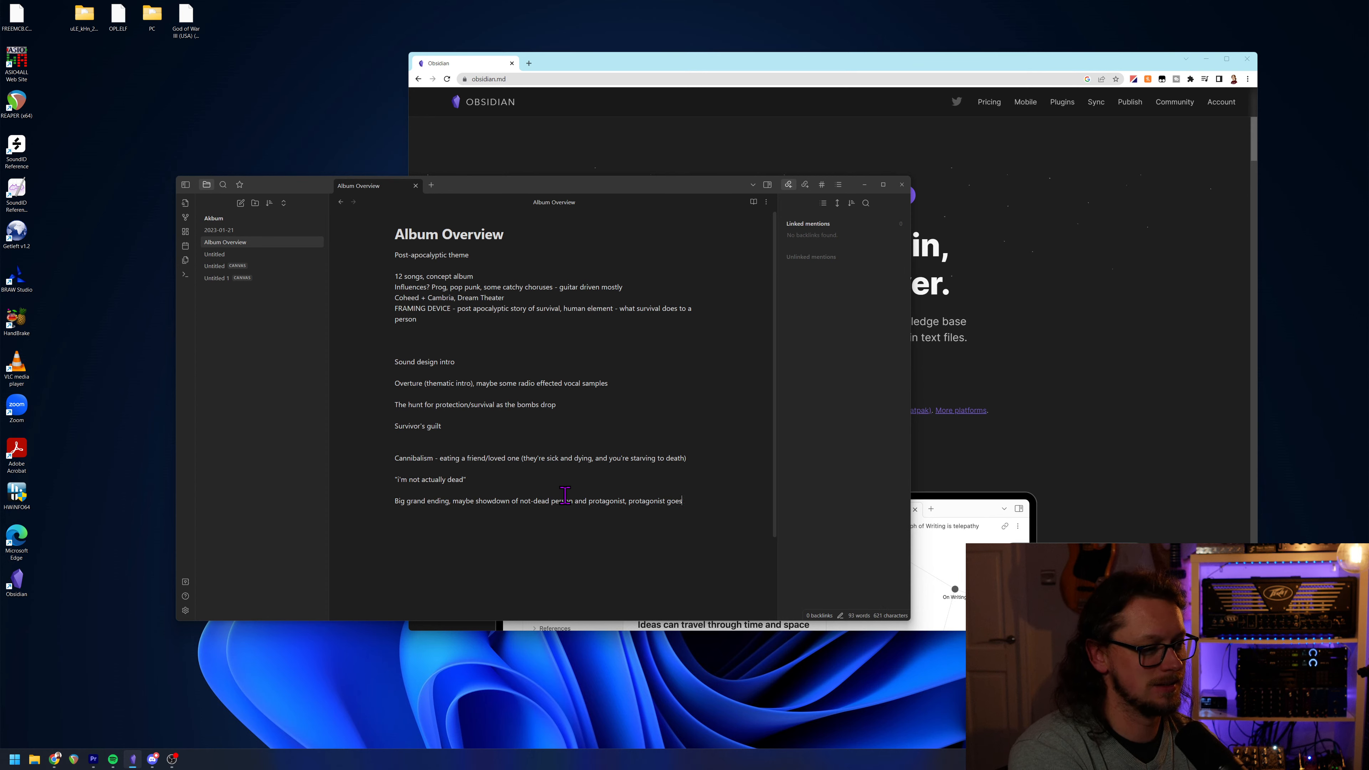
type("t  mad and")
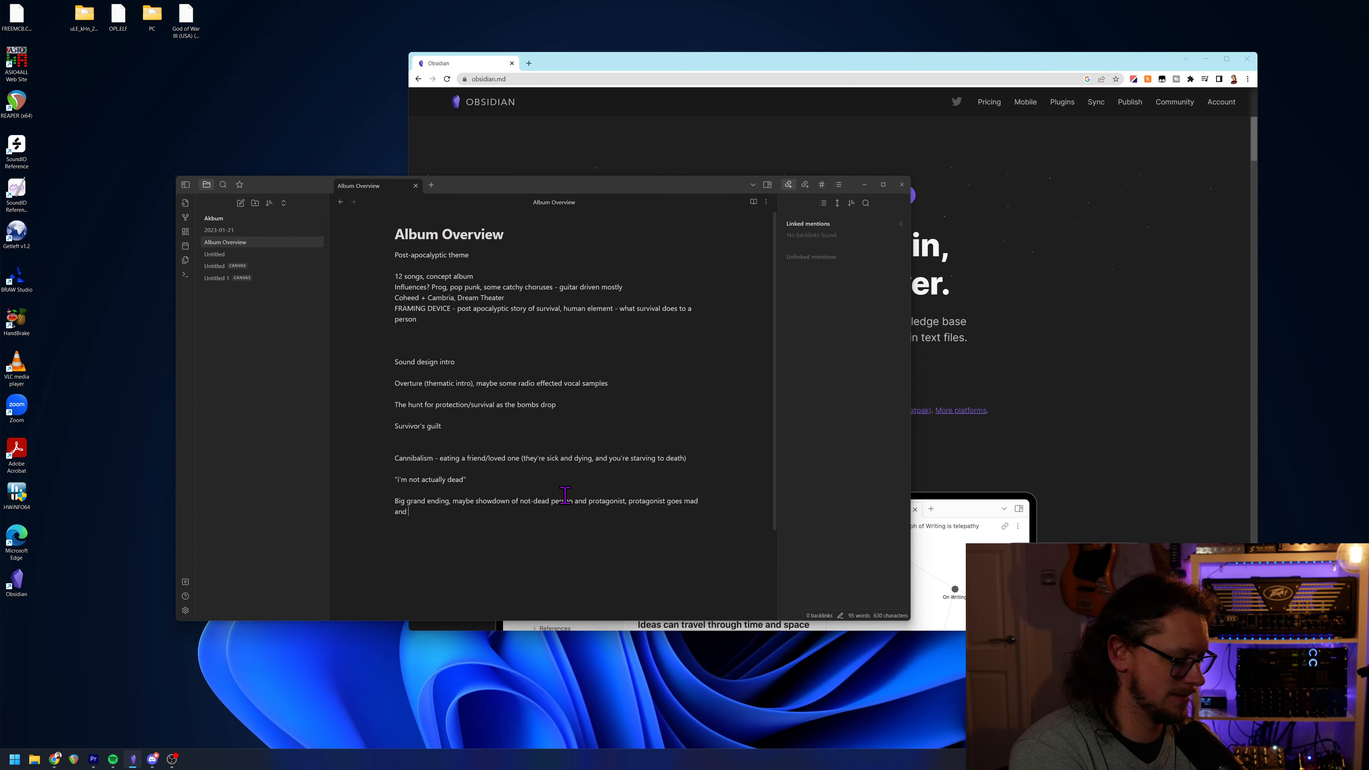
type("turns")
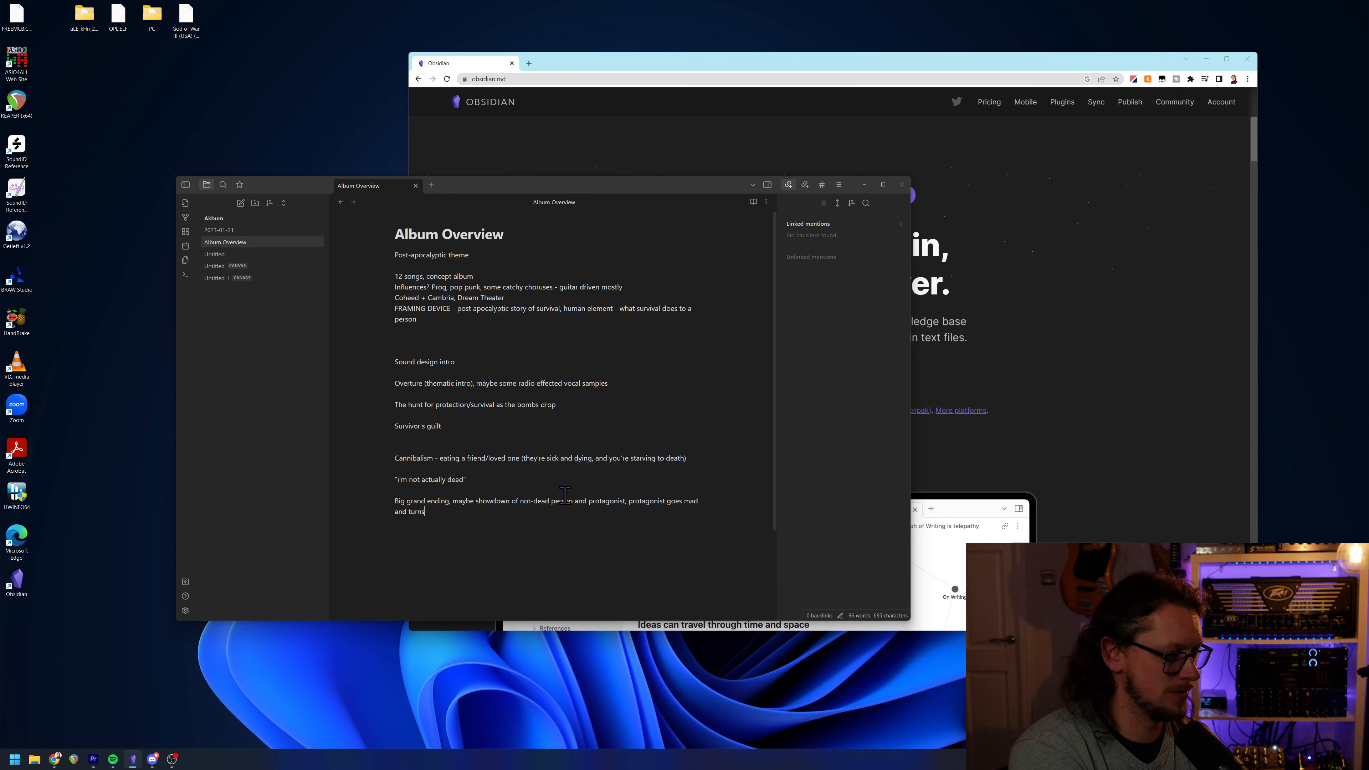
type(" in o ant")
key("BackSpace")
key("BackSpace")
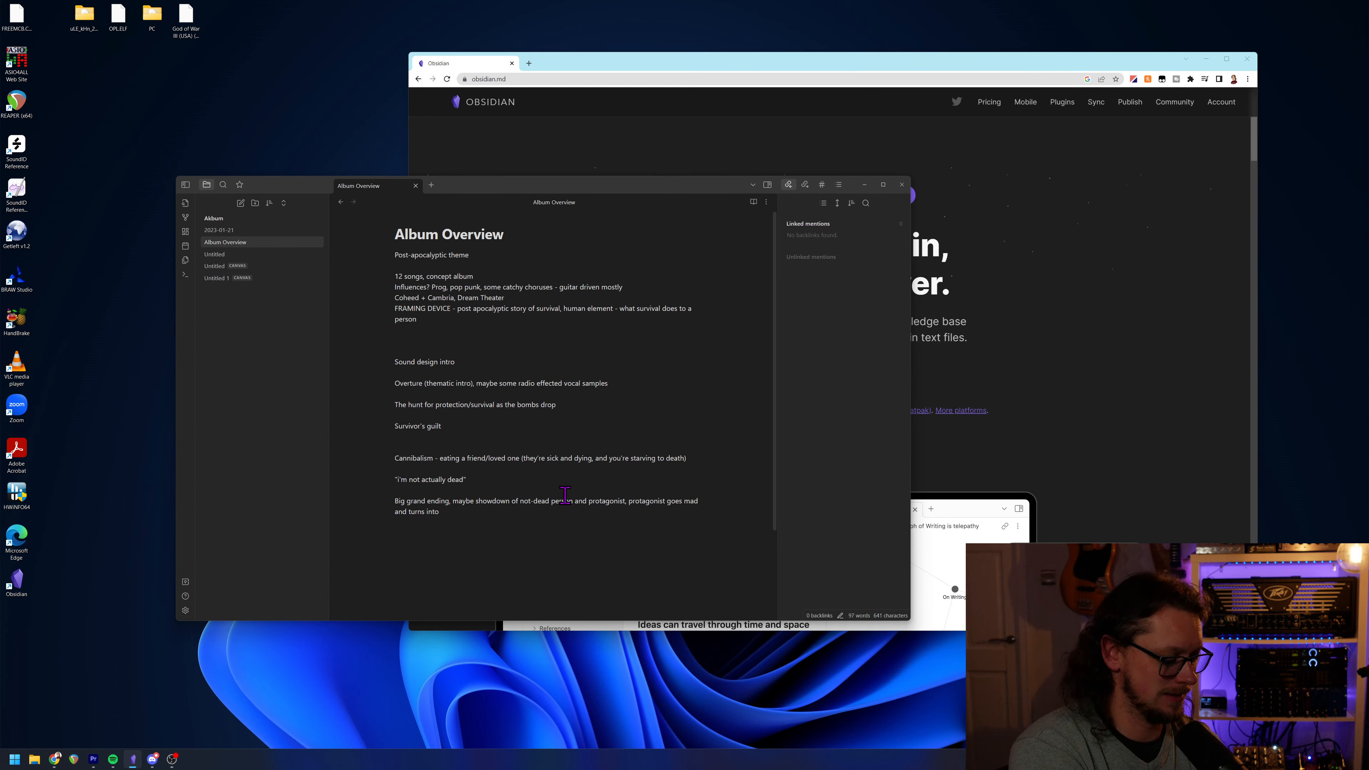
type("an")
type("tagon")
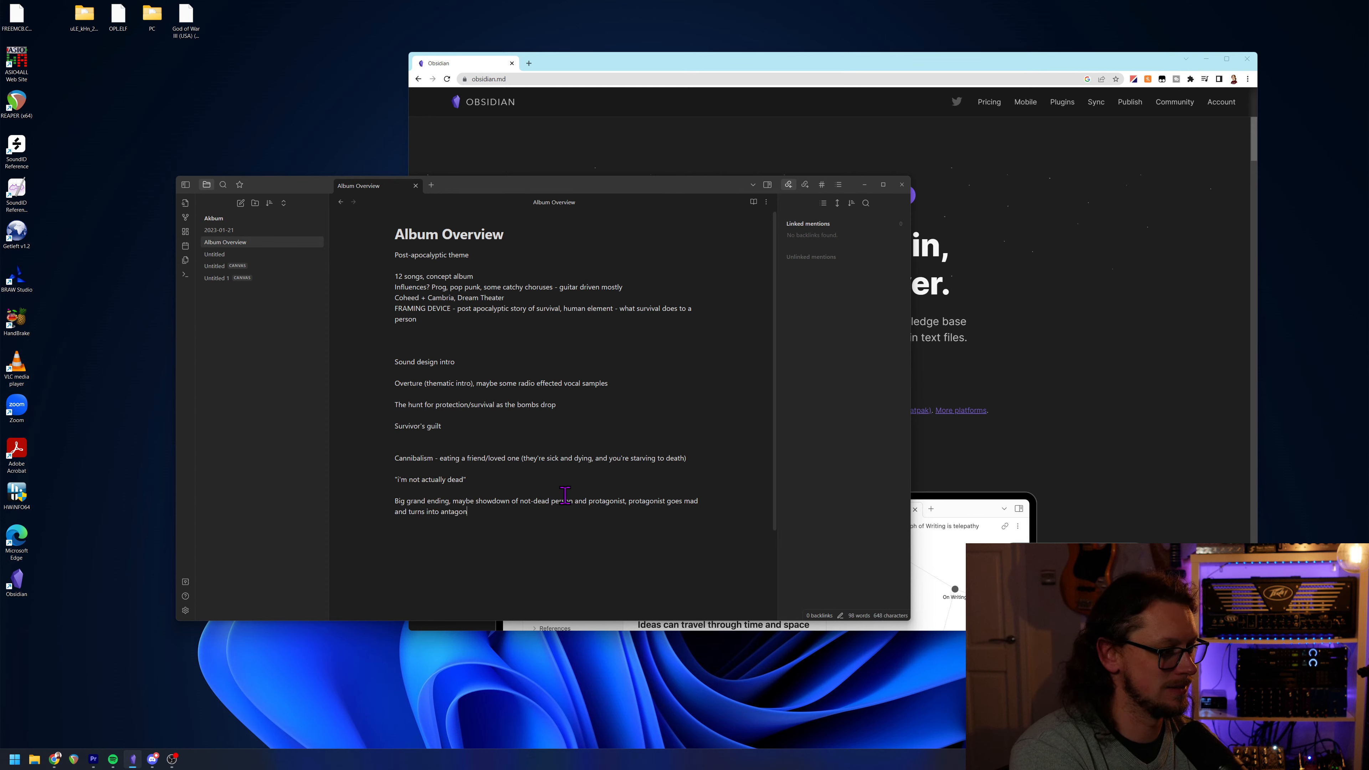
type("ist, sto")
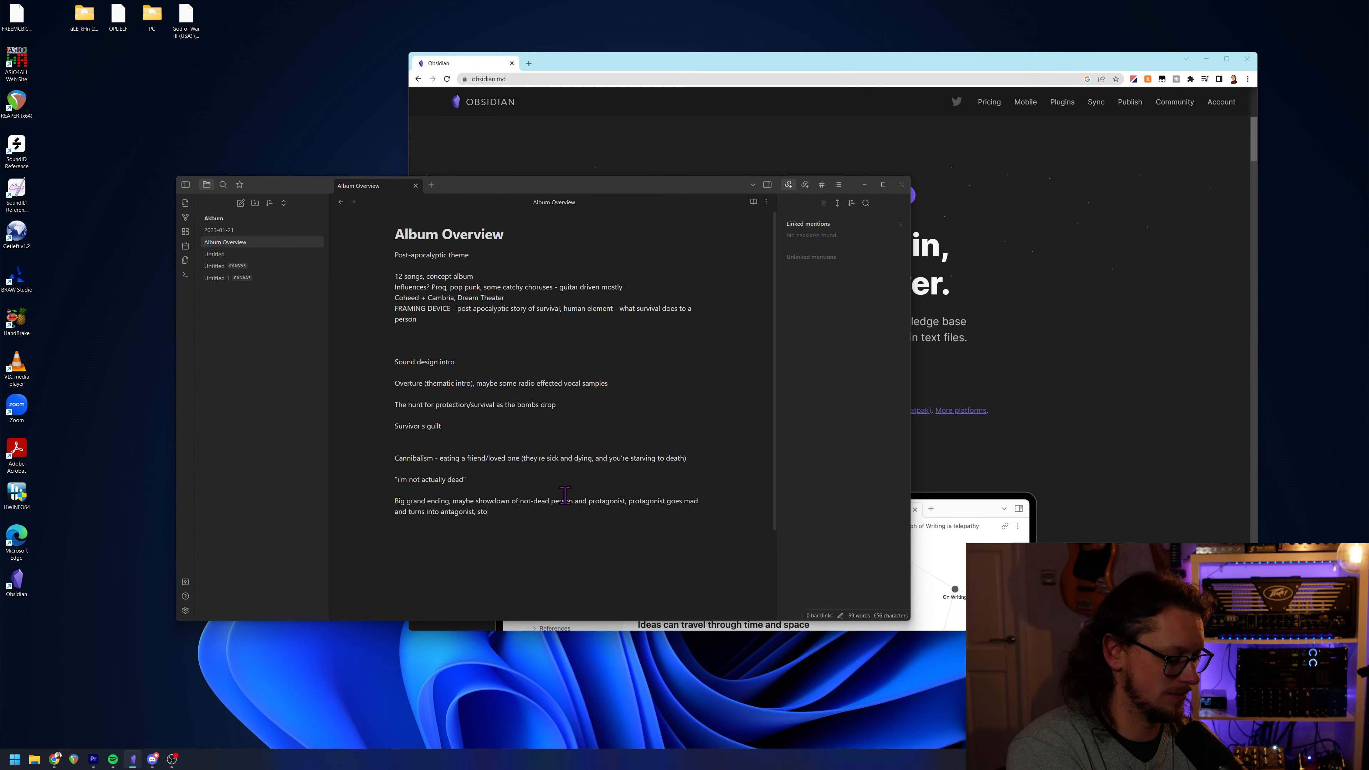
Finish the ending line with "story perspective changes as only the other one remains".
type("ry perspec")
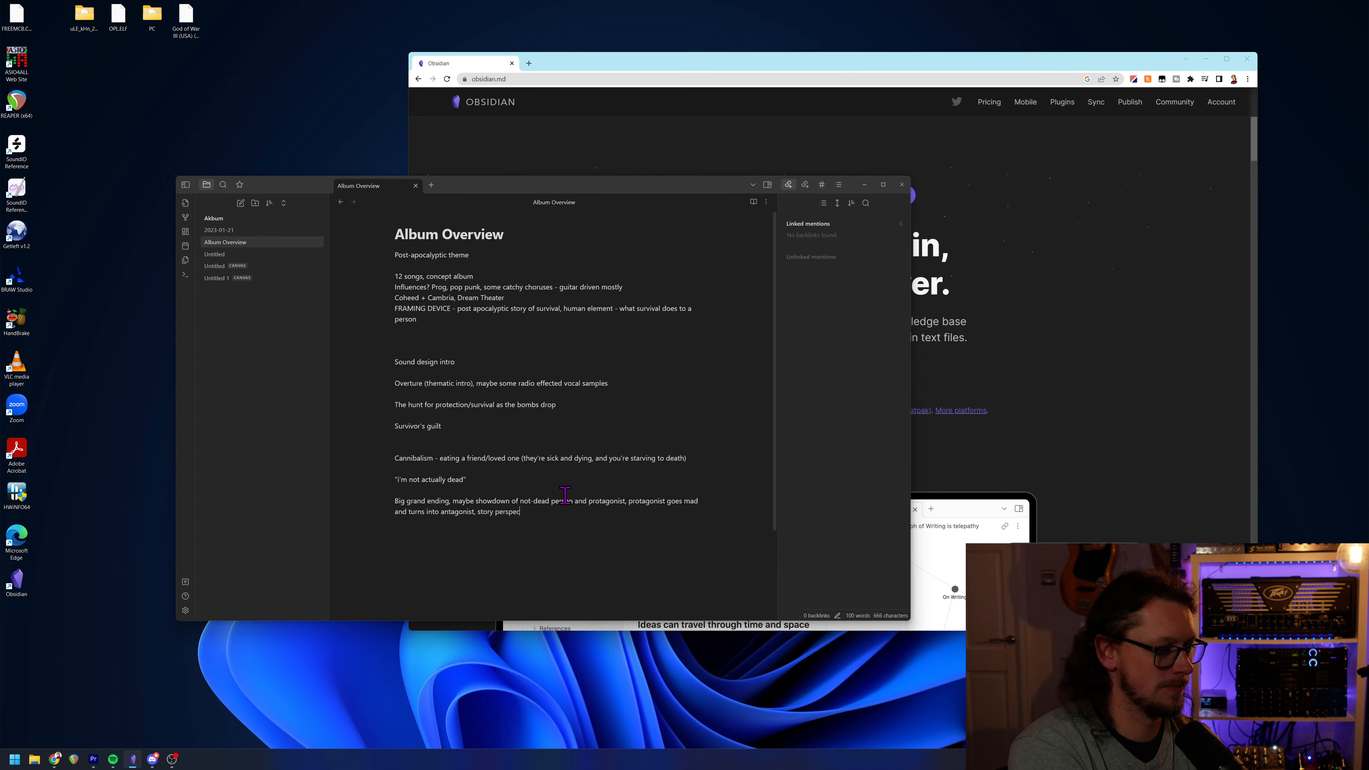
type("tive changes as ")
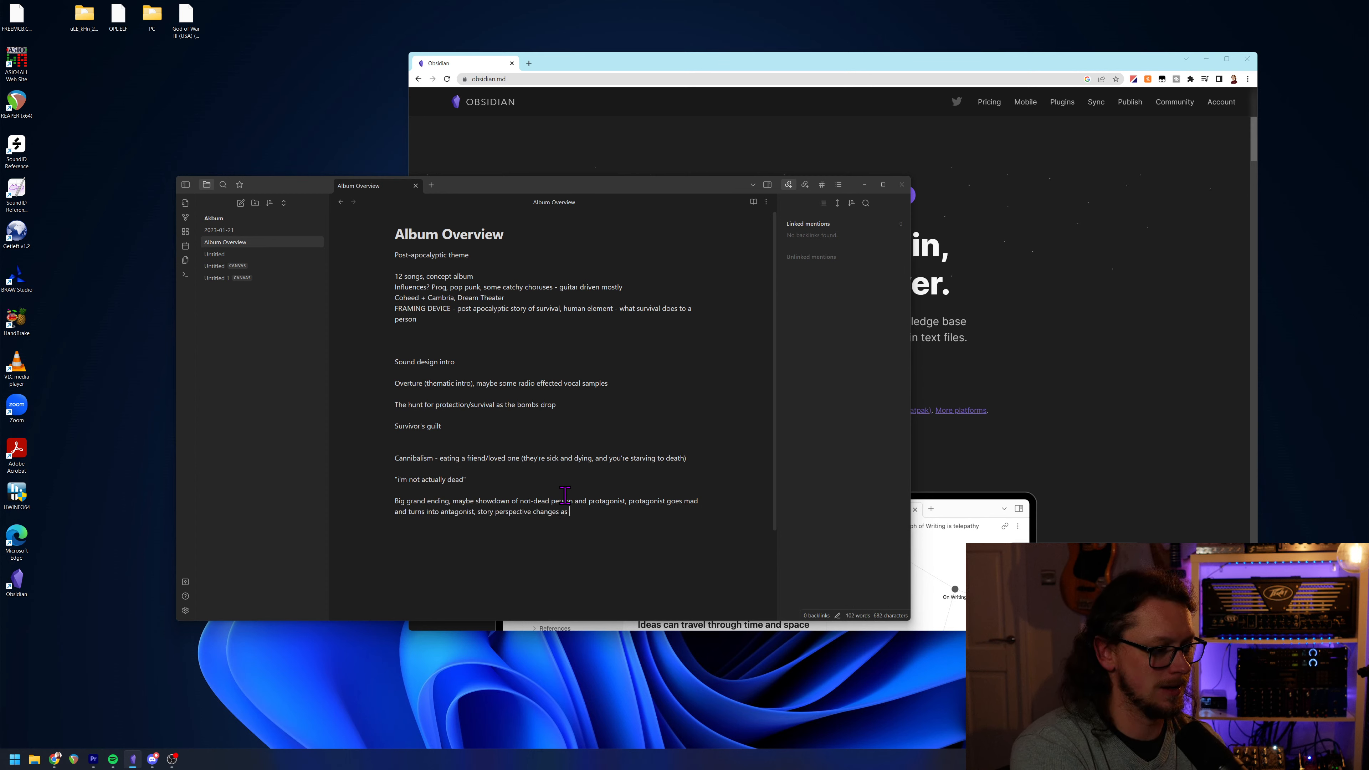
type("only t")
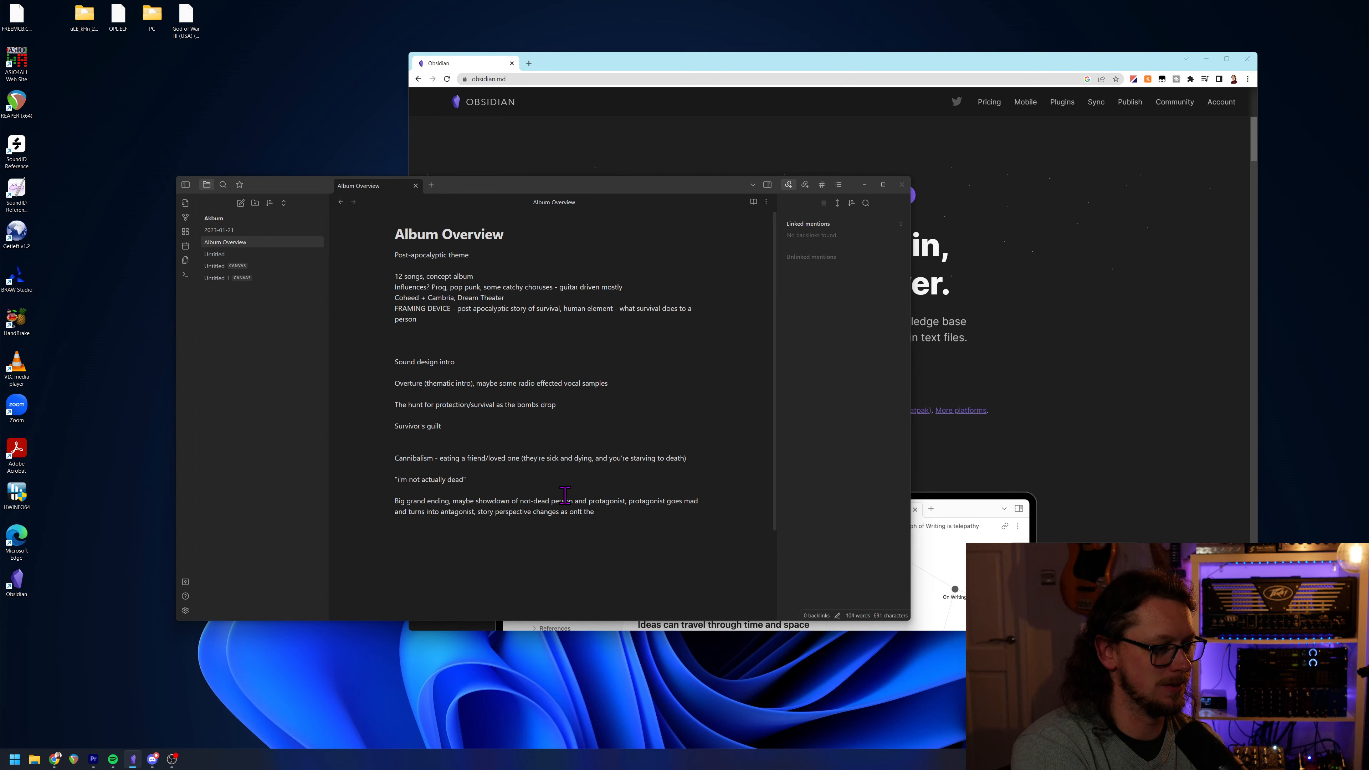
type("he other one remains")
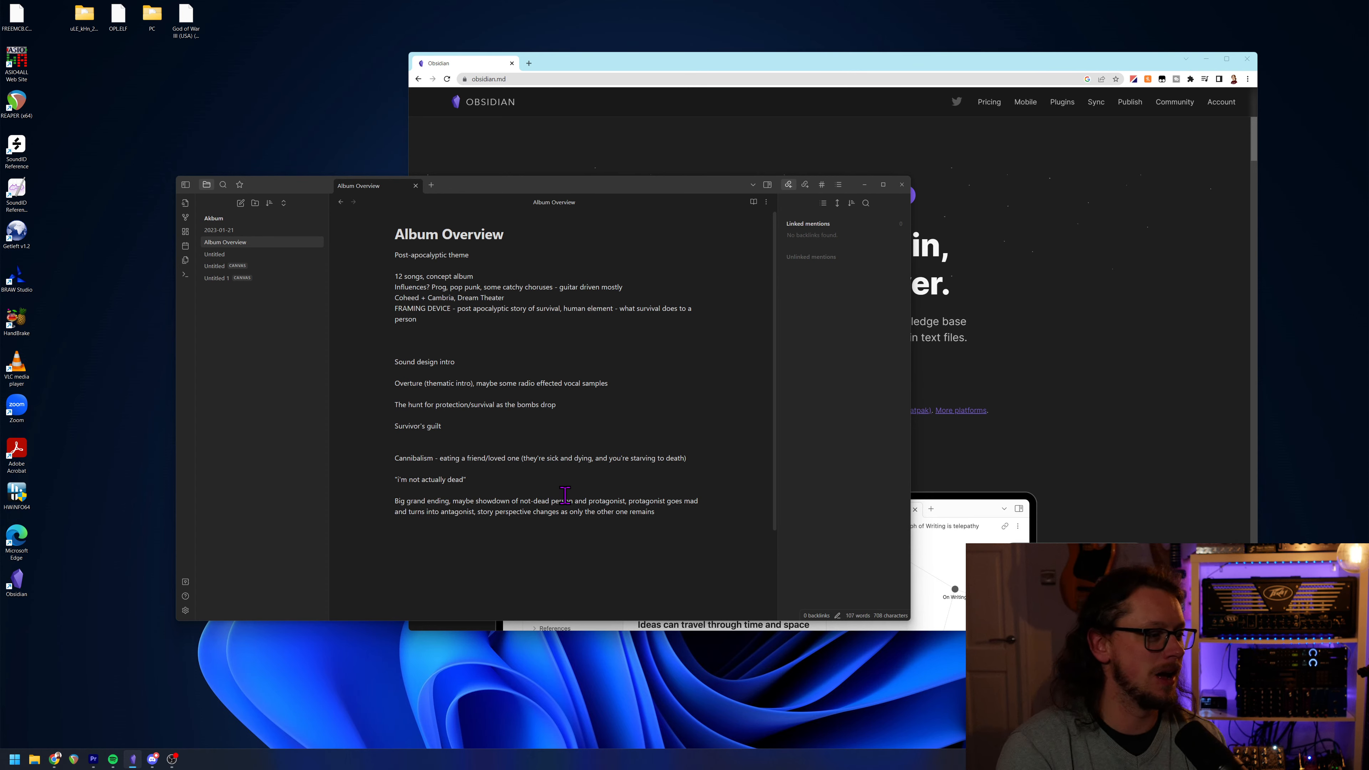
Add the line "No good and evil, just death" below "Survivor's guilt", with blank lines around it.
left_click(484, 438)
key("Return")
key("Return")
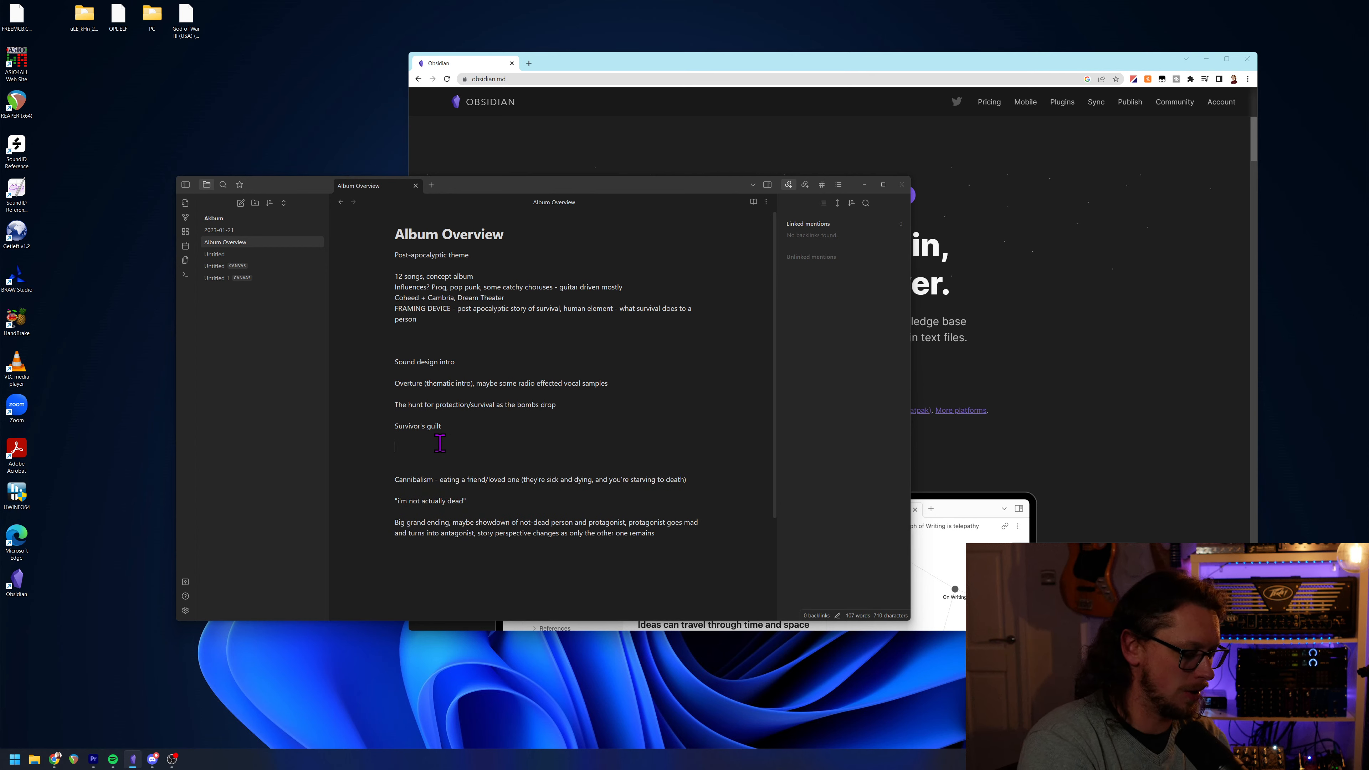
type("No good and")
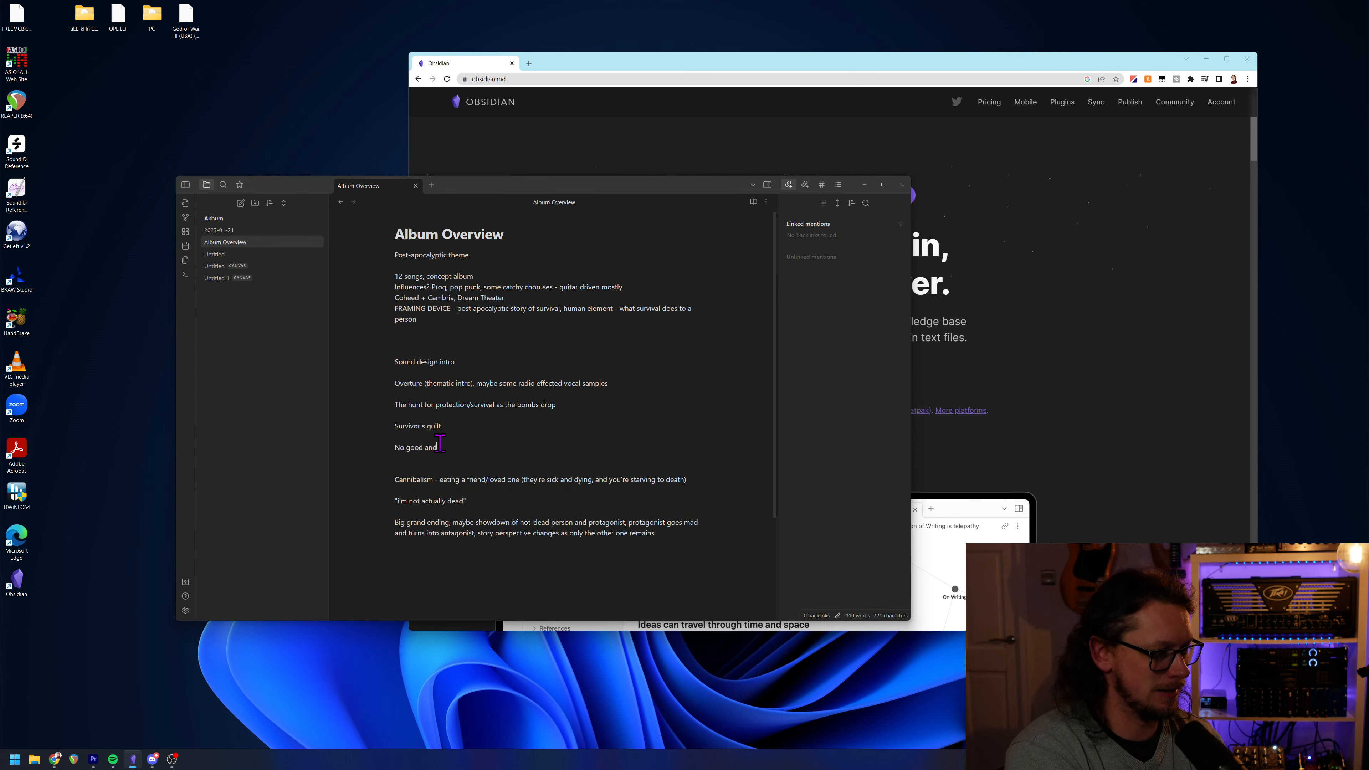
type(" evil, just death")
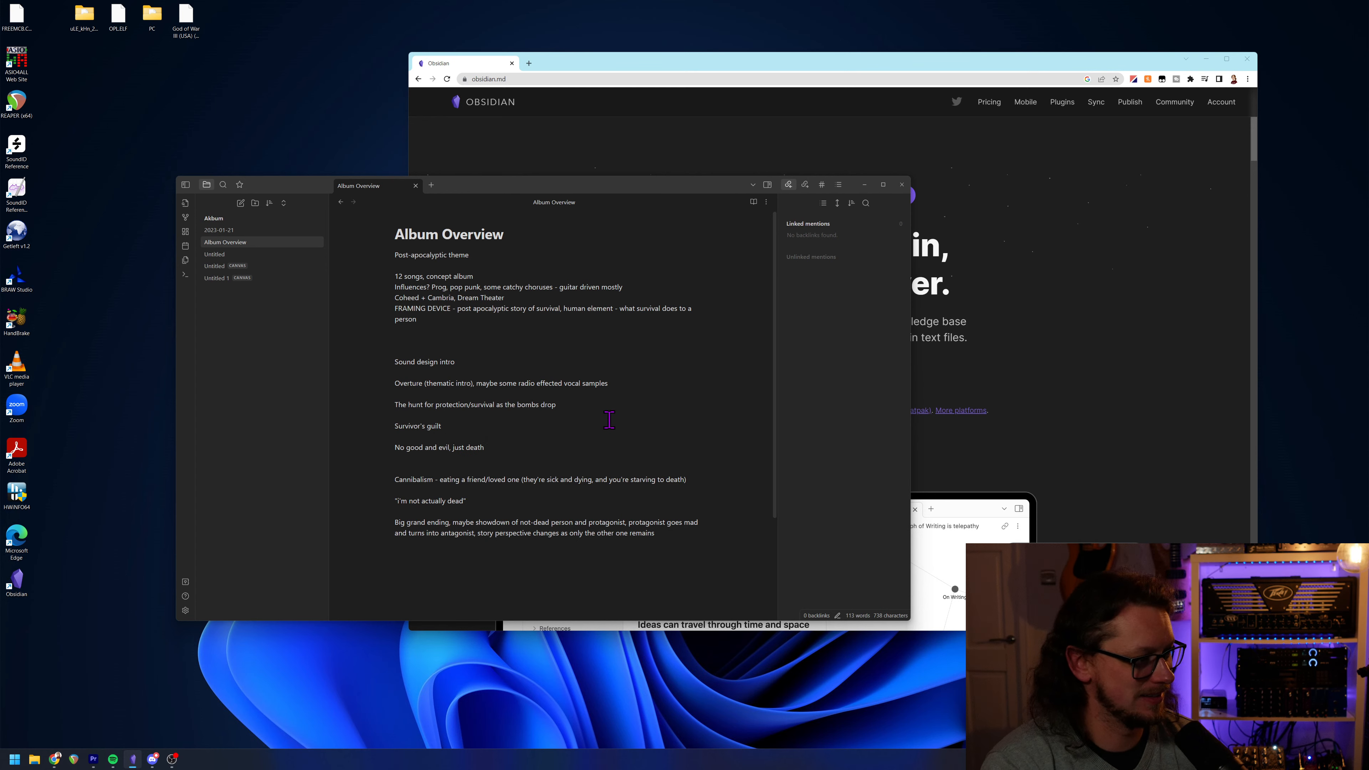
key("Return")
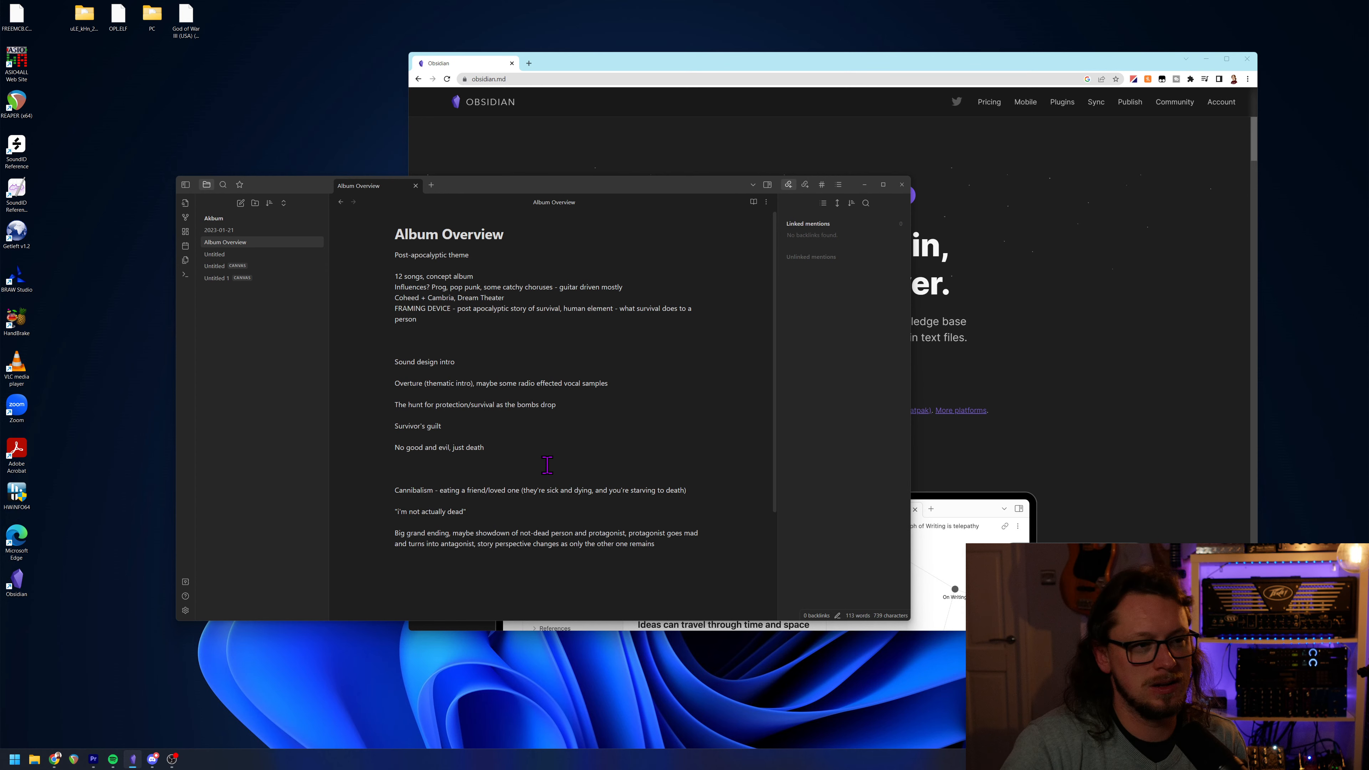
left_click(547, 465)
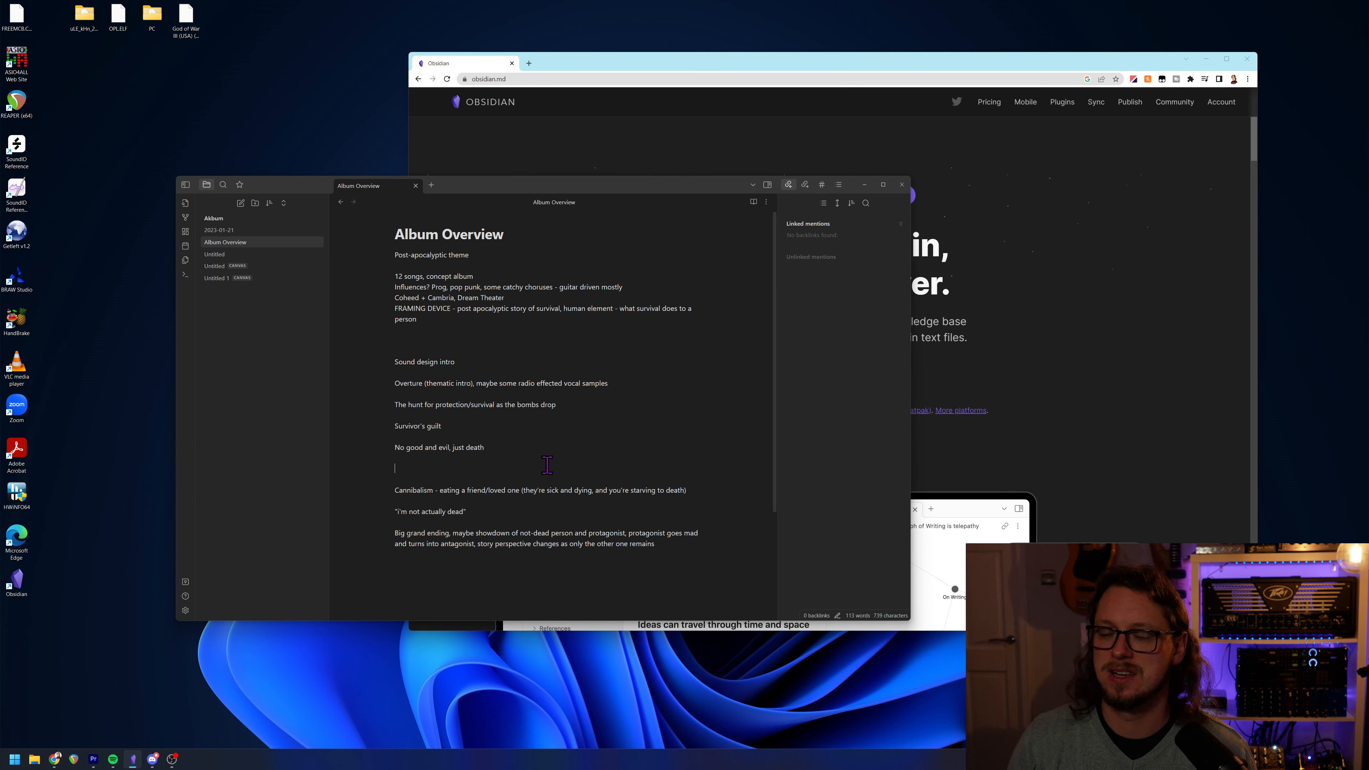
Extend the "Sound design intro" line with "- oppenheimer's speech about the nuke (don't use it, just like the idea)".
left_click(506, 358)
type("- oppenheimer's speech about the nuke")
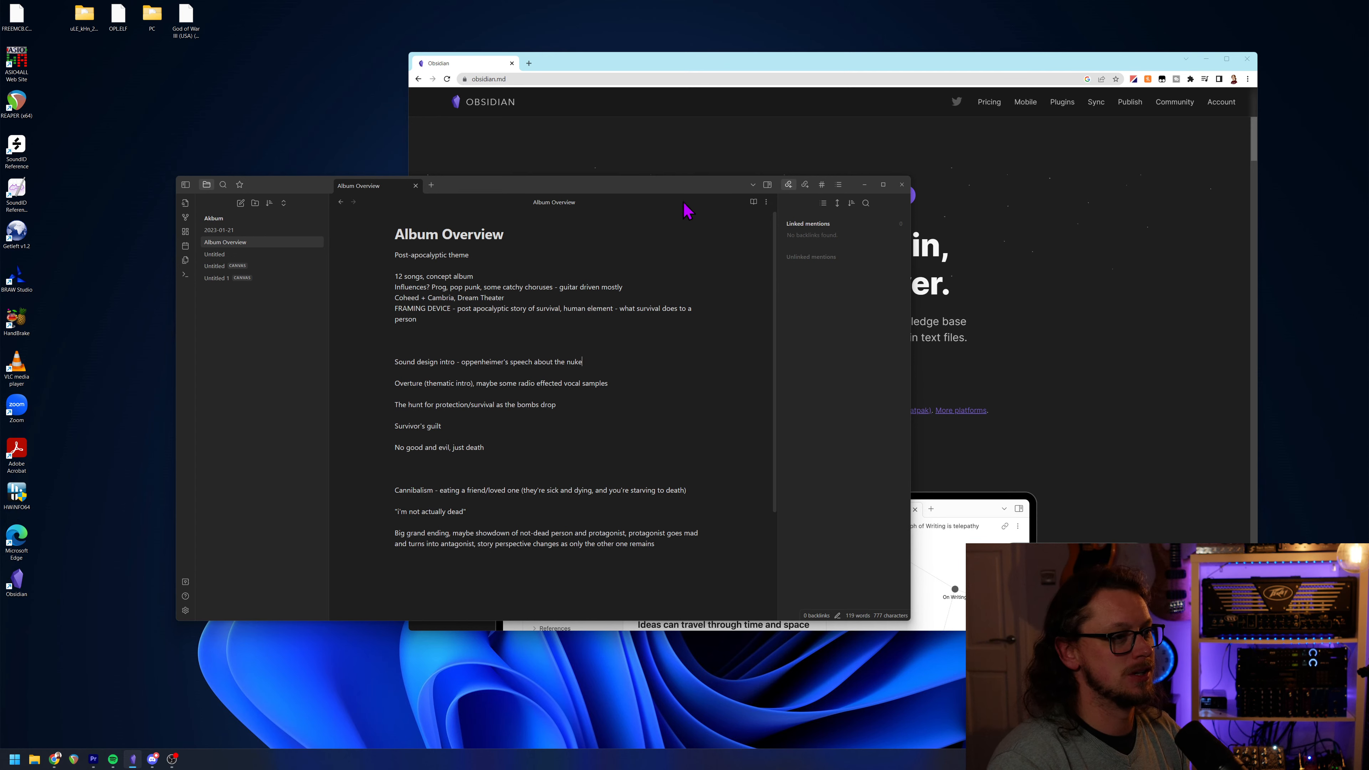
left_click_drag(686, 187, 673, 199)
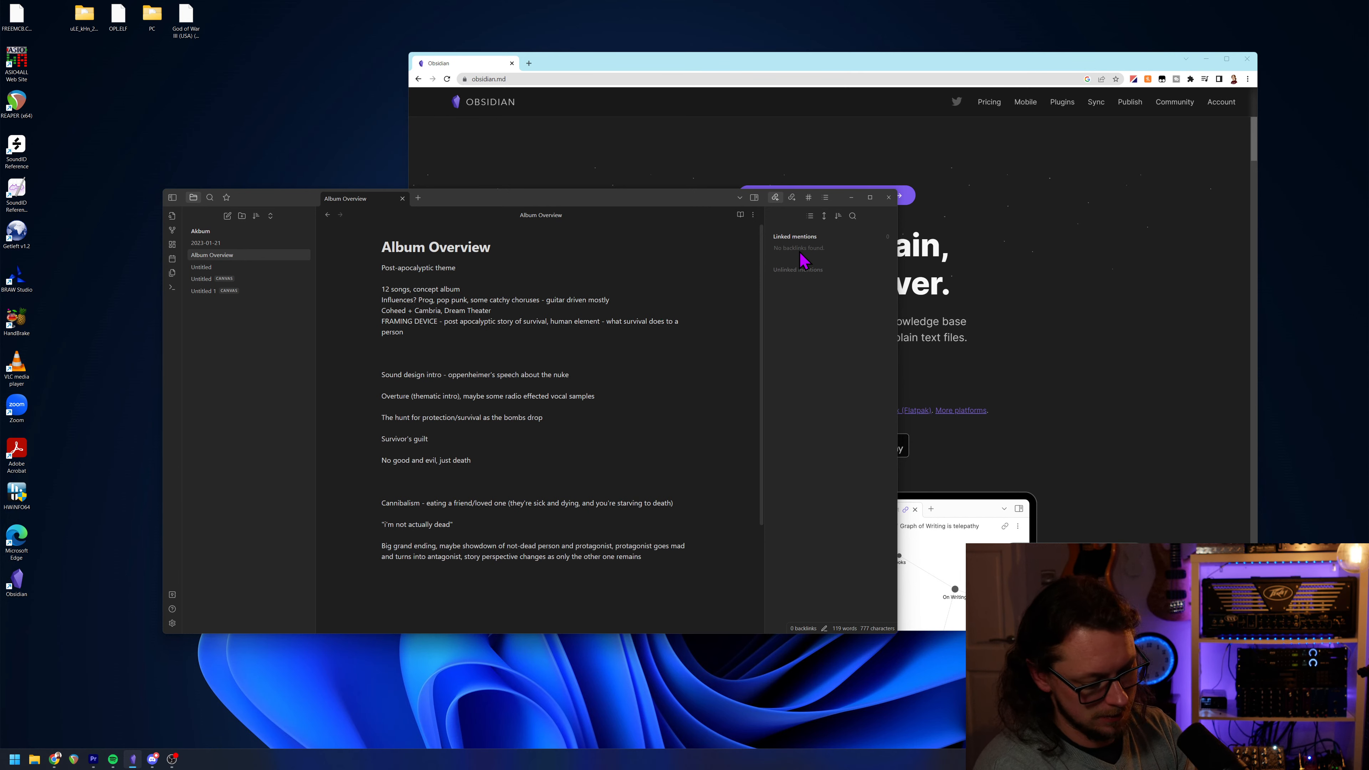
type("dont")
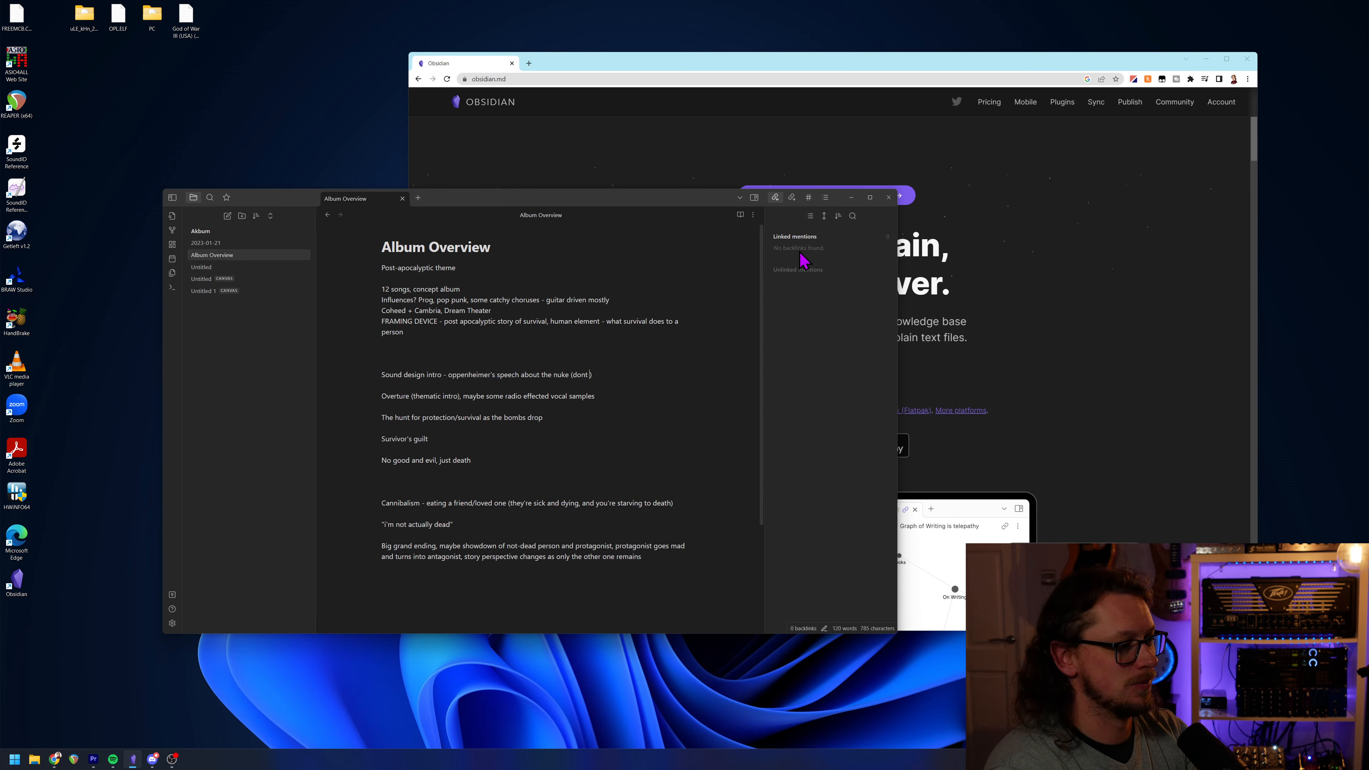
key("BackSpace")
key("BackSpace")
type("'t use it, ")
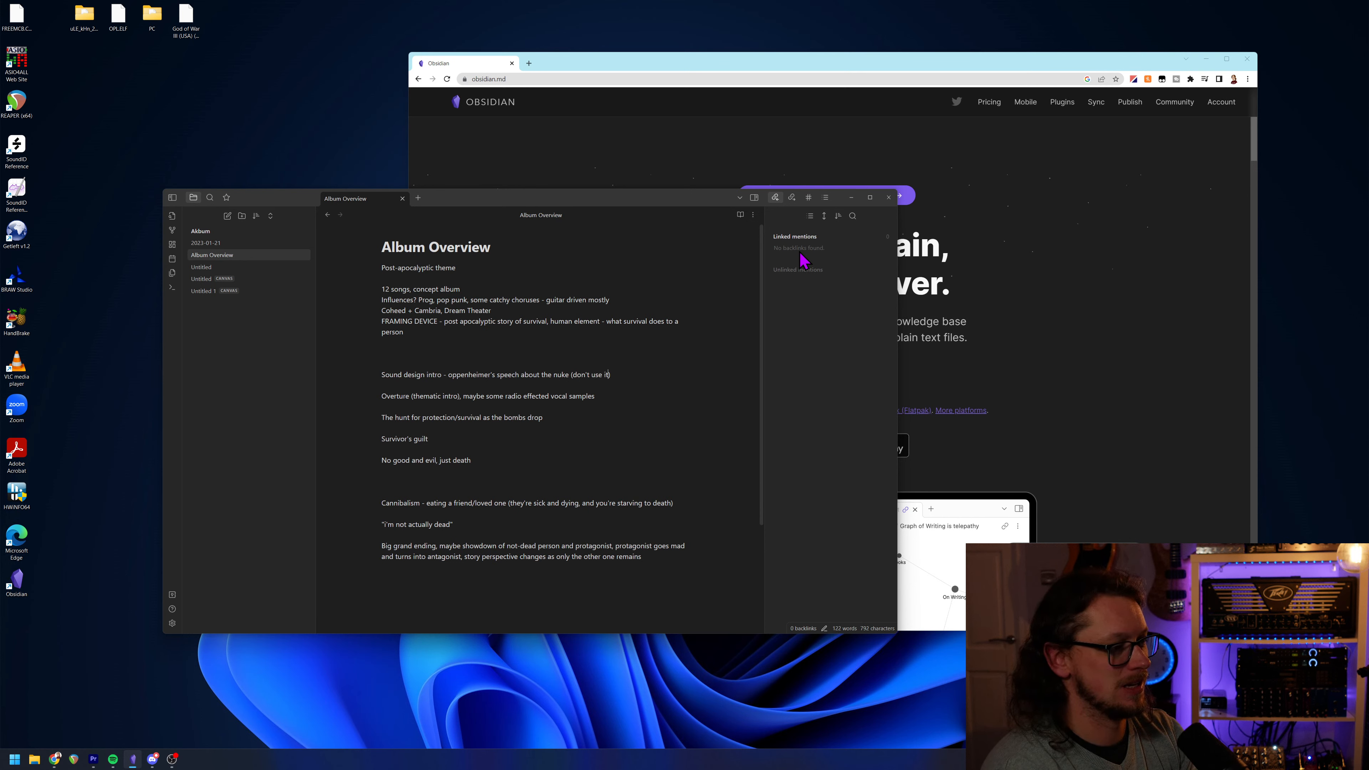
type("just ")
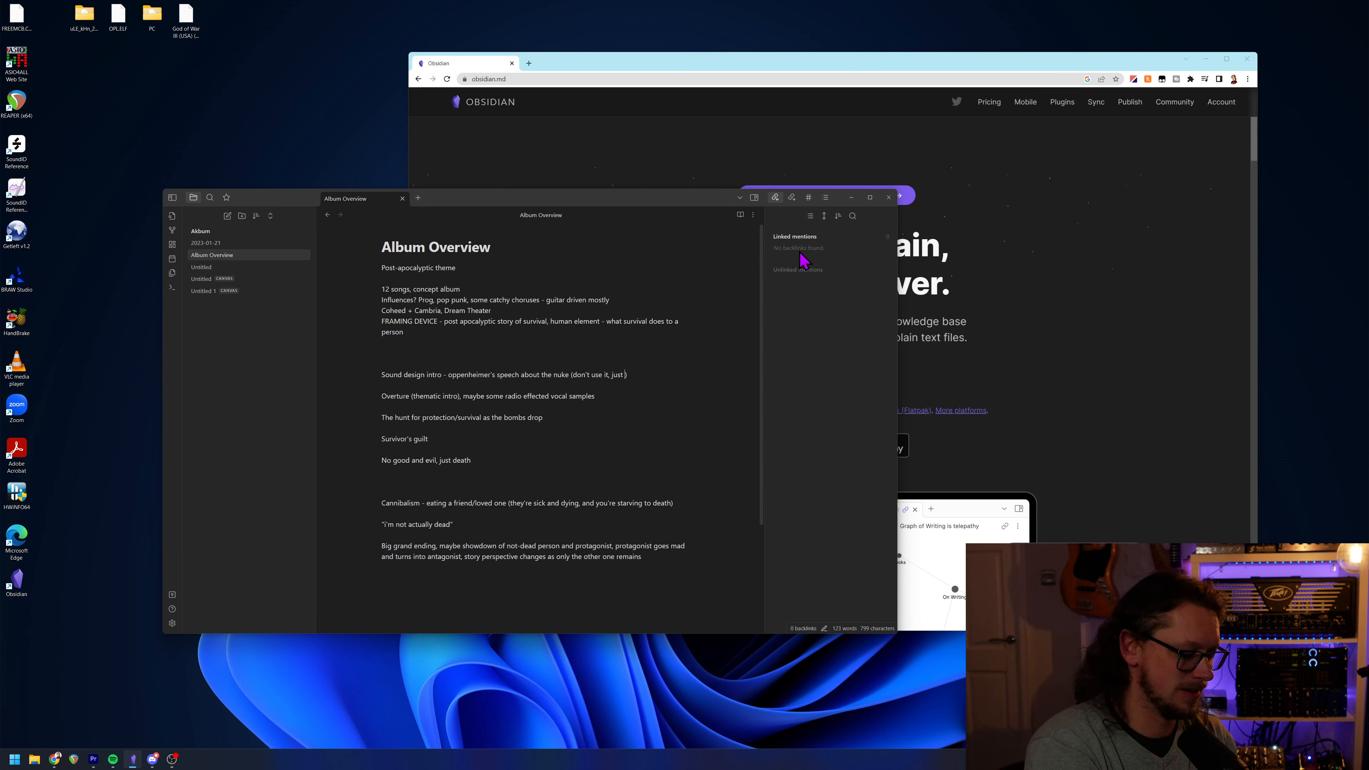
type("like the idea")
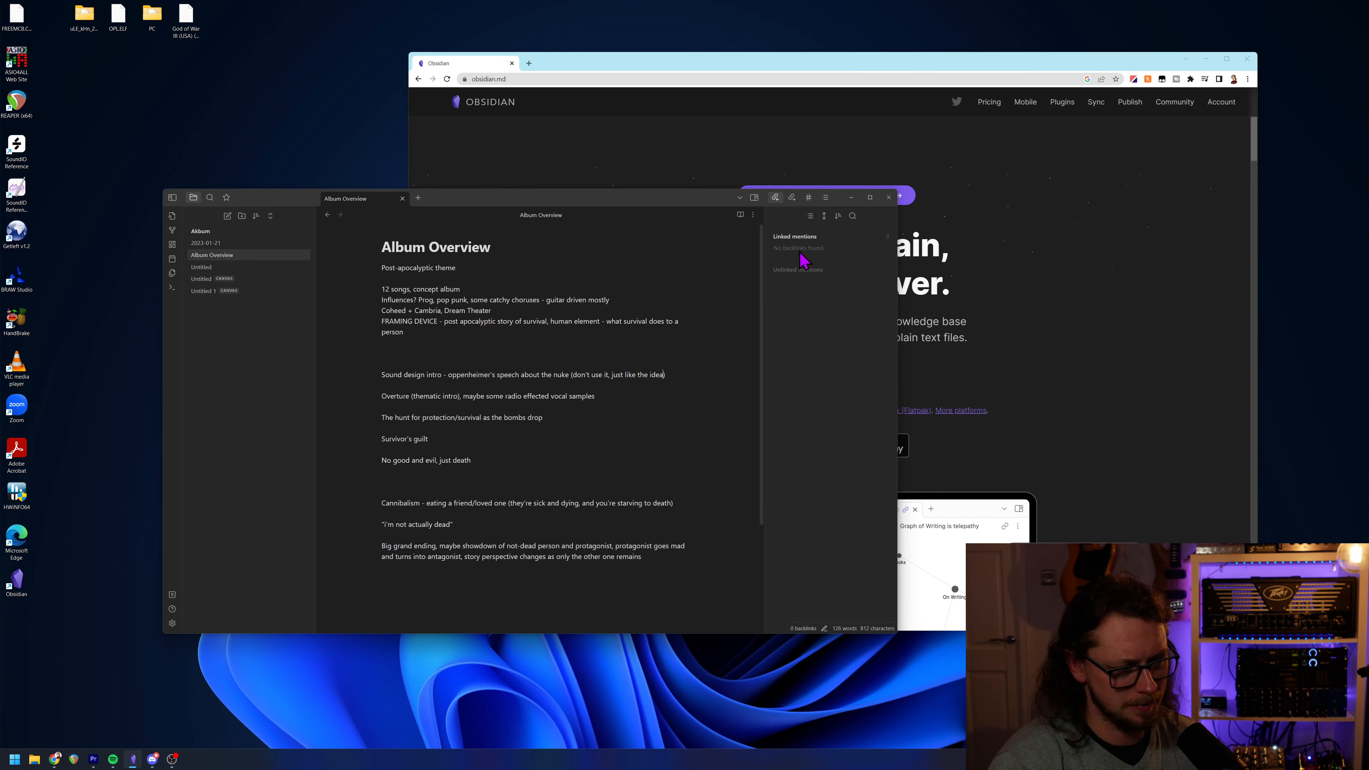
Add the line "Mutation - leader of a new area," between "No good and evil, just death" and the Cannibalism line.
left_click(423, 482)
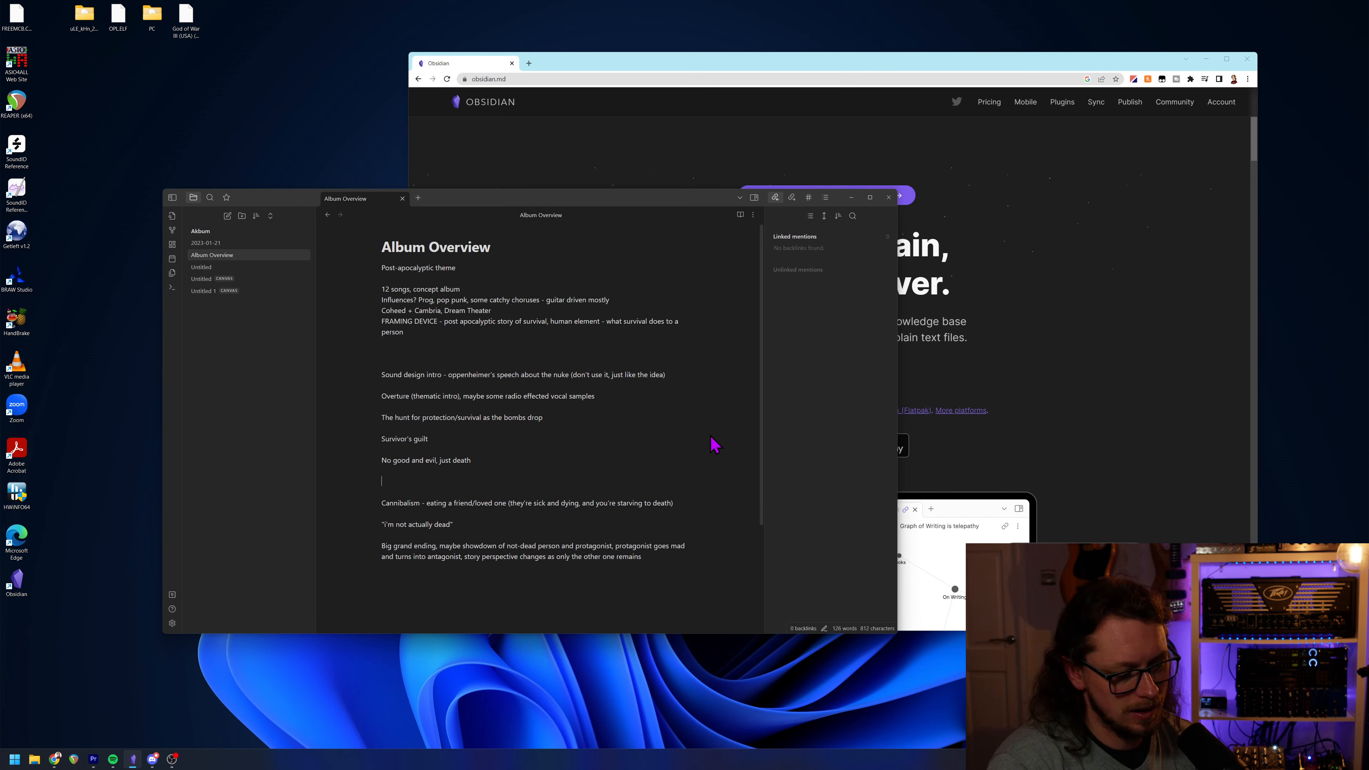
type("Mut")
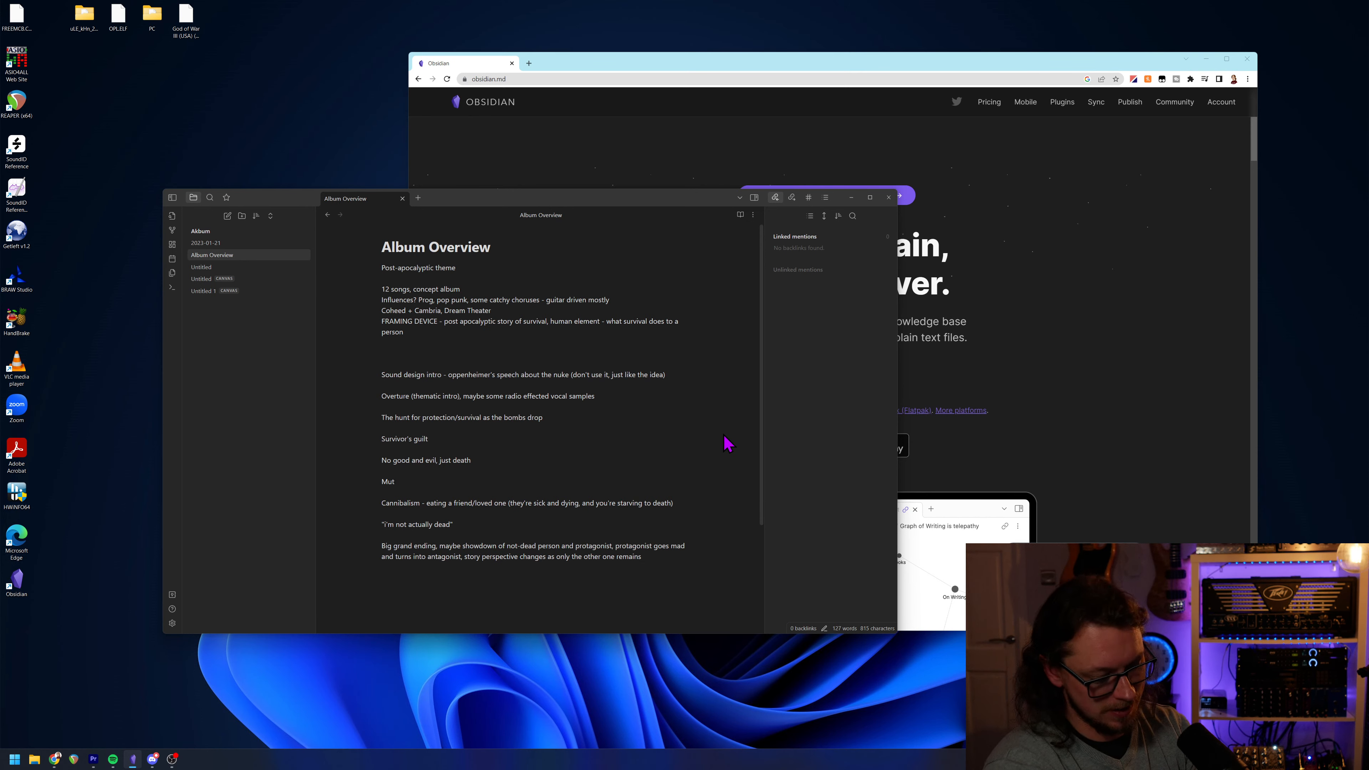
type("atai")
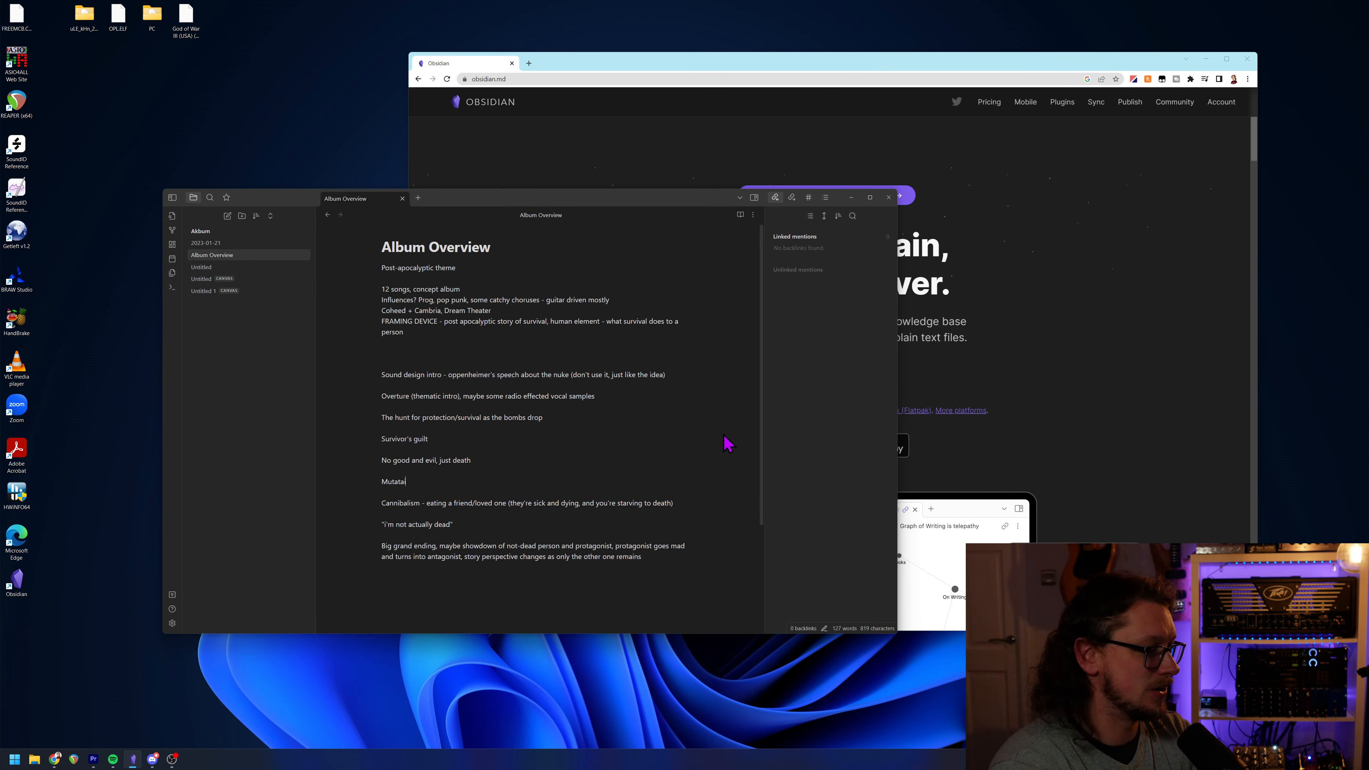
key("BackSpace")
key("BackSpace")
type("ion -")
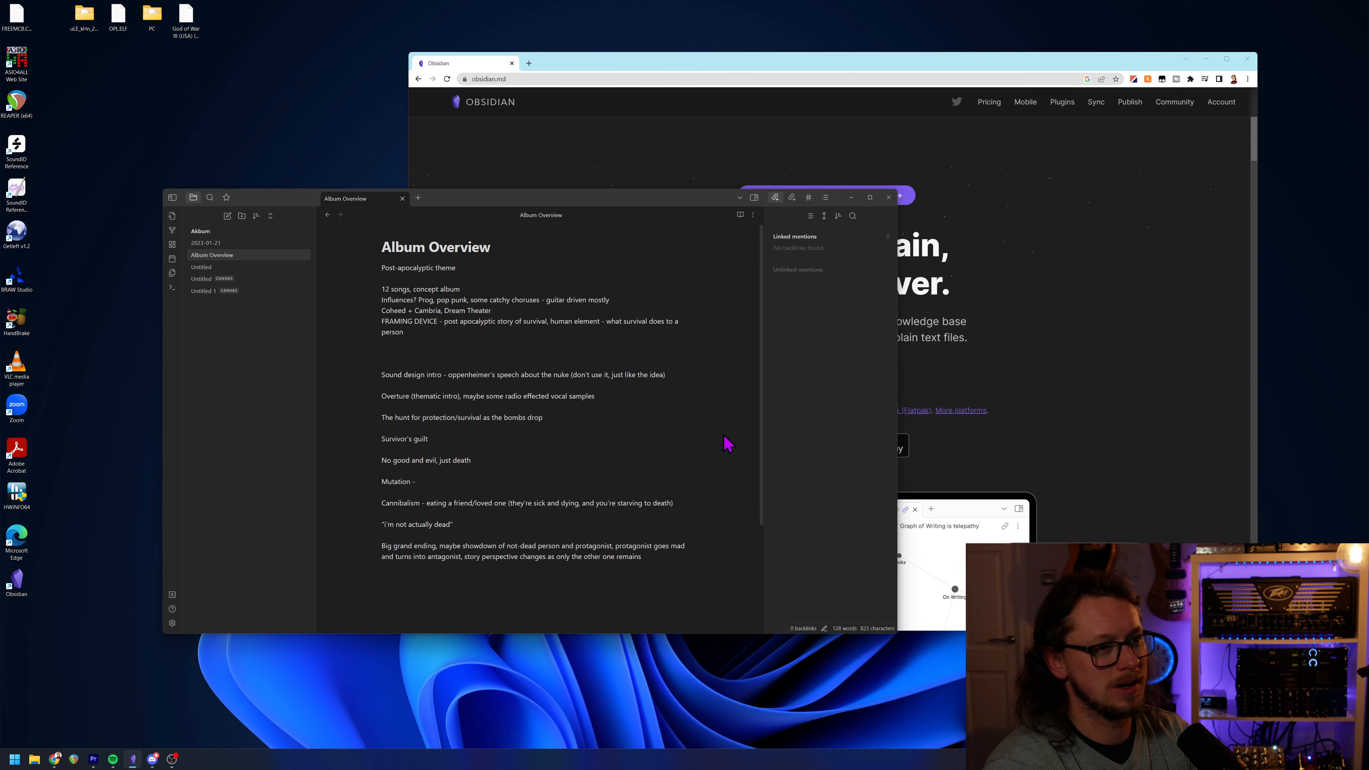
type("leade")
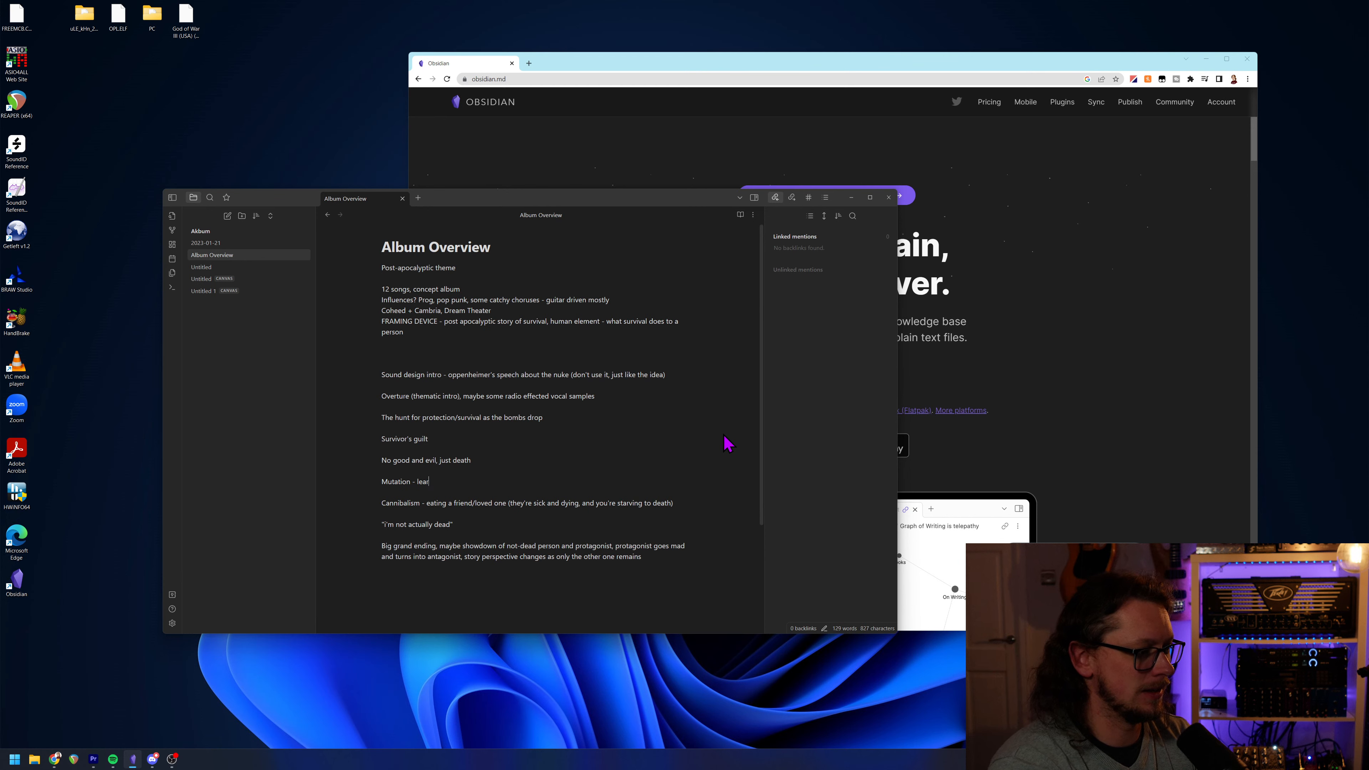
type("r of ")
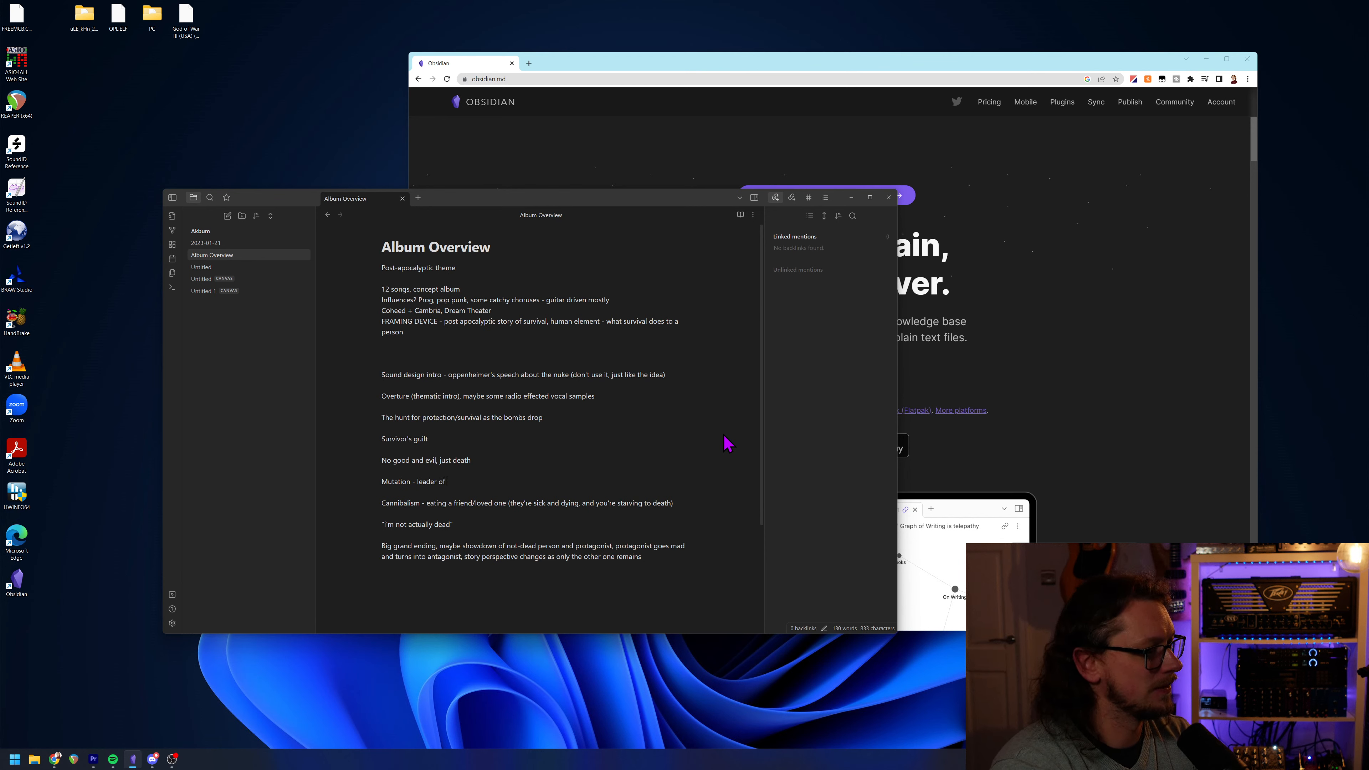
type("a new area")
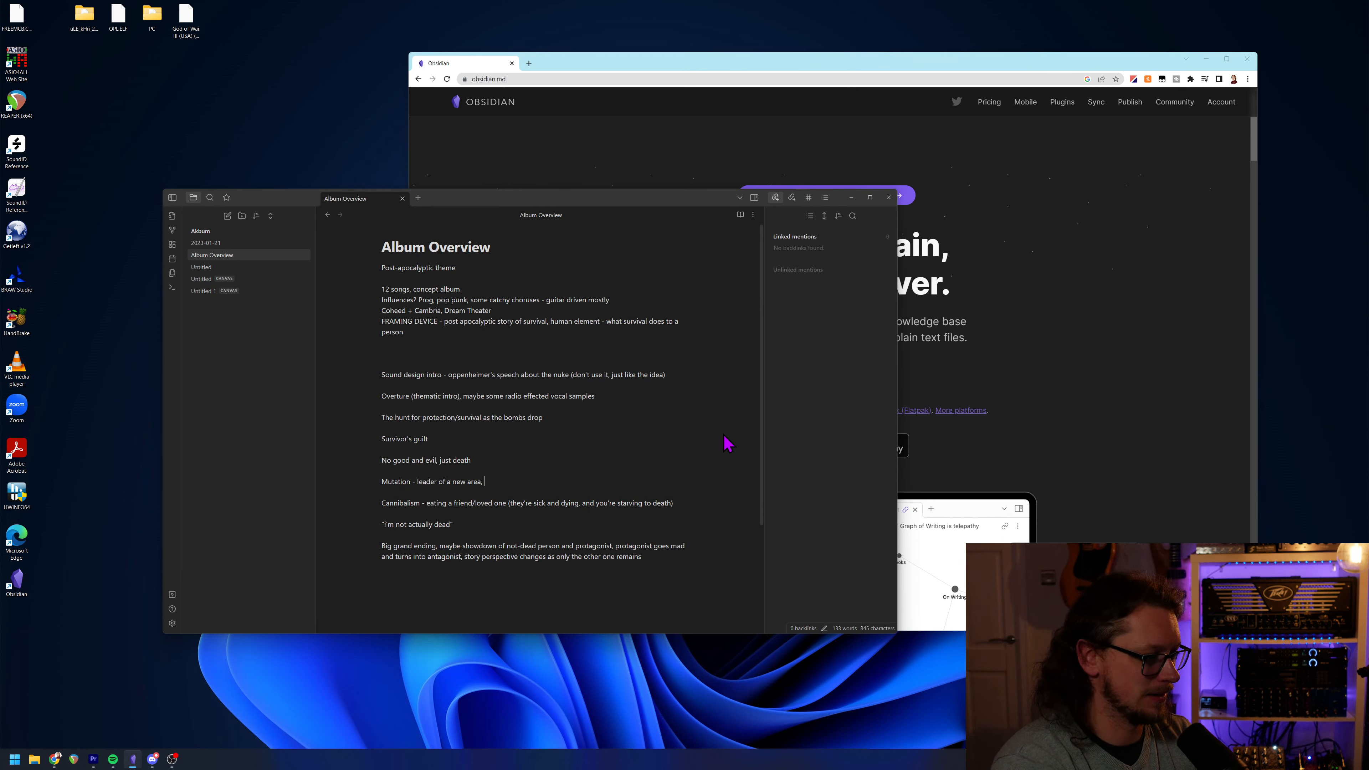
type(", ")
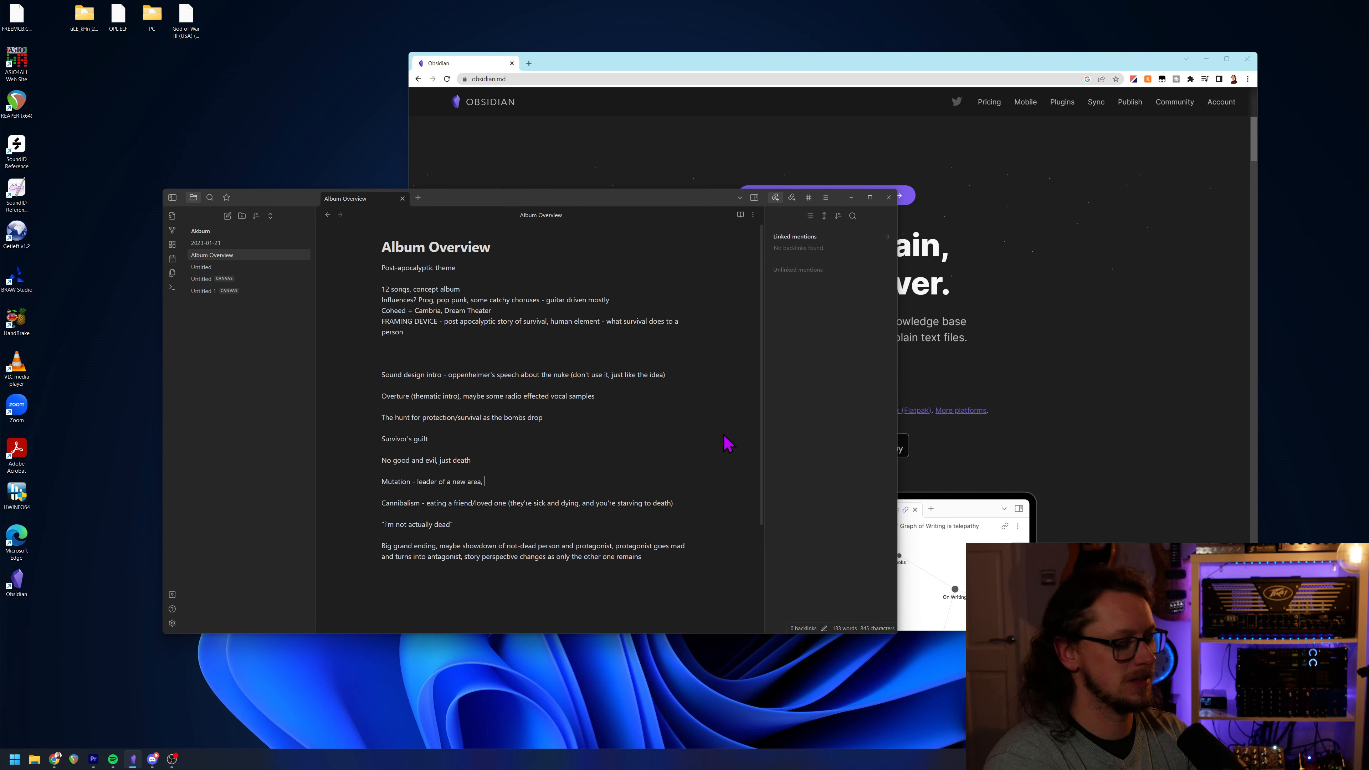
Finish the Mutation line with the quoted lyric "as flesh fell from bone, he rose to his throne".
type("as flesh")
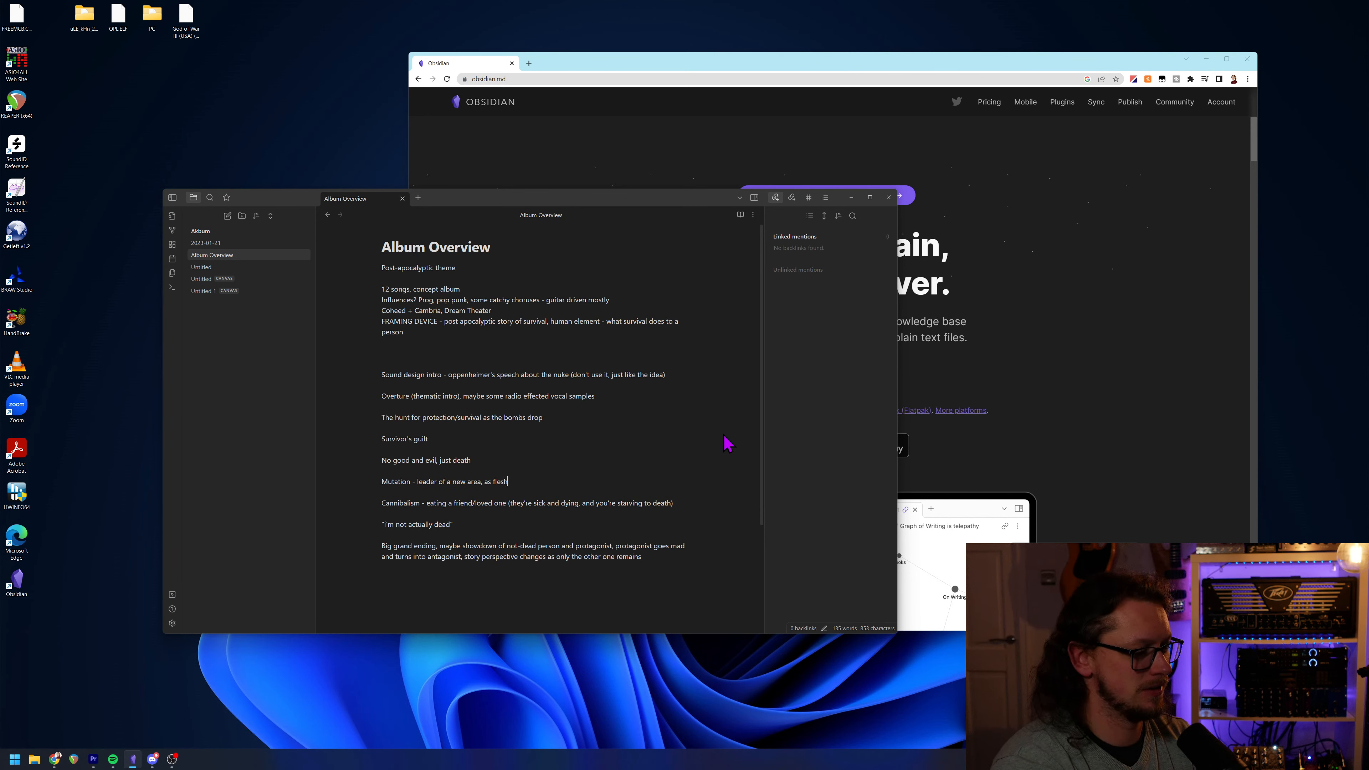
type(" fell from ")
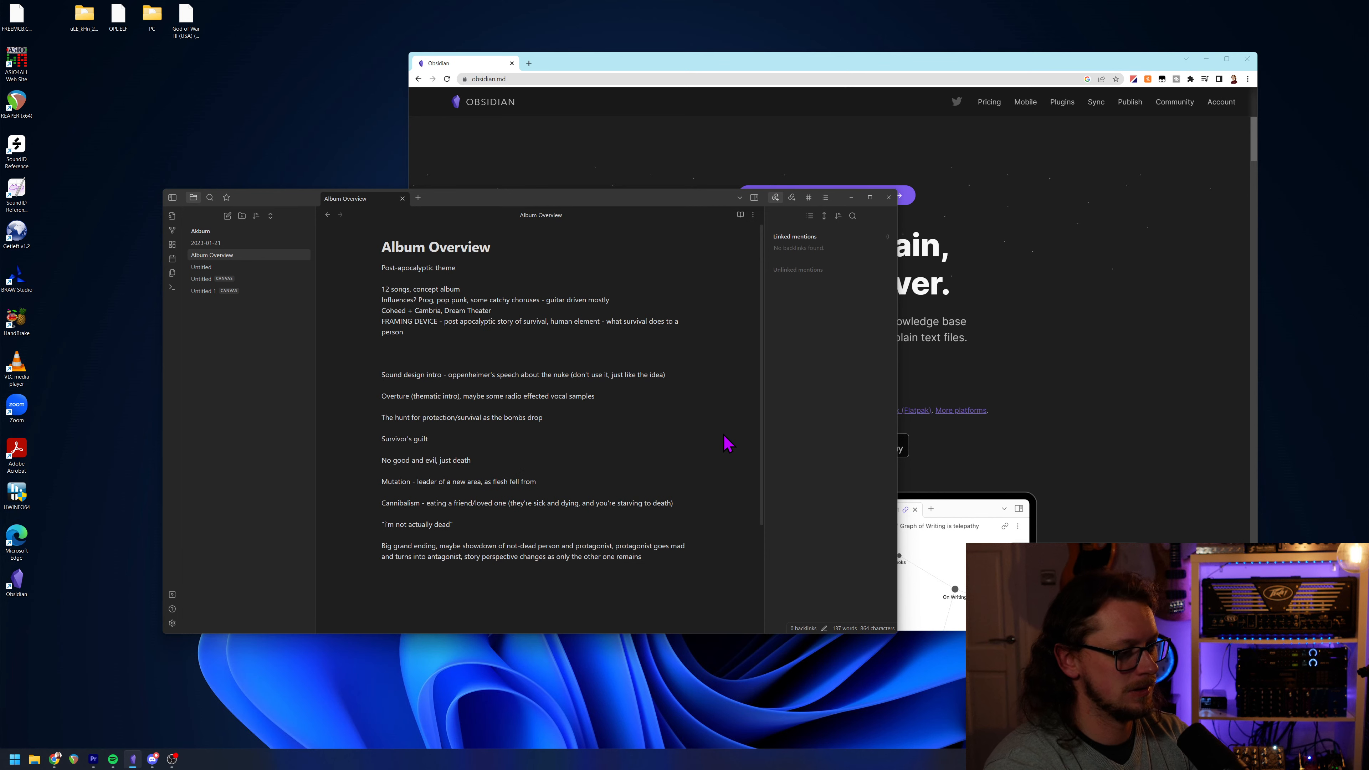
type("bone,")
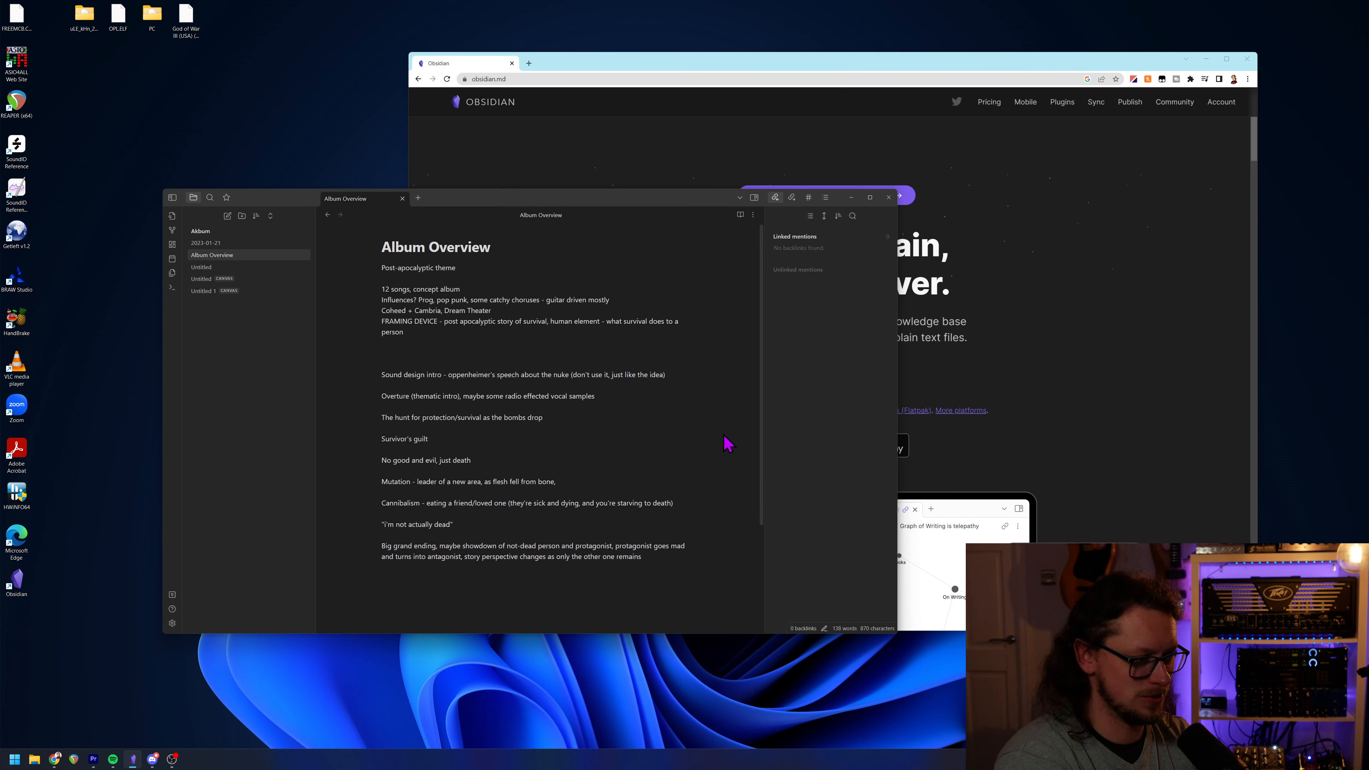
type(" he rose to ")
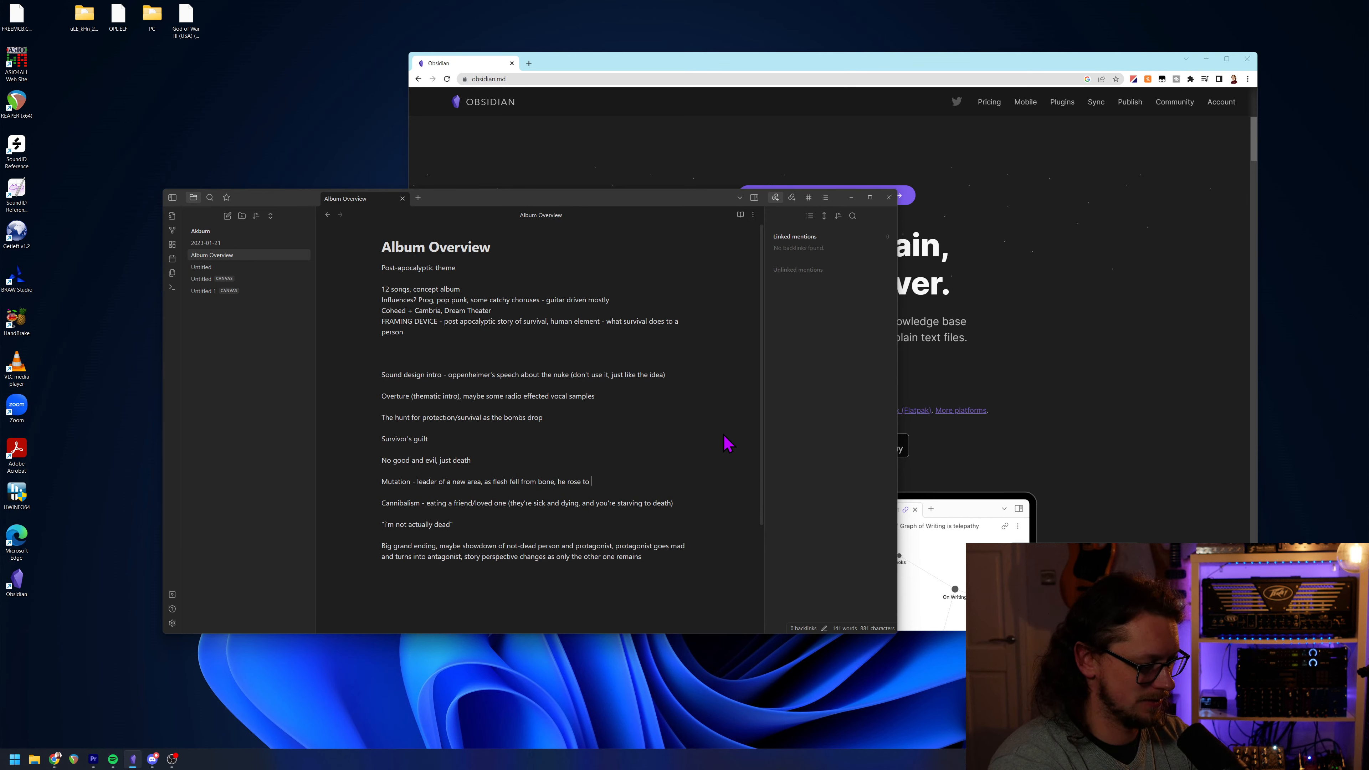
type("his thronw")
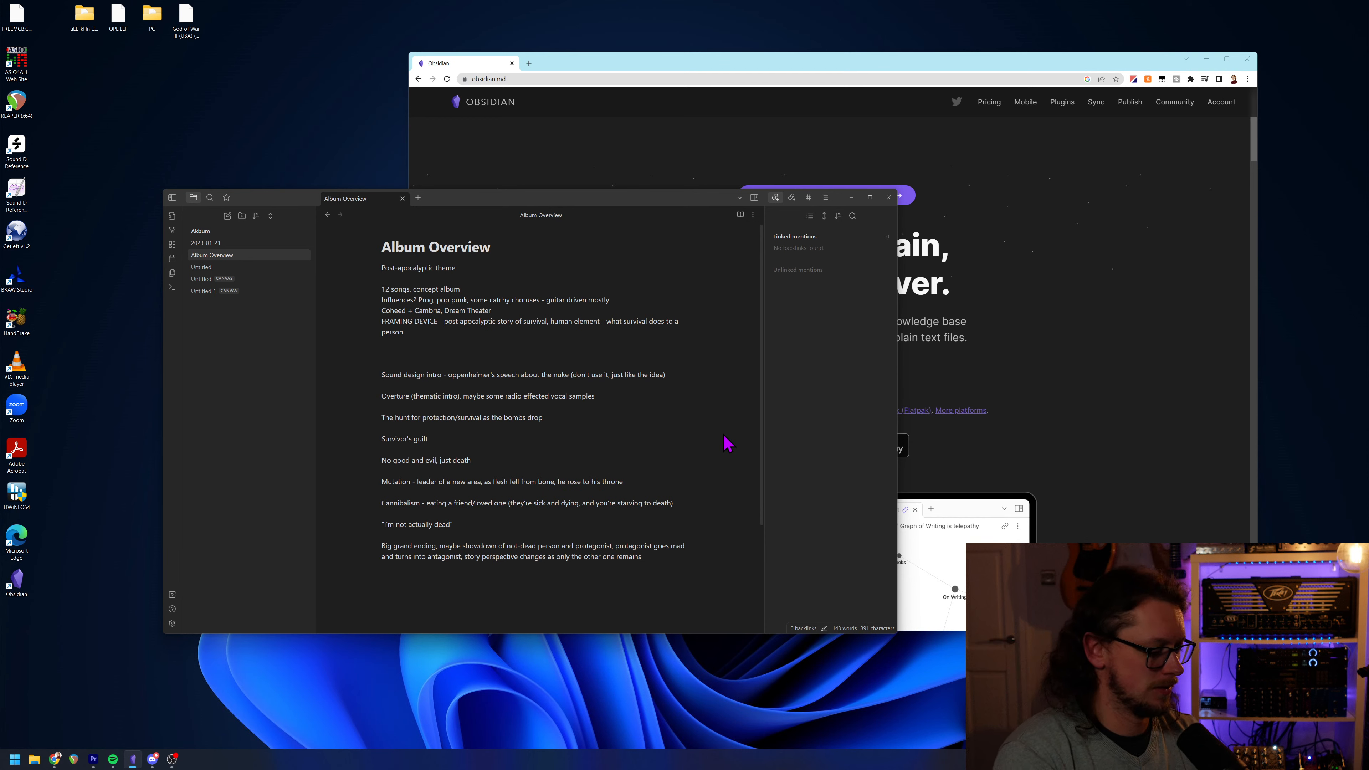
type("\"")
left_click(486, 481)
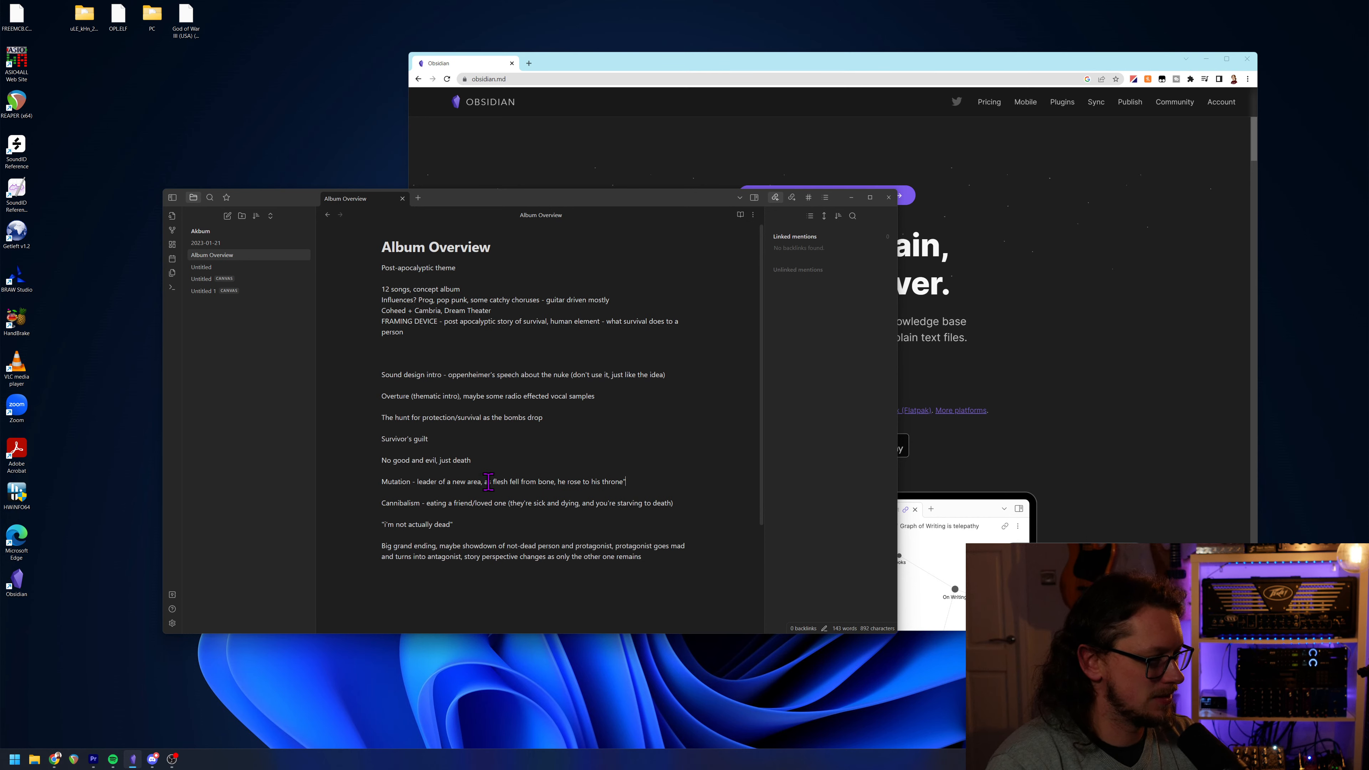
type("\"")
left_click(664, 479)
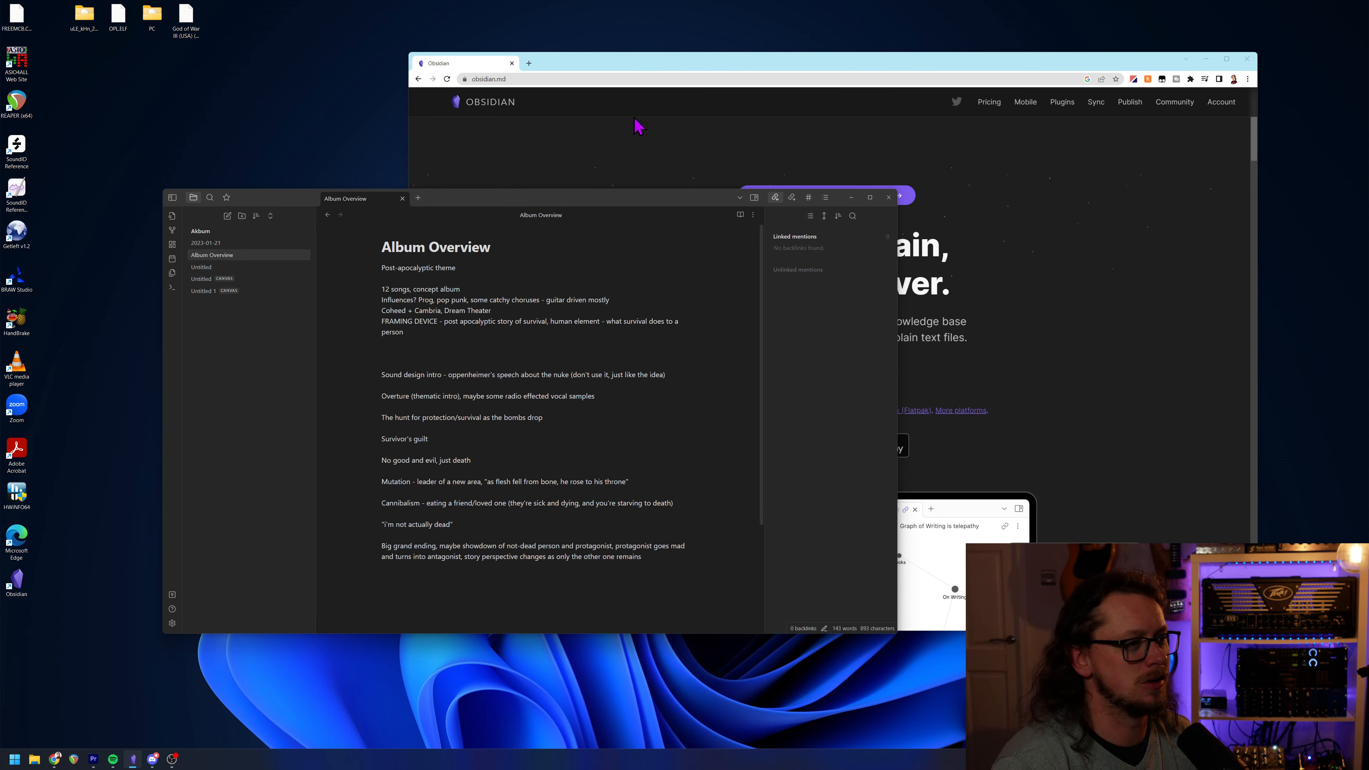
Move the note window lower on the desktop and insert three blank lines between the Mutation and Cannibalism lines.
left_click_drag(612, 203, 564, 279)
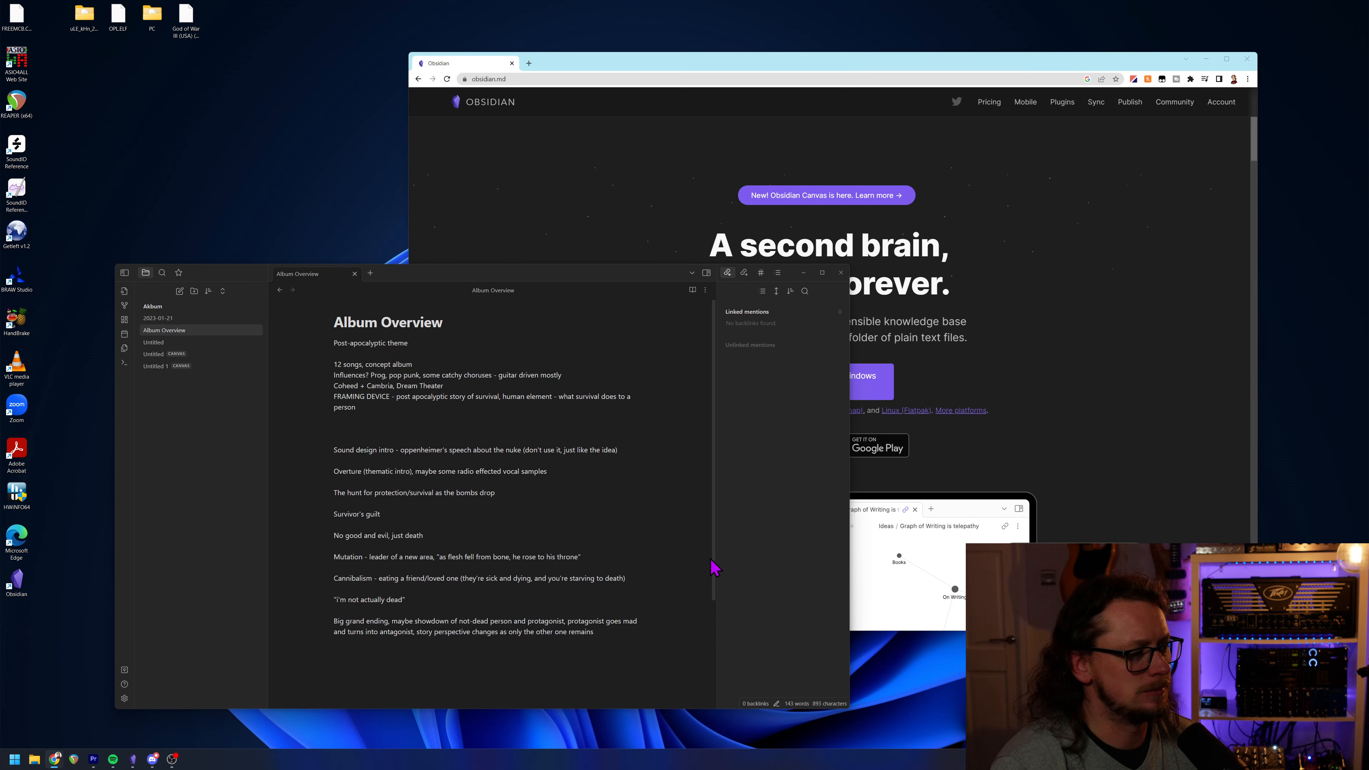
left_click(472, 535)
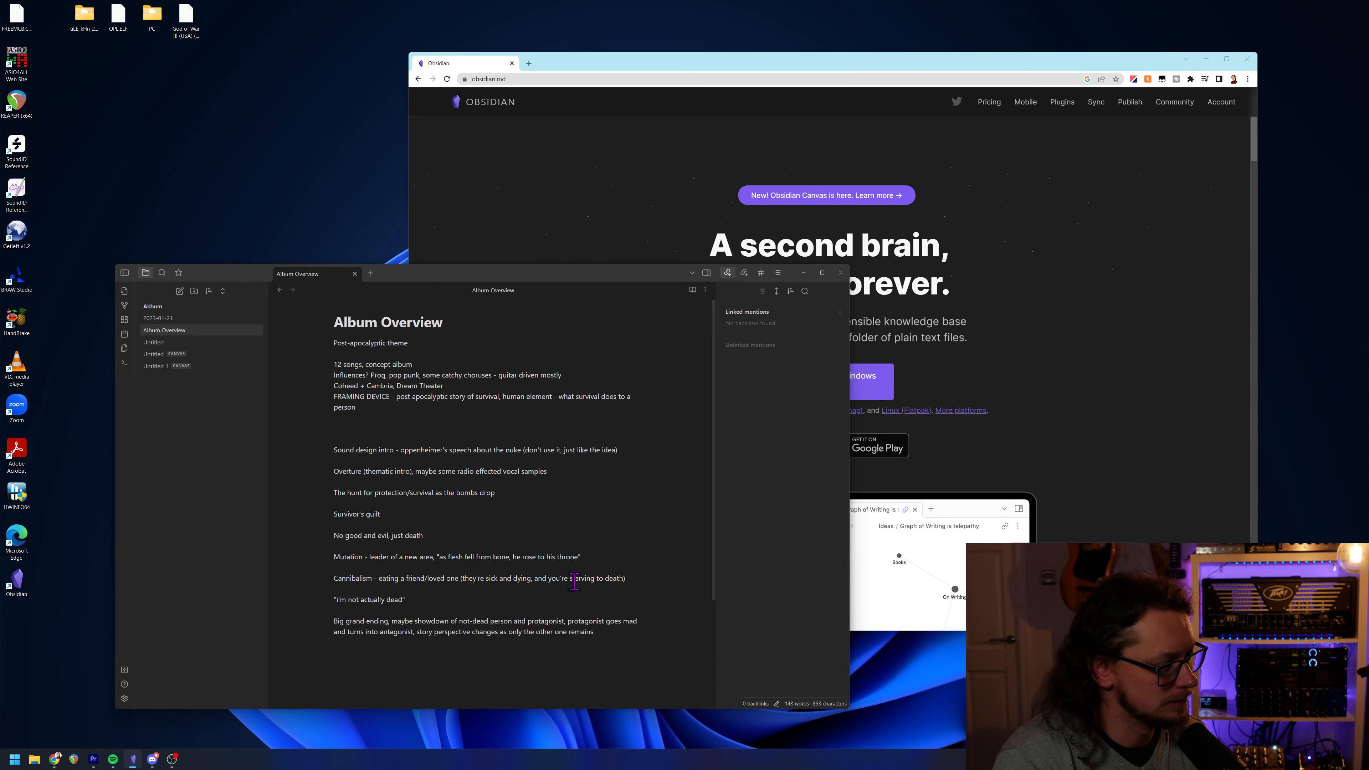
left_click(599, 559)
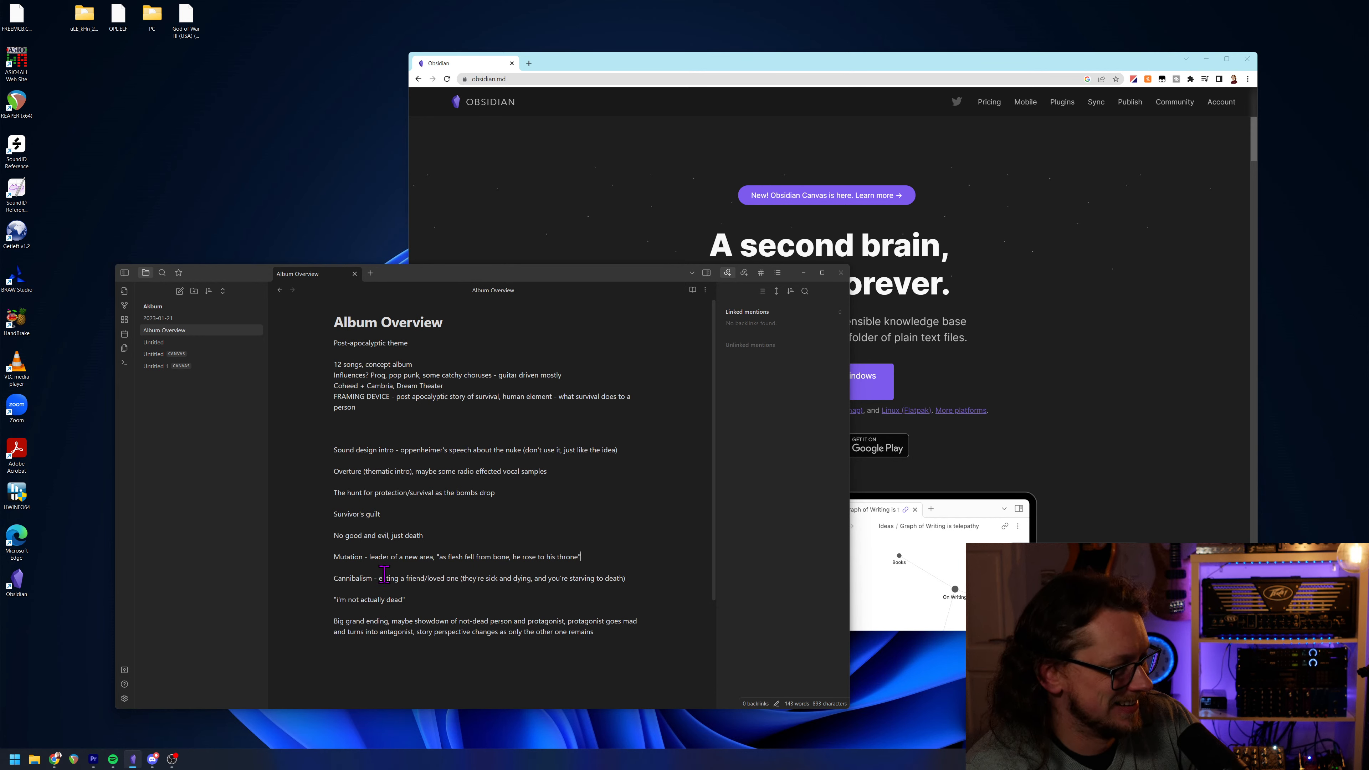
key("Return")
key("Return")
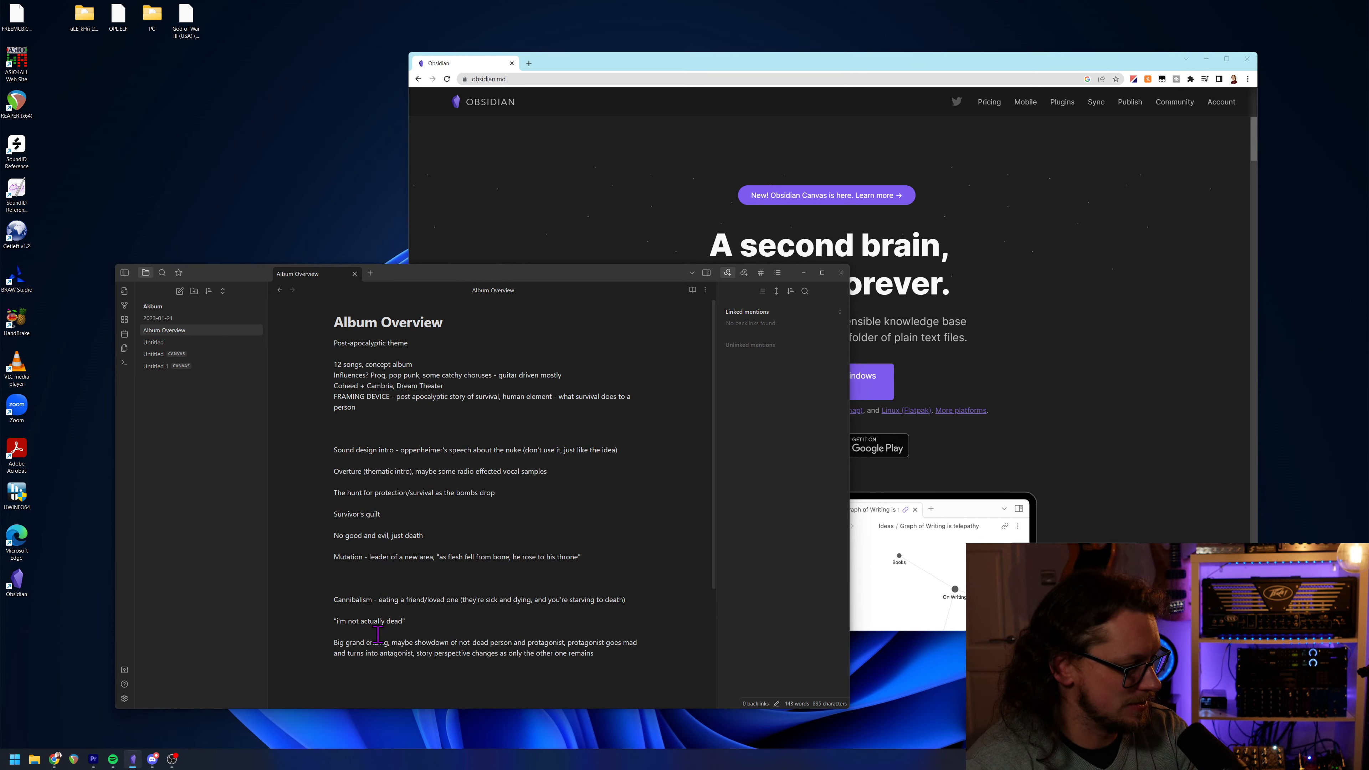
key("Return")
left_click_drag(594, 664, 327, 612)
left_click(336, 612)
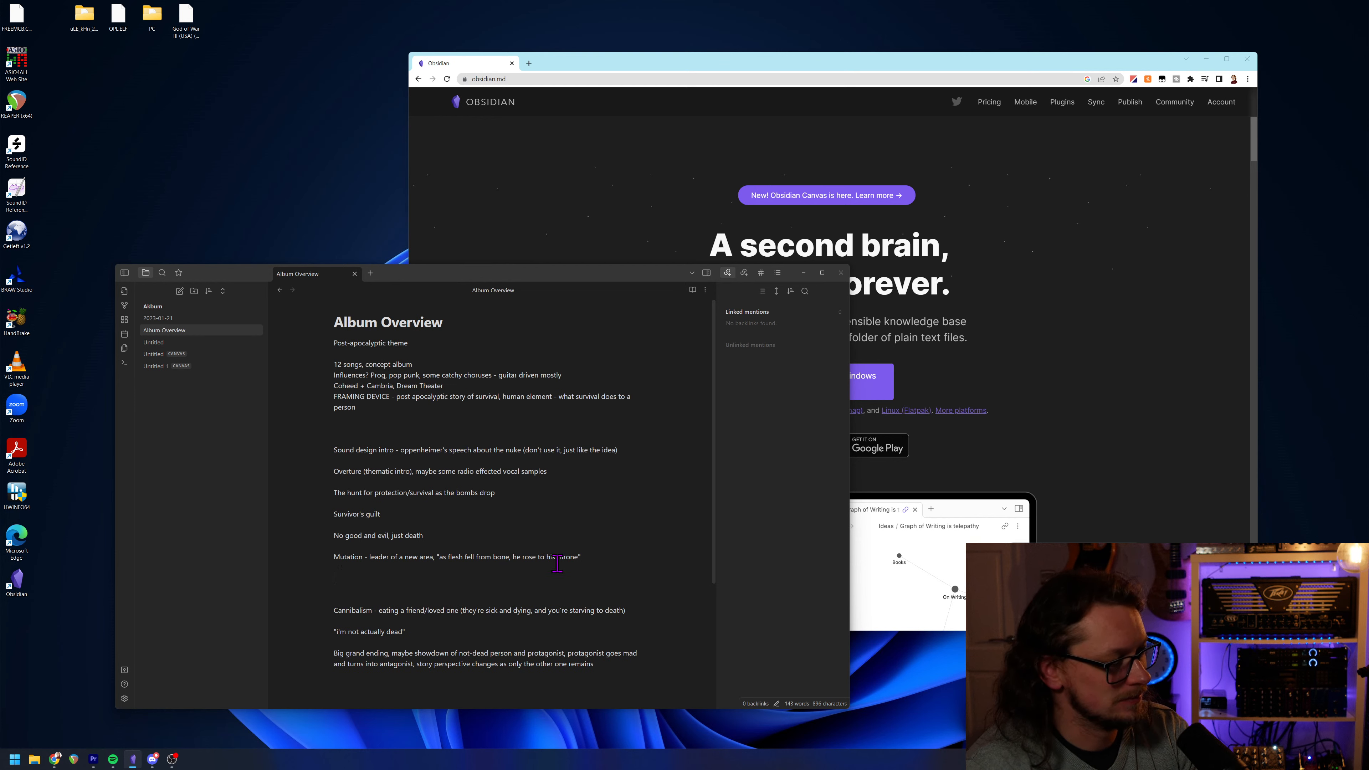
left_click_drag(419, 544, 452, 583)
left_click(452, 582)
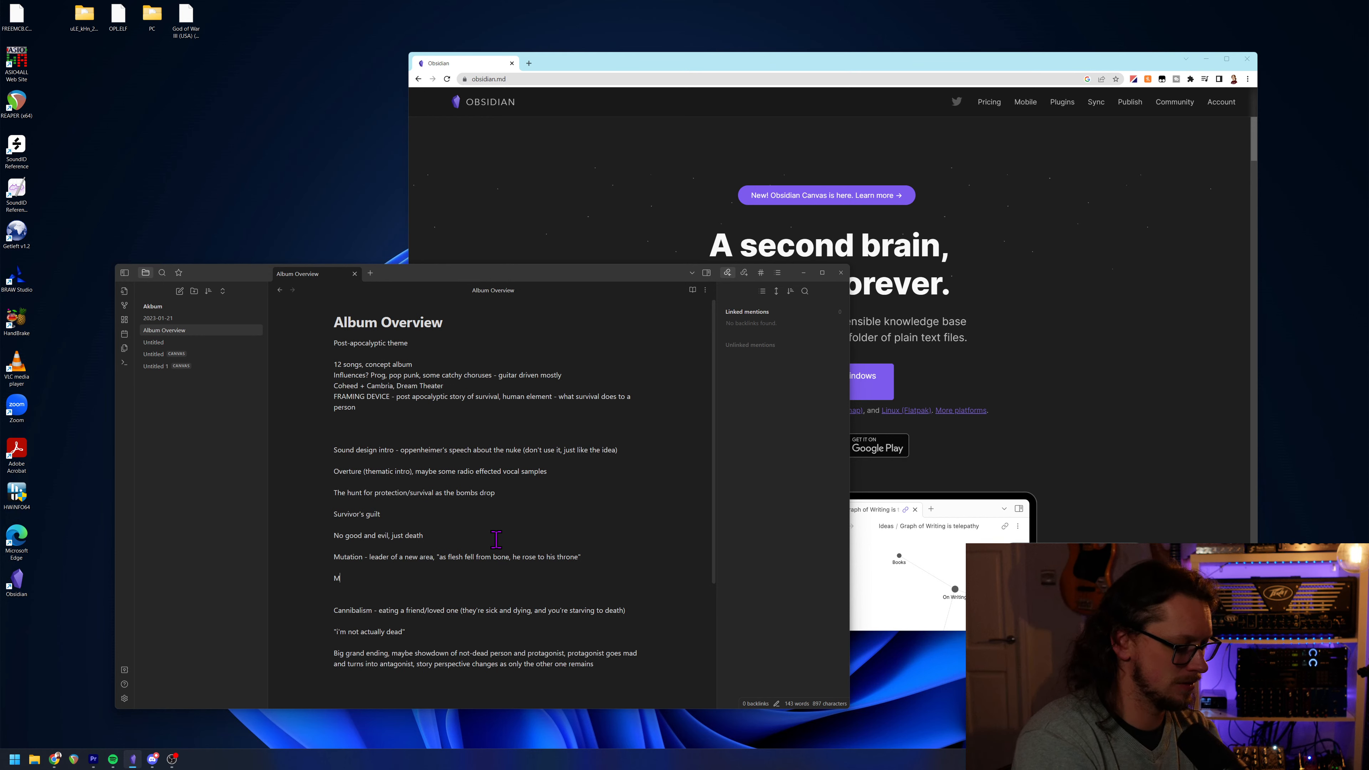
Begin a new line below the Mutation line with "Mutation pt 2 - turns out the leader's".
type("Mutation p")
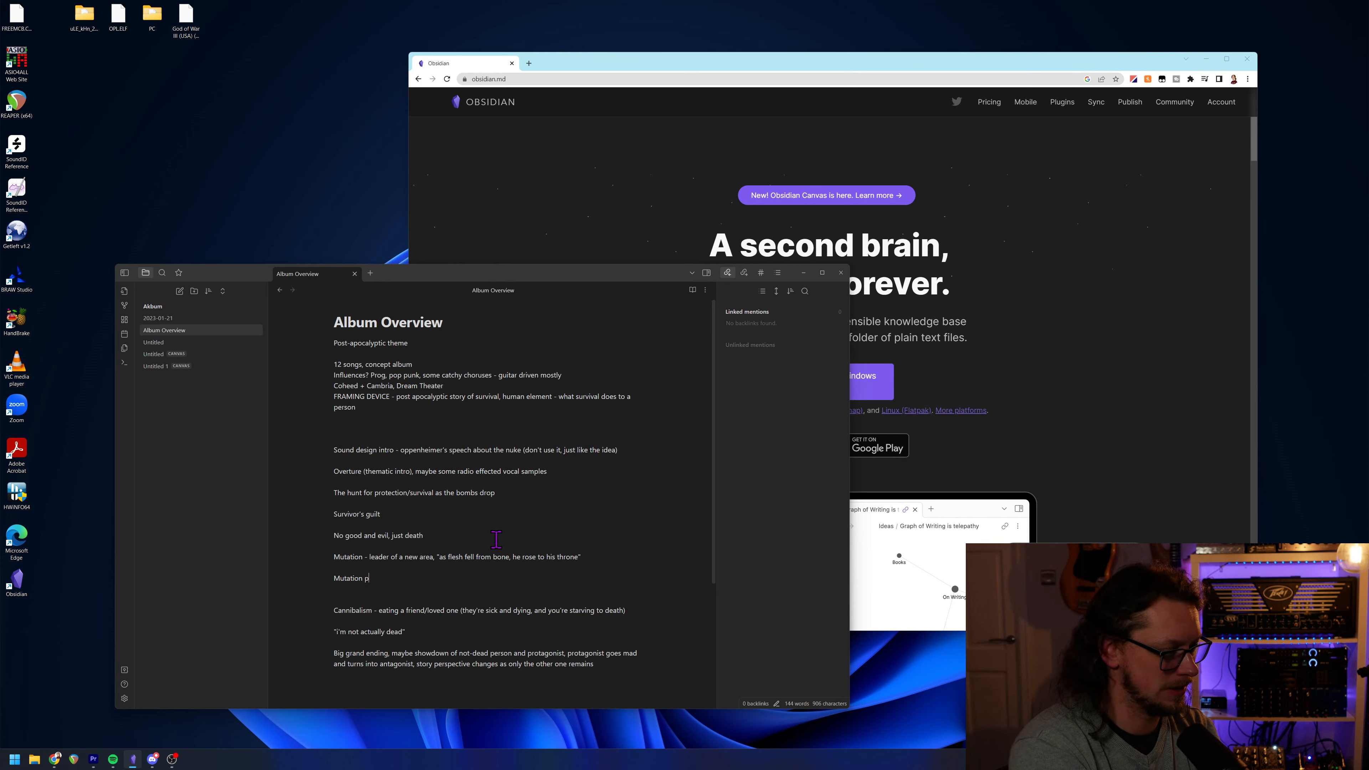
key("BackSpace")
key("BackSpace")
type("tr ")
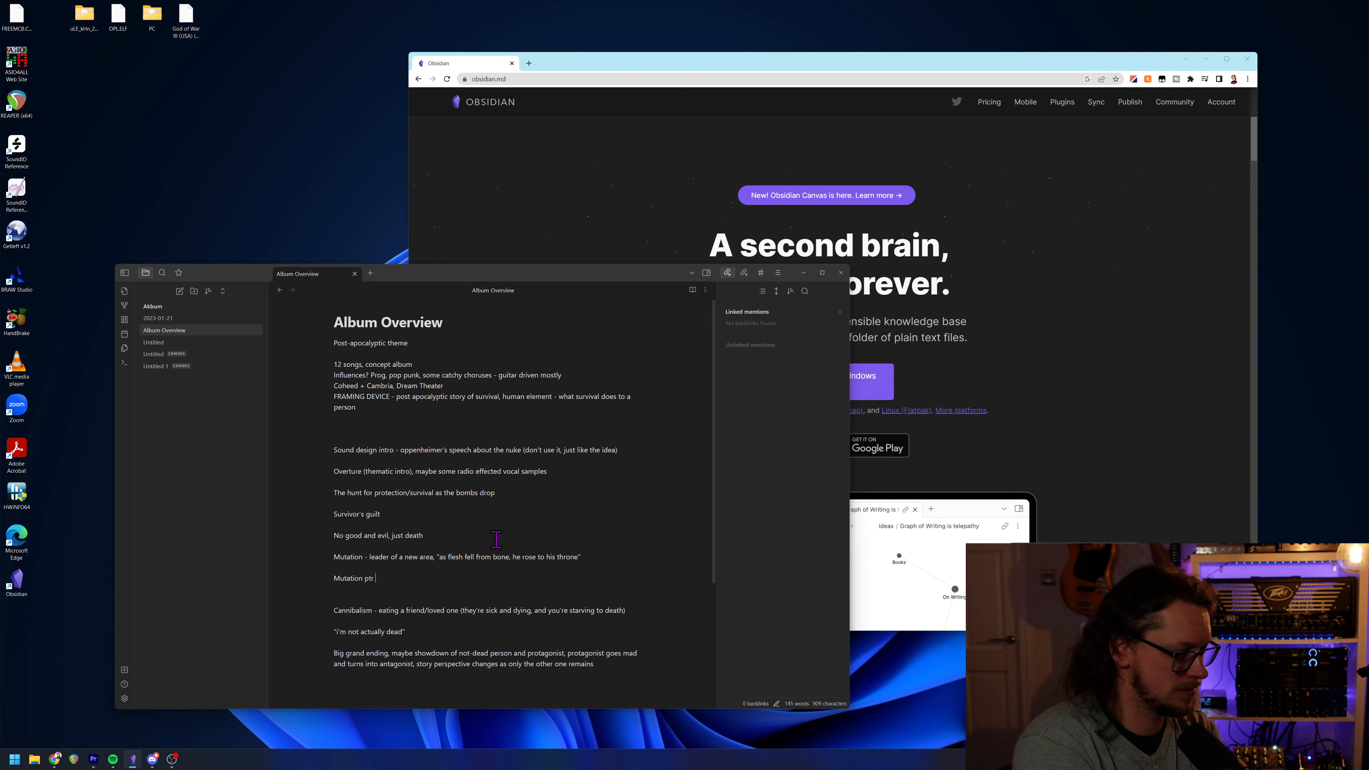
key("BackSpace")
key("BackSpace")
type(" 2 - turns out the leader's")
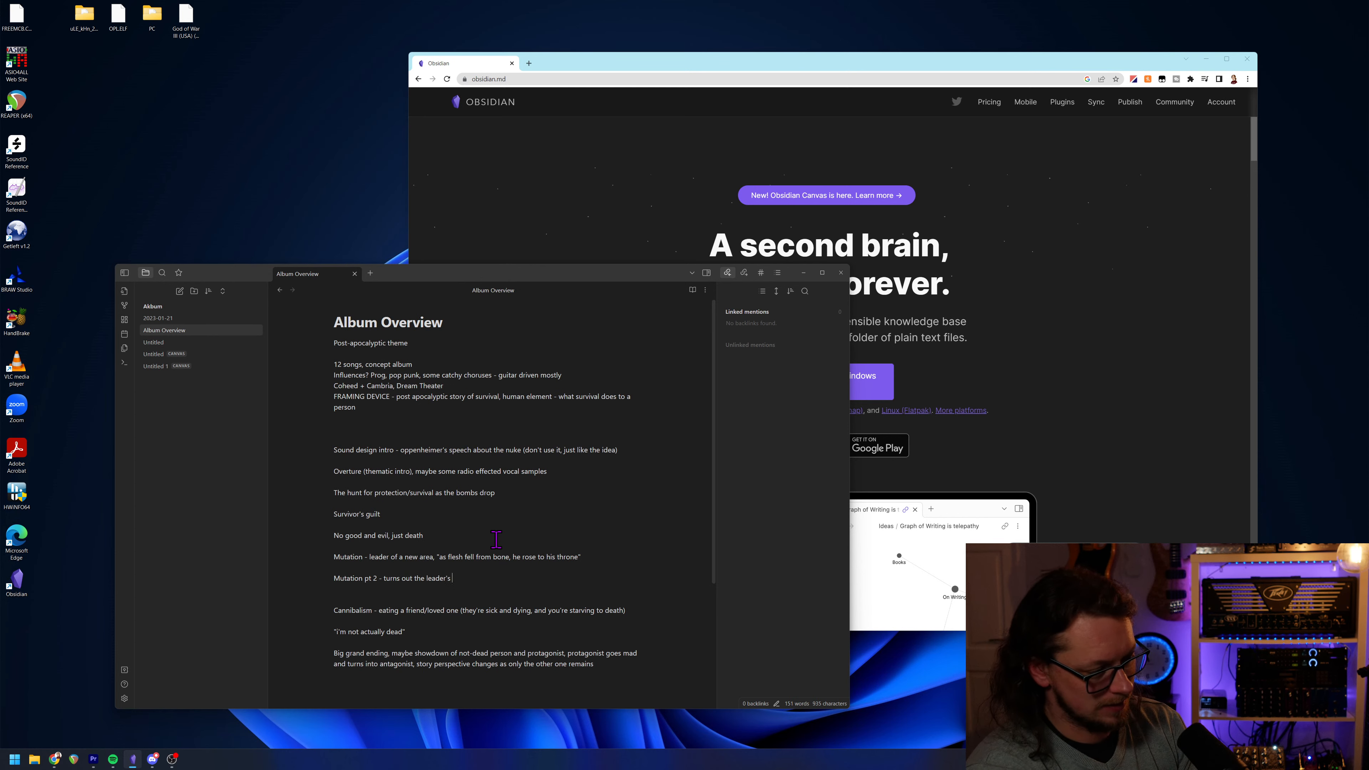
Continue the "Mutation pt 2" line with "heightened strength was brain damage,".
type(" he")
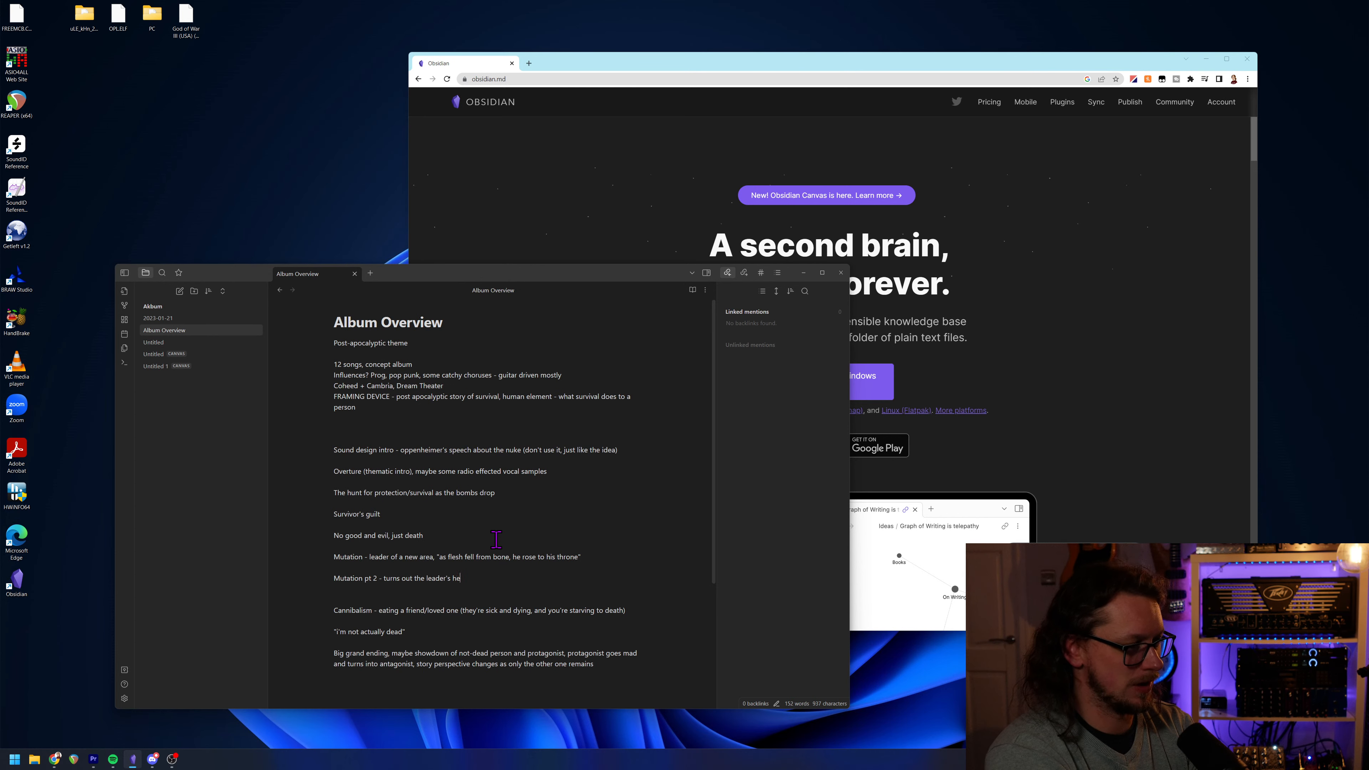
type("ightened str")
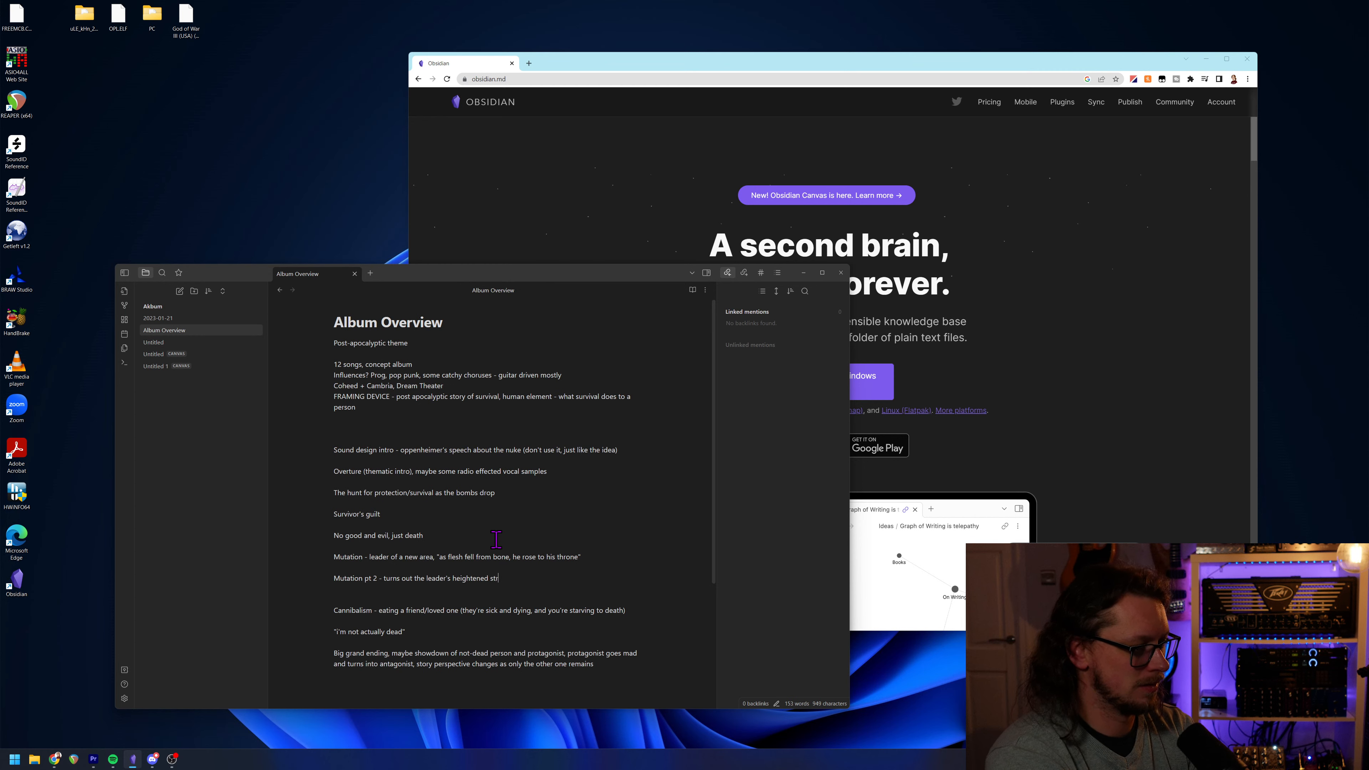
type("engh")
key("BackSpace")
type("th ")
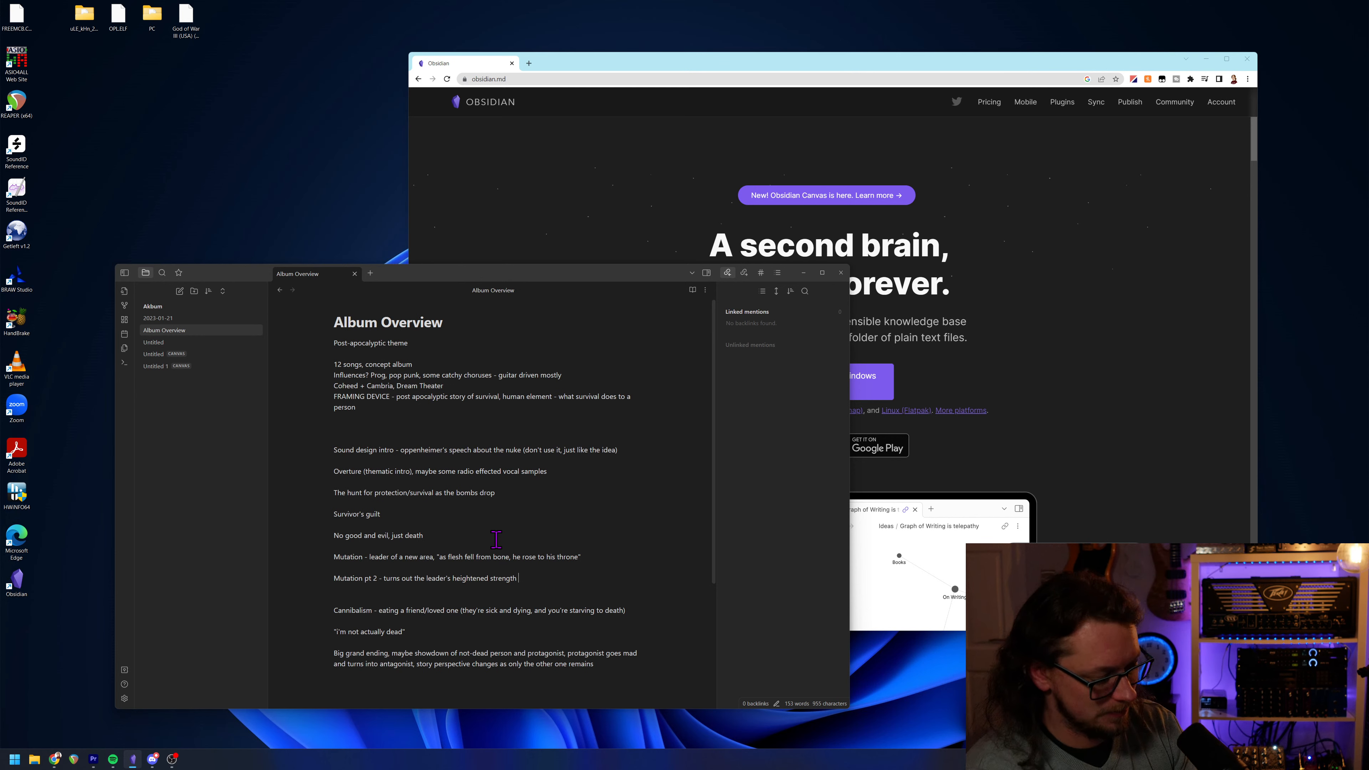
type("wa")
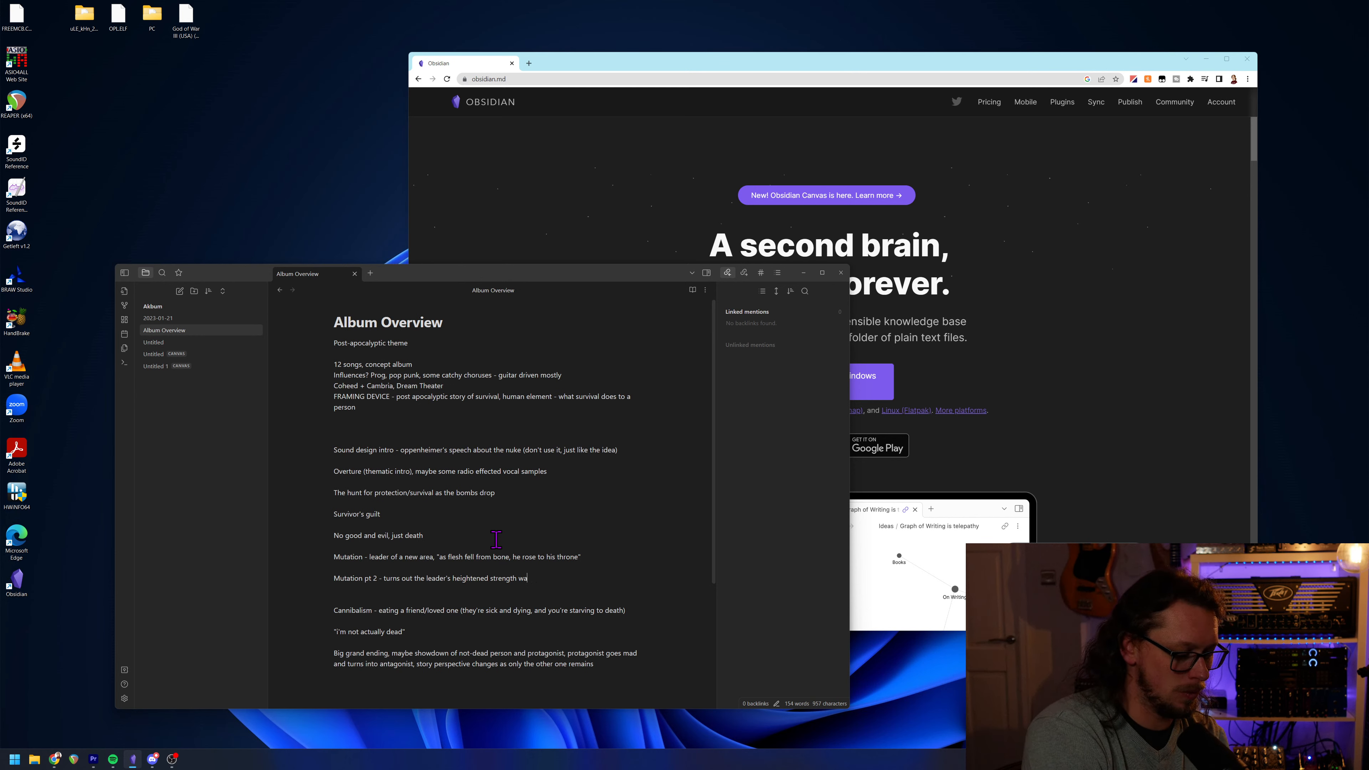
type("s brain")
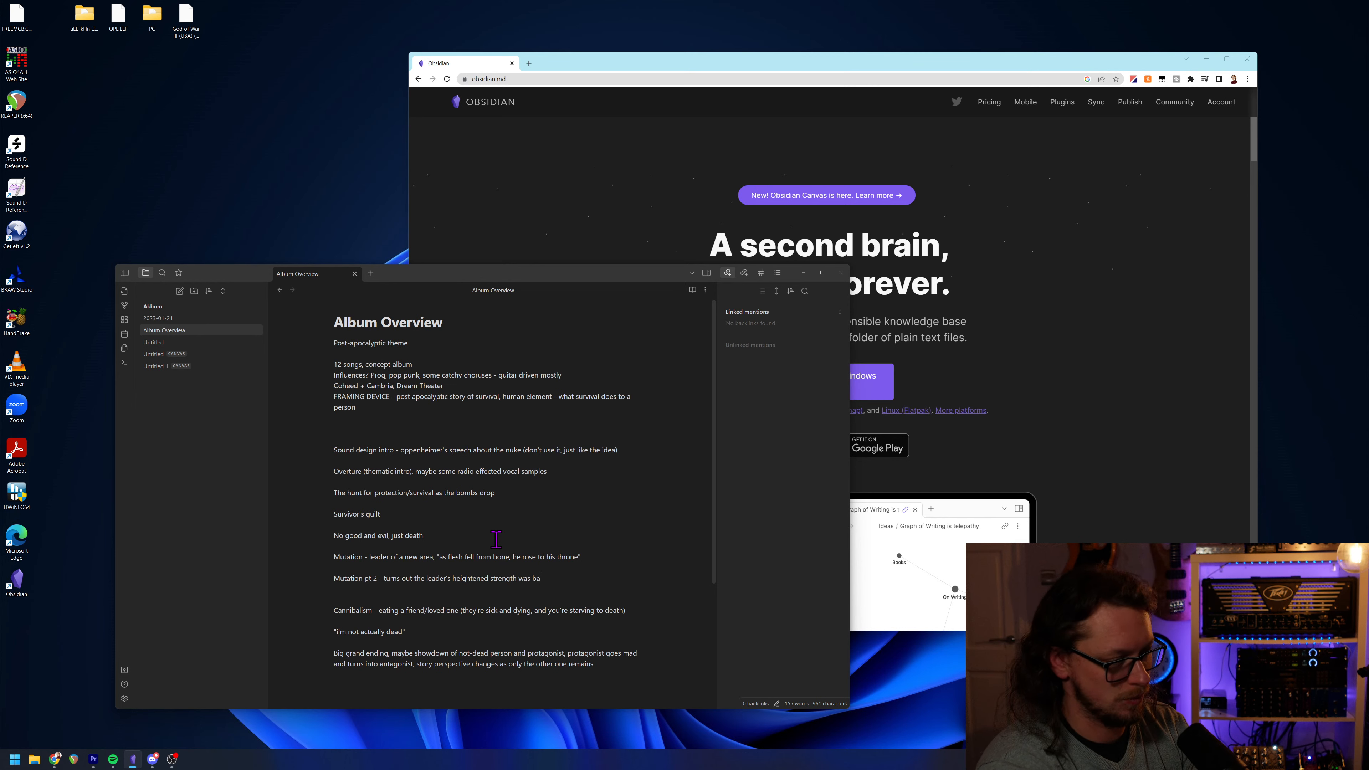
type(" damage, ")
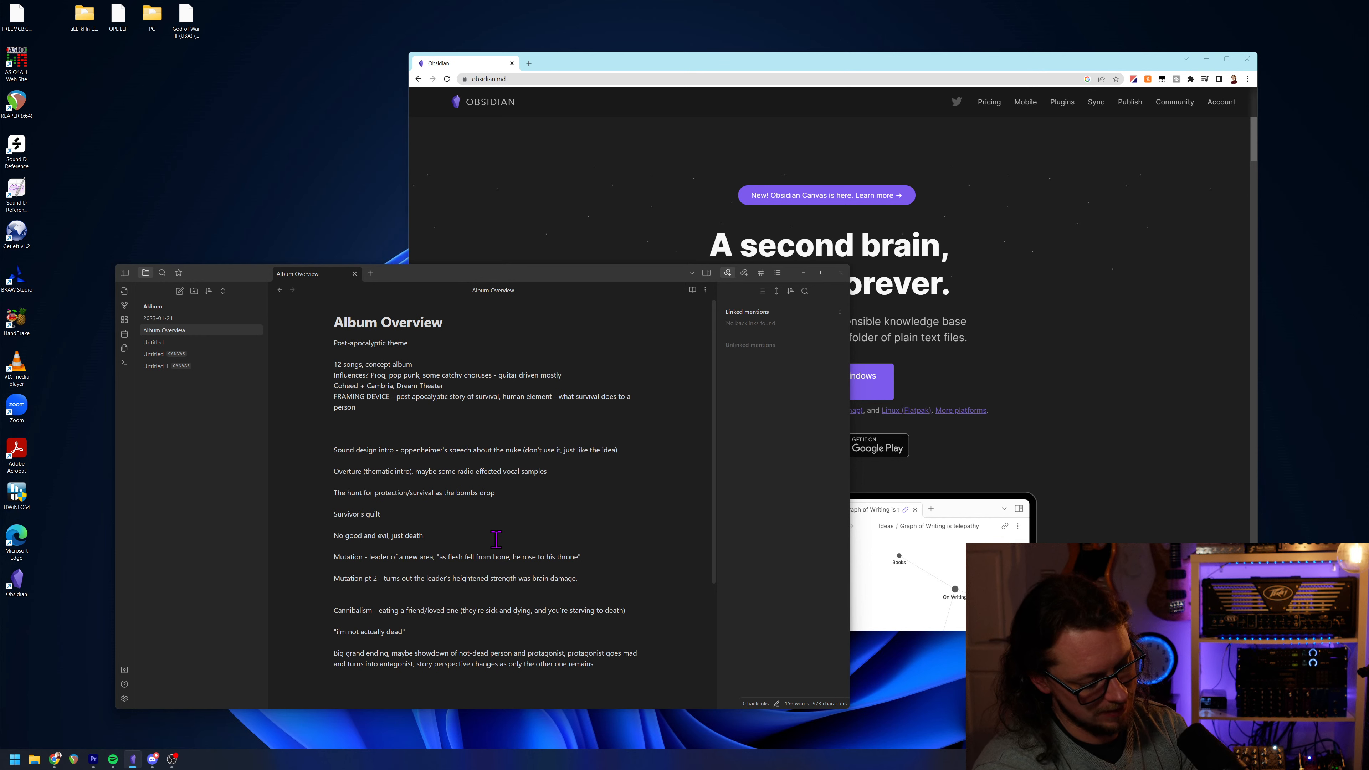
Finish the "Mutation pt 2" line with "eventually he just dies".
type("eventu")
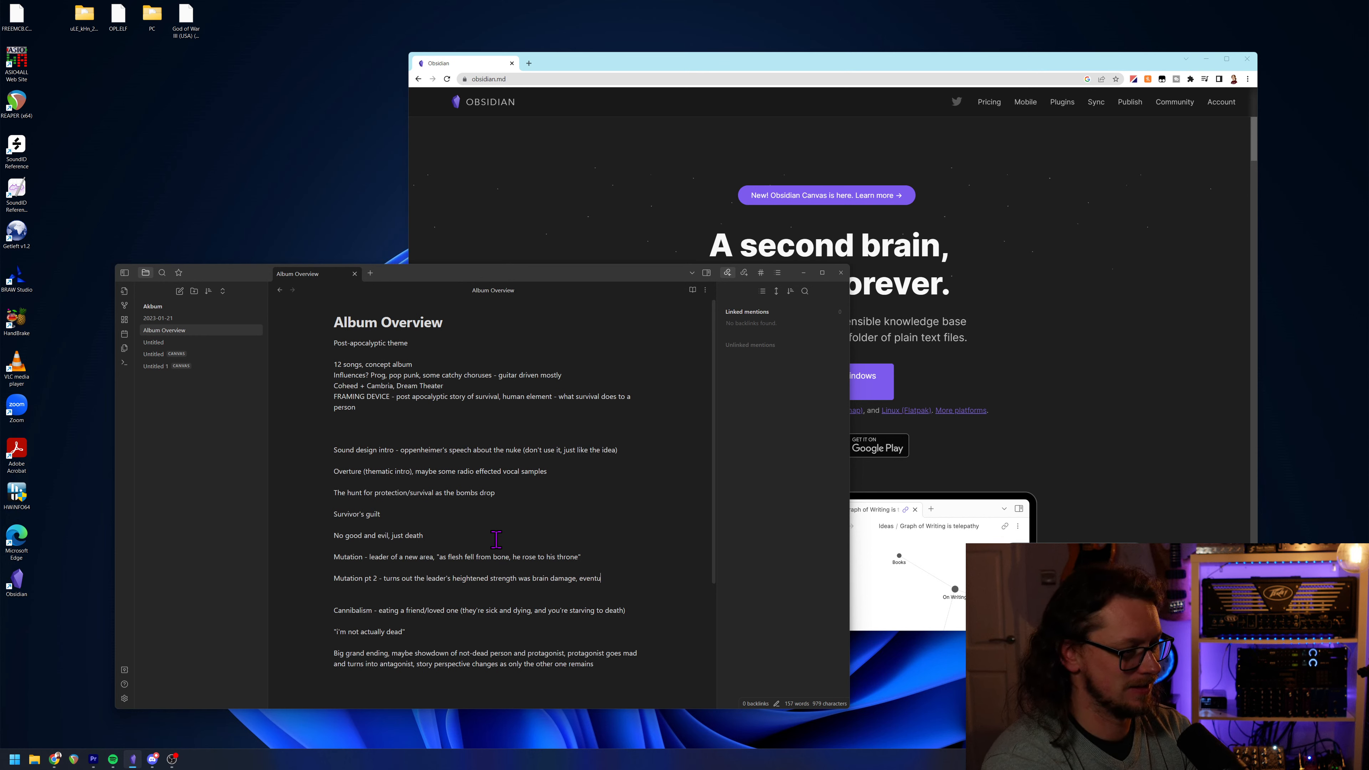
type("a")
type("lly he ")
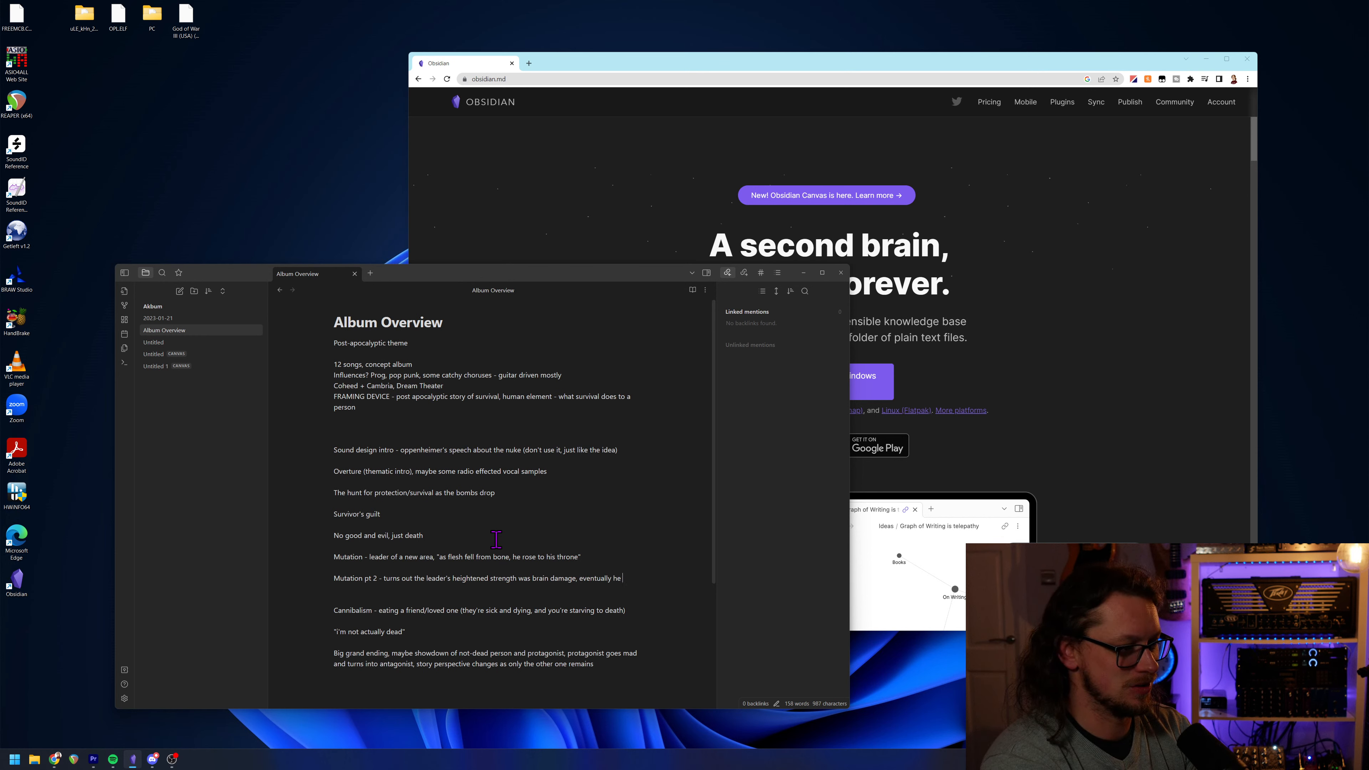
type("just die")
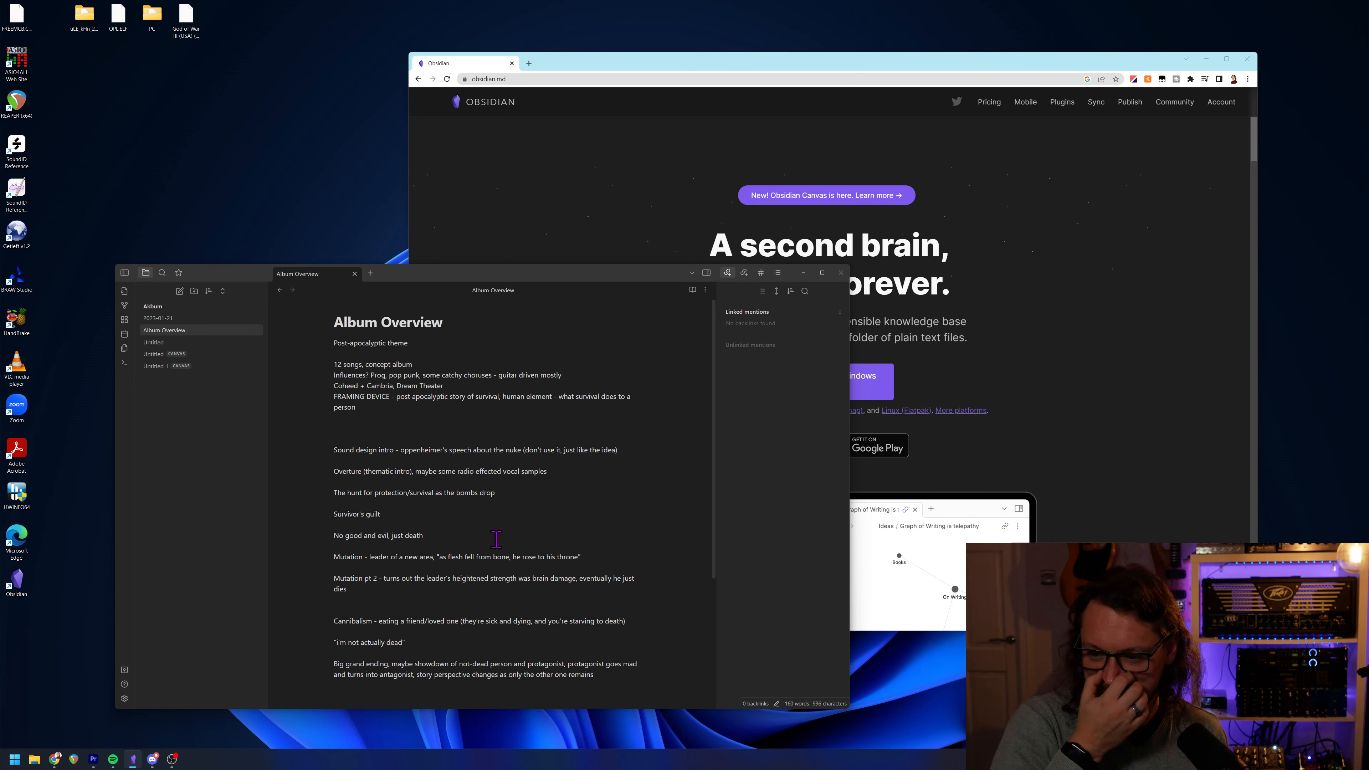
type("s")
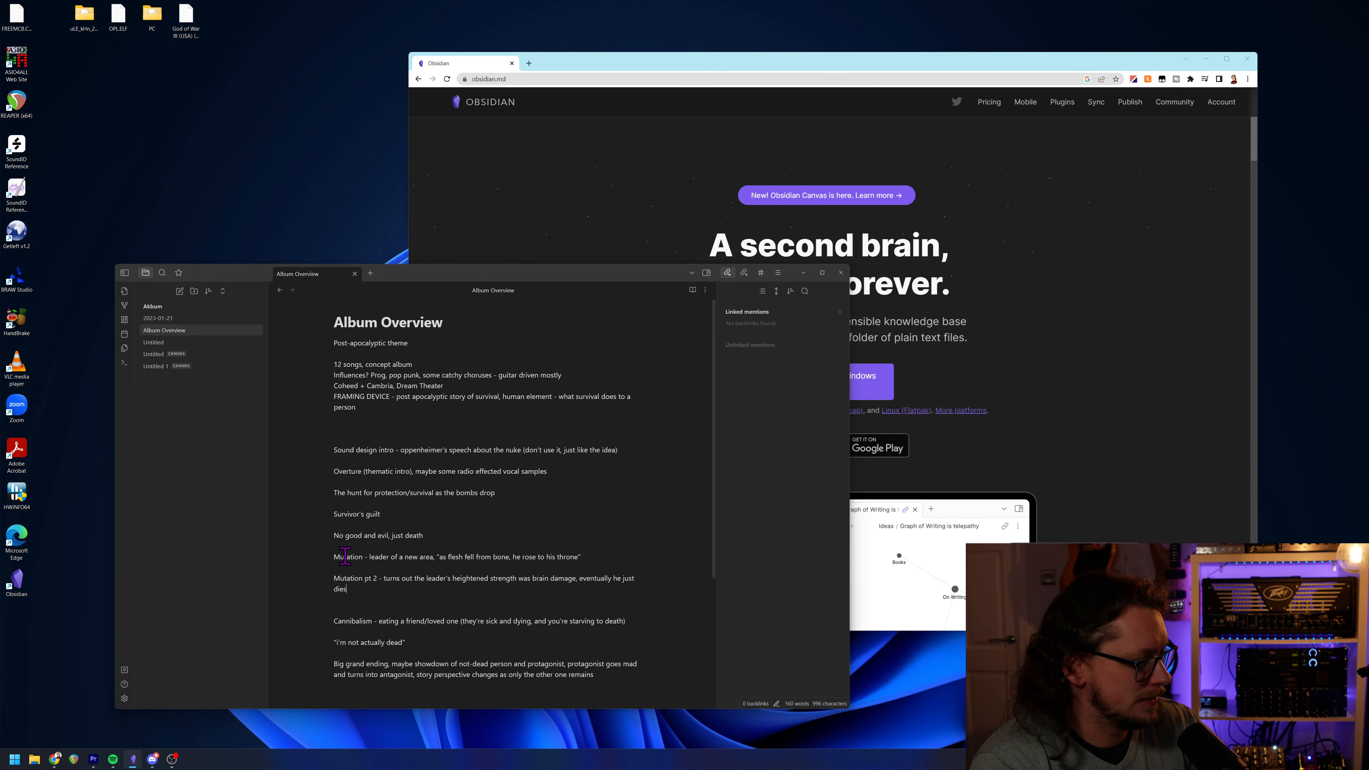
scroll(350, 653, "down", 1)
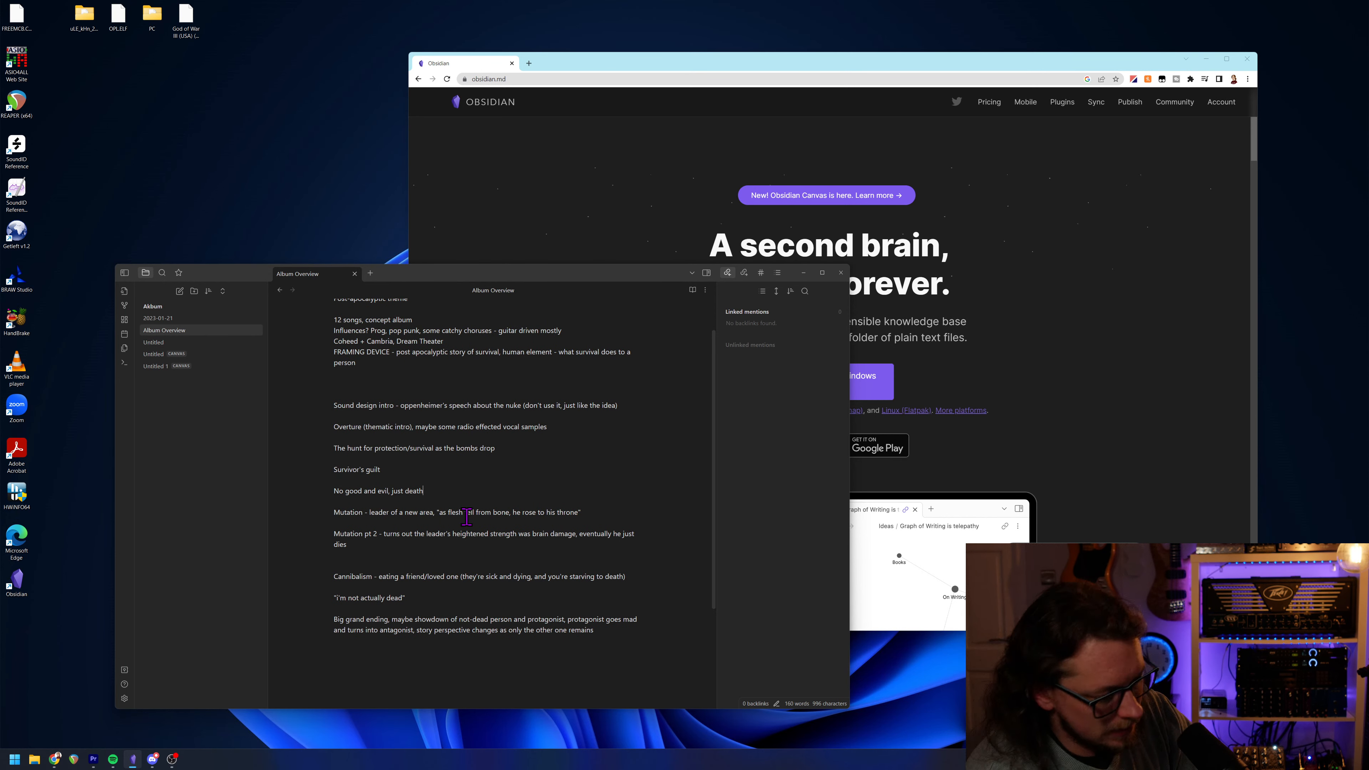
Add a new line "Meeting up with another survivor" between the "No good and evil, just death" and Mutation lines.
key("Return")
key("Return")
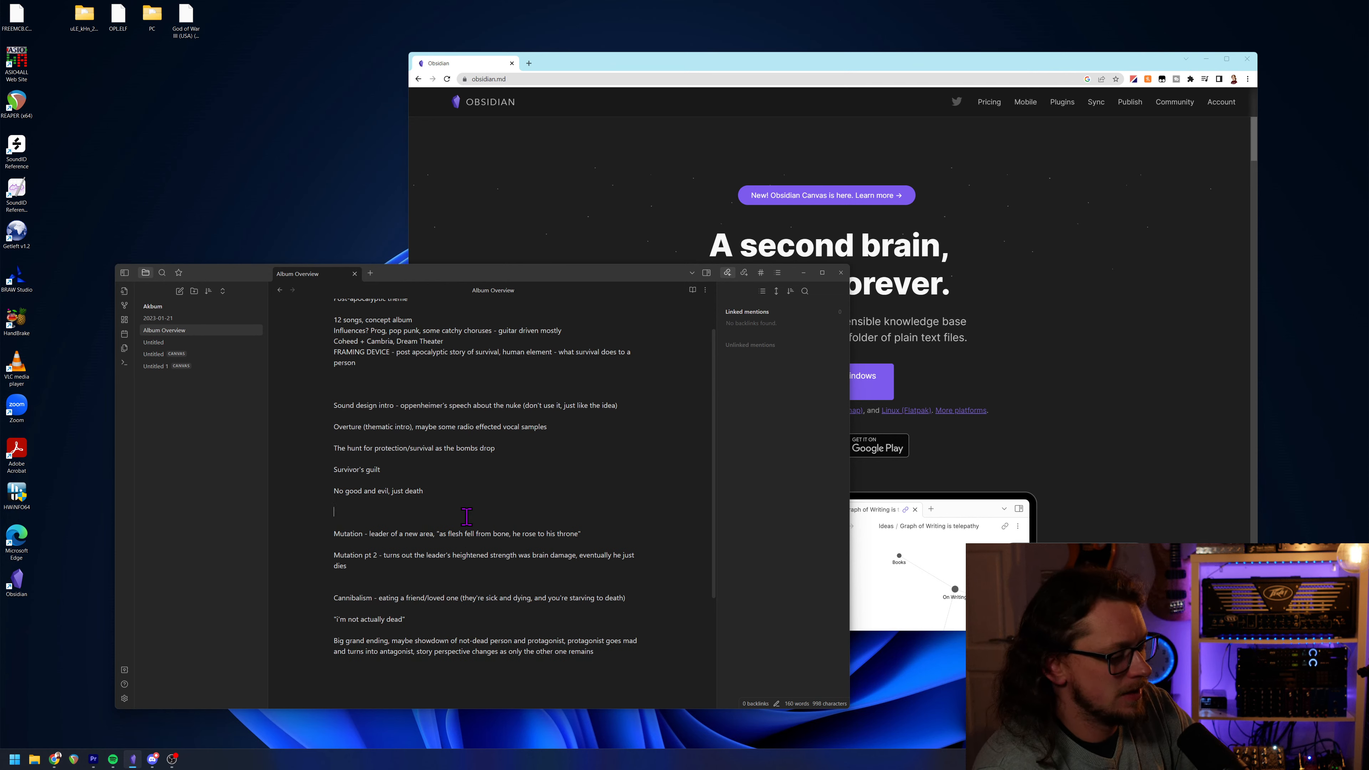
left_click_drag(331, 598, 610, 596)
left_click(395, 516)
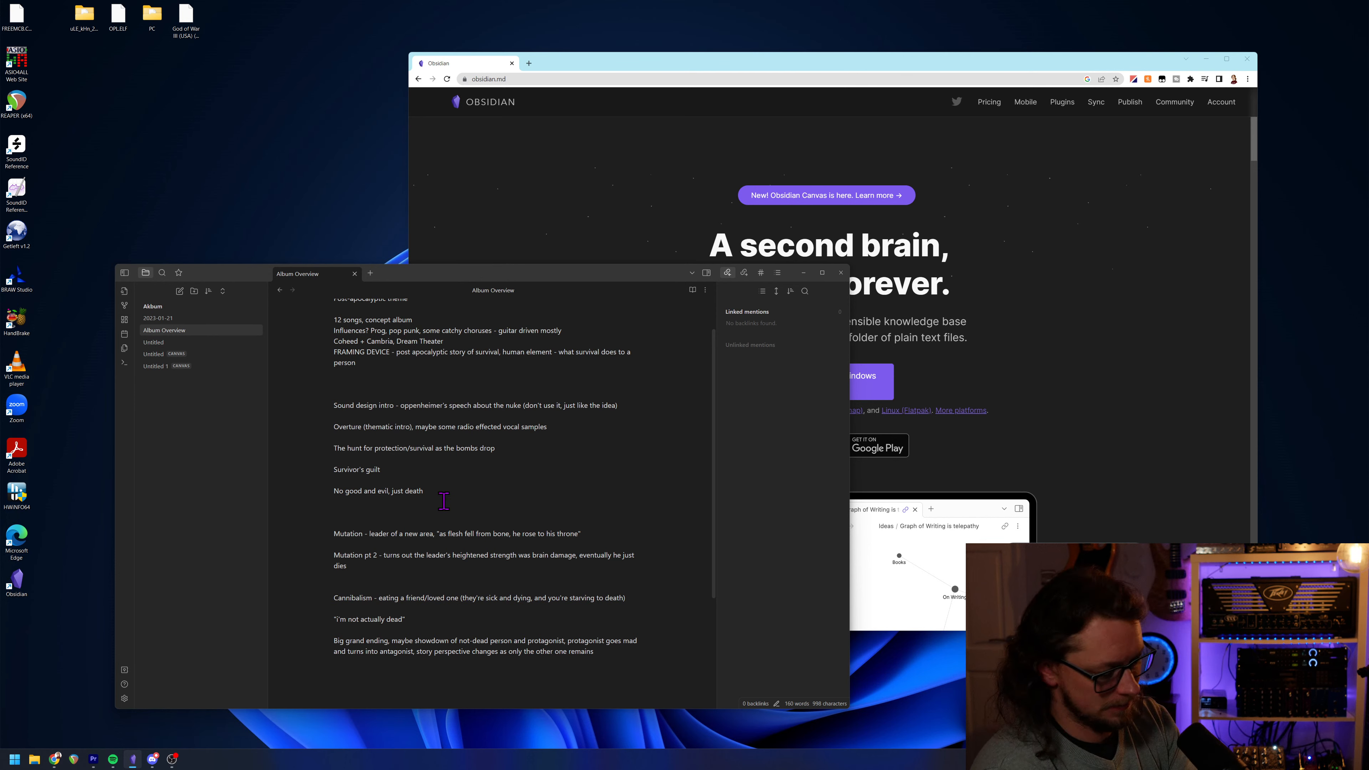
type("Meetign")
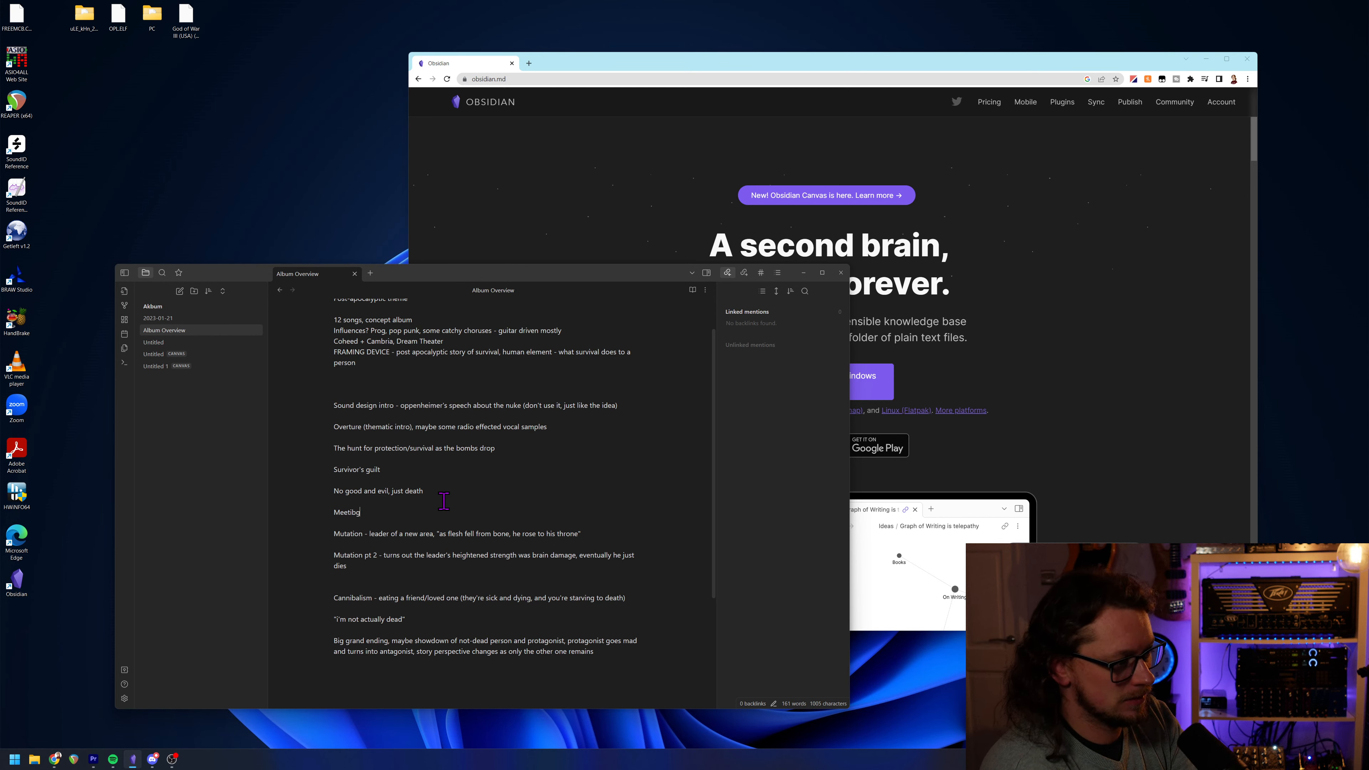
key("BackSpace")
type("ng up with ano")
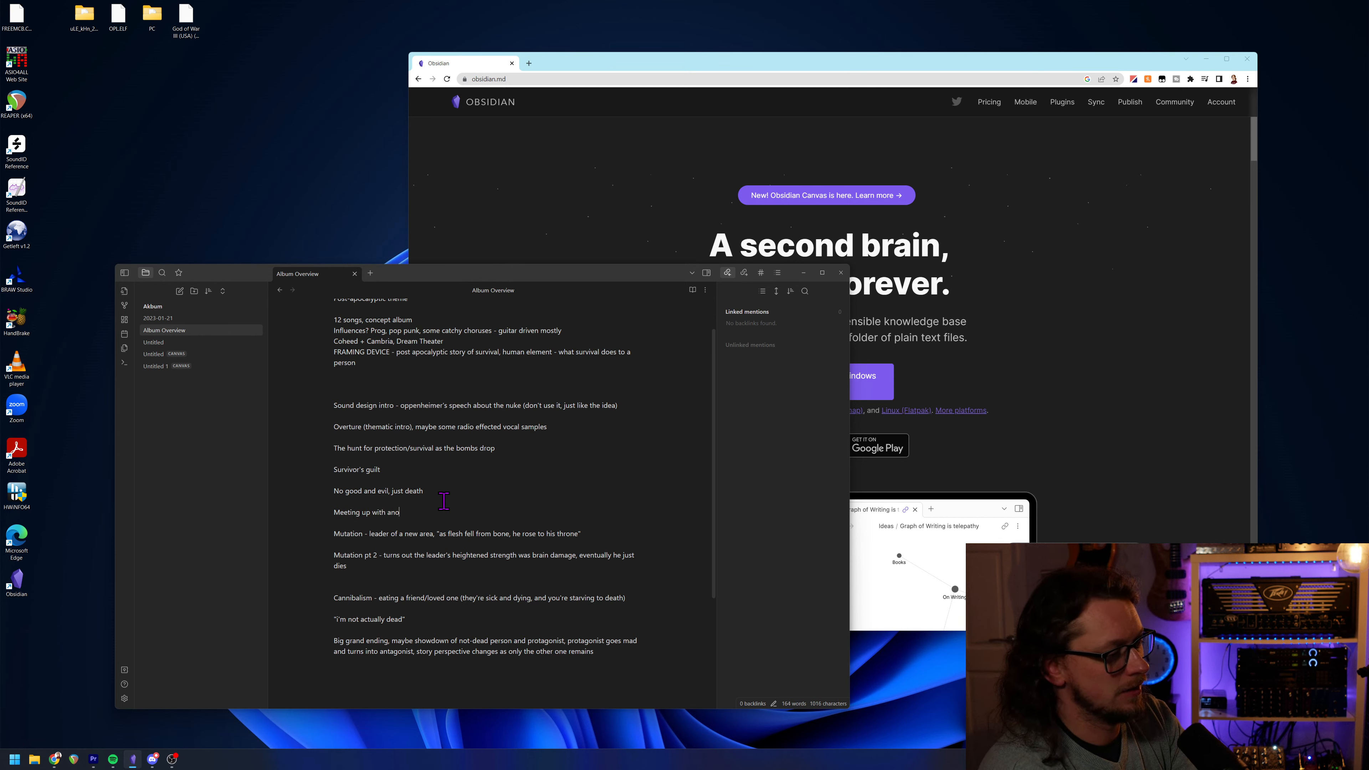
type("ther surv")
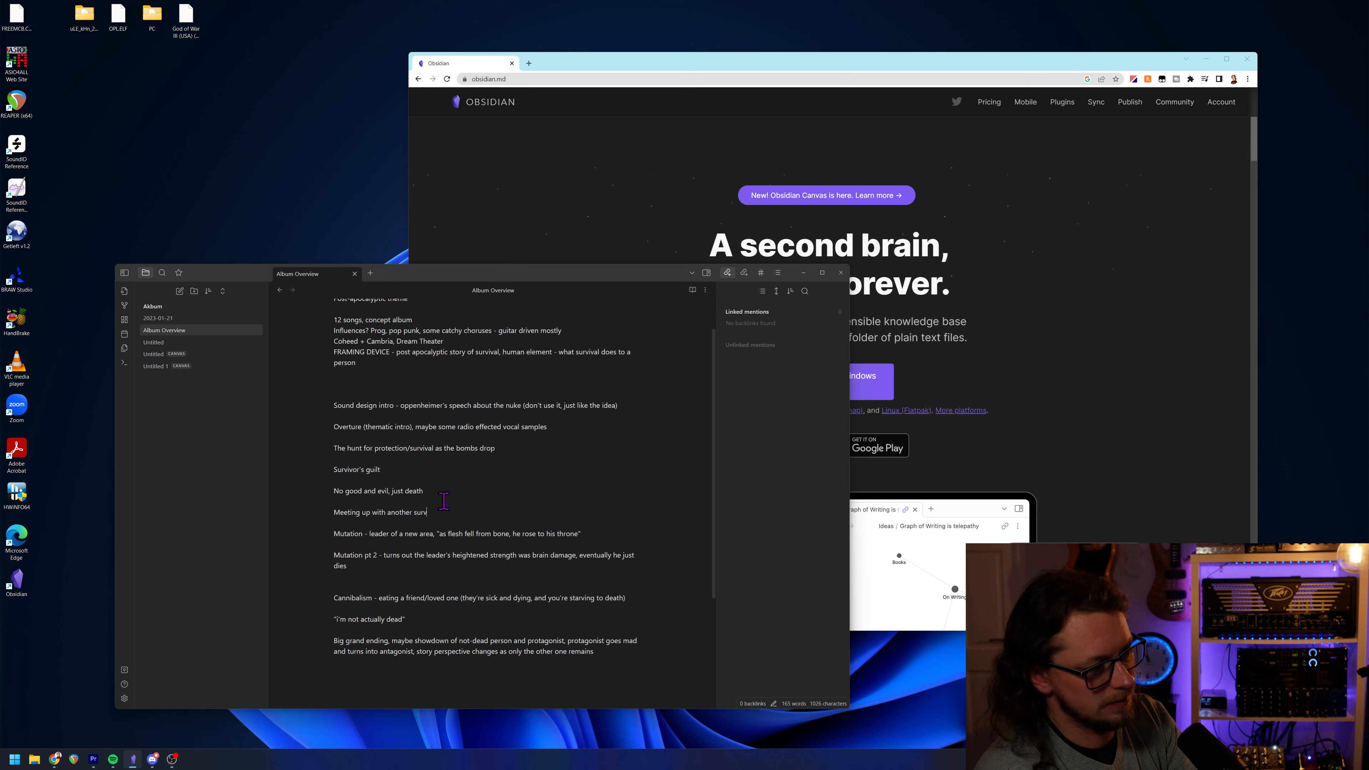
key("BackSpace")
key("BackSpace")
type("ivor")
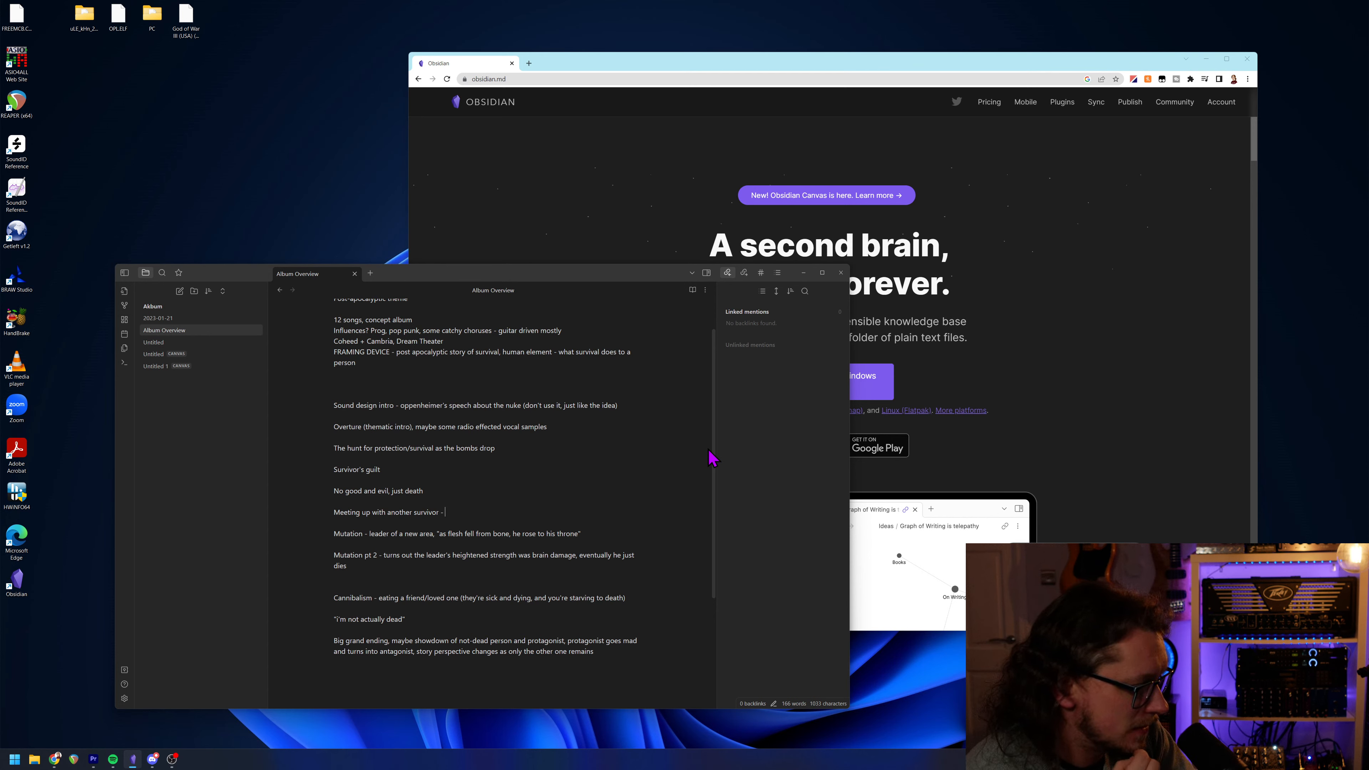
Continue the "Meeting up with another survivor" line with "- surprise, common goal,".
type("- ")
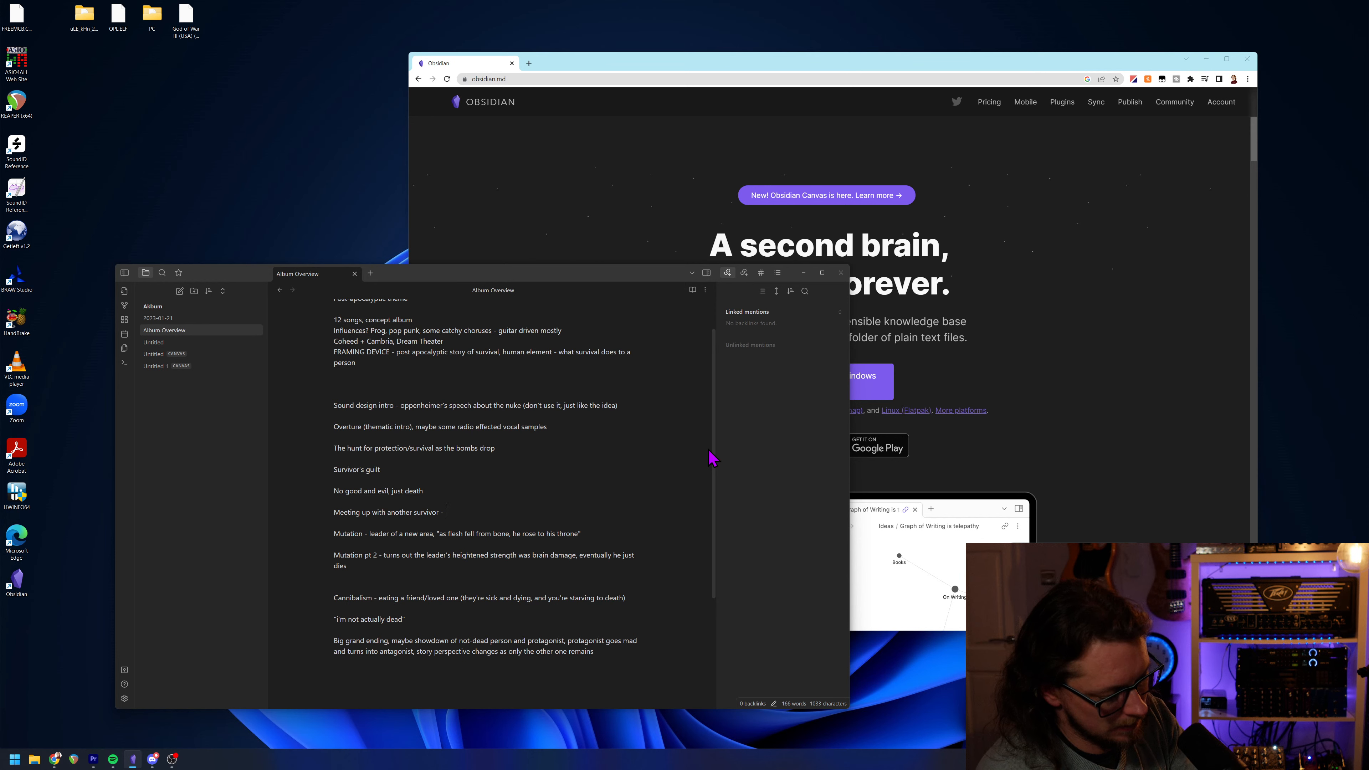
type("surprise")
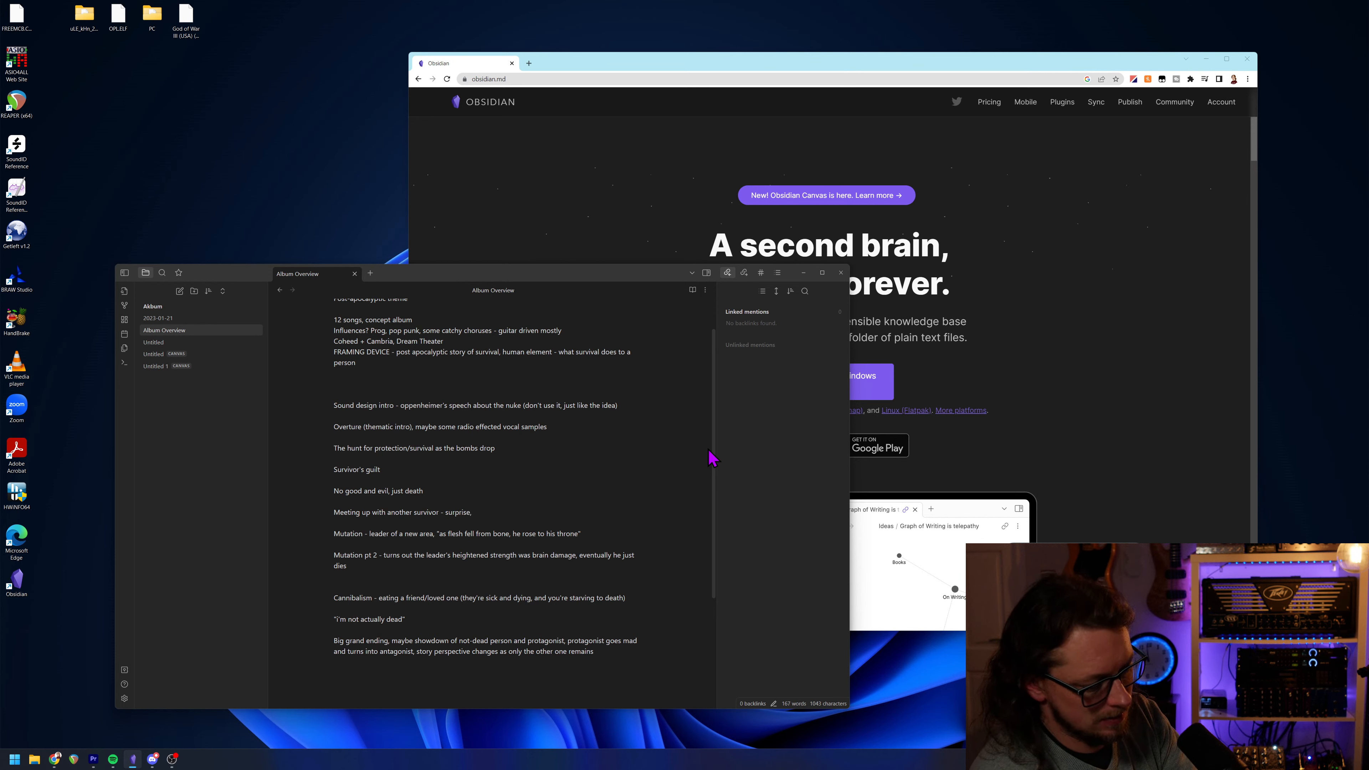
type(", common goal,")
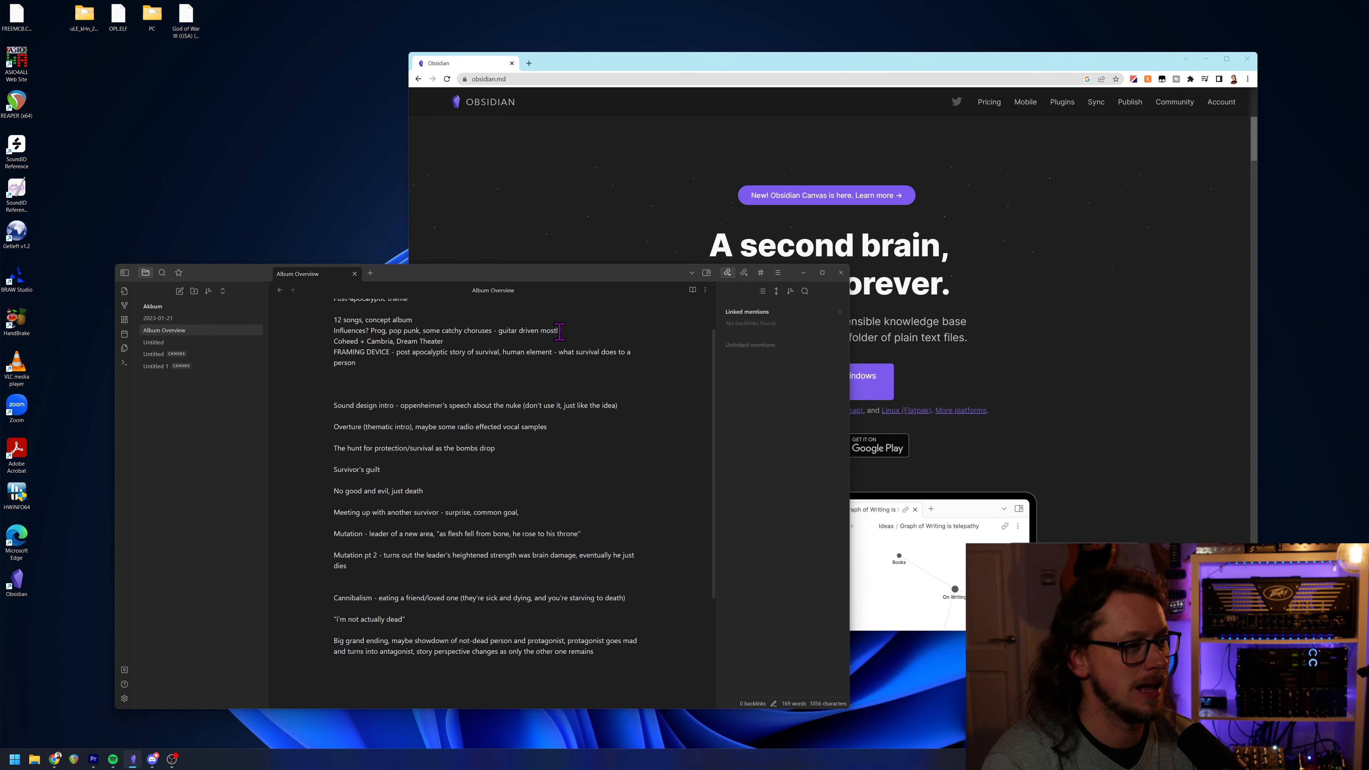
Make the note window taller by extending its upper edge and insert one more blank line above the Cannibalism line.
left_click_drag(575, 265, 577, 229)
scroll(572, 361, "up", 1)
scroll(572, 361, "up", 1)
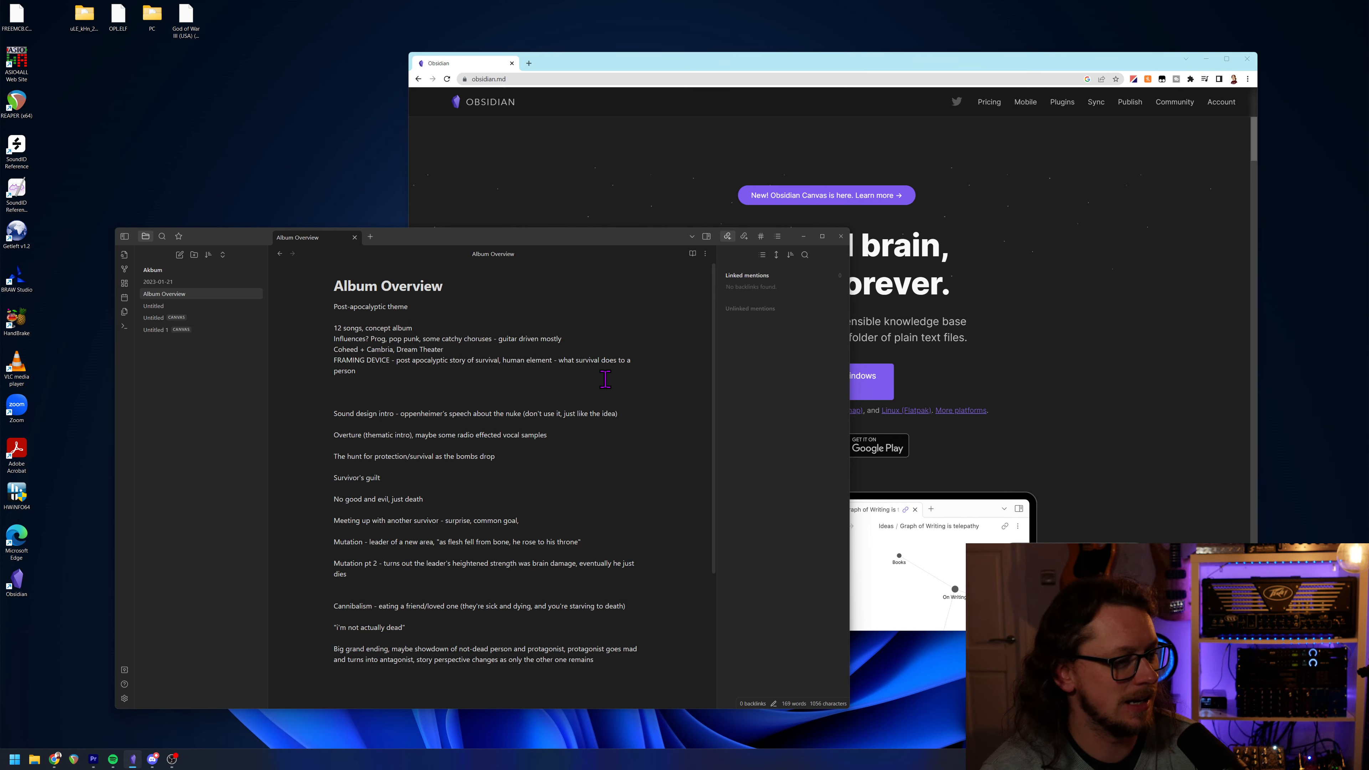
left_click(426, 592)
key("Return")
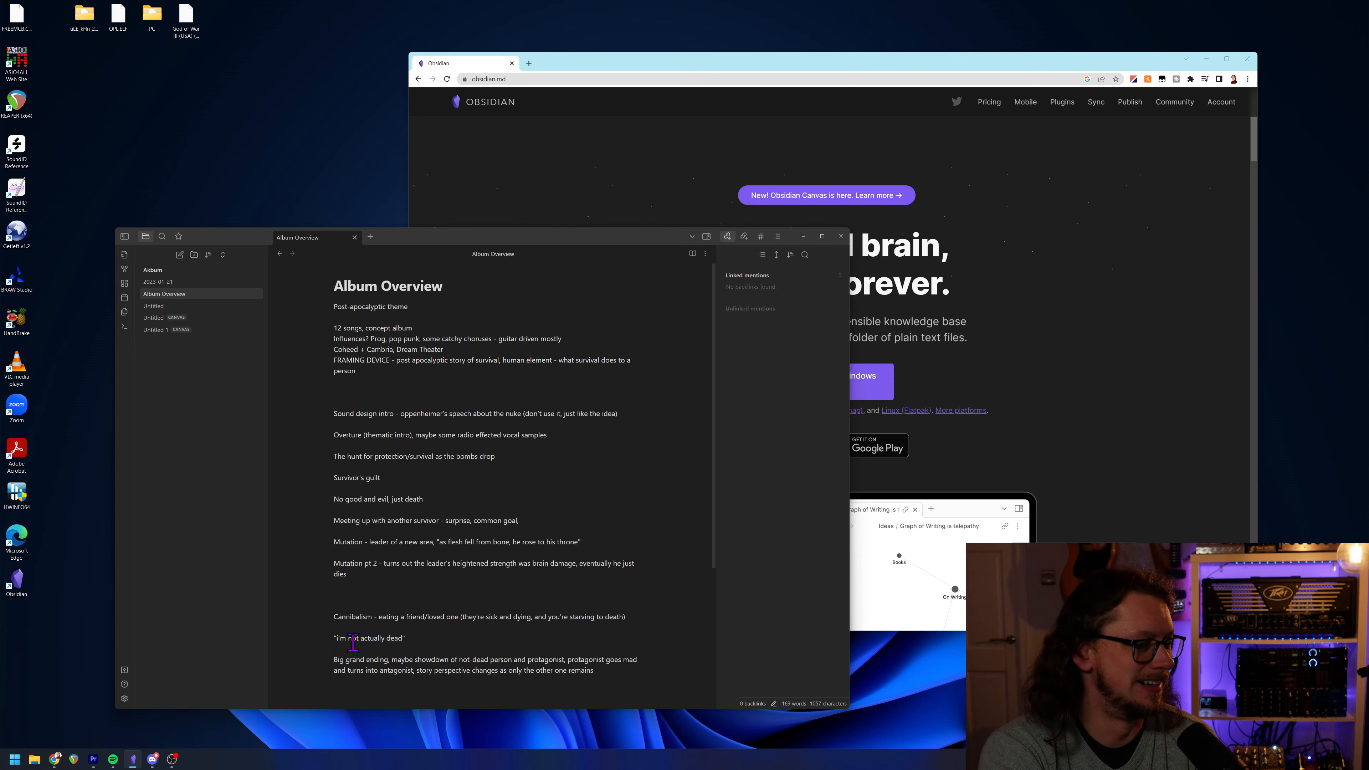
mouse_move(334, 639)
left_mouse_down()
mouse_move(427, 637)
mouse_move(332, 638)
left_mouse_up()
left_click(428, 637)
left_click(402, 638)
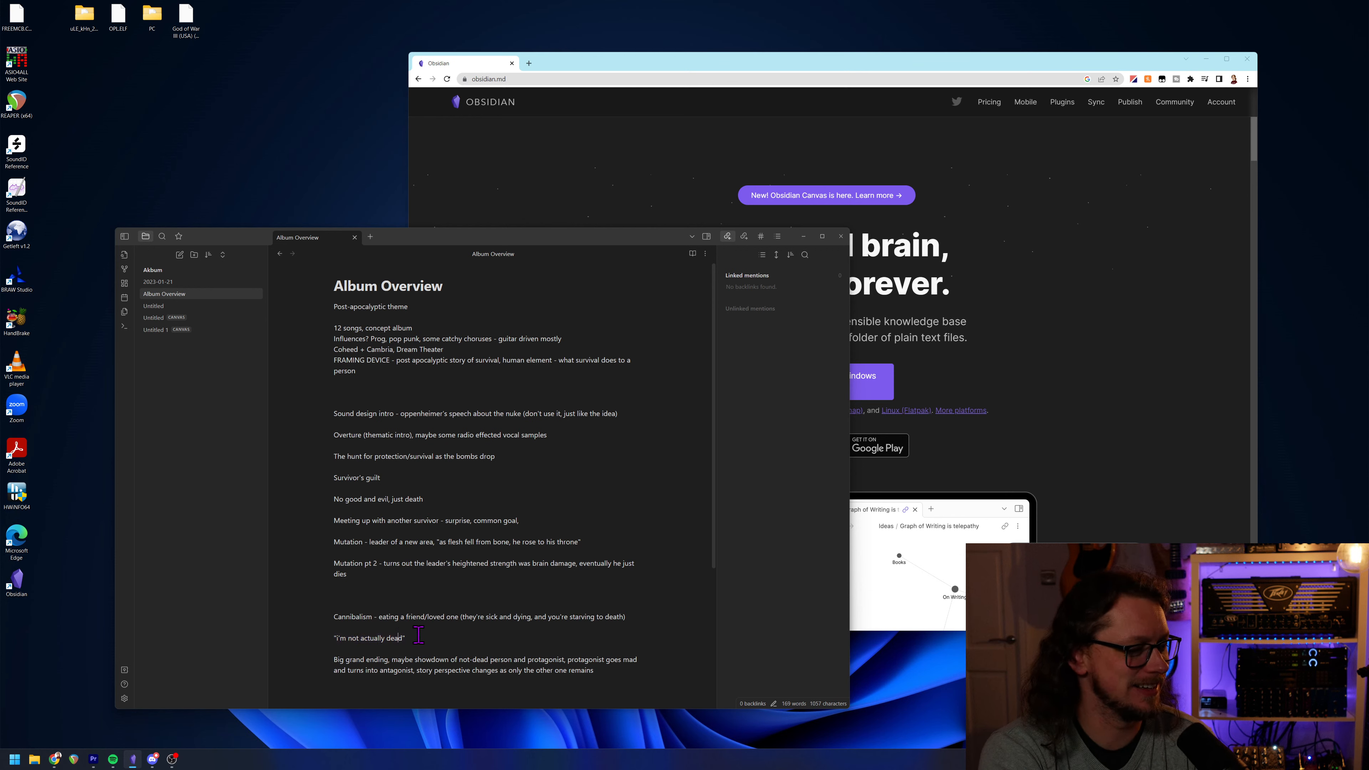
left_click(465, 633)
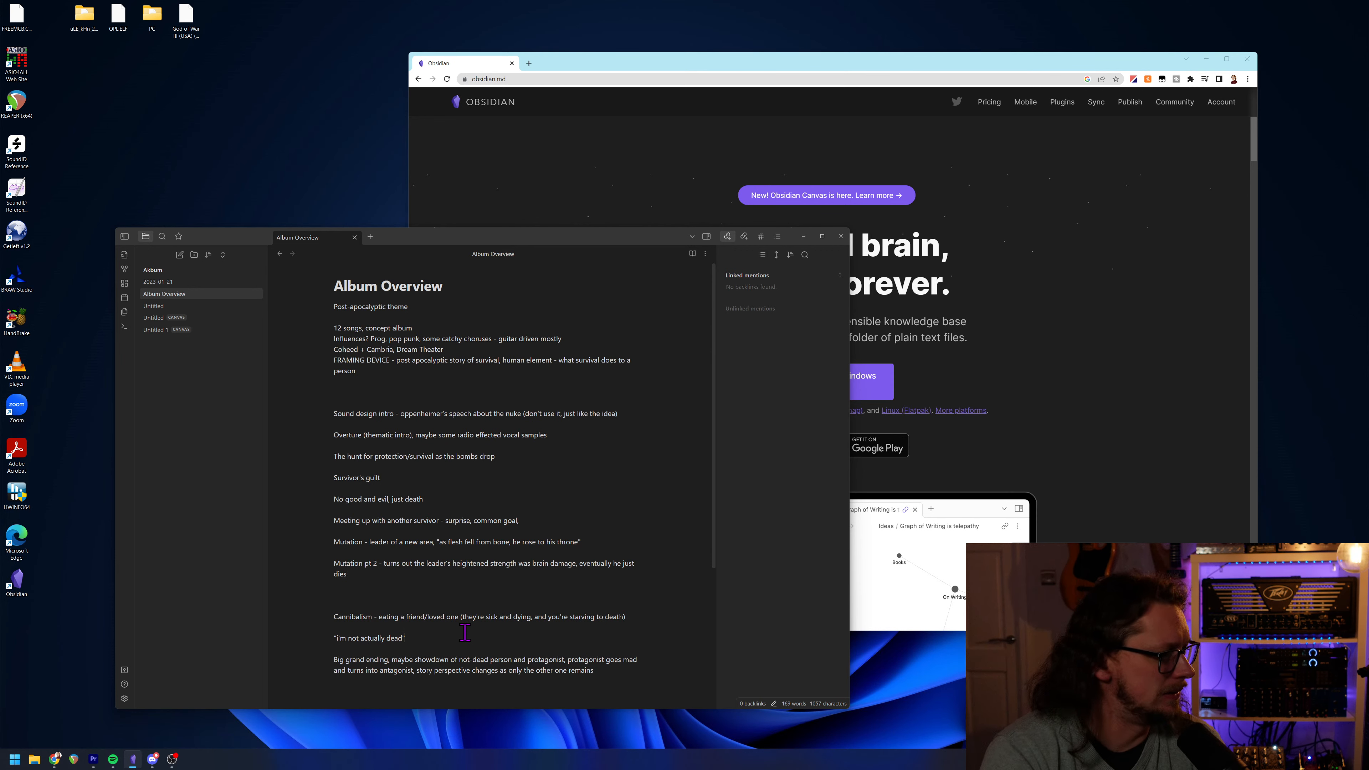
Continue the "Meeting up with another survivor" line with "fight that leads to aquiesence".
left_click(553, 514)
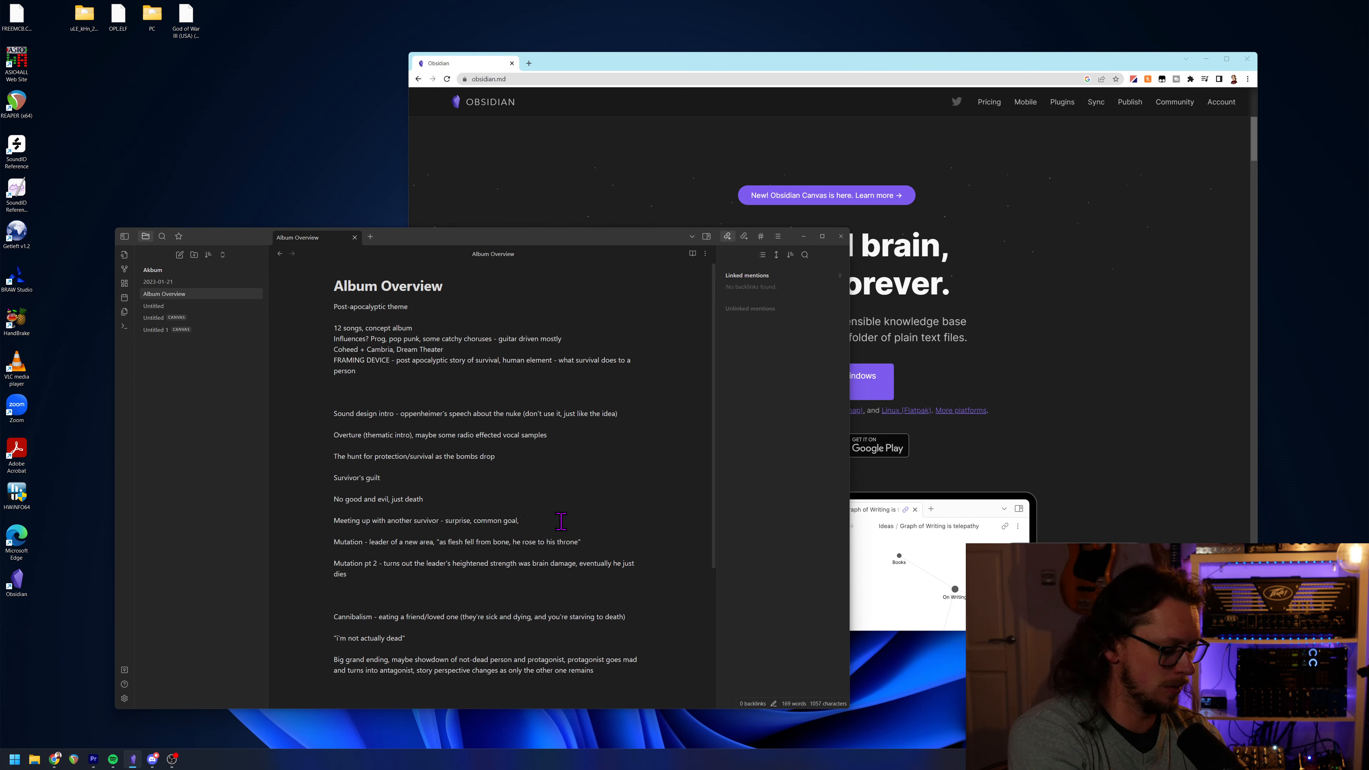
type("fig")
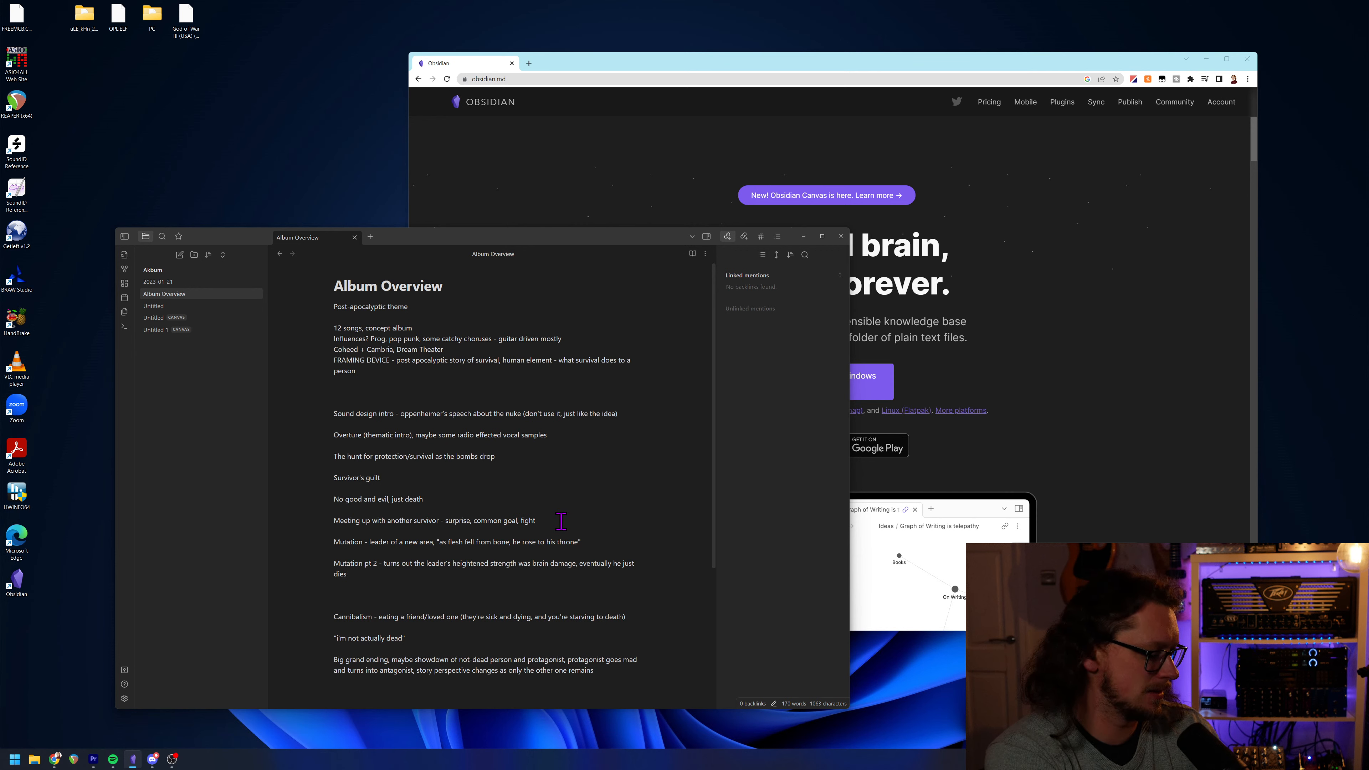
type("ht")
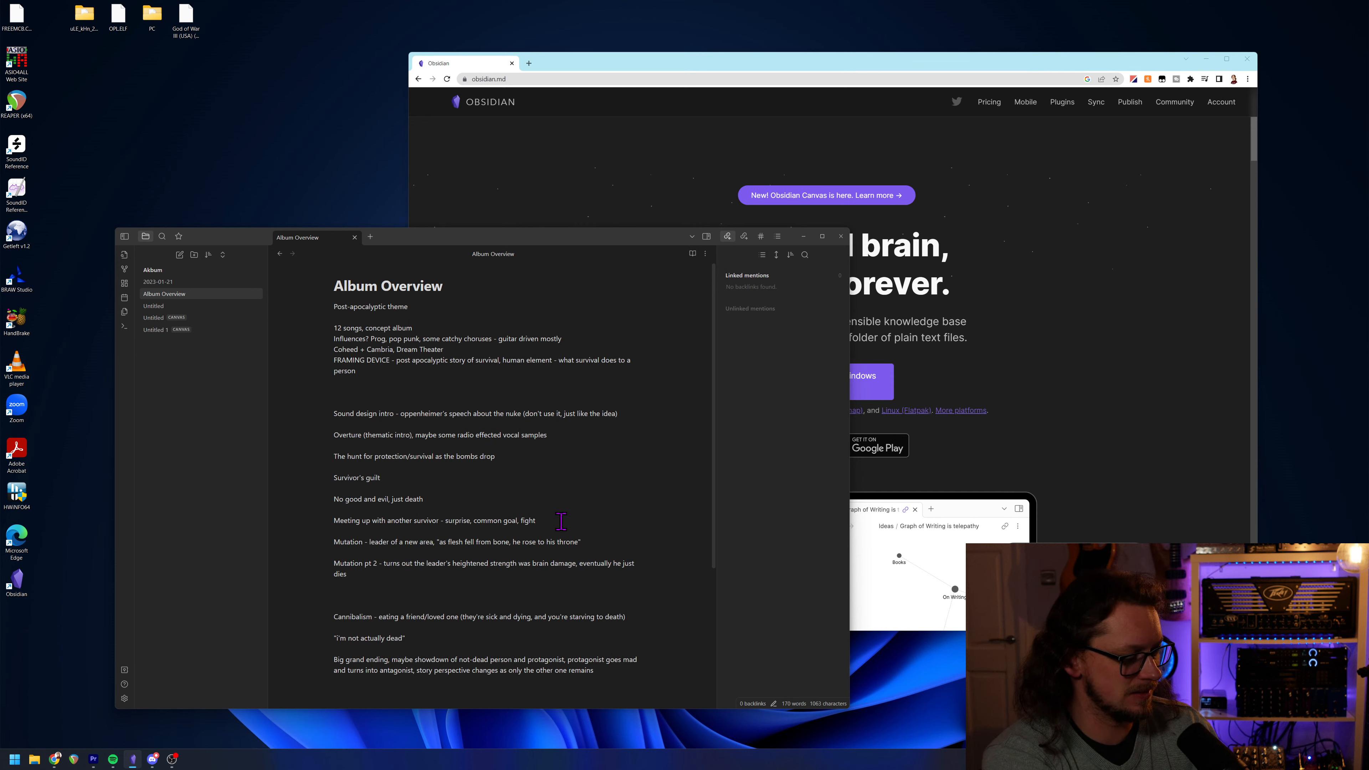
type(" that leads")
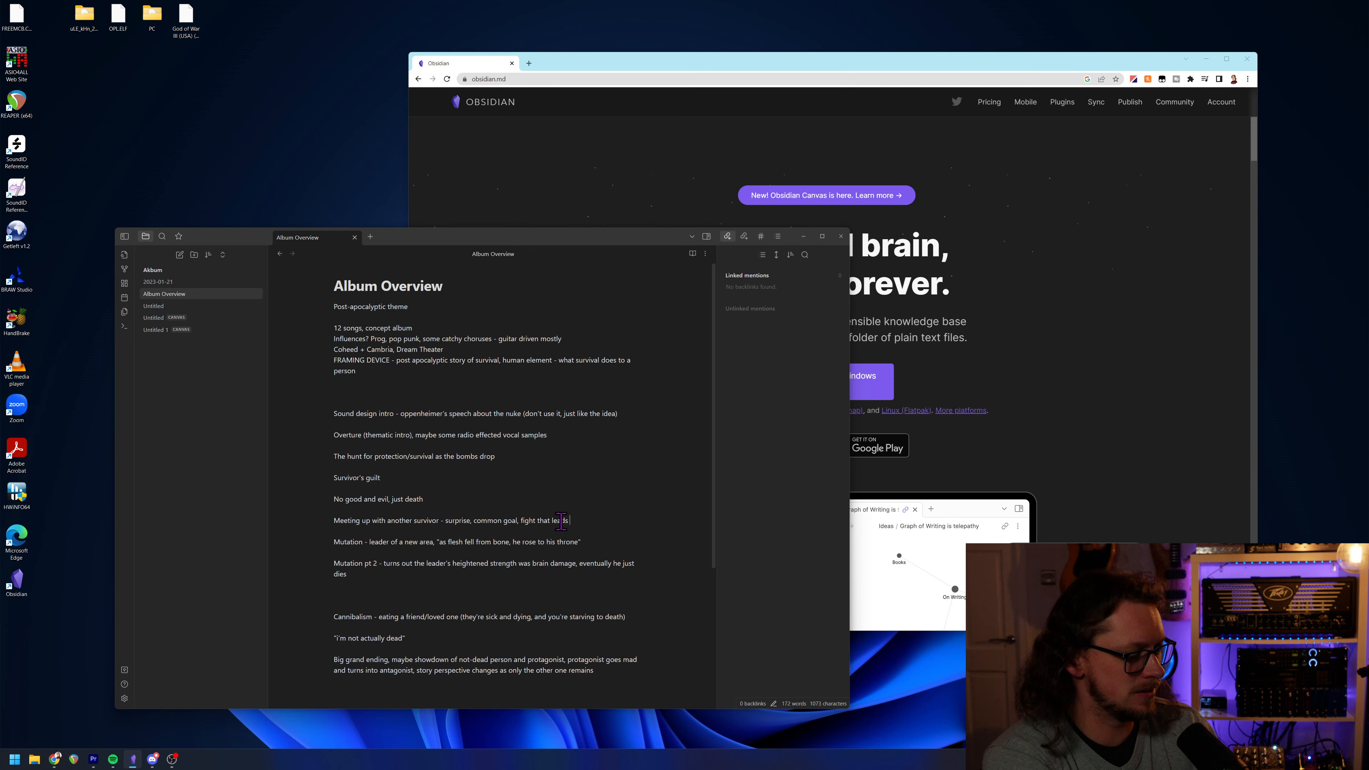
type(" to")
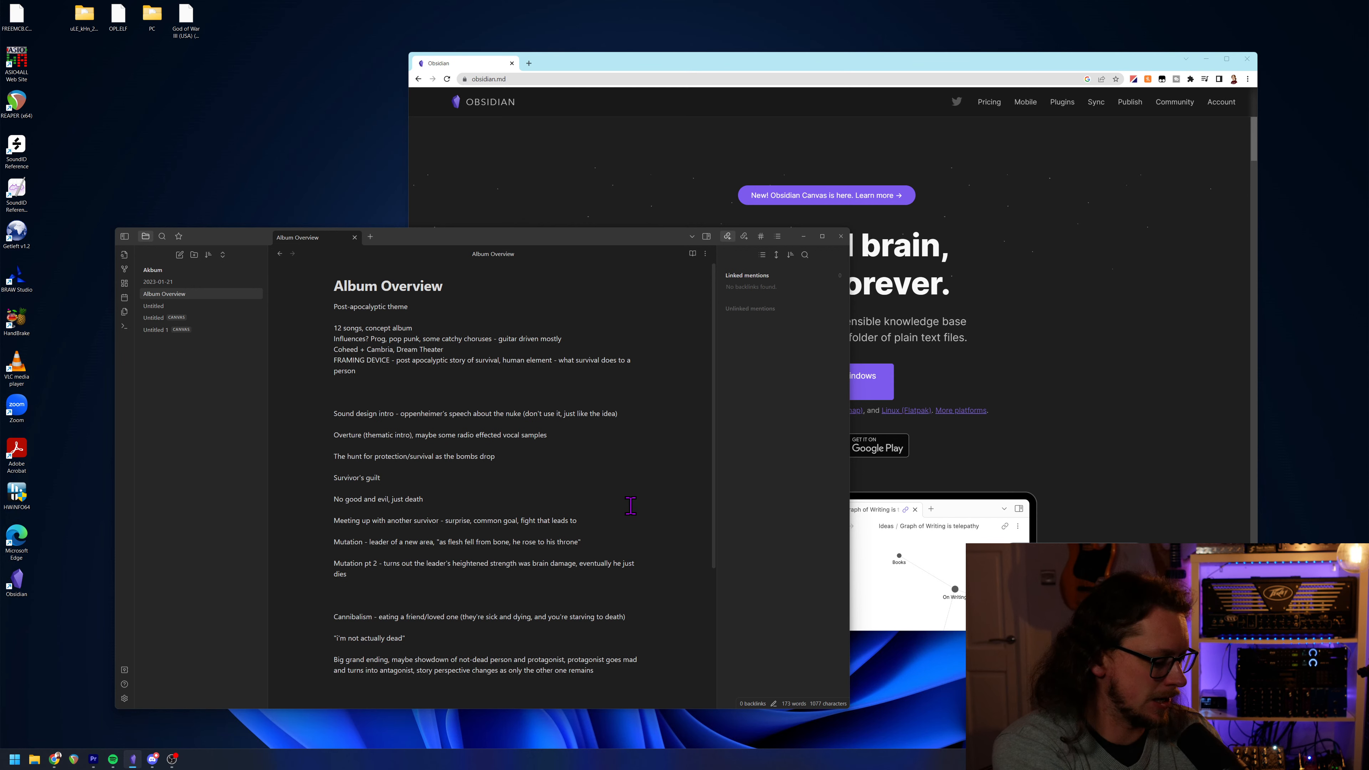
type("aqu")
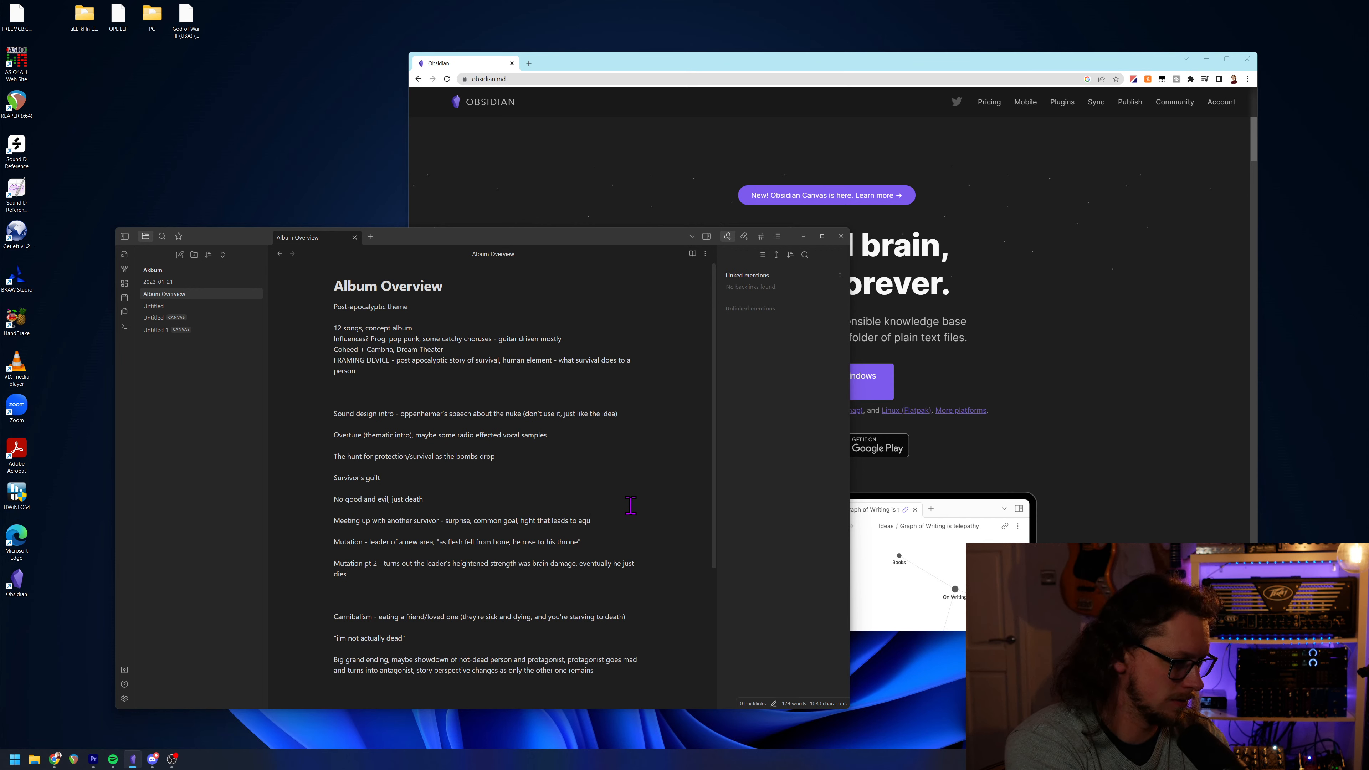
type("iesence")
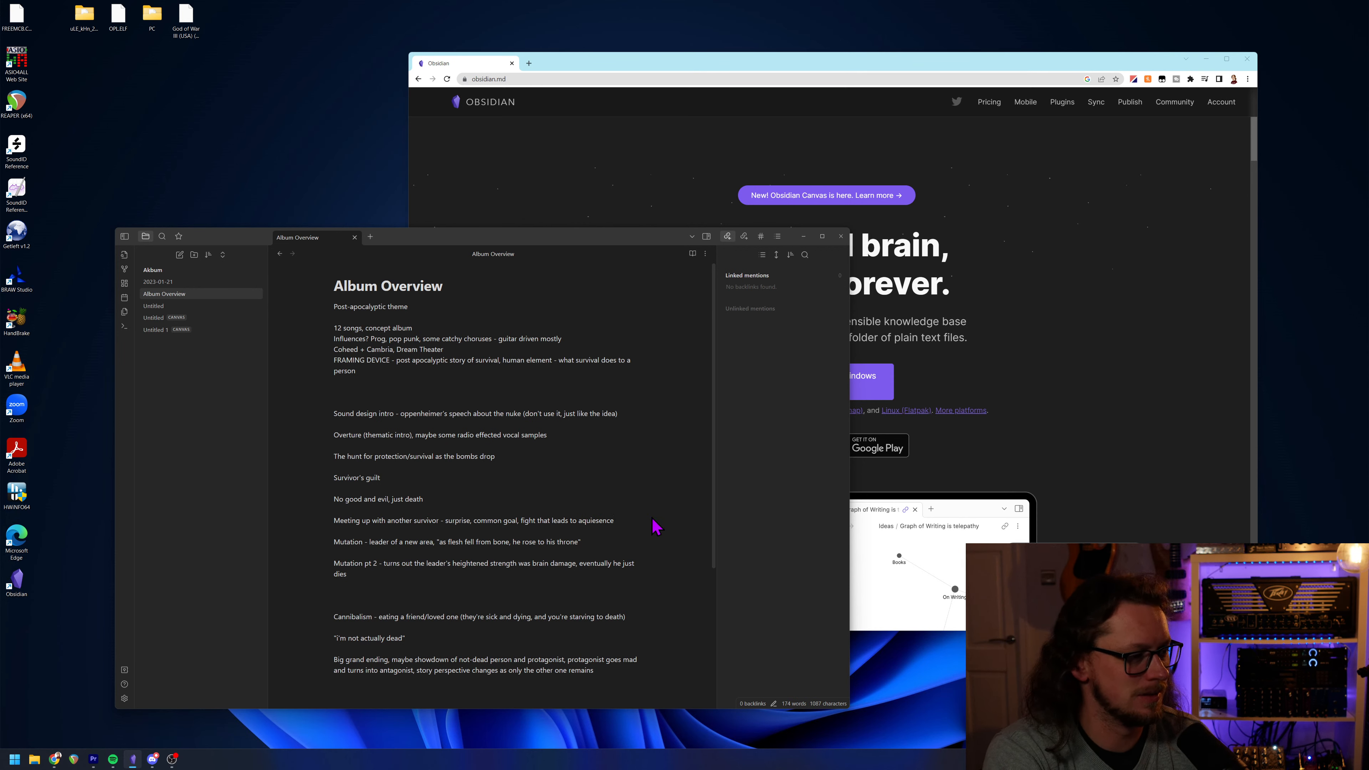
Finish the "Meeting up with another survivor" line with "and friendship - but the NPC's wound gets infected".
type(" and friend")
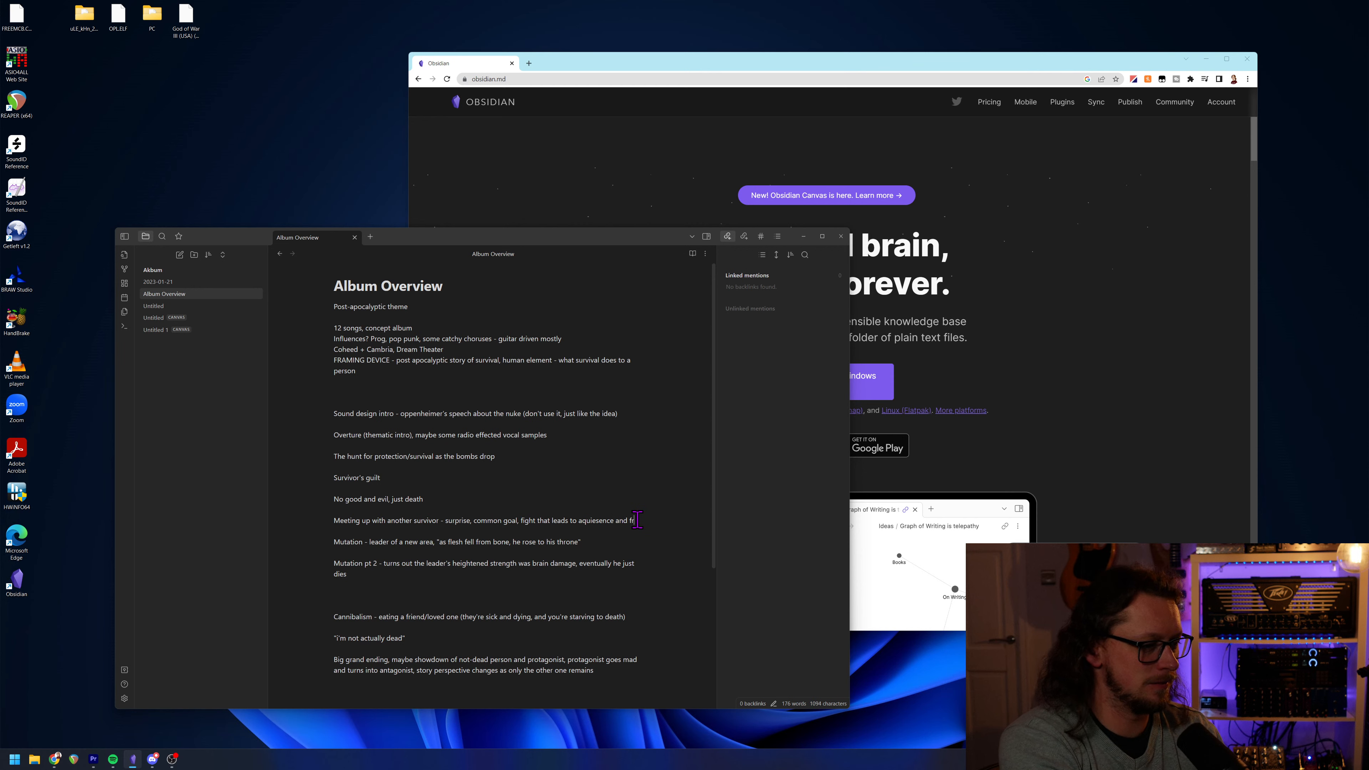
type("ship - but the ")
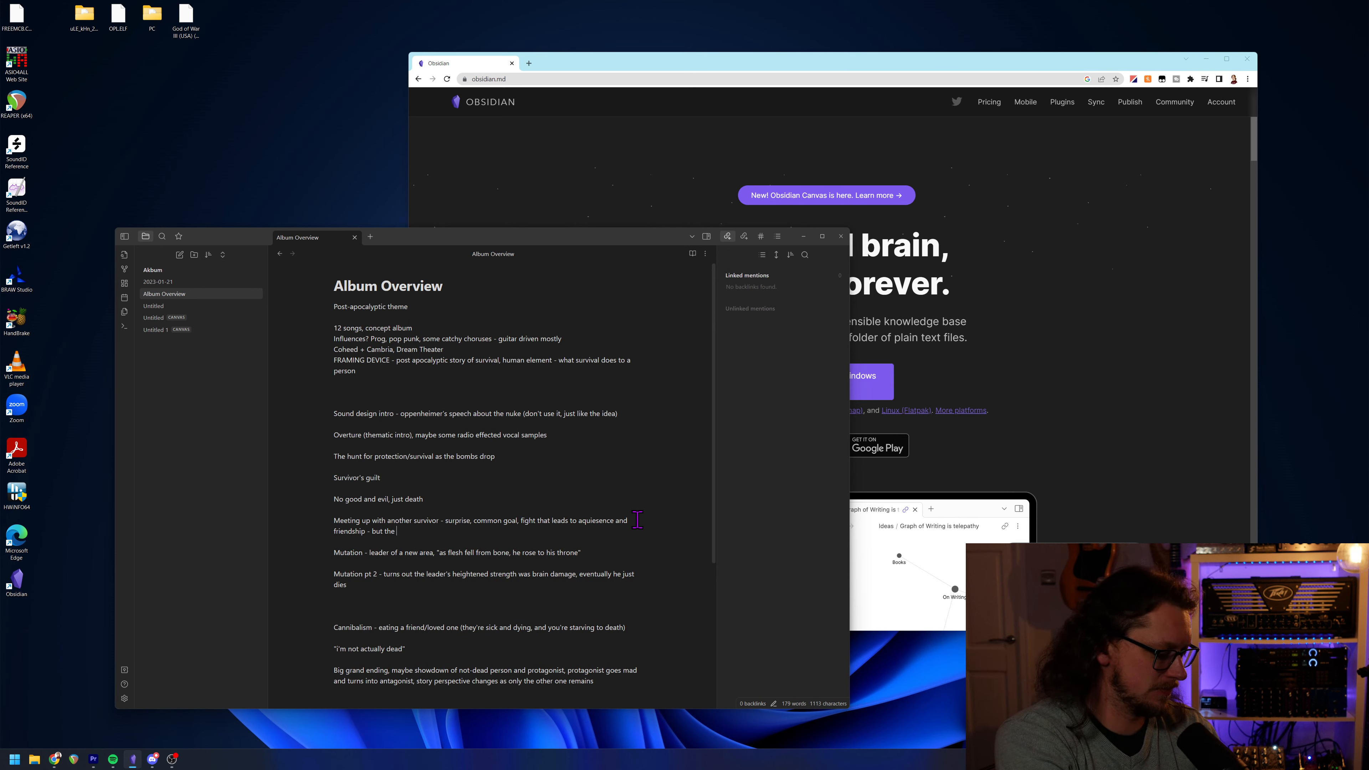
type("NPC")
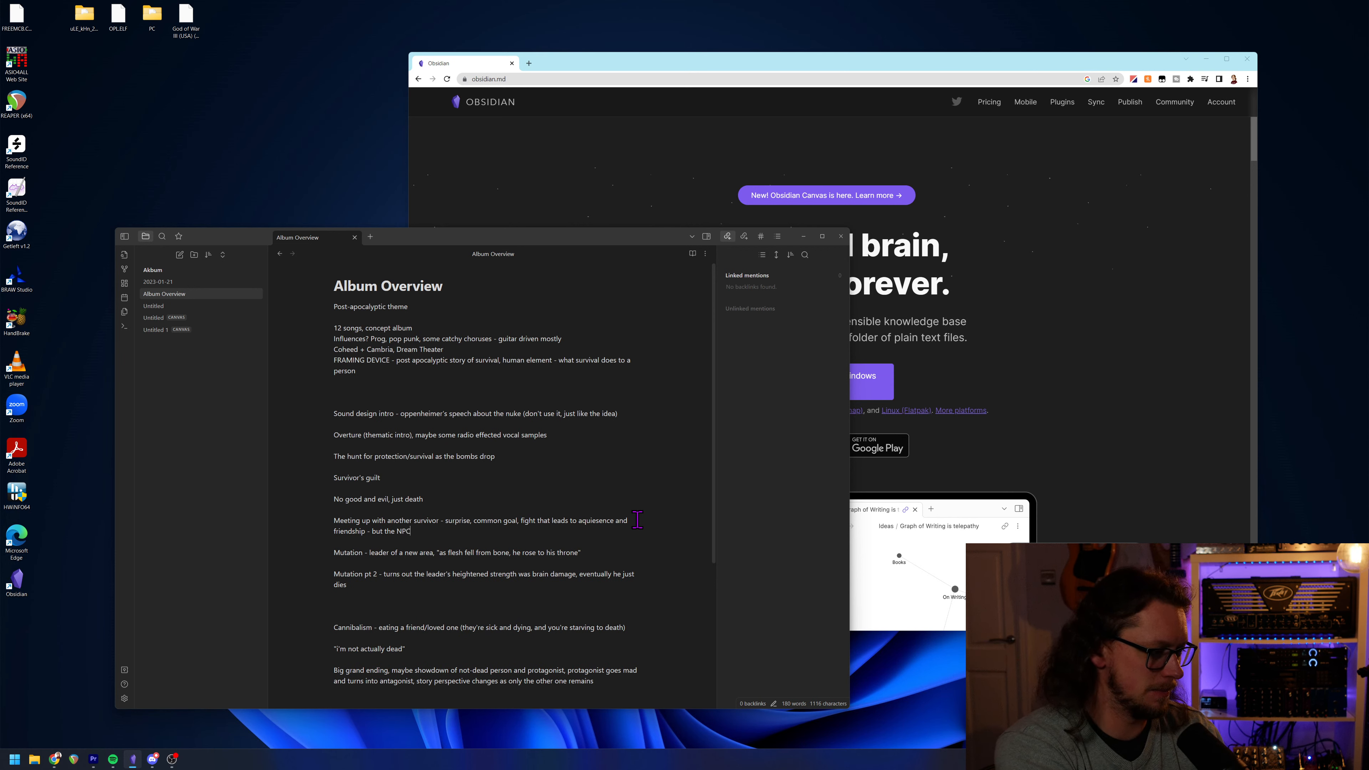
type("'s woun")
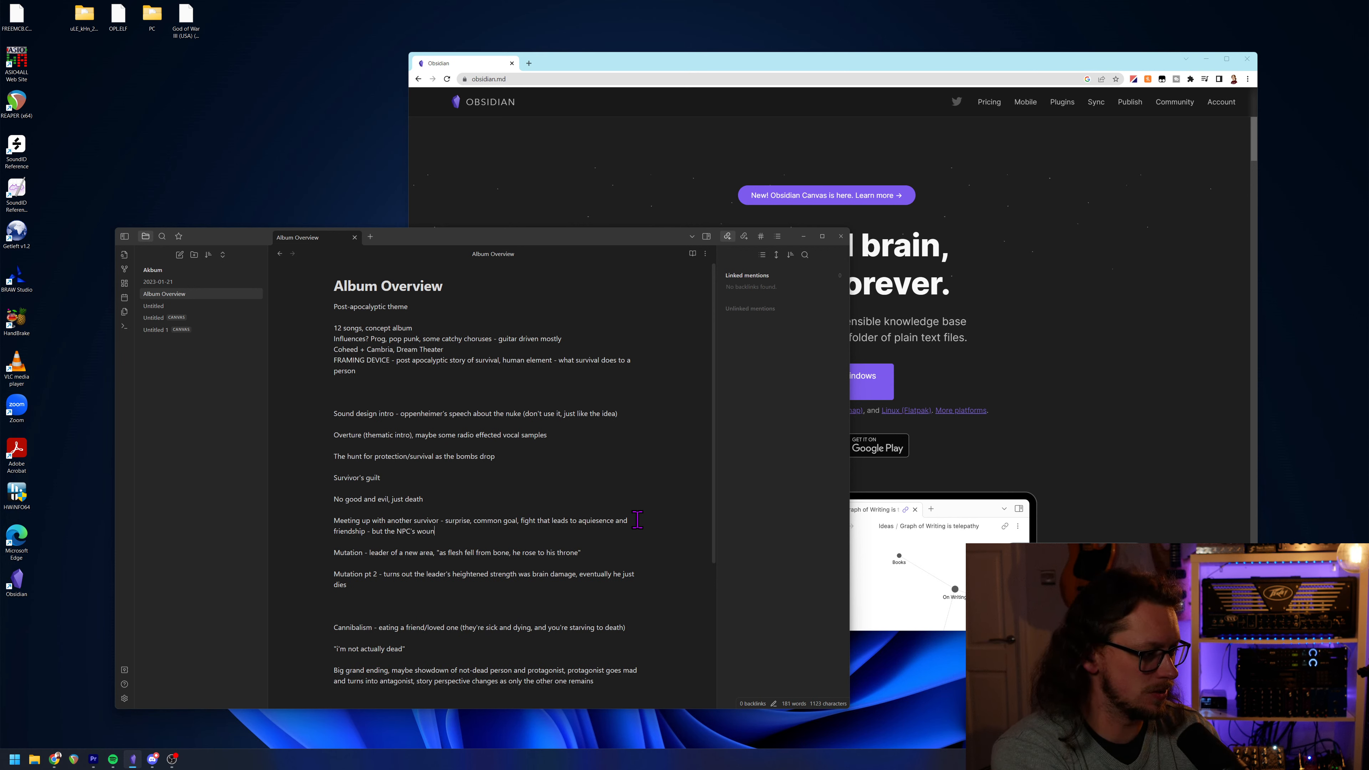
type("d get")
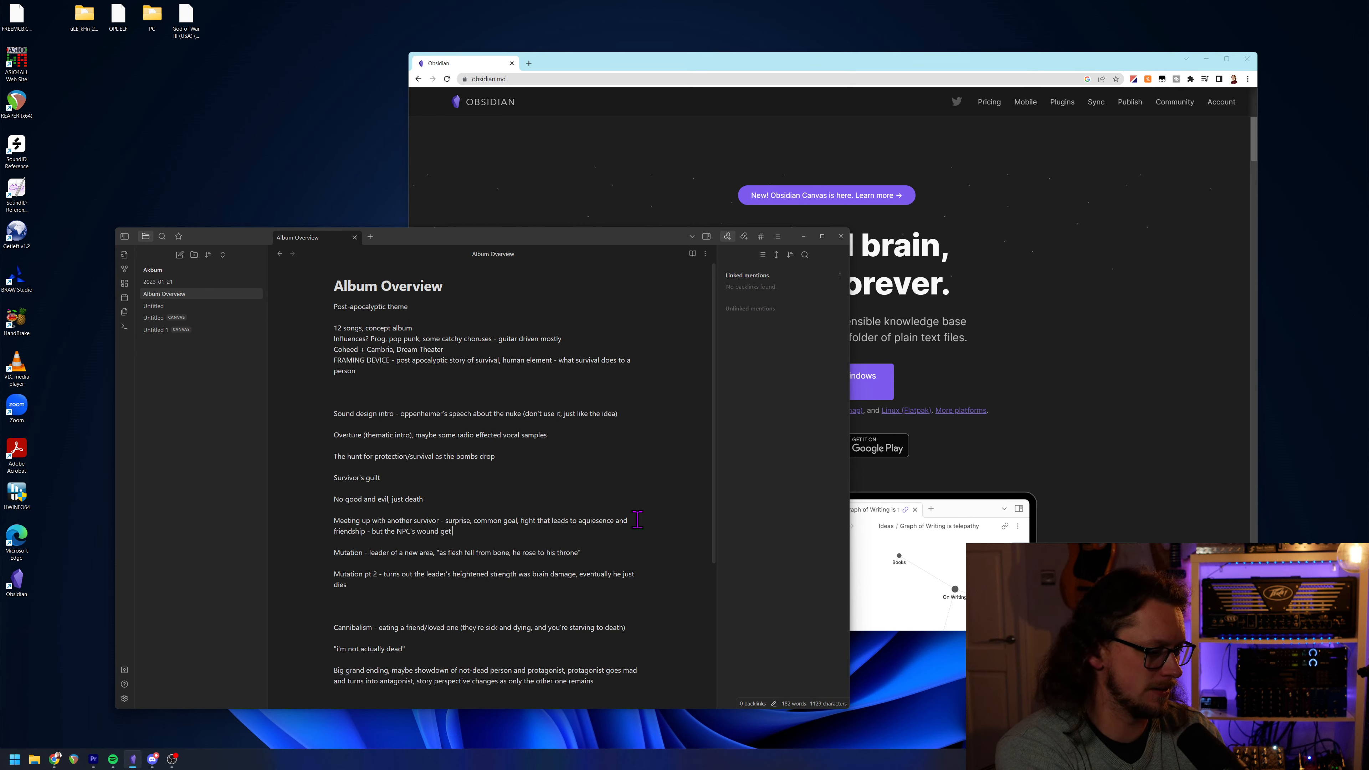
type("s infected")
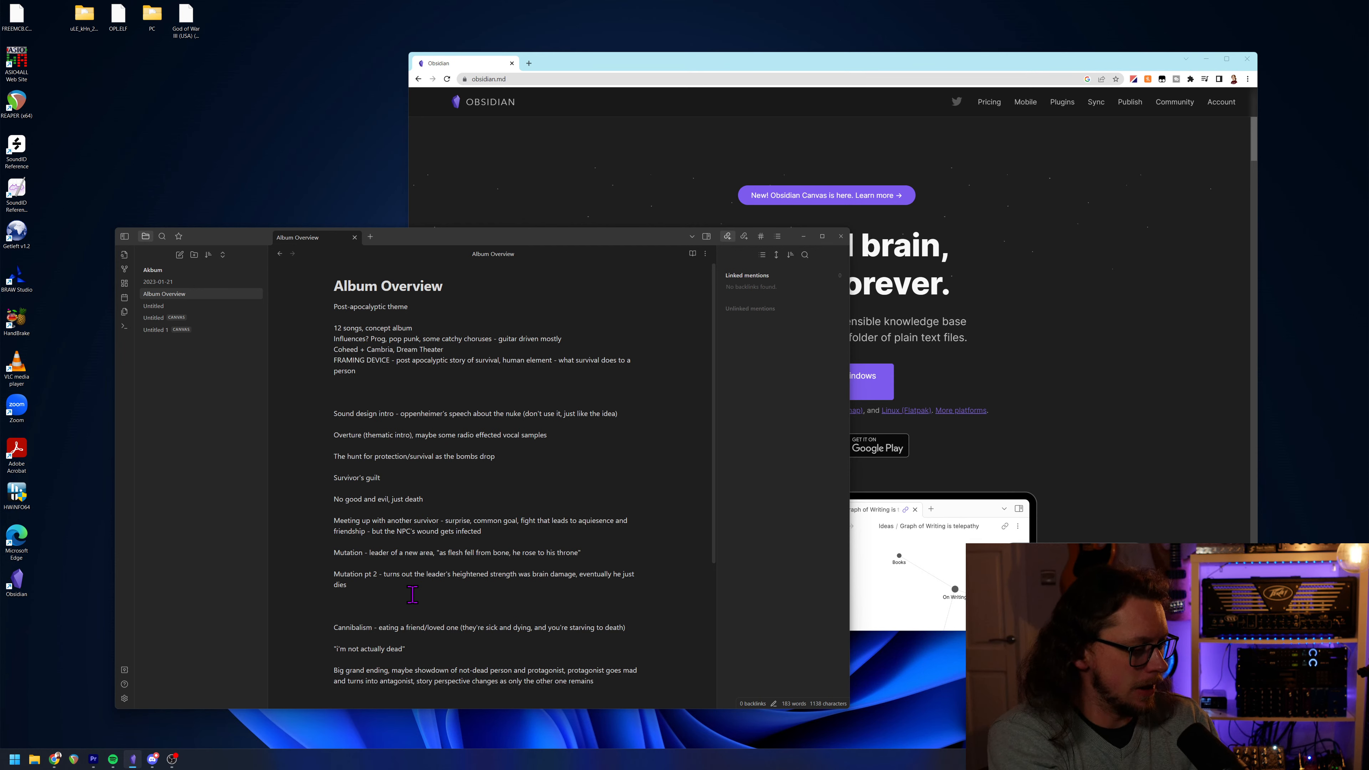
Begin a line between the "Mutation pt 2" and Cannibalism lines with "Why no food? Irradiated, but also".
type("Why no food")
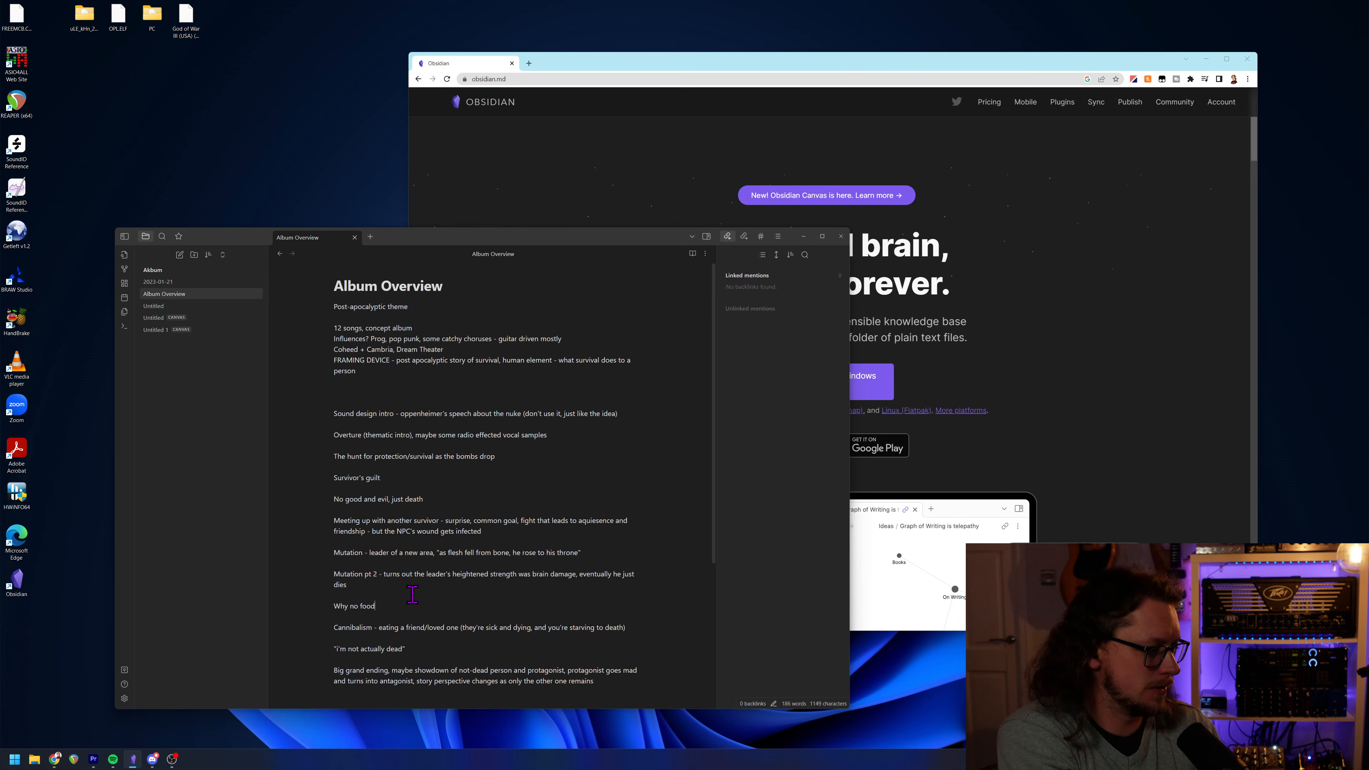
type("? Irrai")
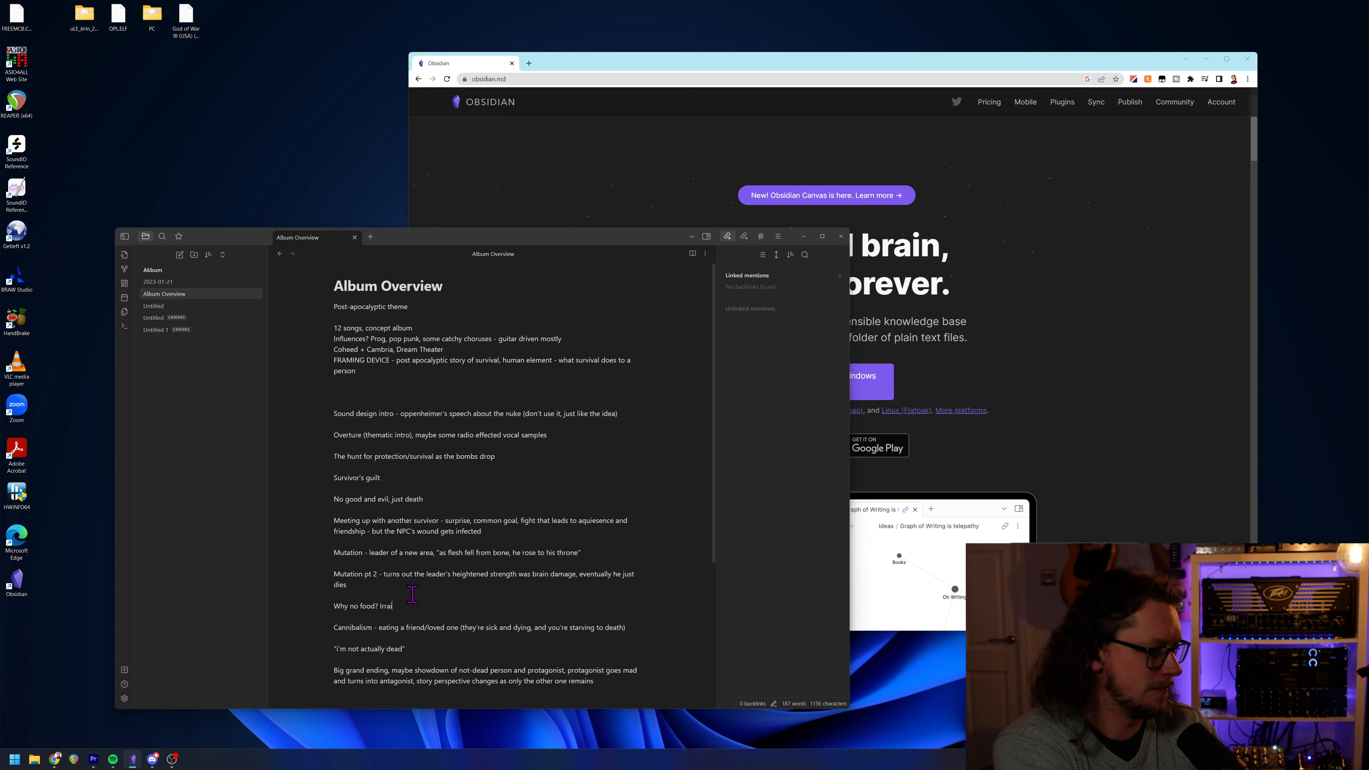
key("BackSpace")
type("diat")
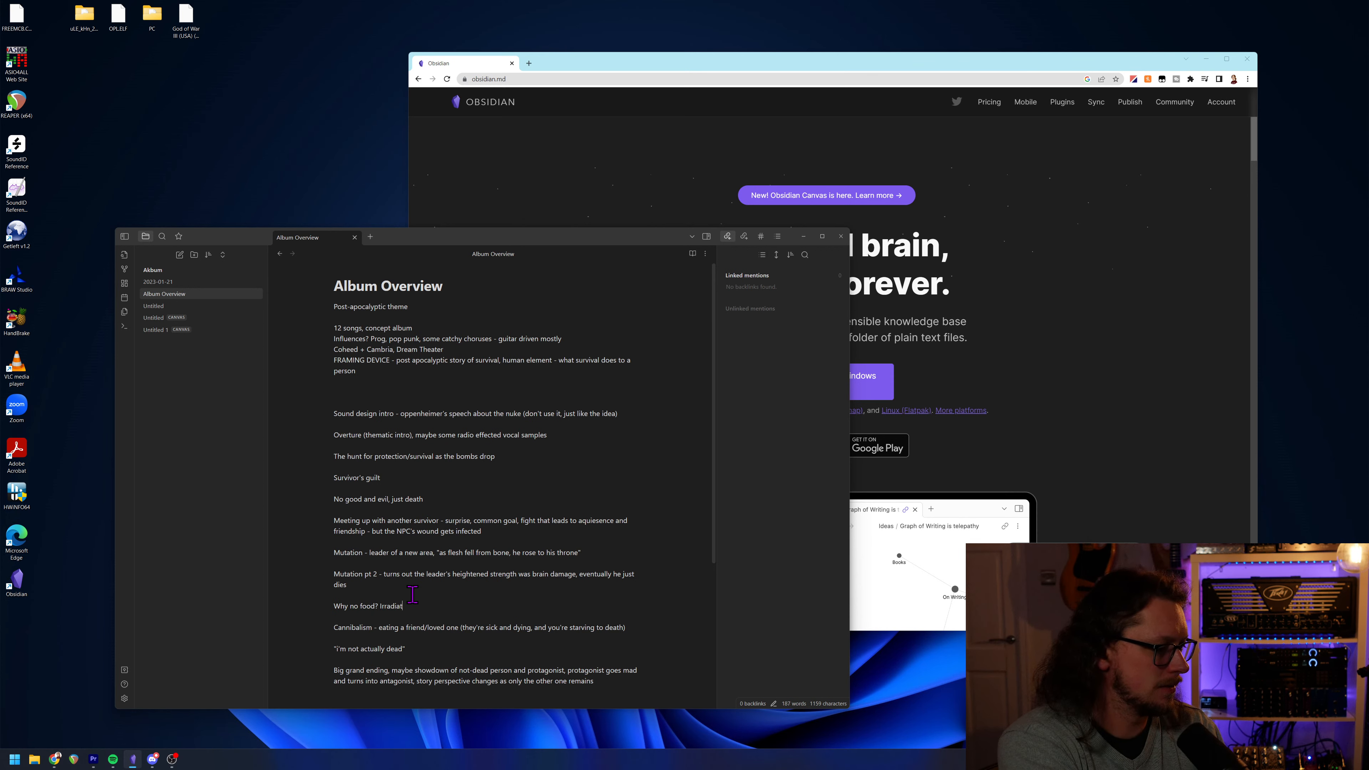
type("eed, but also ")
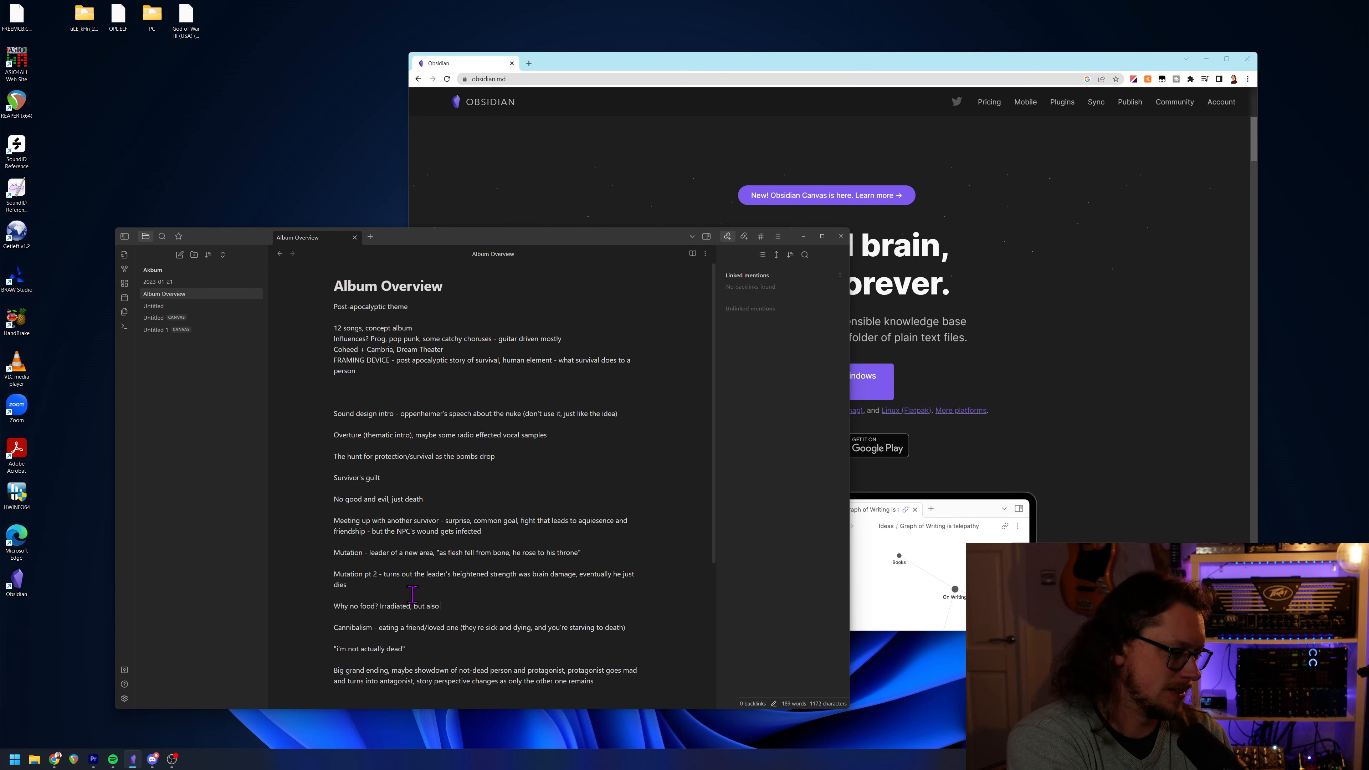
Finish the "Why no food?" line with "mutated dude had his idiot followers open all the canned stuff!".
type("mutated ")
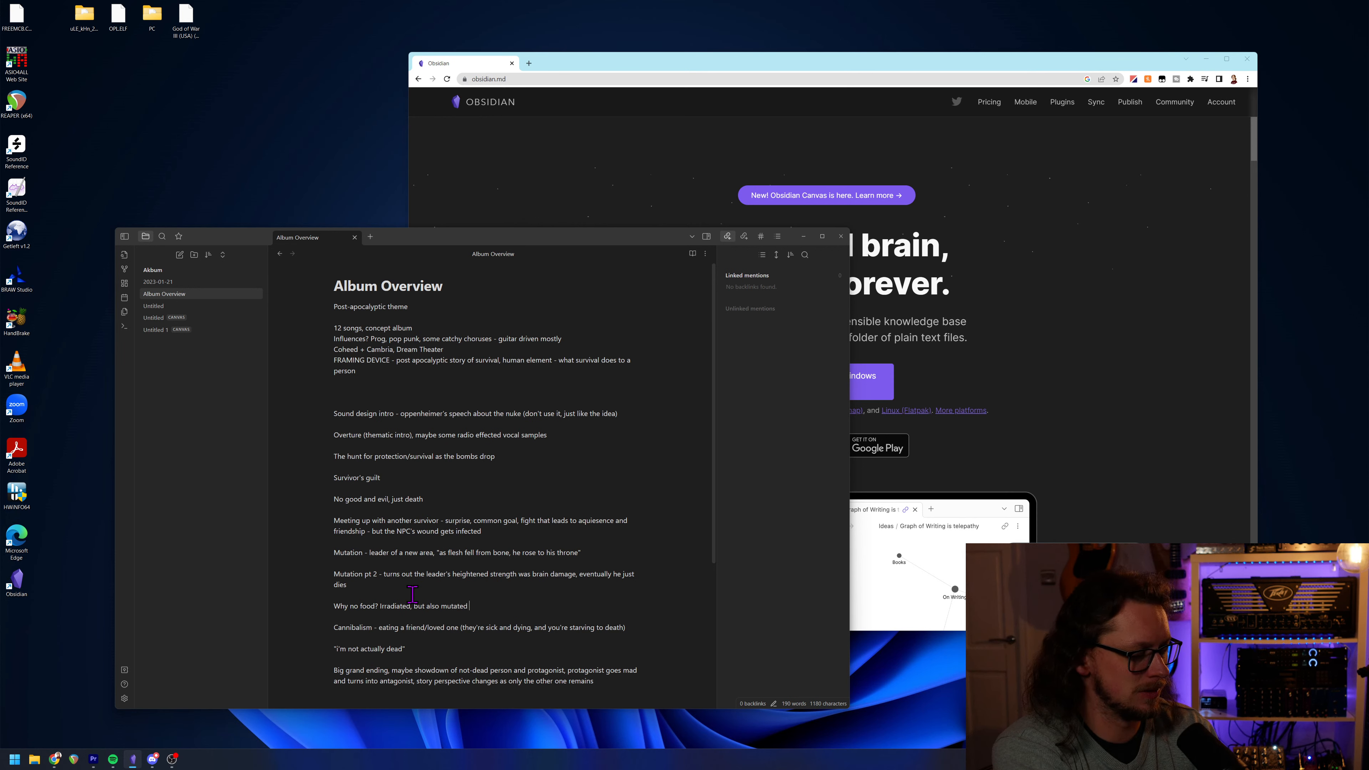
type("dude had ")
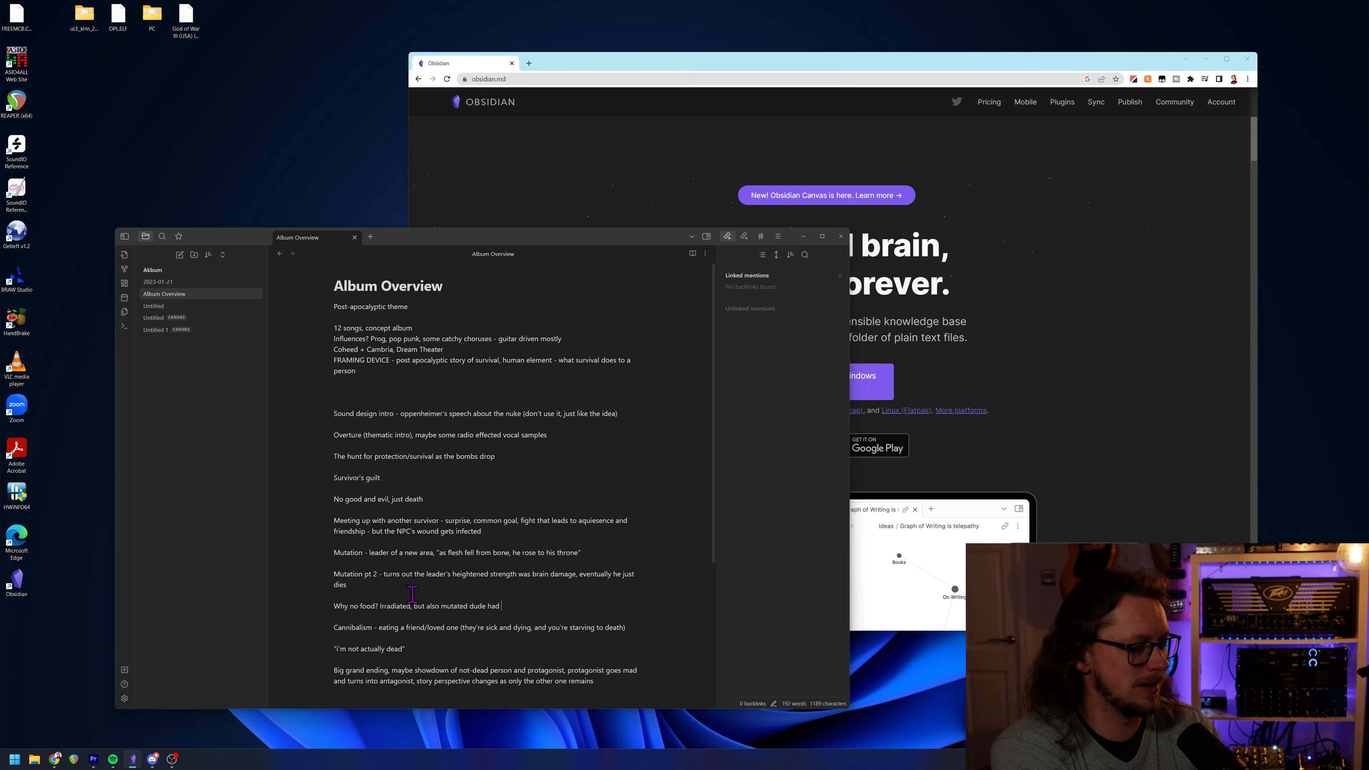
type("his ")
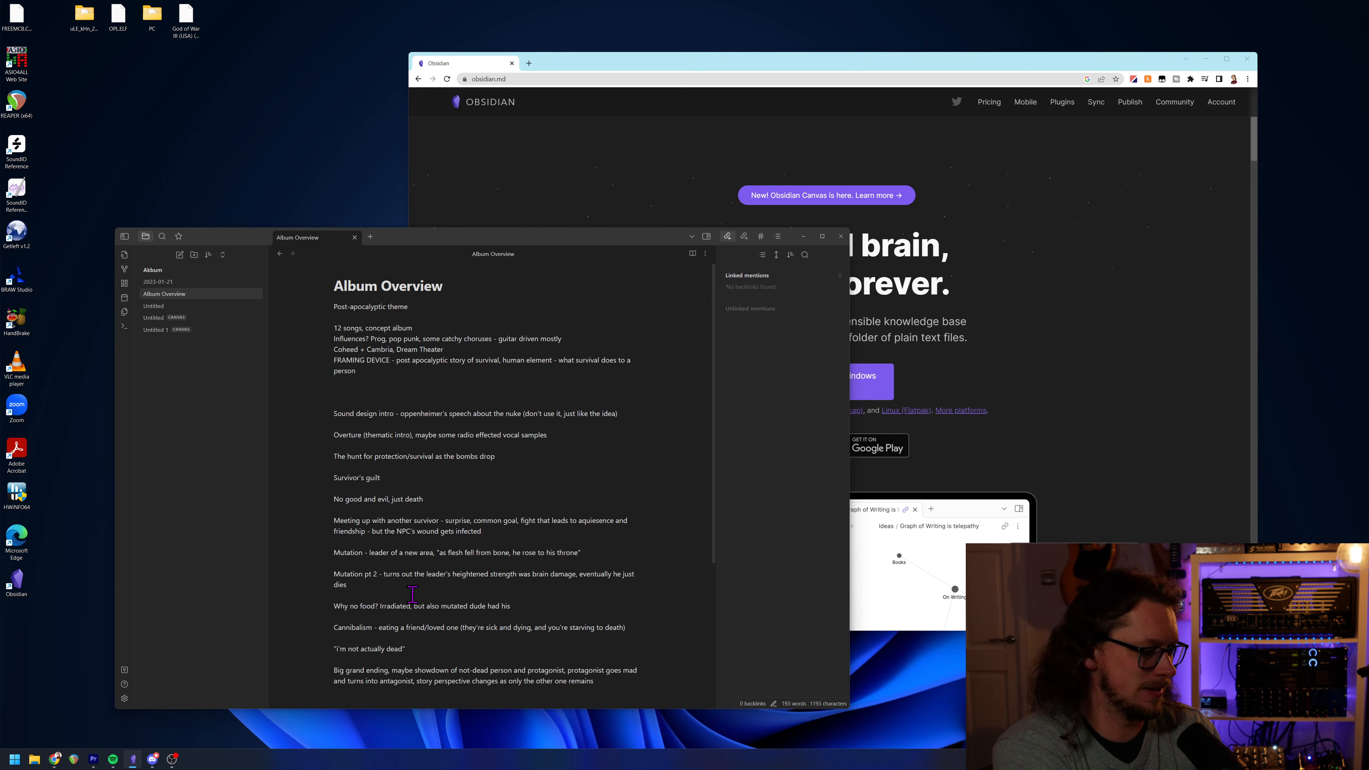
type("idiot follo")
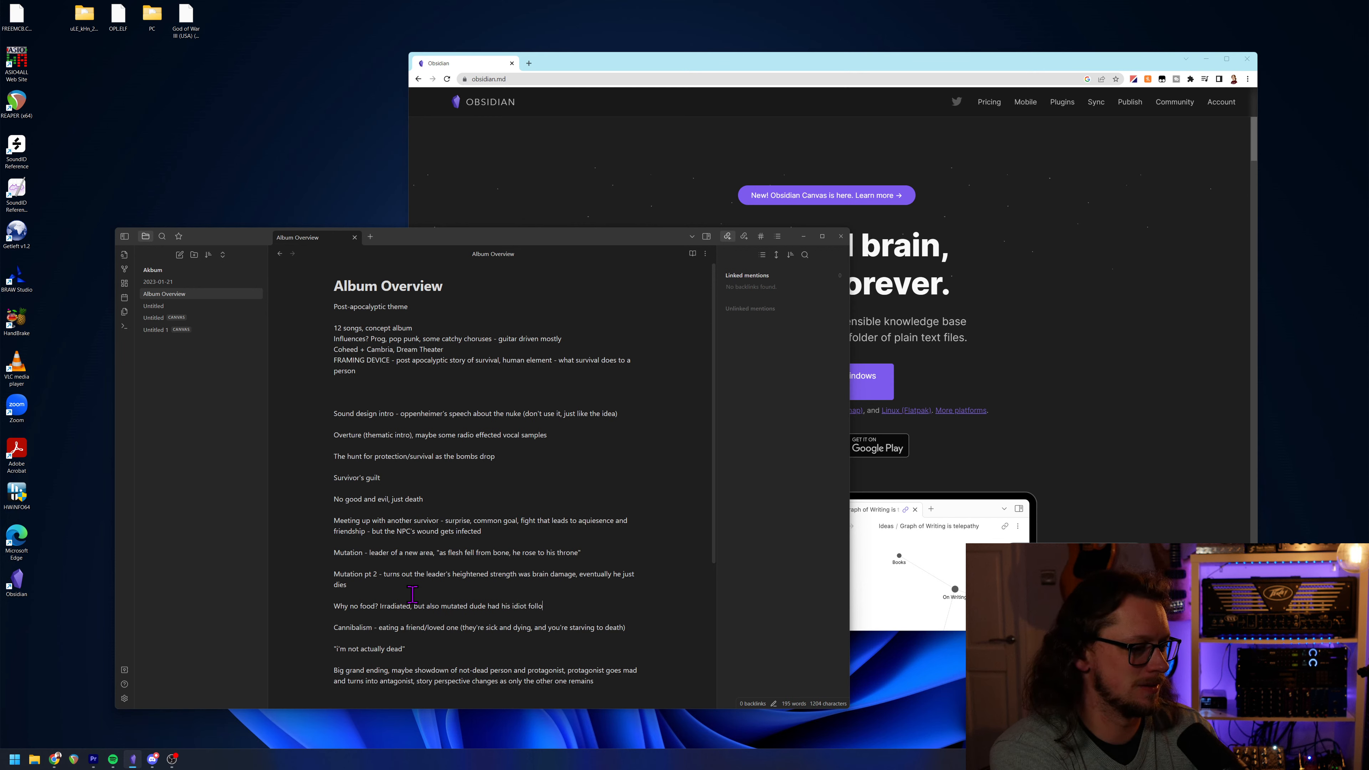
type("wers ")
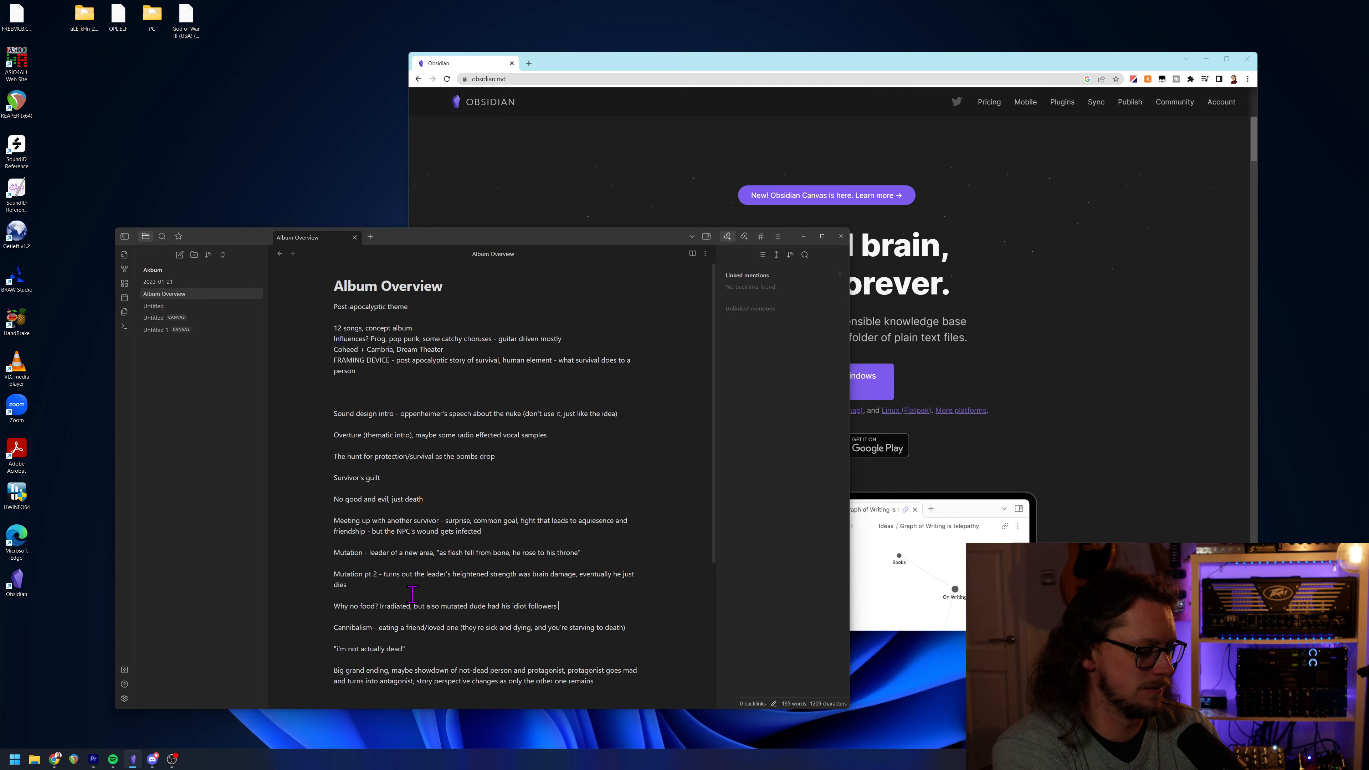
type("open all th")
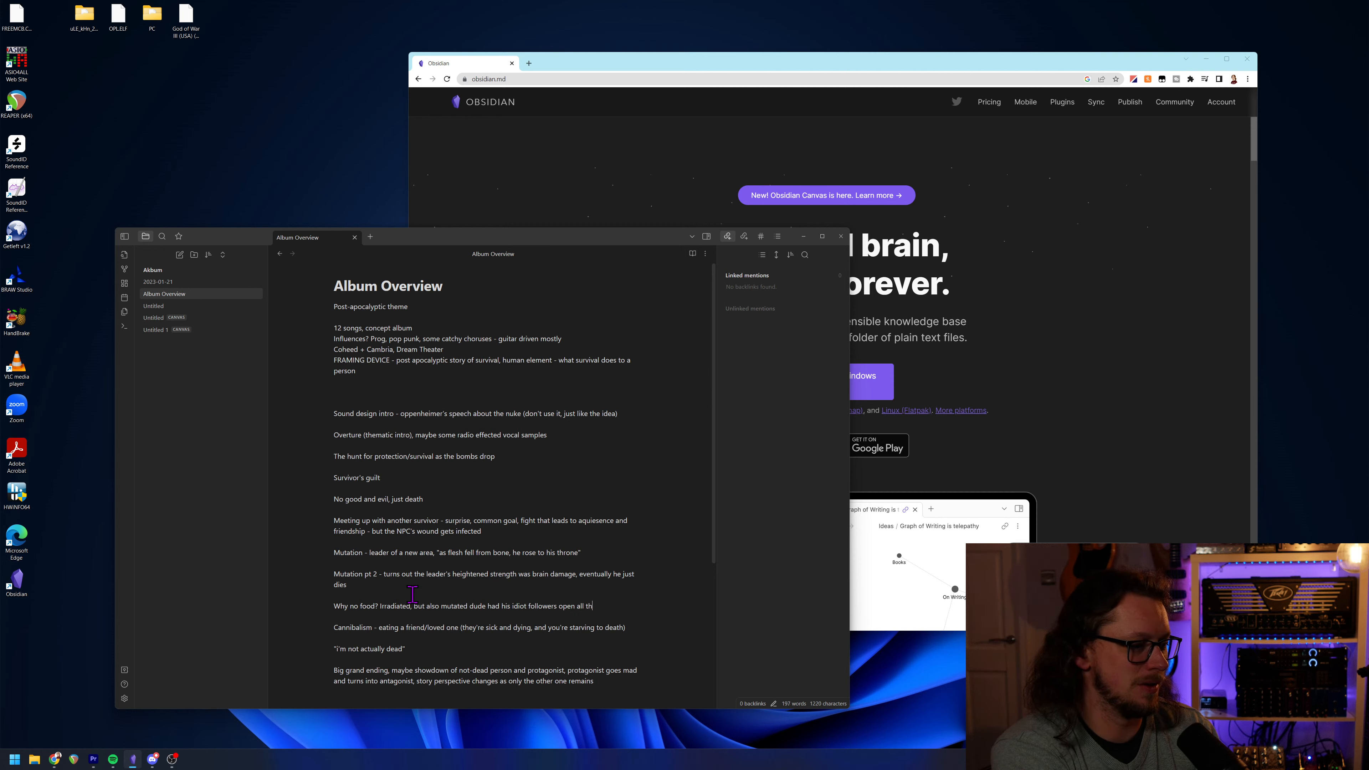
type("e canned stuff!")
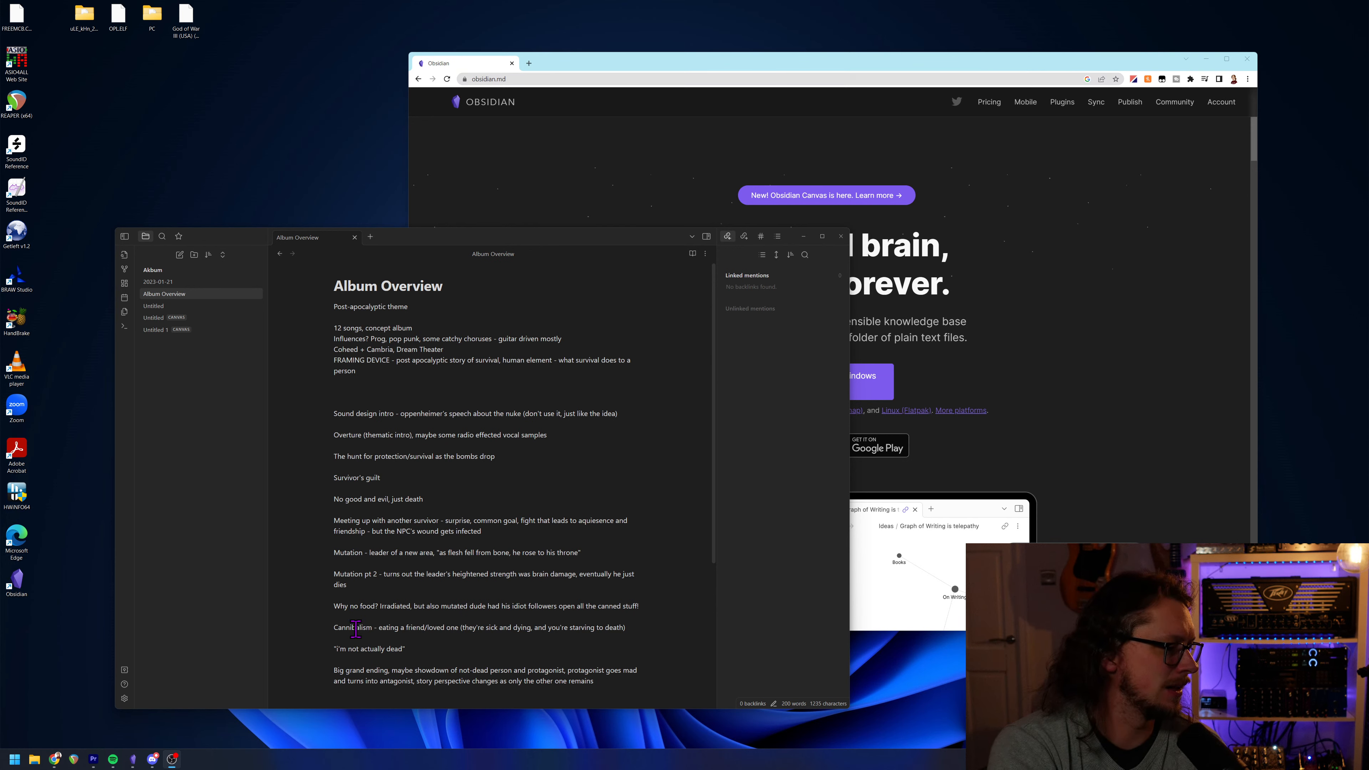
scroll(480, 634, "down", 1)
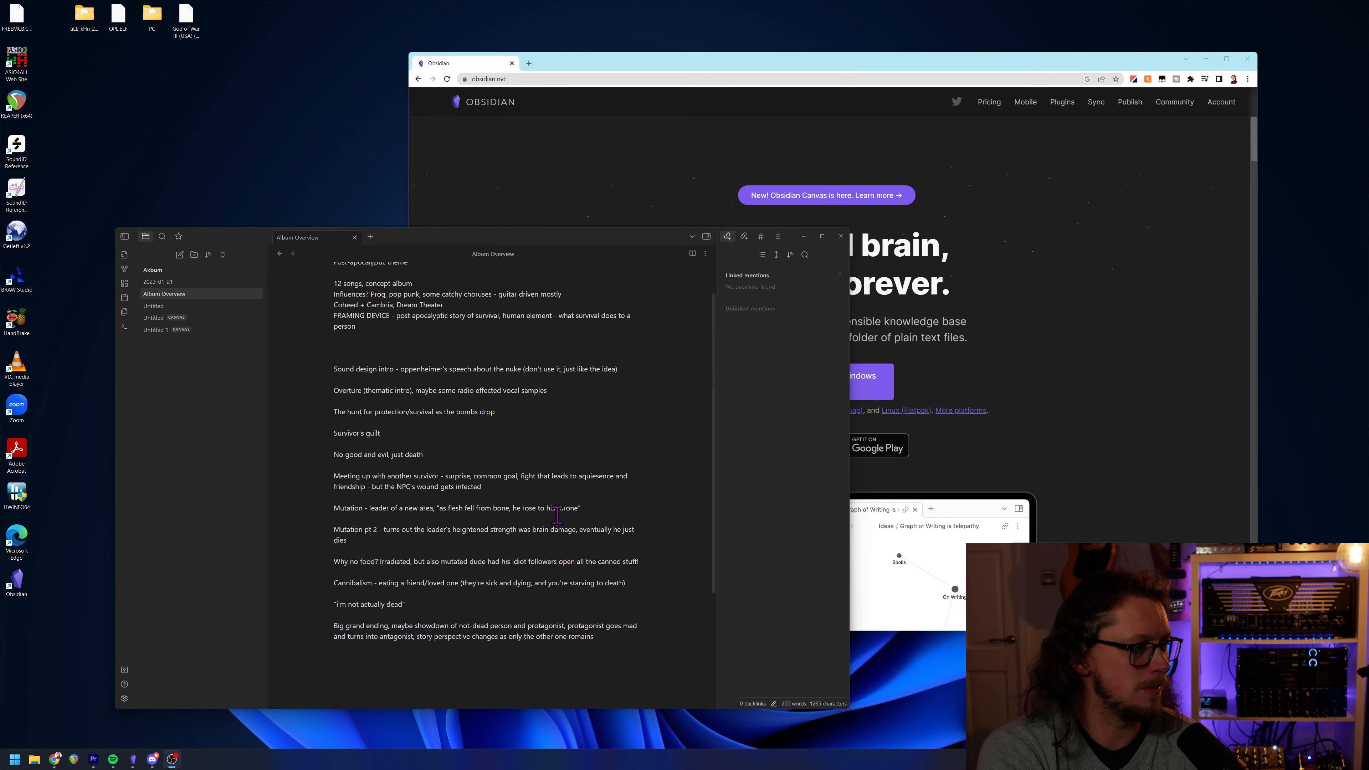
left_click(641, 364)
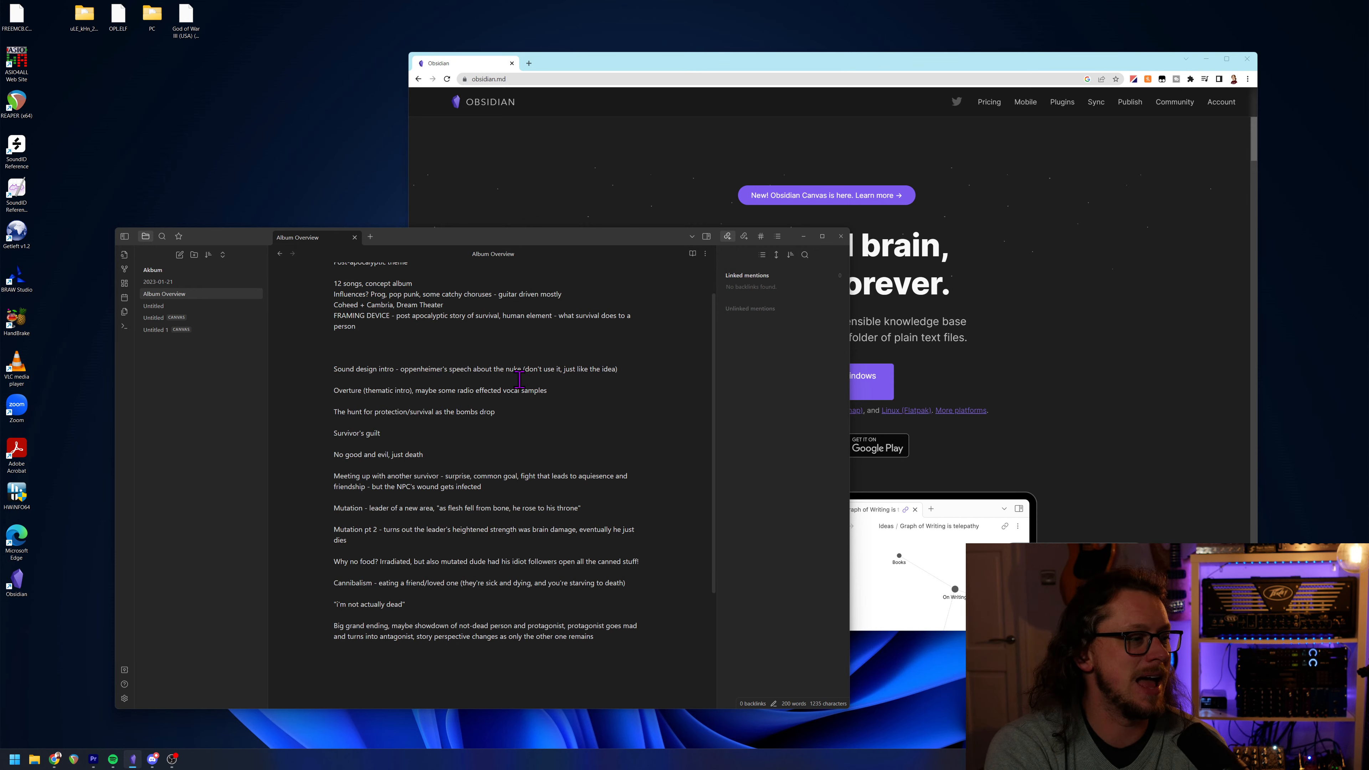
left_click_drag(465, 355, 669, 666)
left_click(645, 653)
left_click(644, 638)
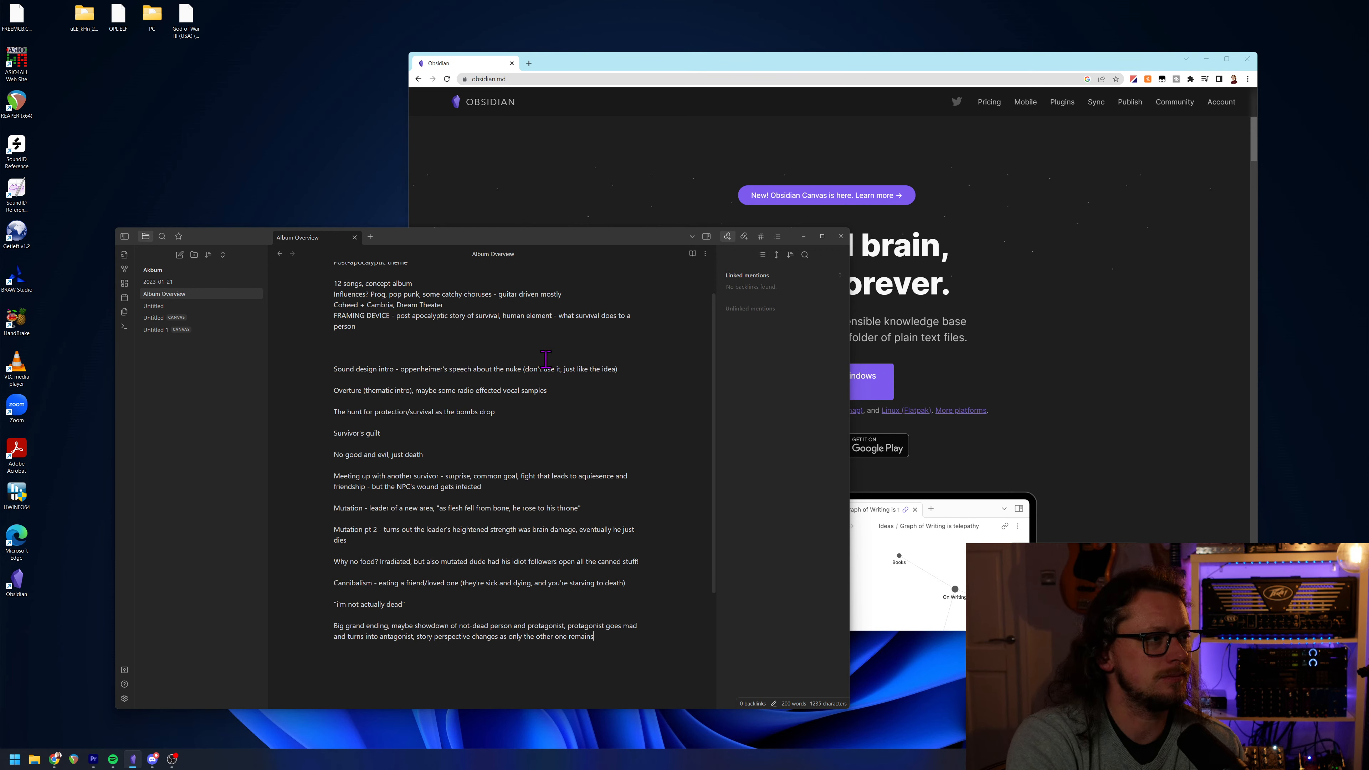
Switch to the browser and search the web in a new tab for "coheed and cambria blood red summer lyrics".
left_click(535, 74)
left_click(528, 63)
type("cho")
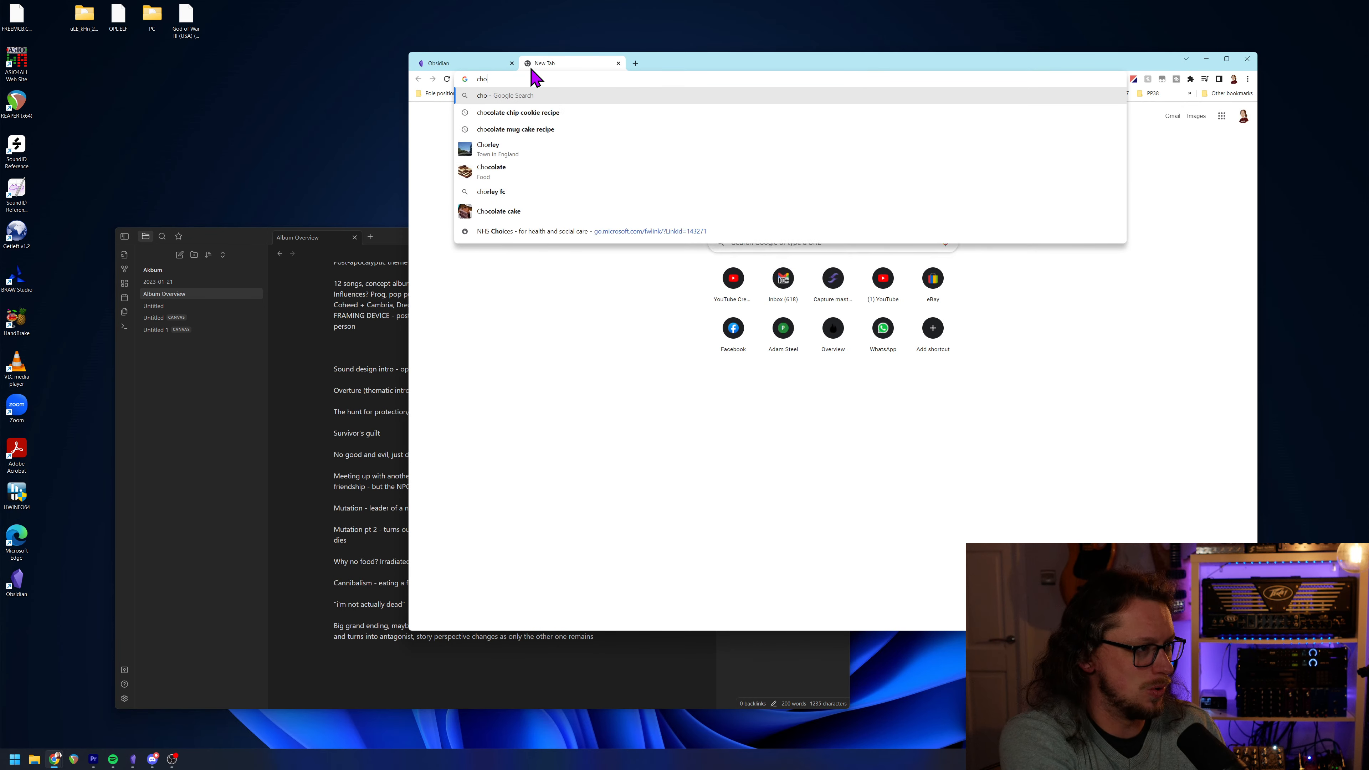
key("BackSpace")
key("BackSpace")
type("oheed")
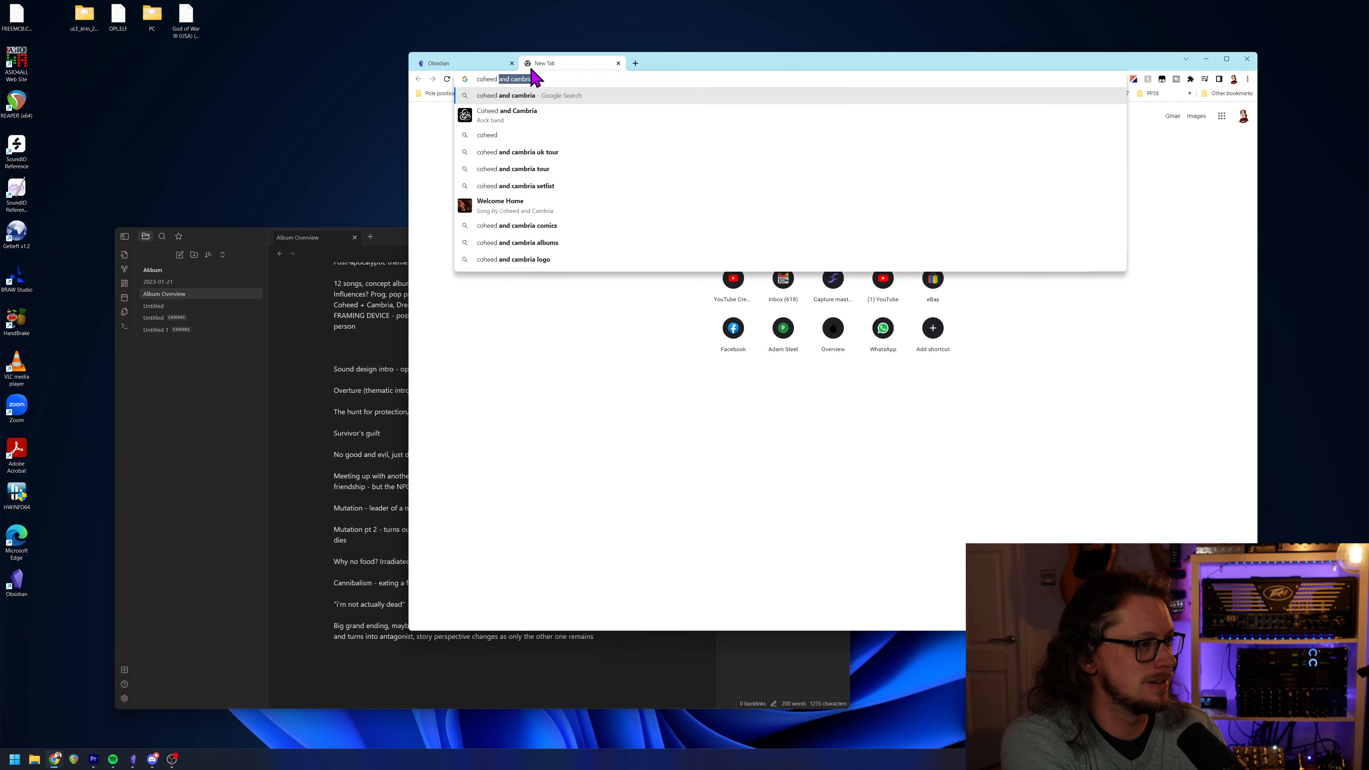
type(" and cambria")
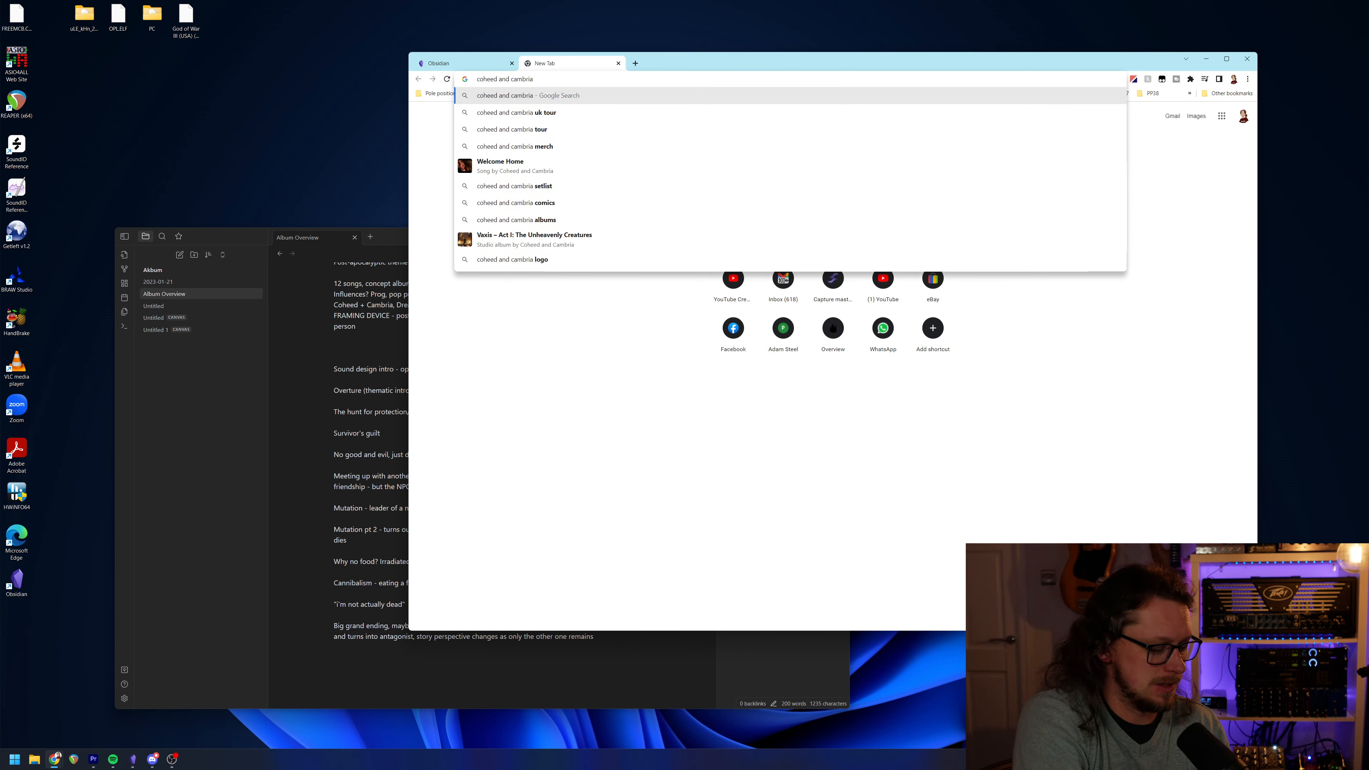
type(" bloo")
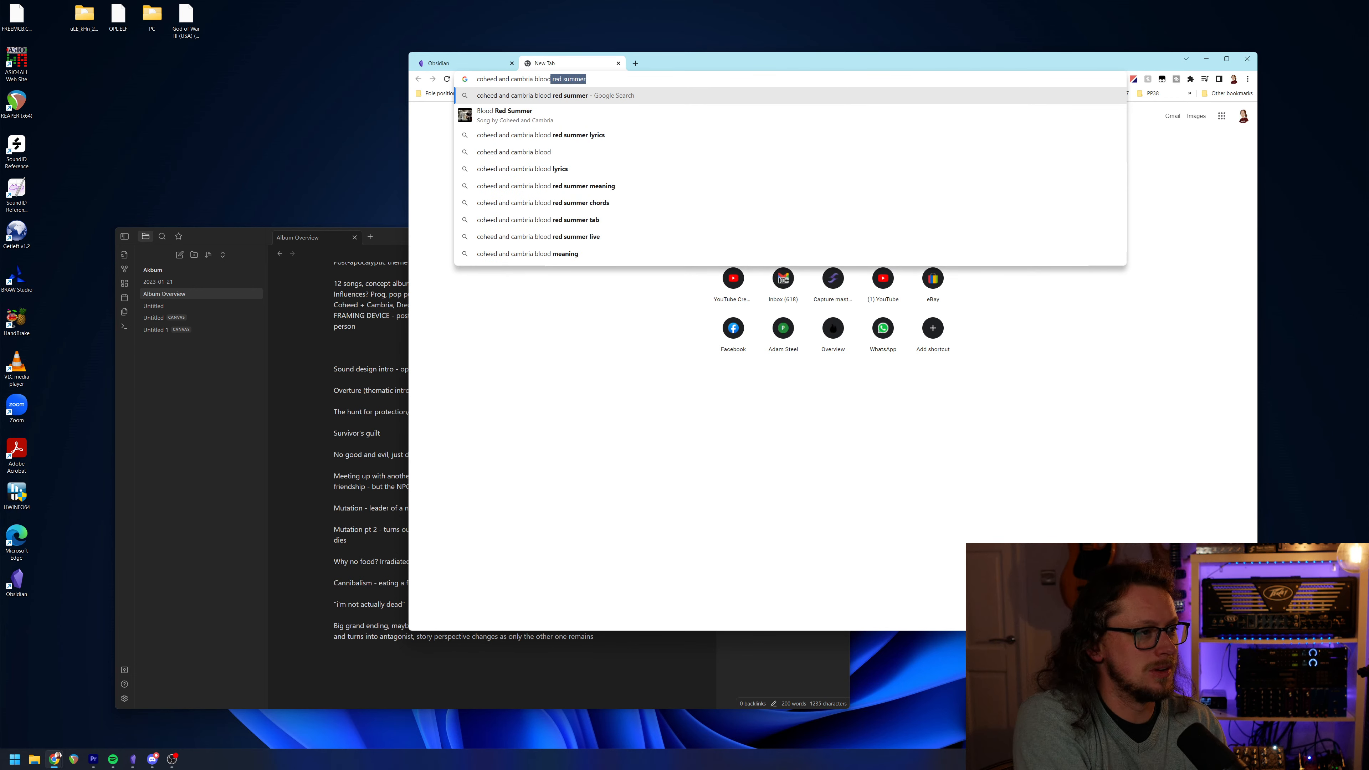
type("d")
key("BackSpace")
key("Down")
key("Down")
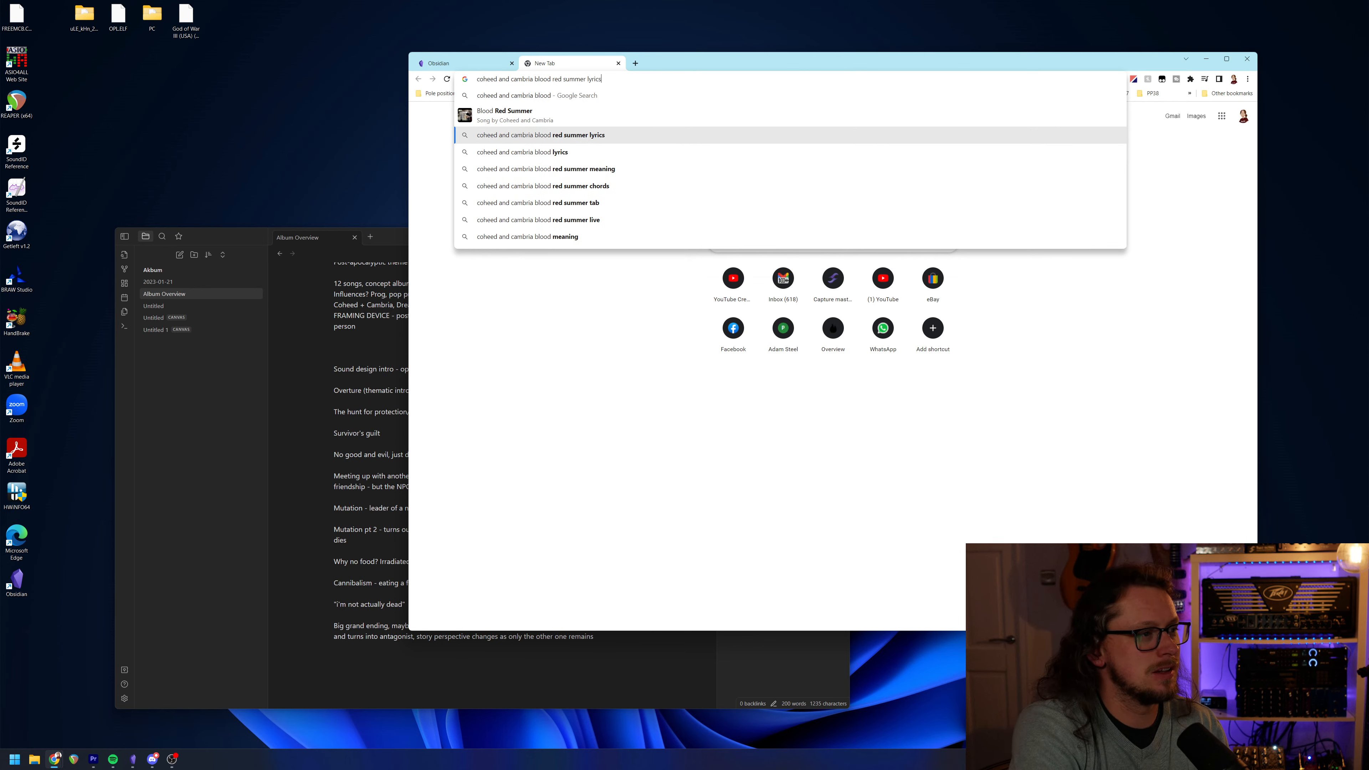
key("Return")
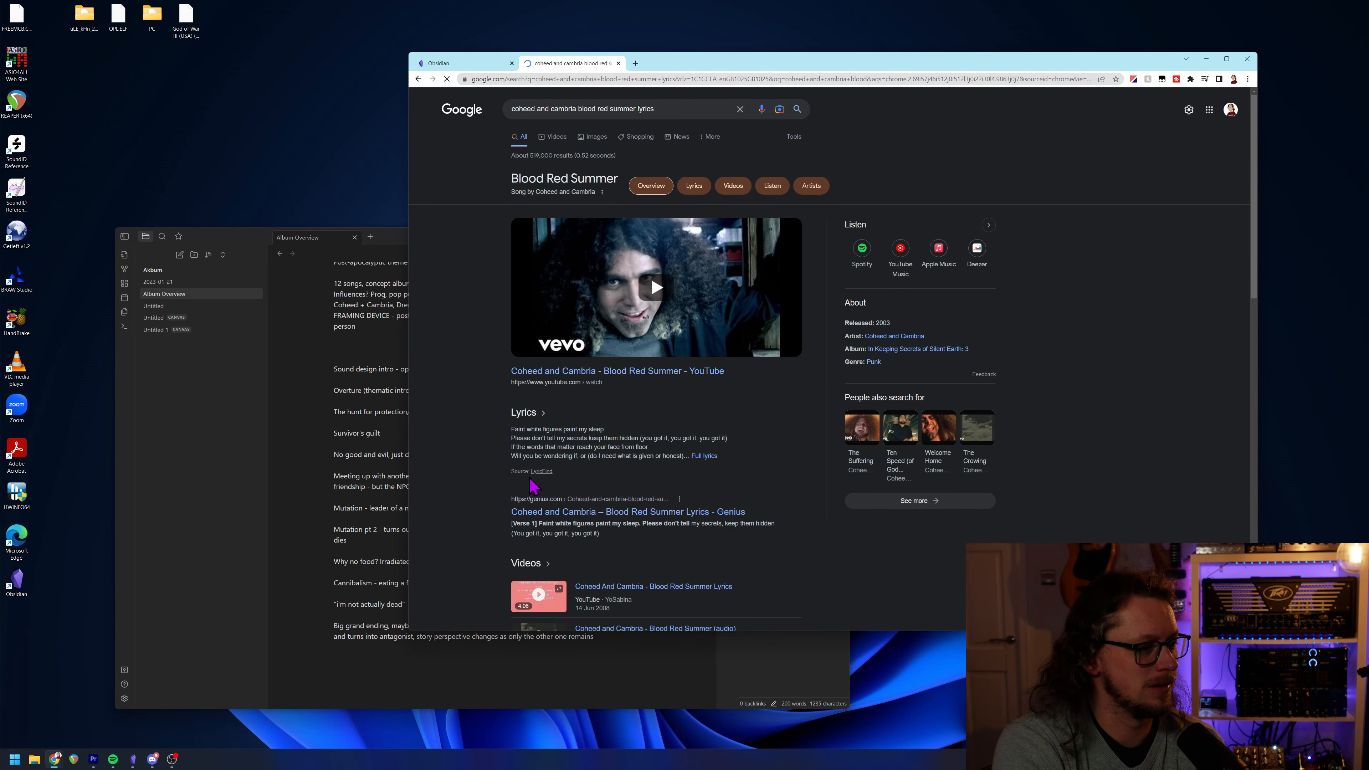
Open the AZLyrics result for "Blood Red Summer" and dismiss its privacy notice.
scroll(525, 483, "down", 5)
scroll(609, 547, "down", 3)
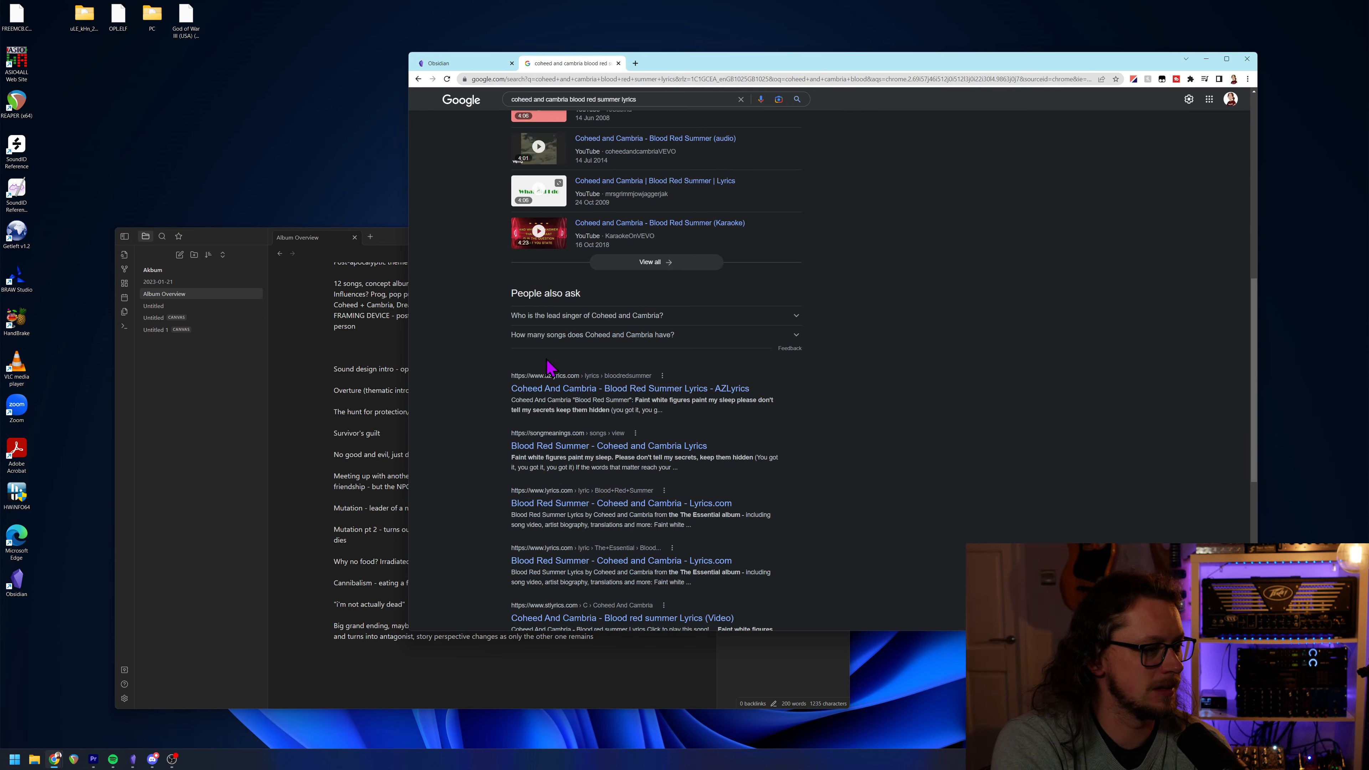
left_click(566, 398)
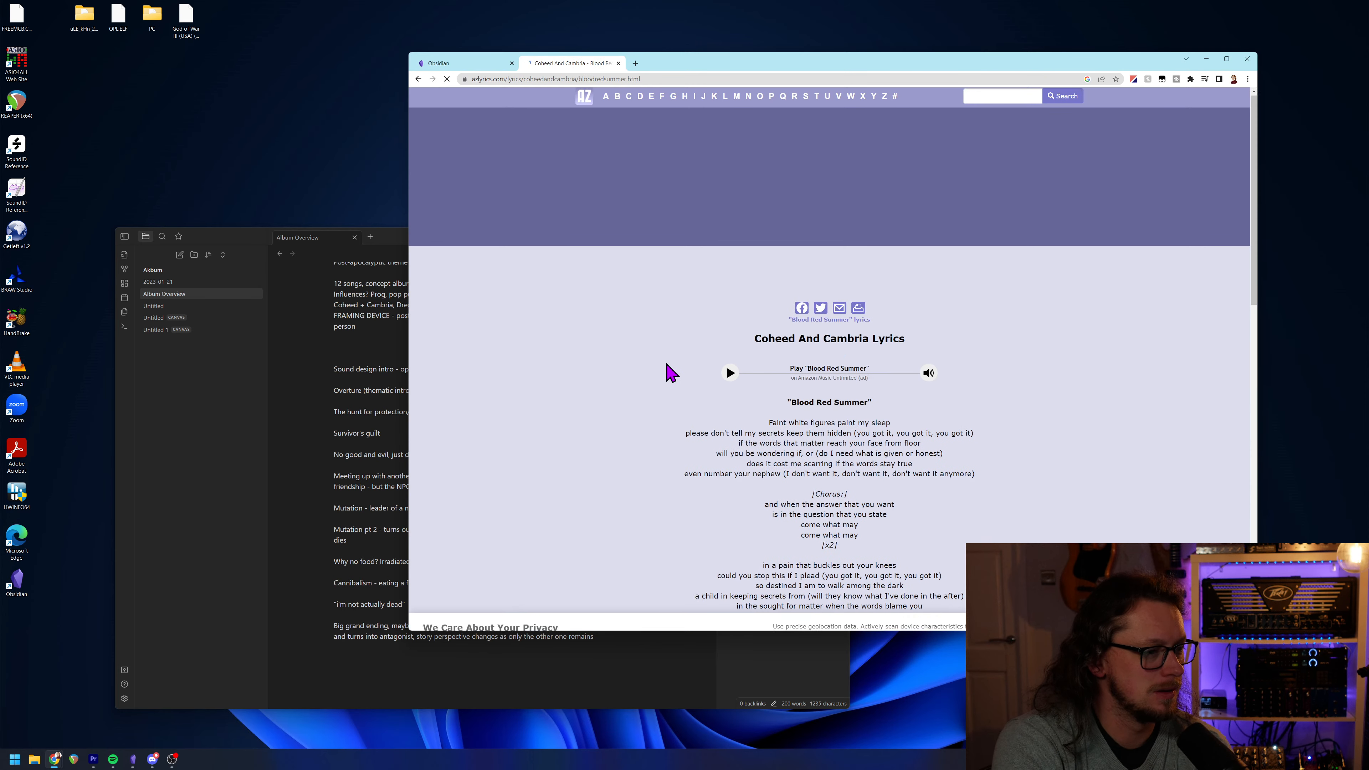
scroll(666, 370, "down", 2)
left_click(1175, 600)
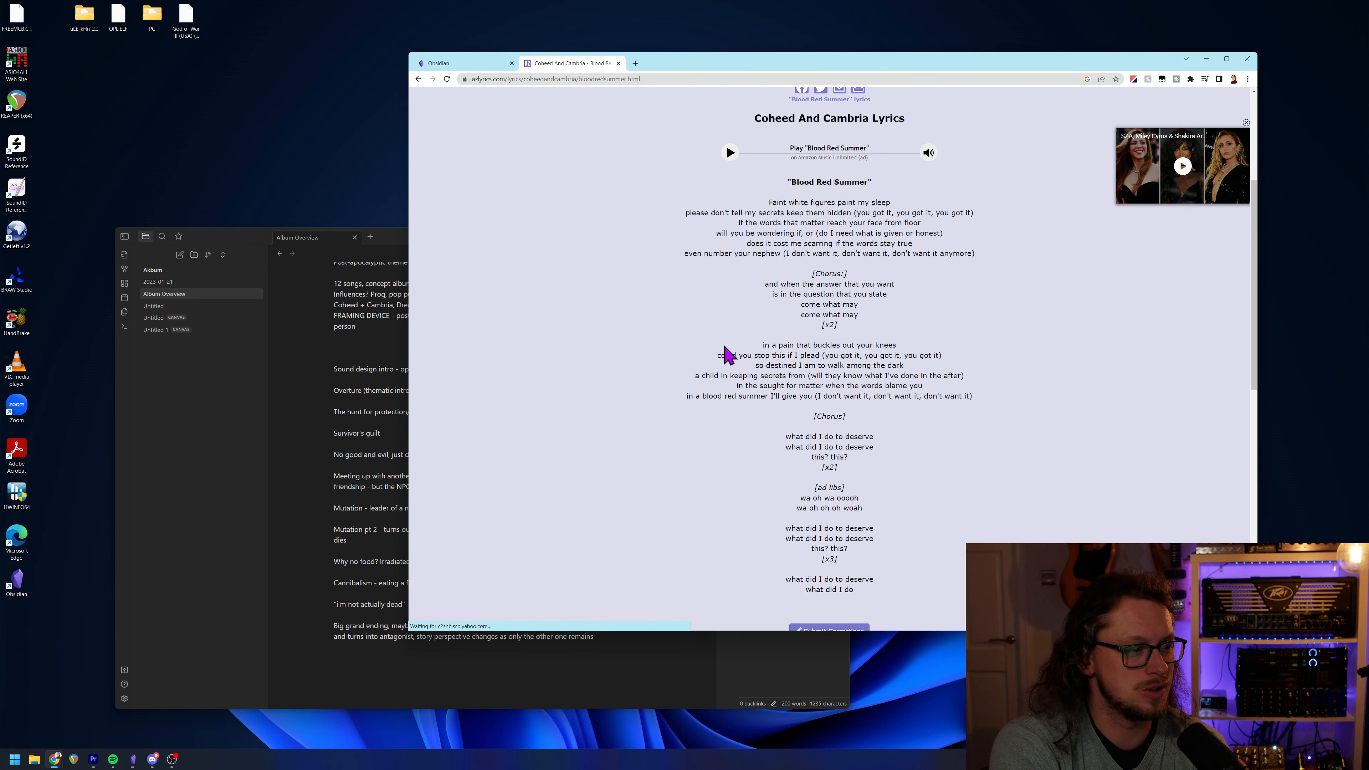
Compare the "Blood Red Summer" verses and choruses with the song outline in the Album Overview note in Obsidian.
left_click_drag(800, 76, 758, 84)
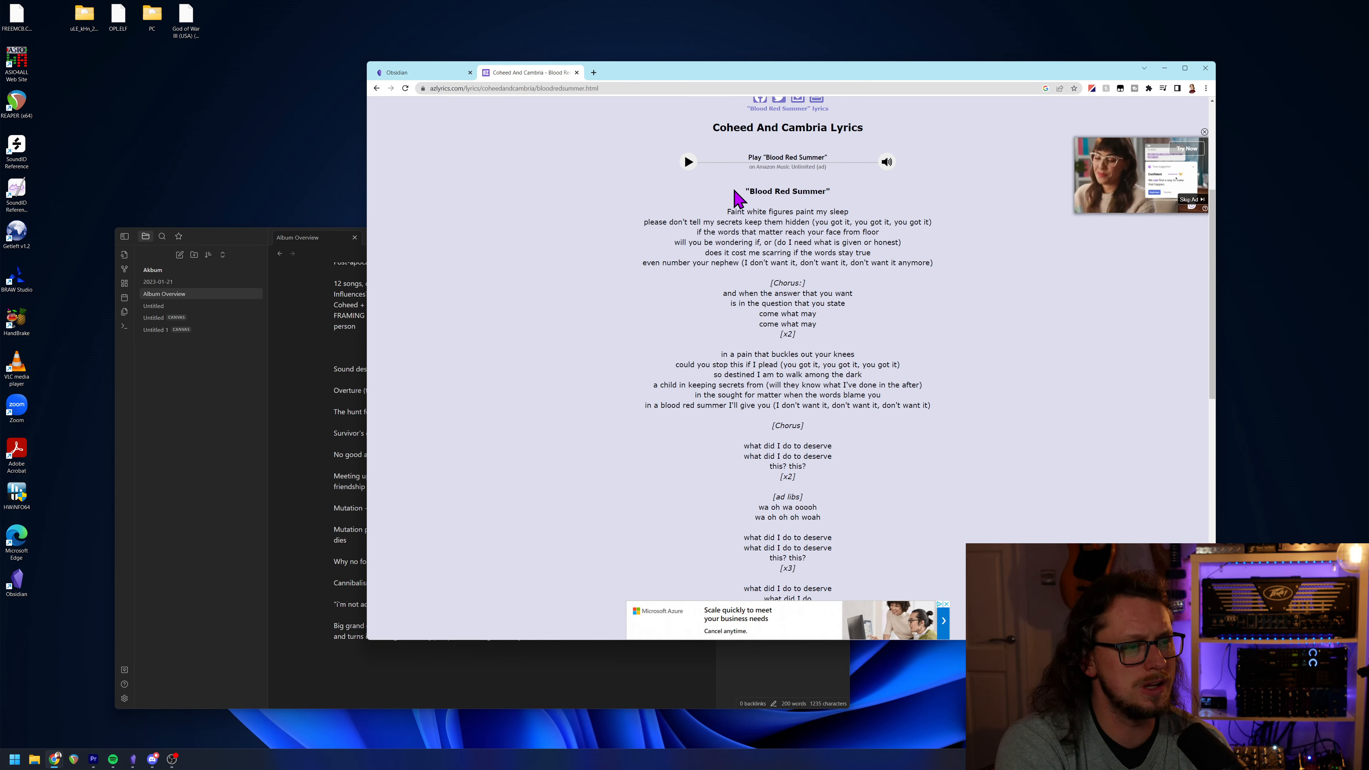
left_click_drag(712, 216, 734, 347)
left_click(736, 347)
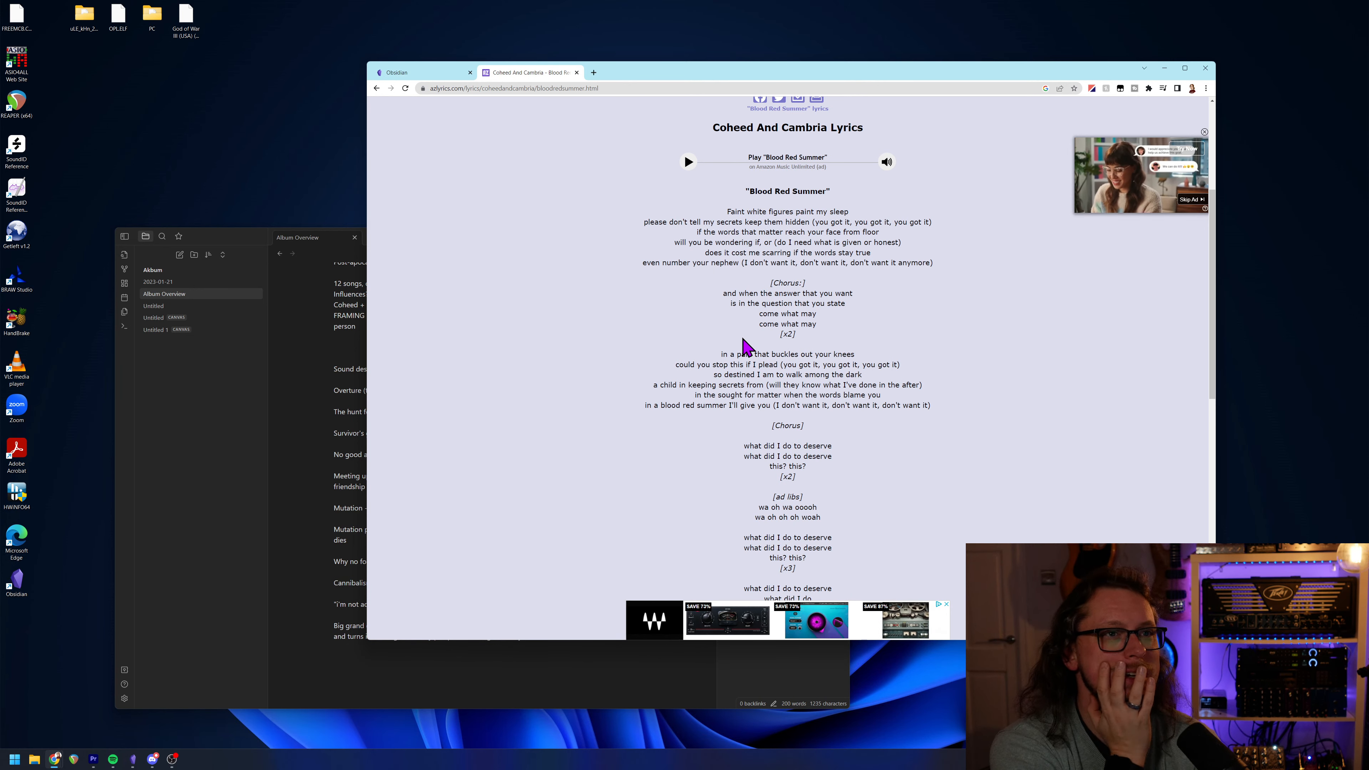
left_click(276, 539)
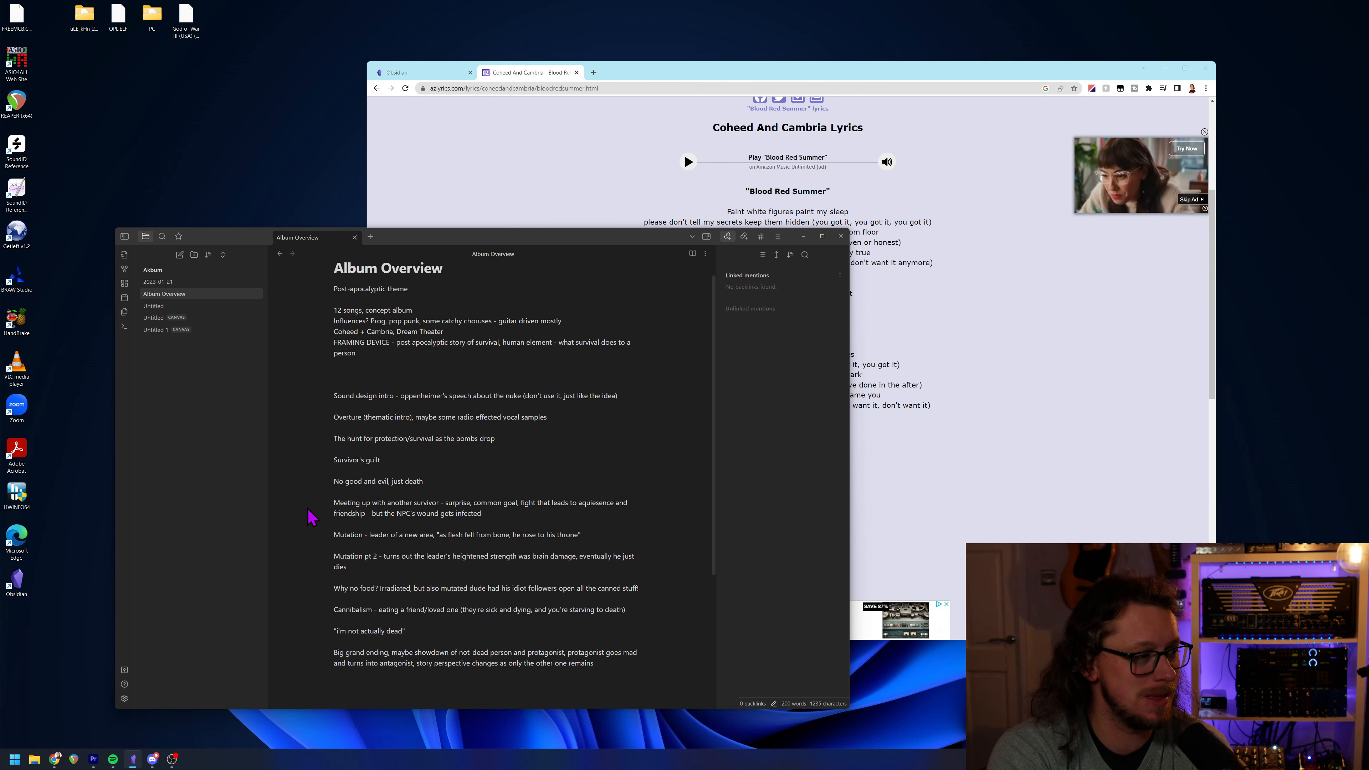
scroll(318, 518, "down", 2)
scroll(318, 518, "up", 2)
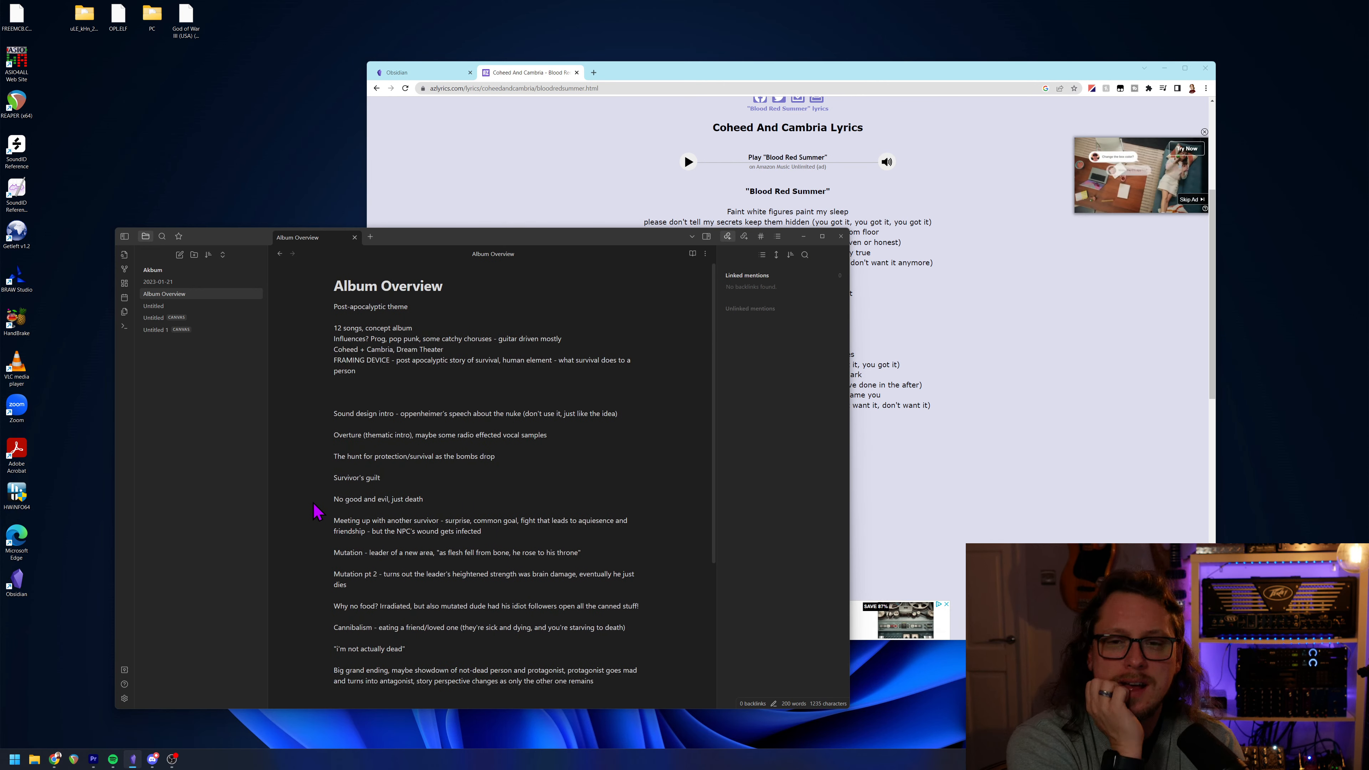
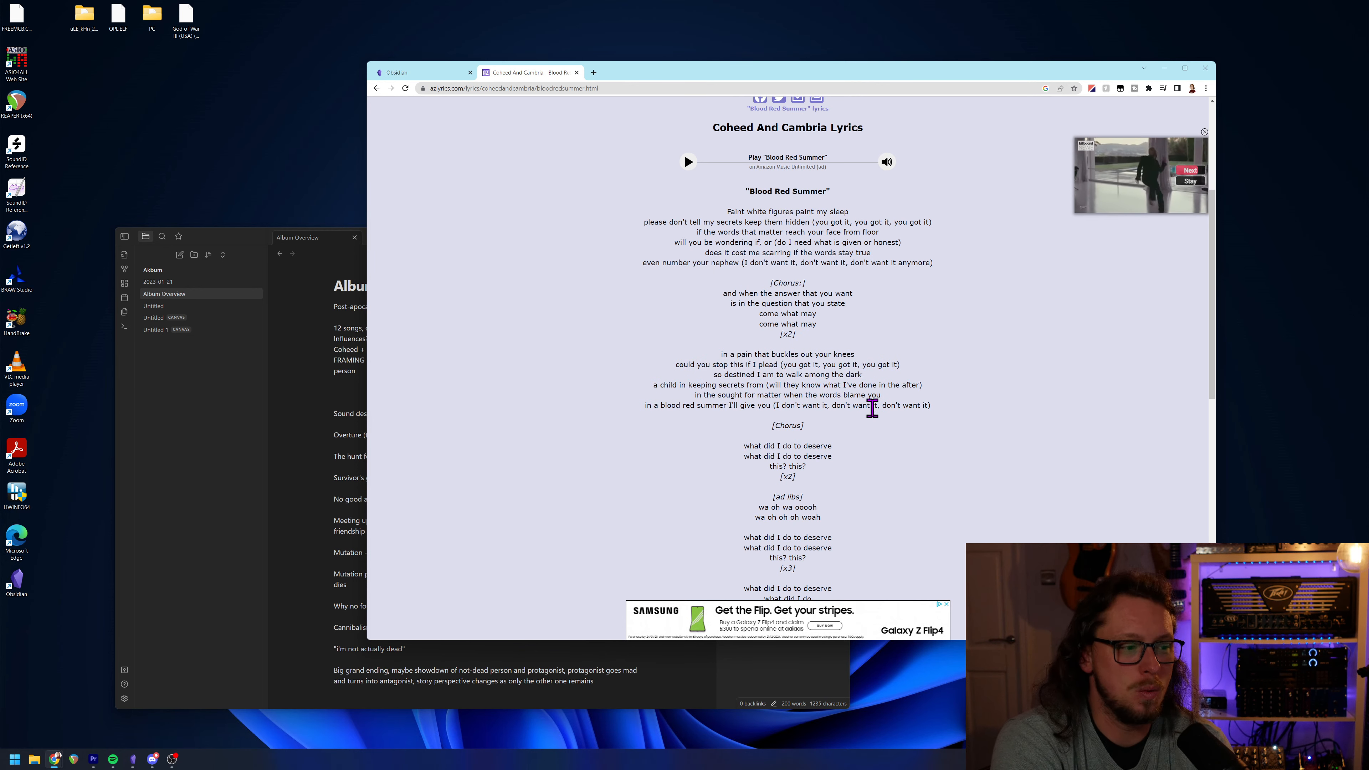
scroll(863, 410, "down", 1)
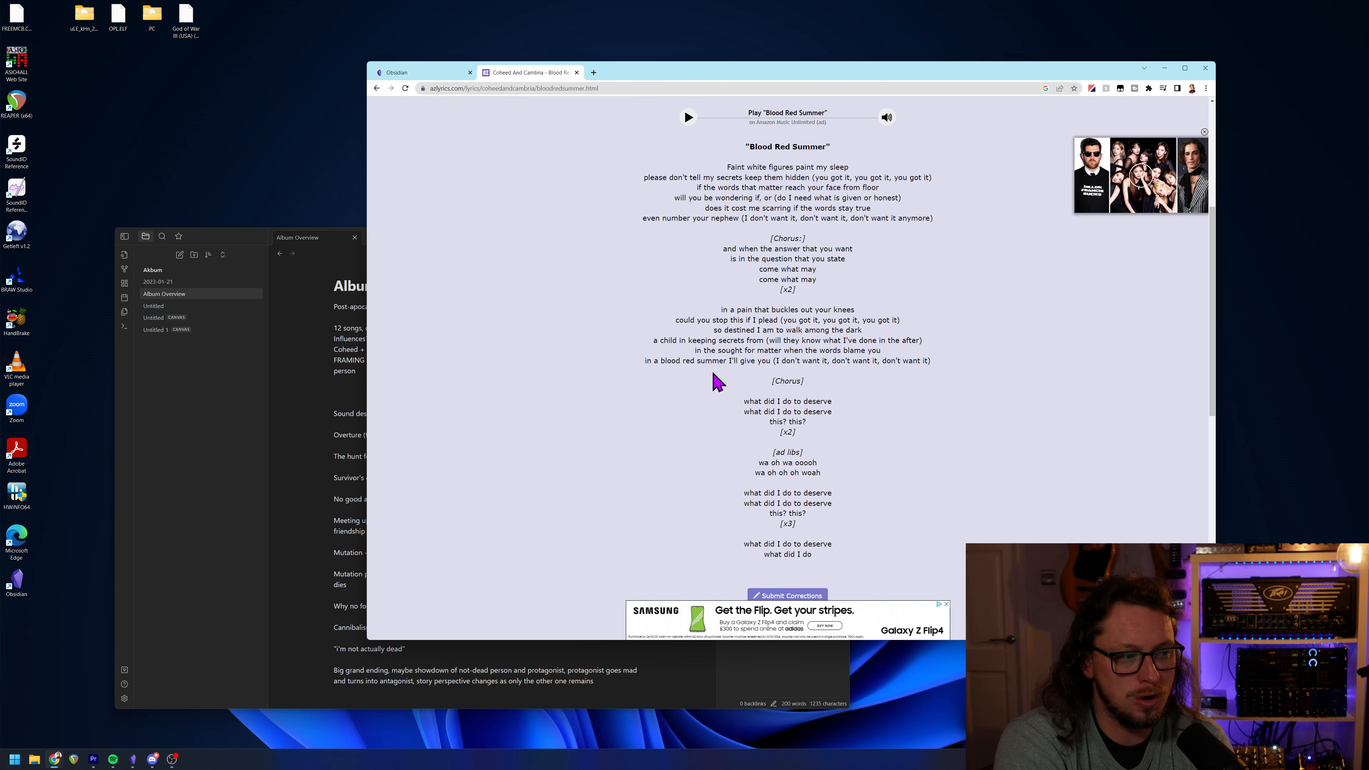
left_click_drag(704, 300, 867, 466)
left_click(884, 465)
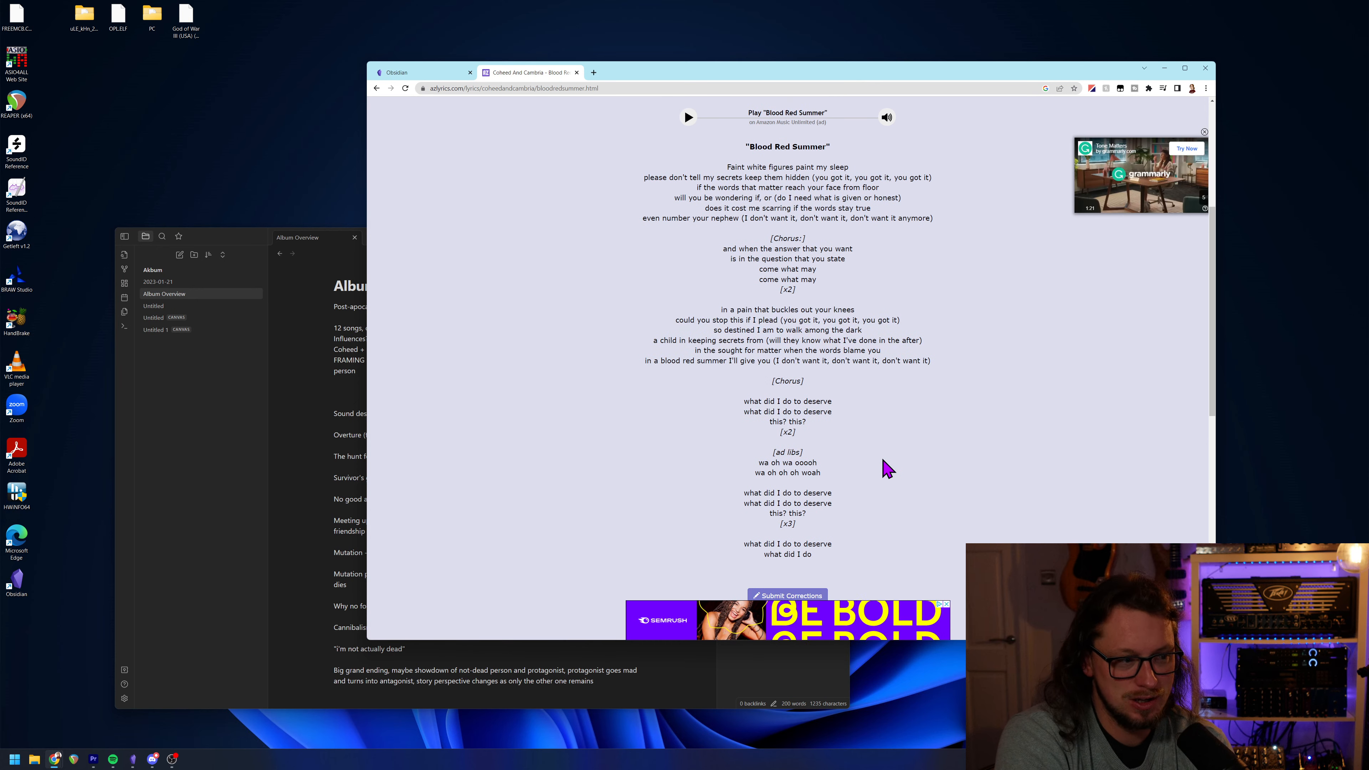
scroll(714, 403, "up", 1)
scroll(700, 402, "up", 1)
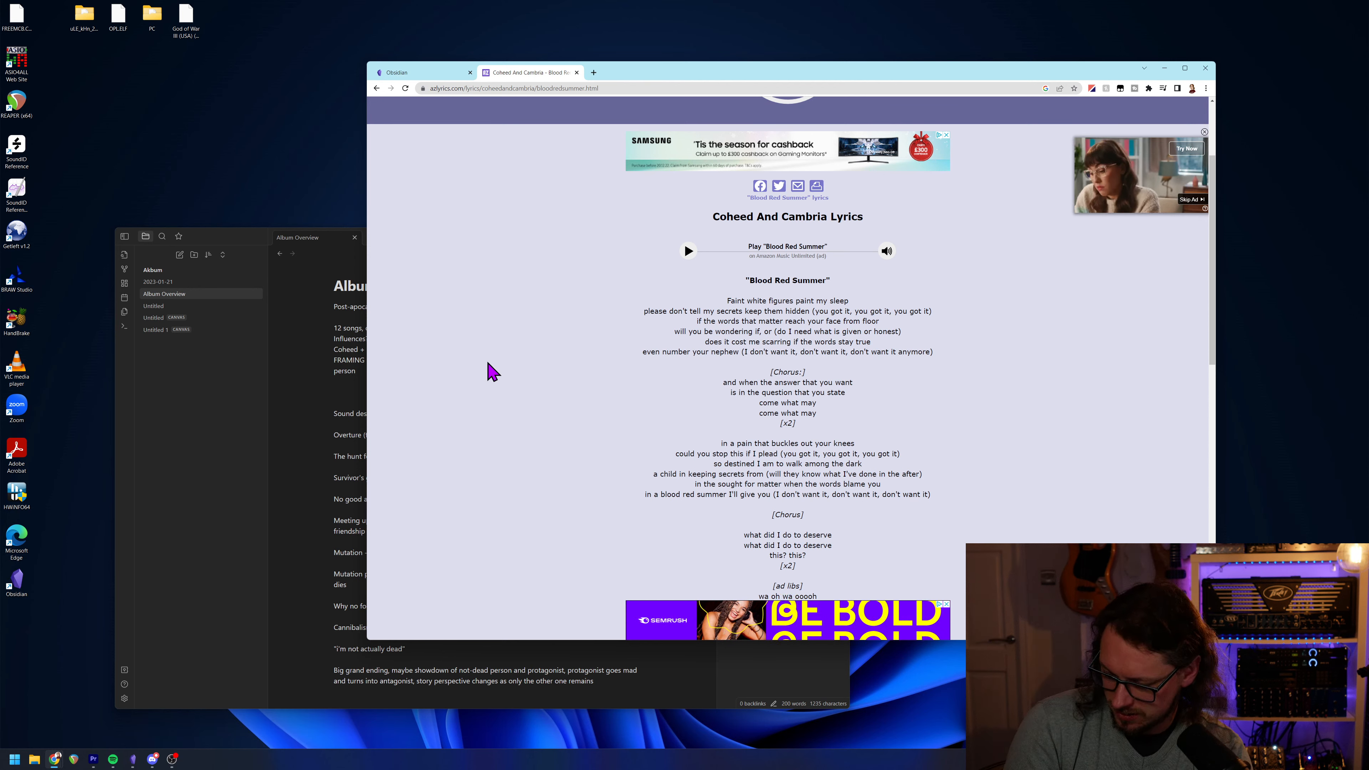
left_click(337, 519)
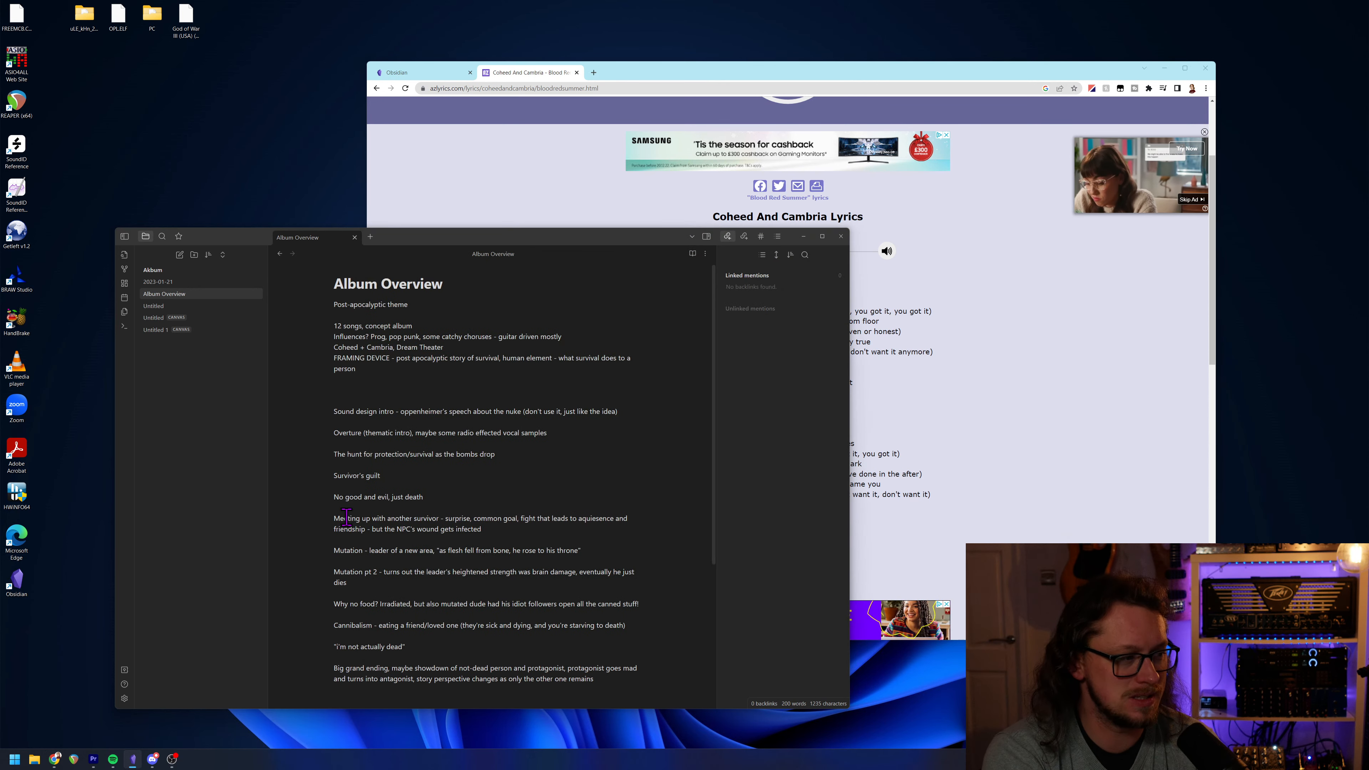
scroll(344, 518, "down", 1)
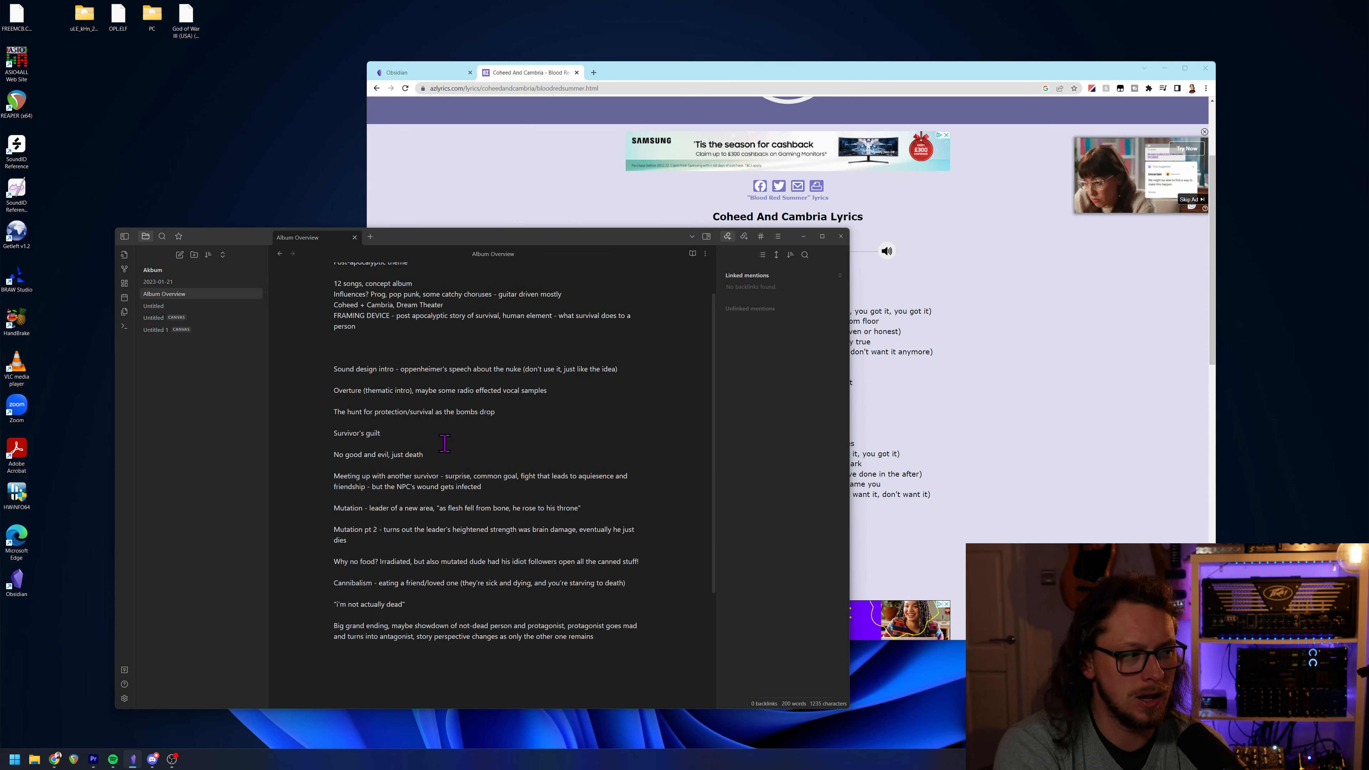
left_click_drag(409, 347, 335, 583)
left_click(634, 640)
left_click_drag(486, 625, 651, 645)
Return to the browser's search page and search for "coheed and cambria the camper velourium i faint of hearts lyrics".
left_click(977, 459)
key("alt+Left")
scroll(565, 162, "up", 5)
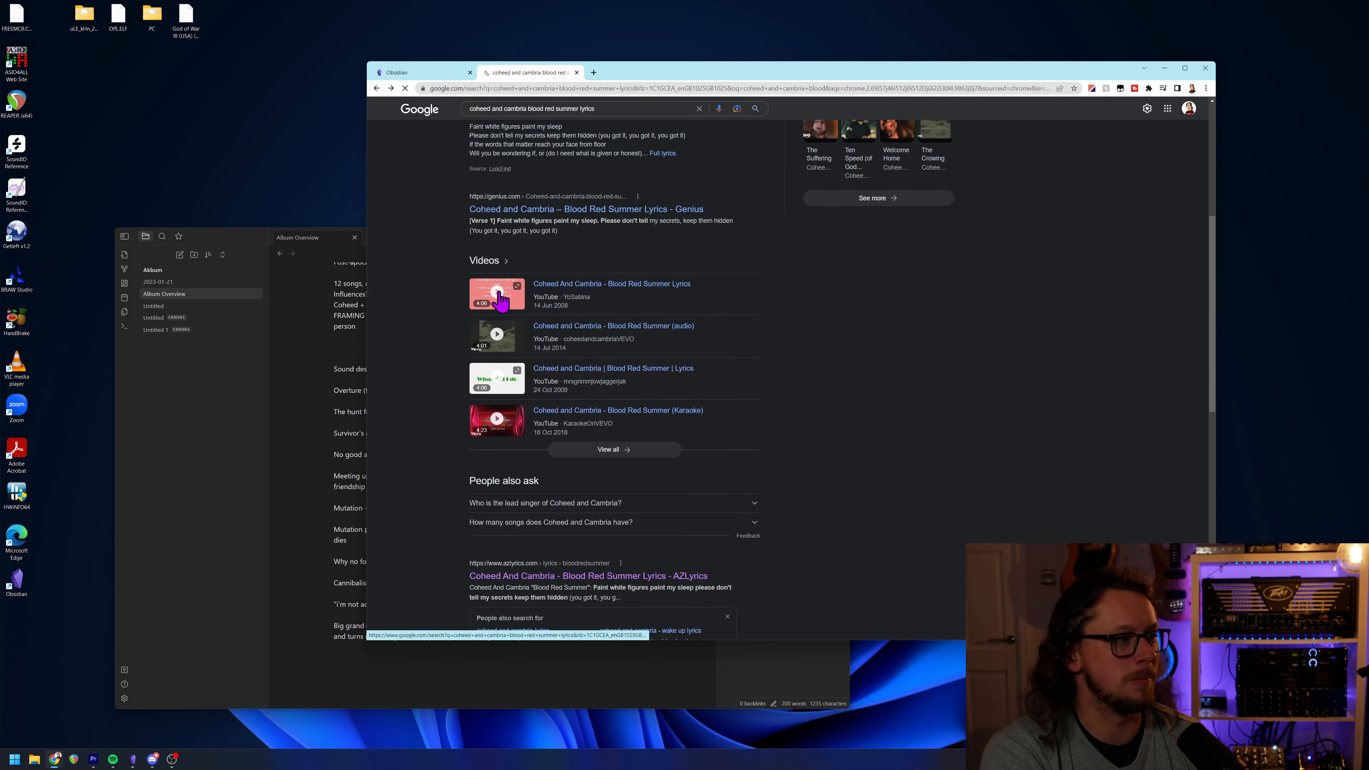
scroll(564, 162, "up", 4)
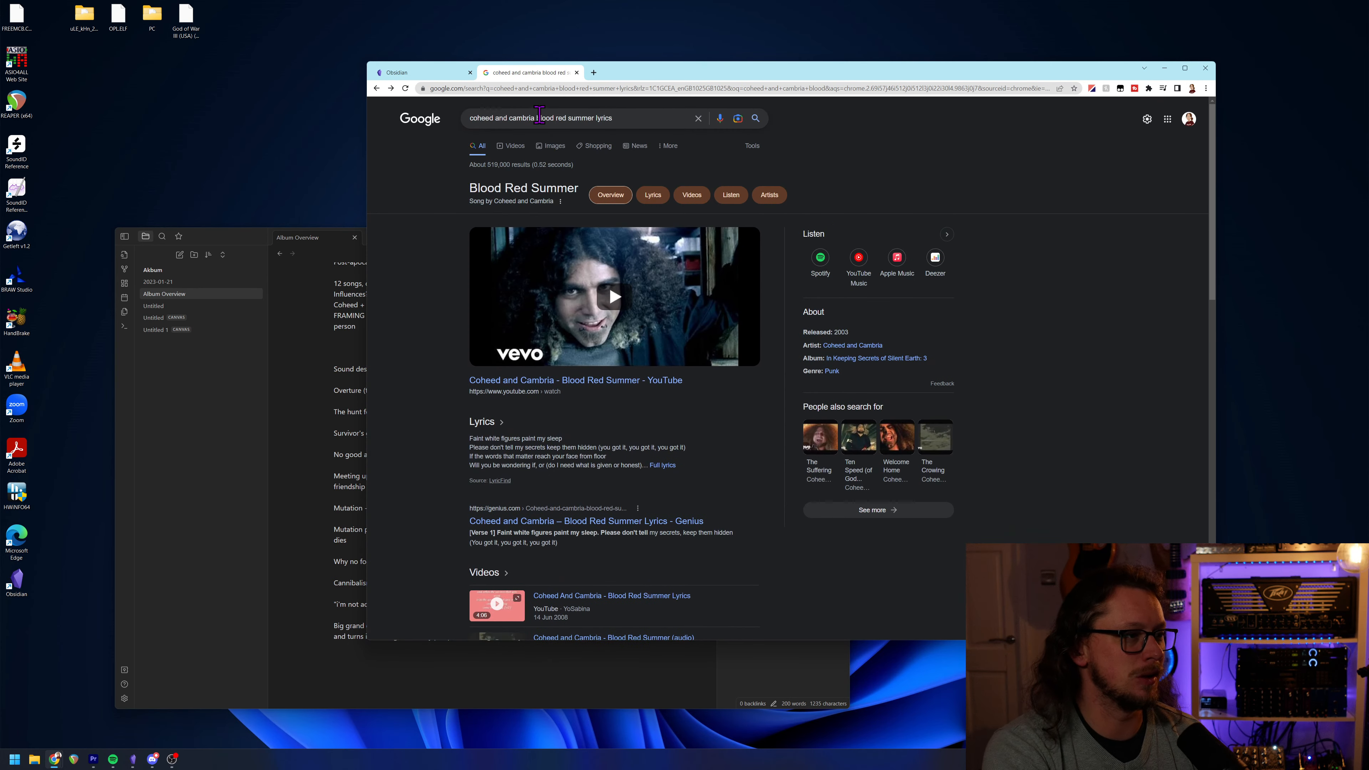
left_click_drag(541, 118, 751, 147)
key("BackSpace")
key("BackSpace")
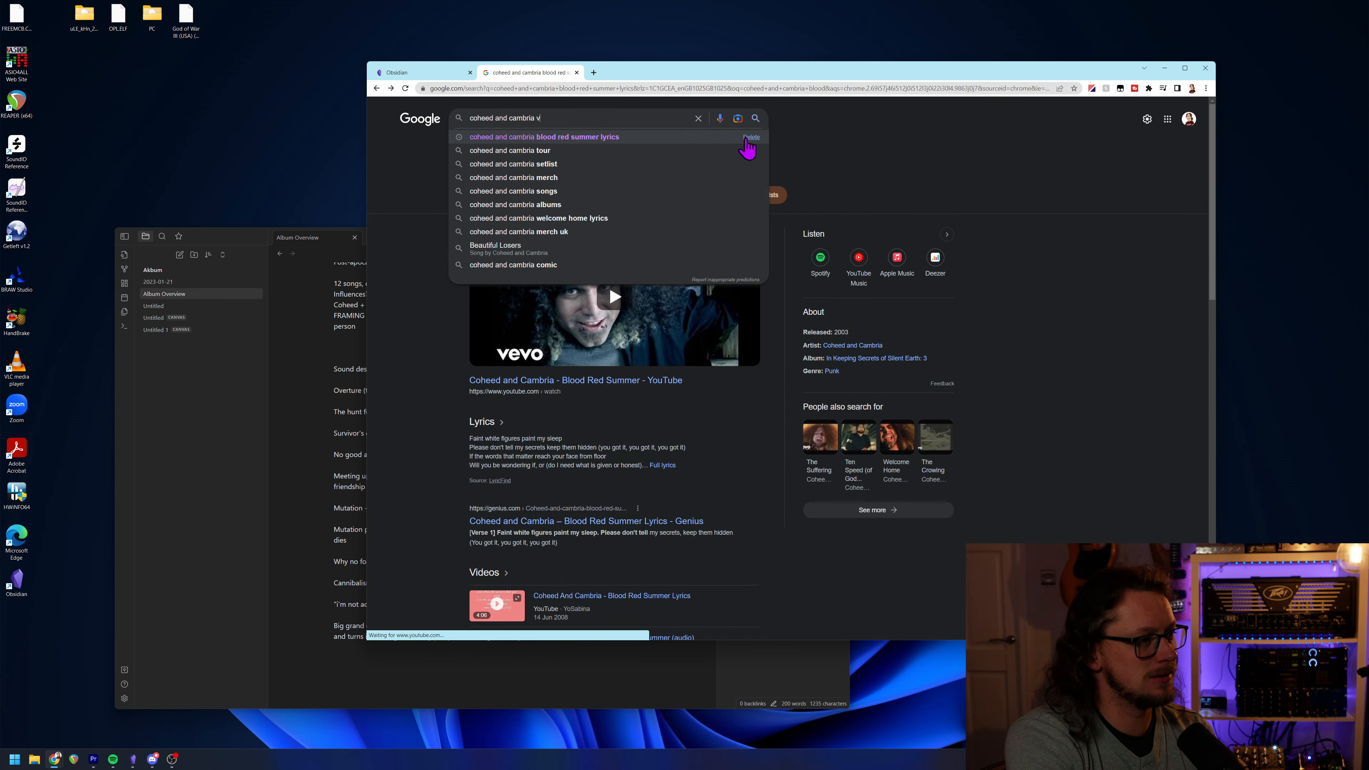
type("ve;")
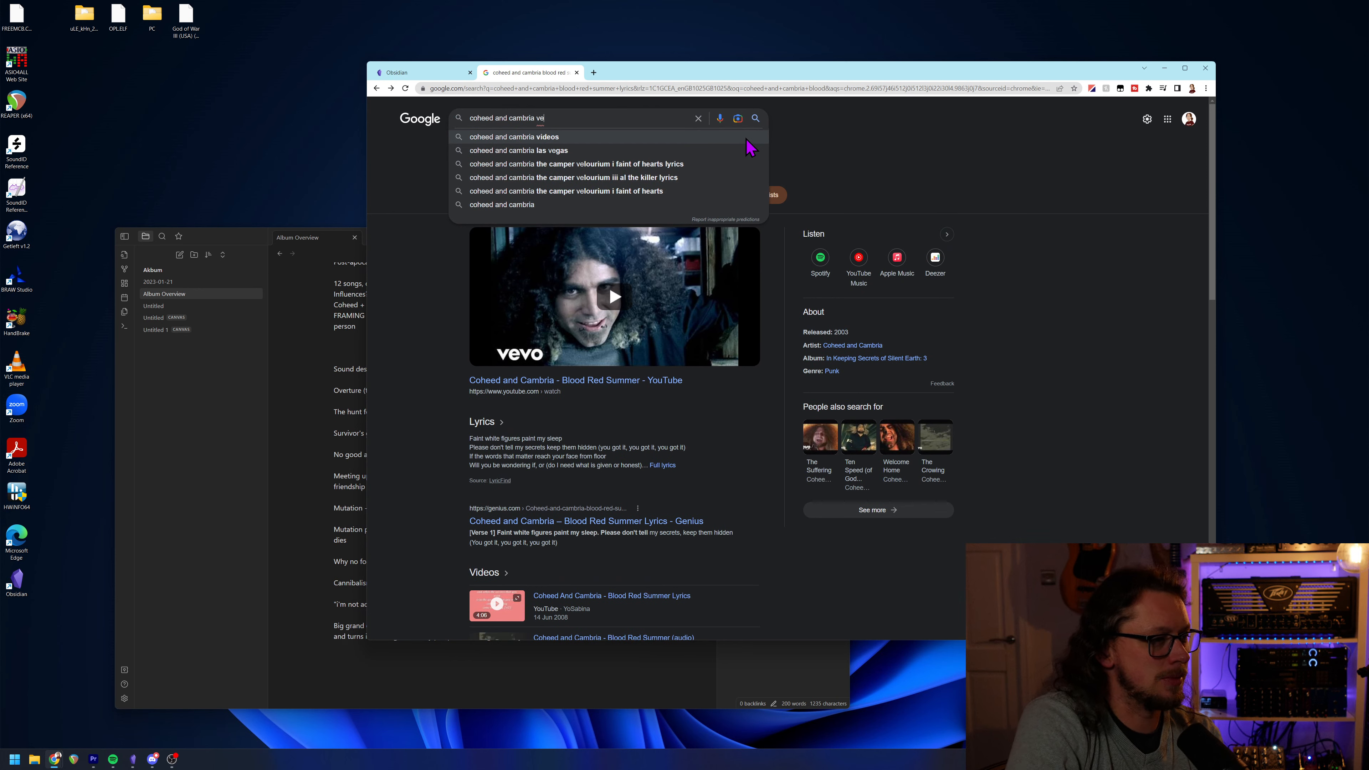
key("Down")
key("Down")
key("Return")
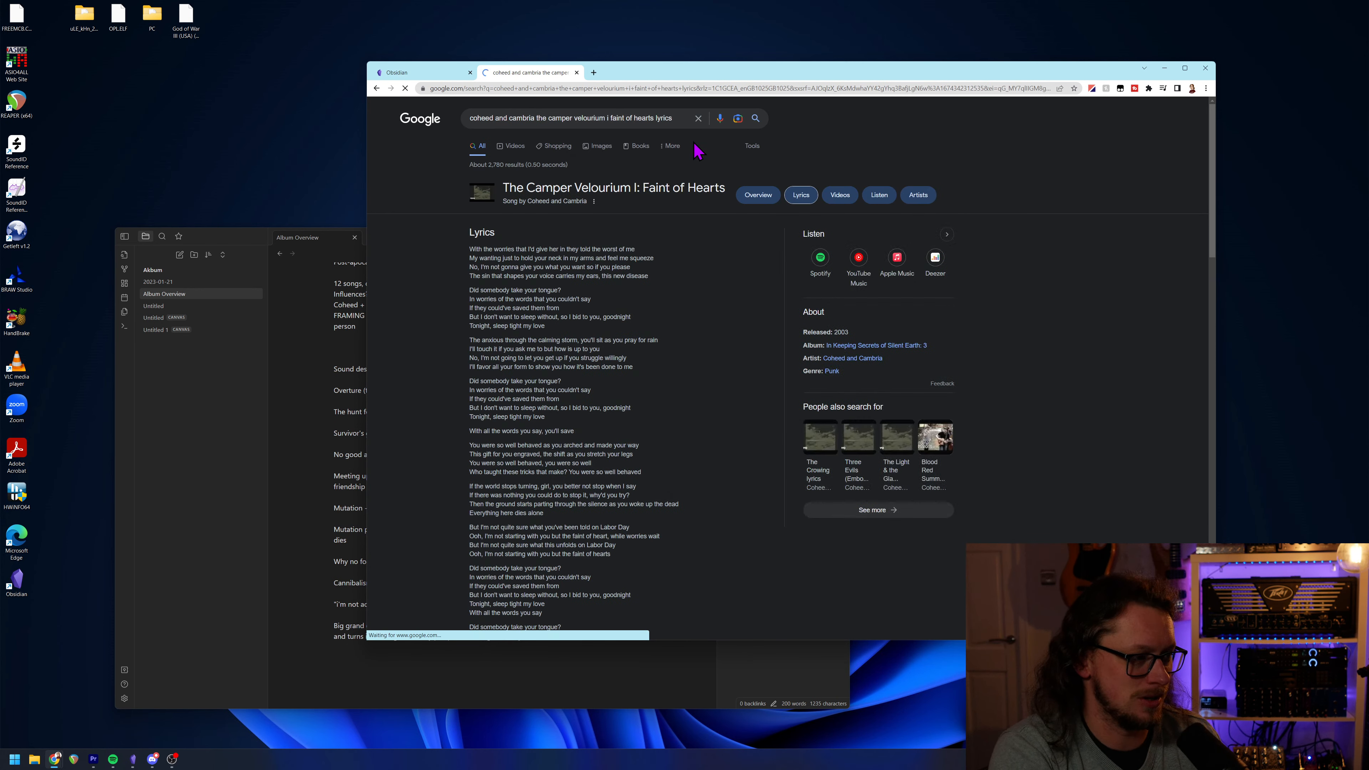
scroll(602, 377, "down", 5)
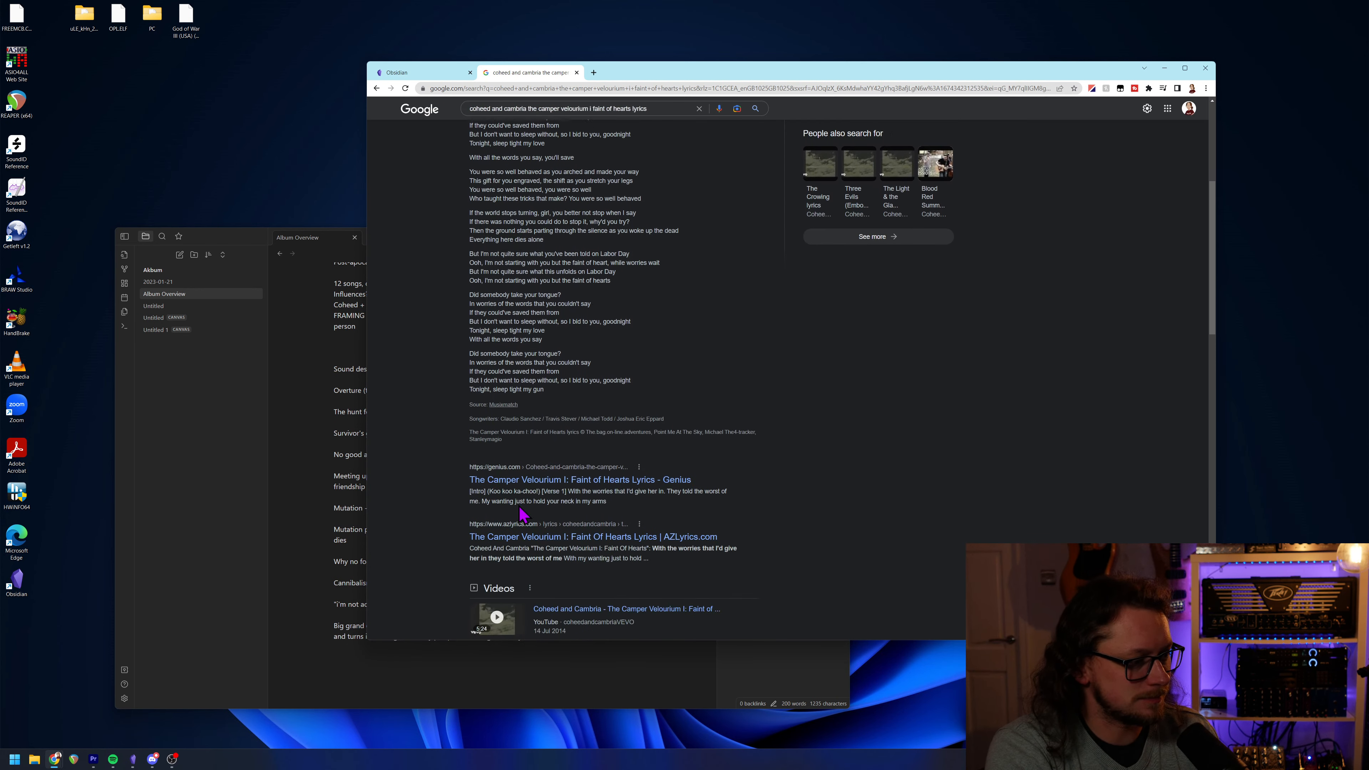
left_click(545, 440)
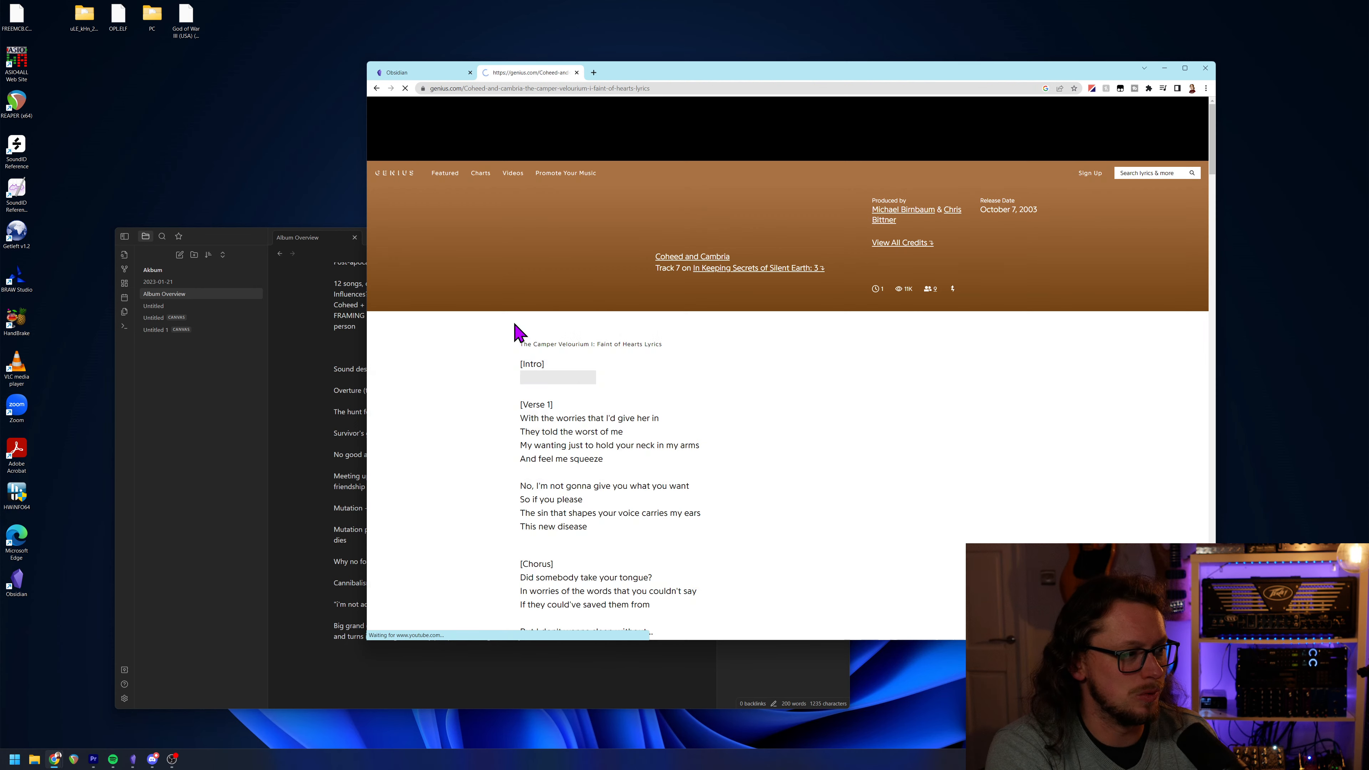
scroll(491, 378, "down", 2)
left_click(766, 450)
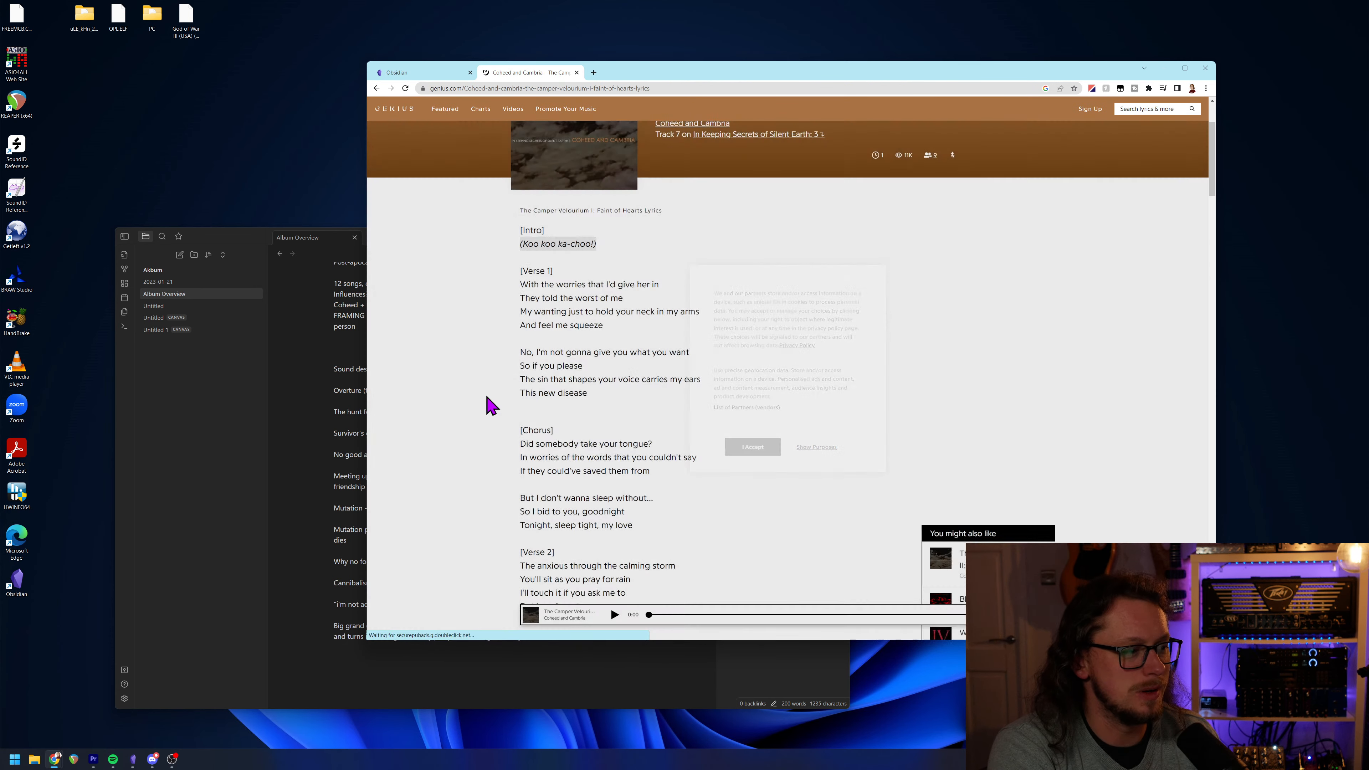
key("alt+Left")
scroll(491, 356, "up", 5)
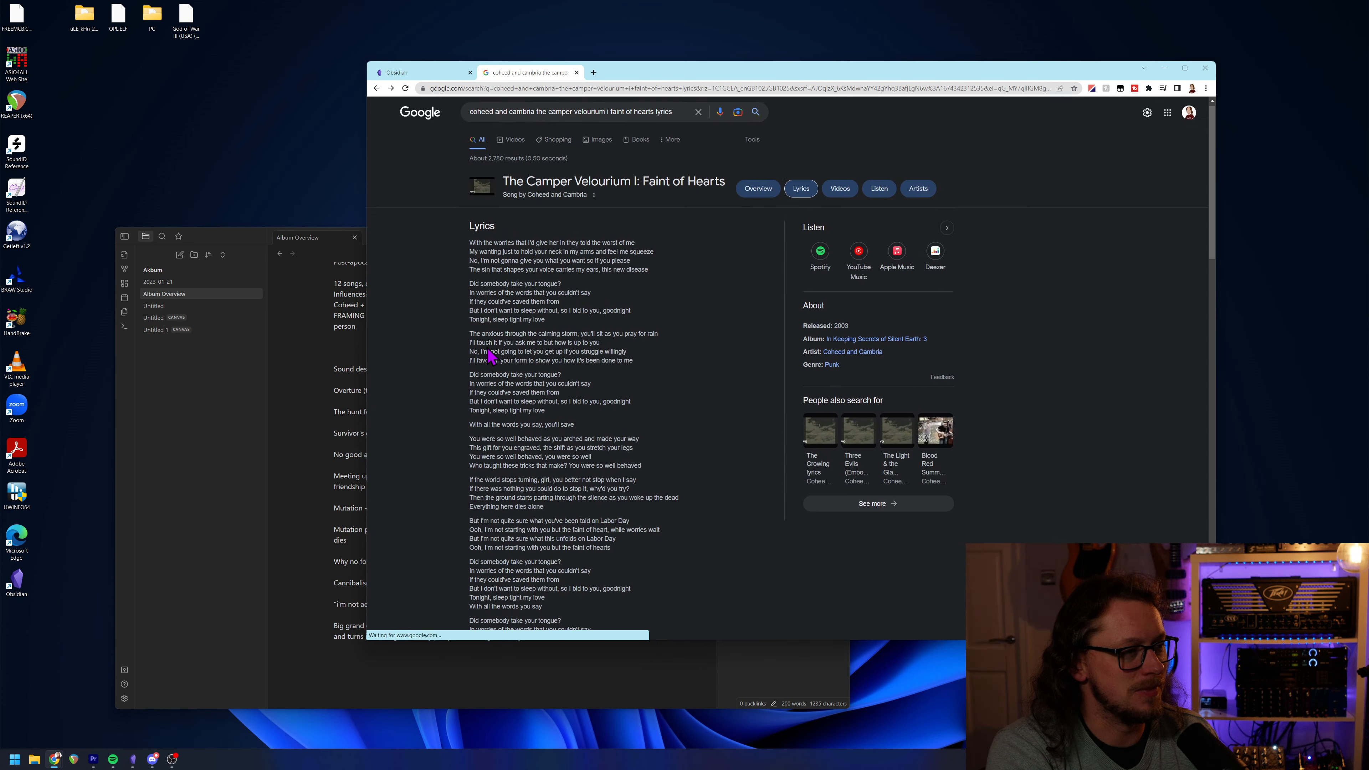
Change the web search to "coheed and cambria the camper velourium iii al the killer lyrics".
left_click_drag(609, 118, 911, 128)
key("Scroll_Lock")
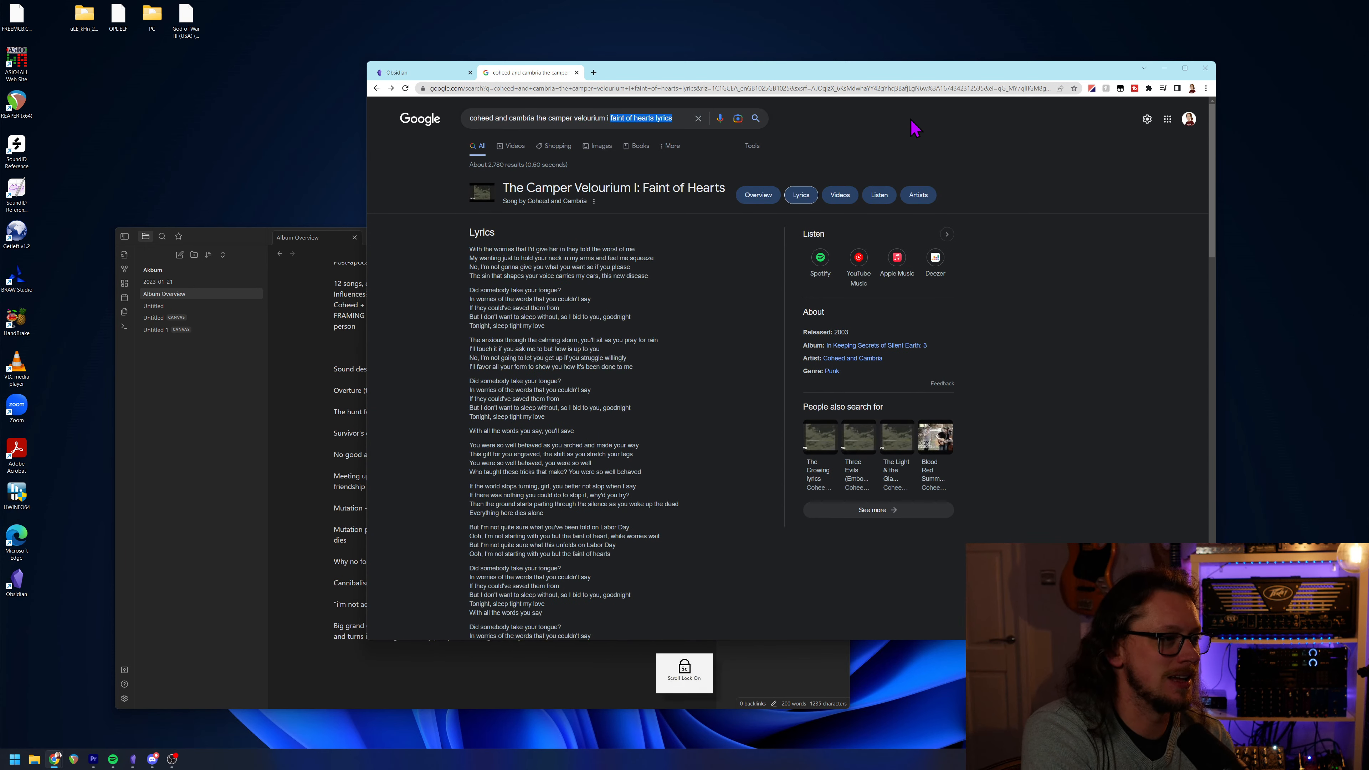
key("BackSpace")
key("Scroll_Lock")
type("i")
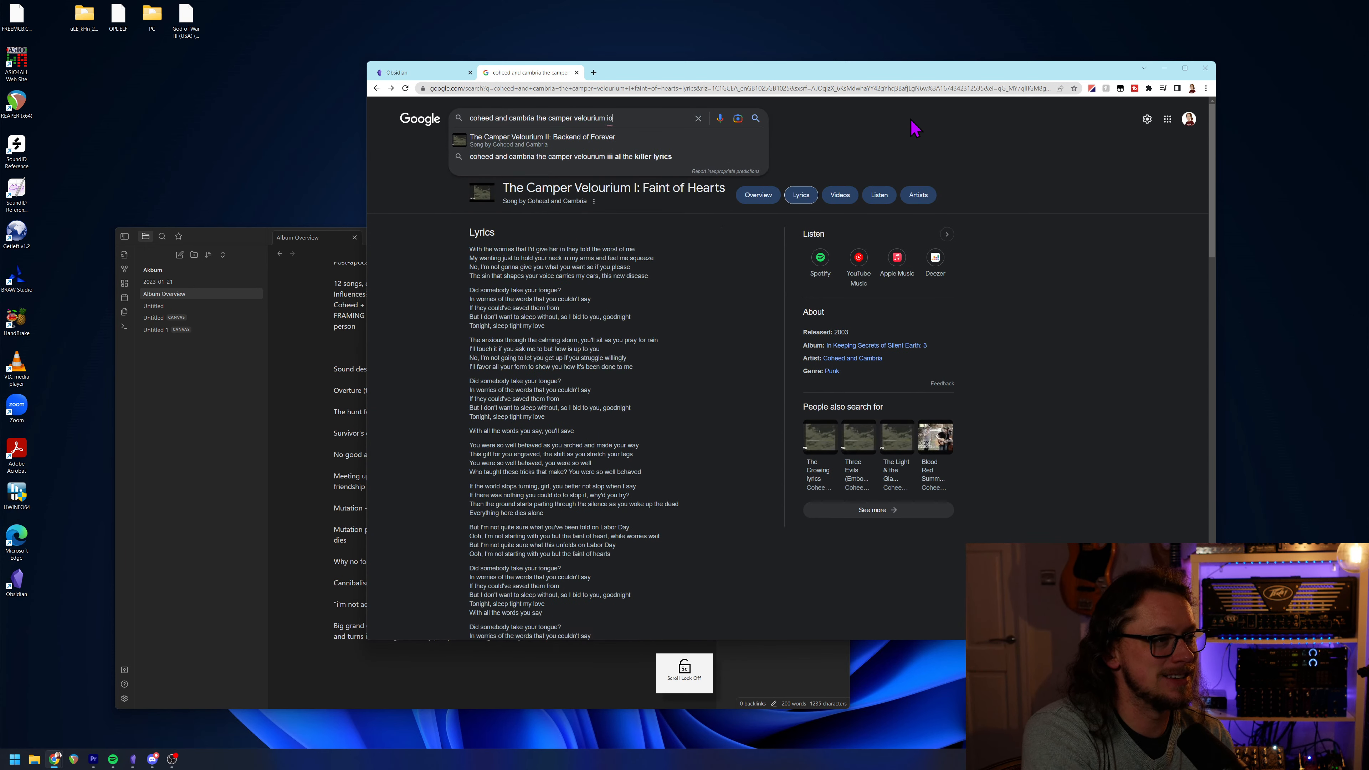
type("ii")
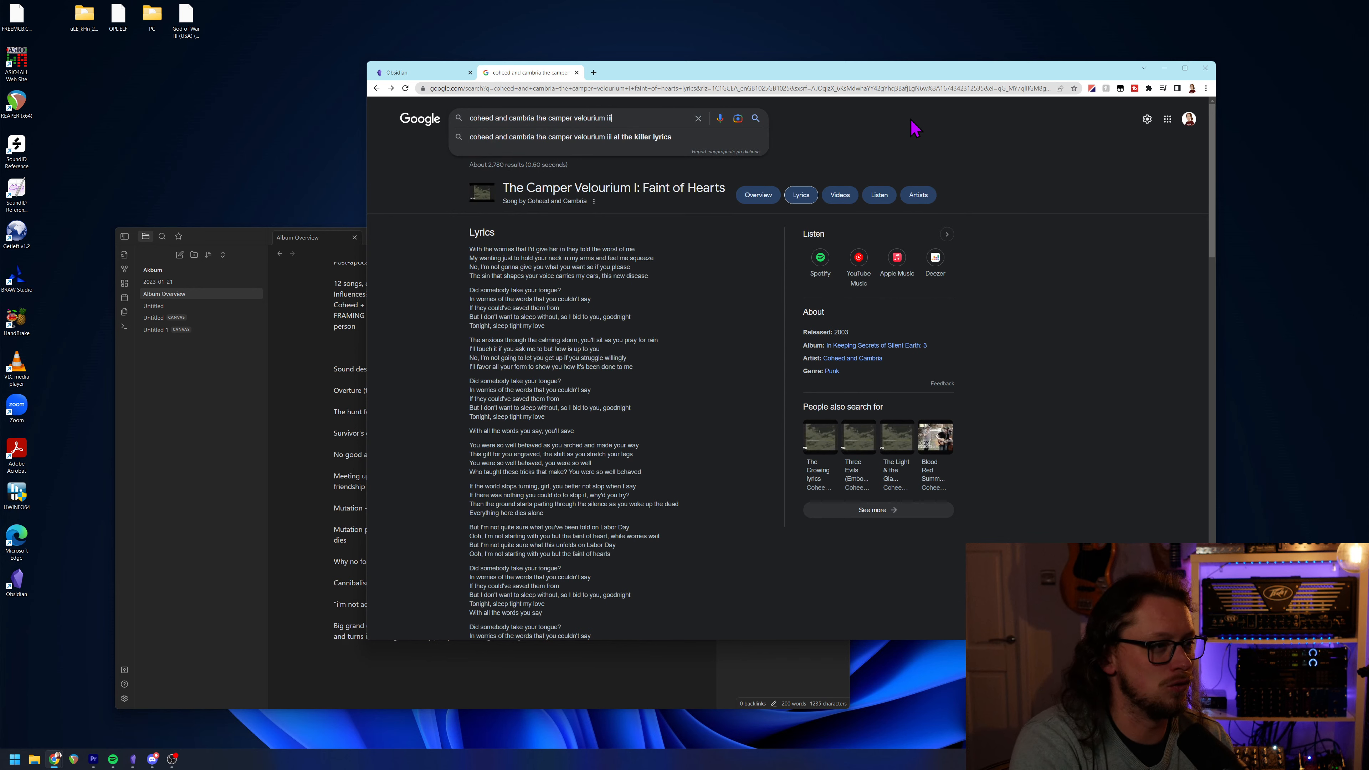
left_click(625, 137)
Open the Genius result for "The Camper Velourium III: Al the Killer".
scroll(532, 453, "down", 10)
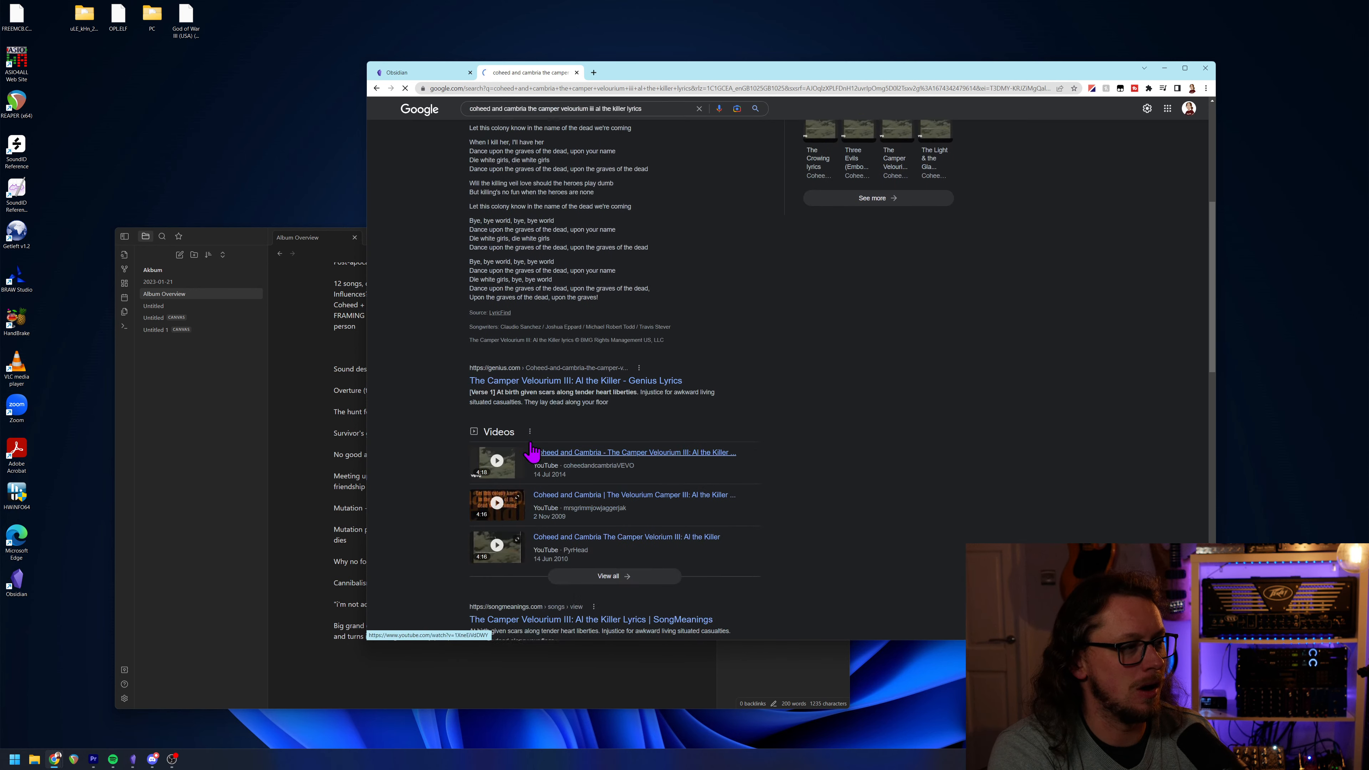
scroll(532, 453, "up", 4)
left_click(515, 605)
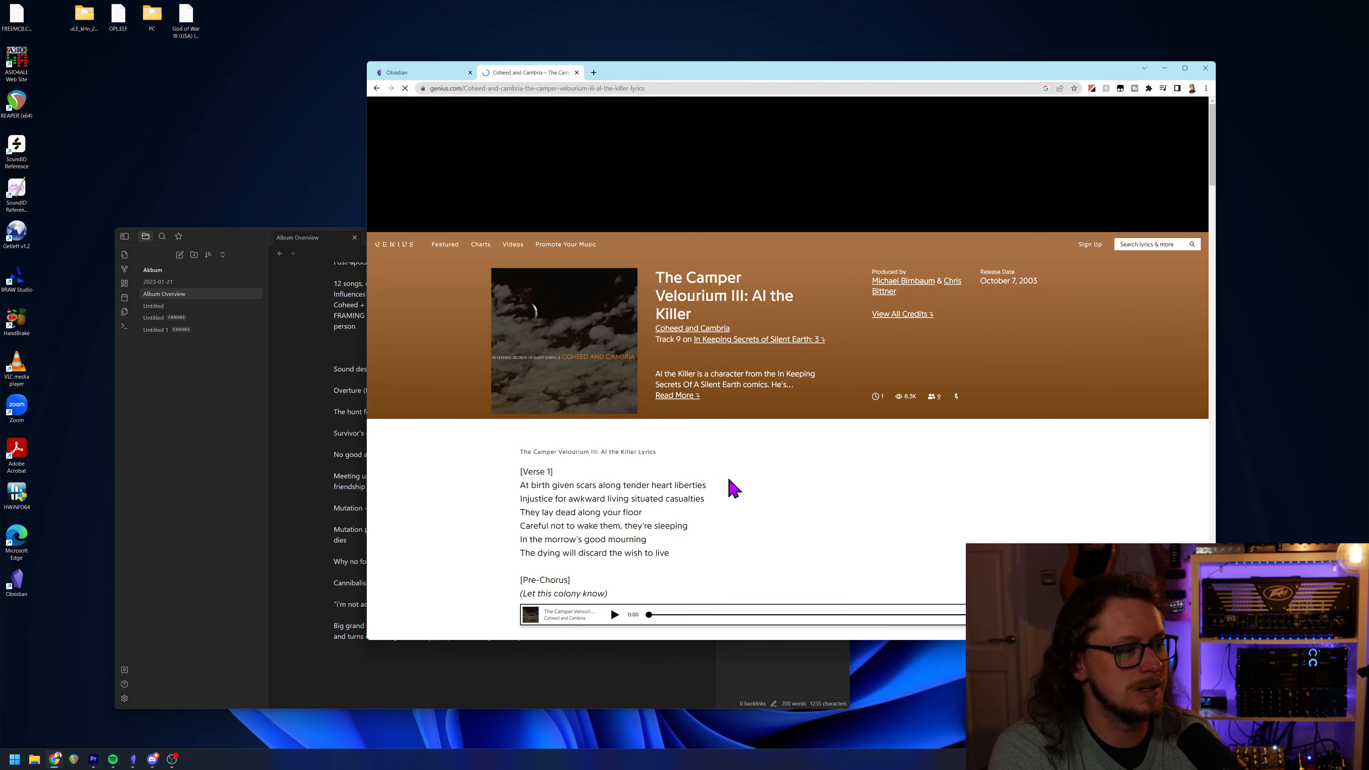
Examine the second chorus of "Al the Killer" and relate it to the character named in the song title.
scroll(727, 483, "down", 2)
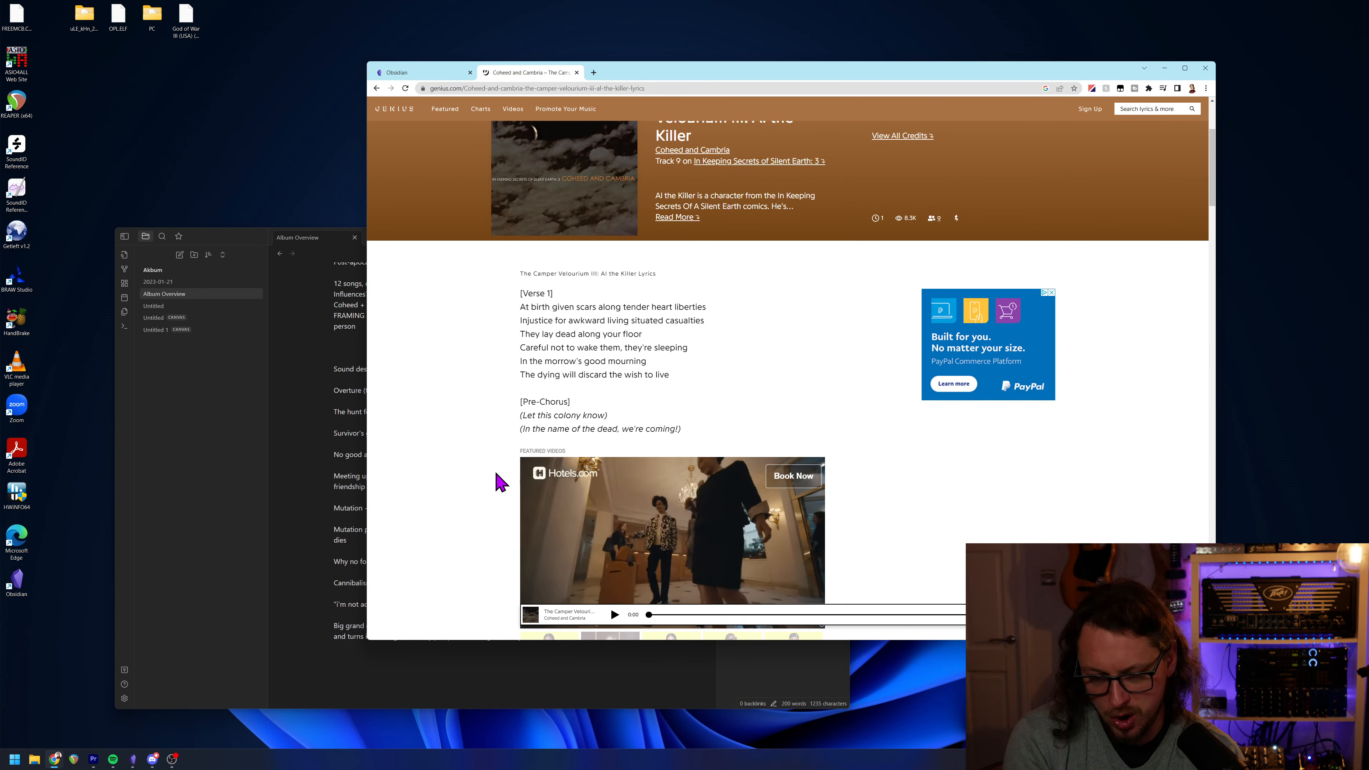
scroll(569, 414, "down", 2)
scroll(568, 414, "down", 10)
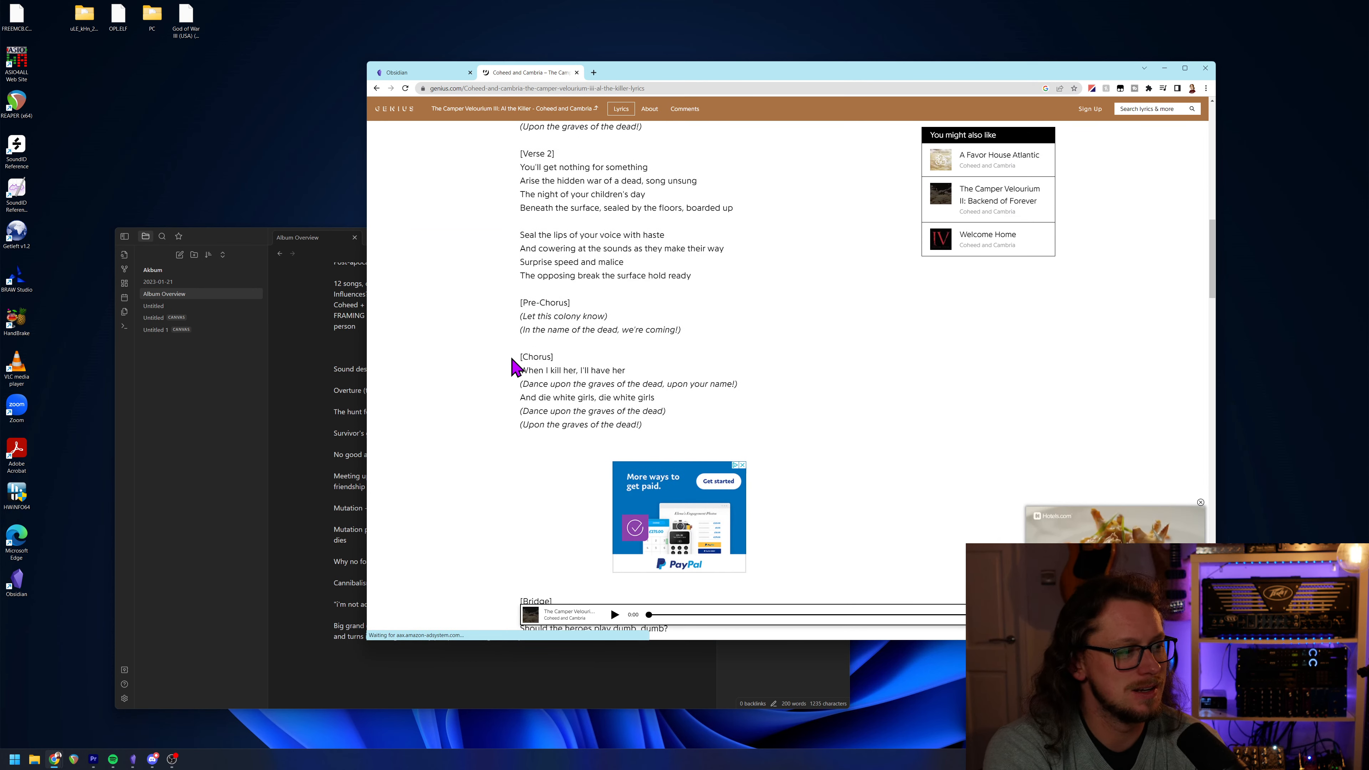
scroll(513, 361, "down", 3)
left_click_drag(538, 264, 683, 293)
mouse_move(682, 293)
left_mouse_down()
mouse_move(676, 267)
mouse_move(684, 287)
left_mouse_up()
left_click(681, 287)
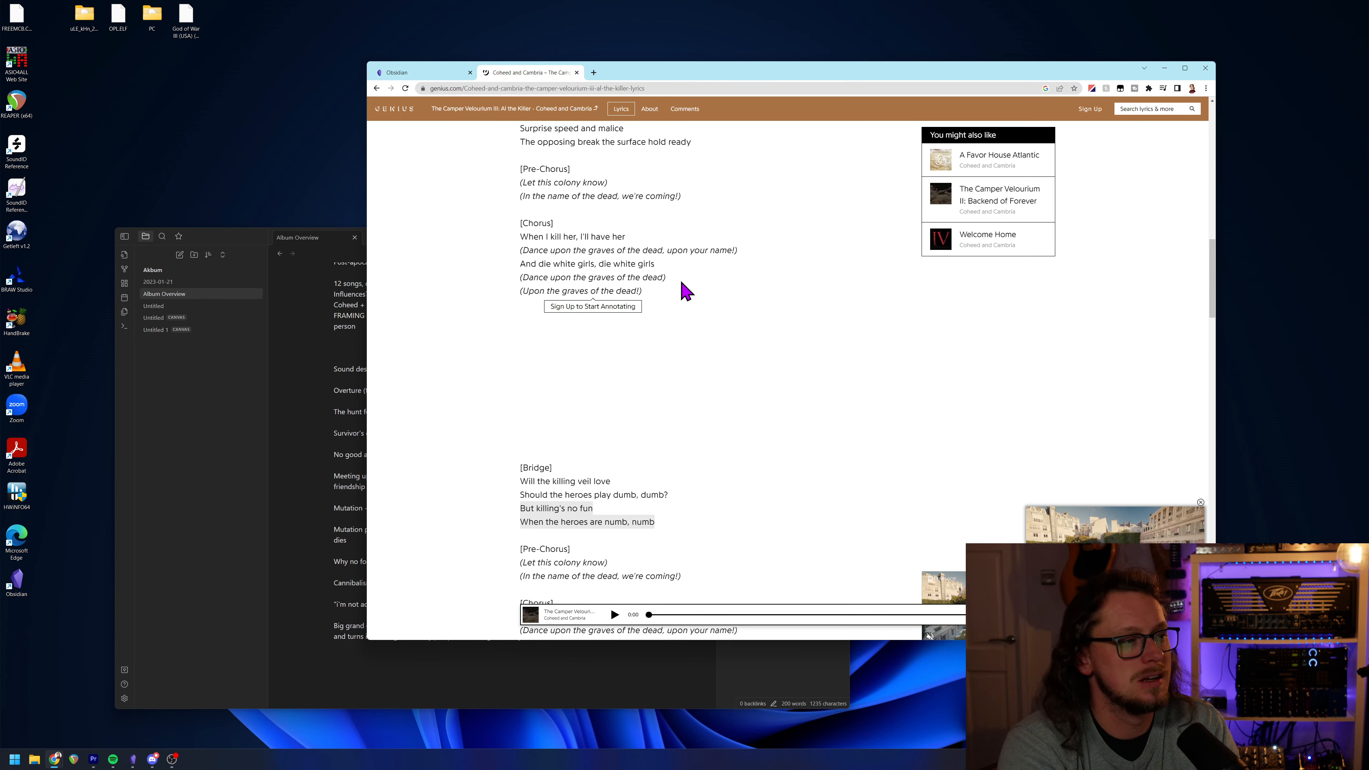
scroll(685, 291, "up", 15)
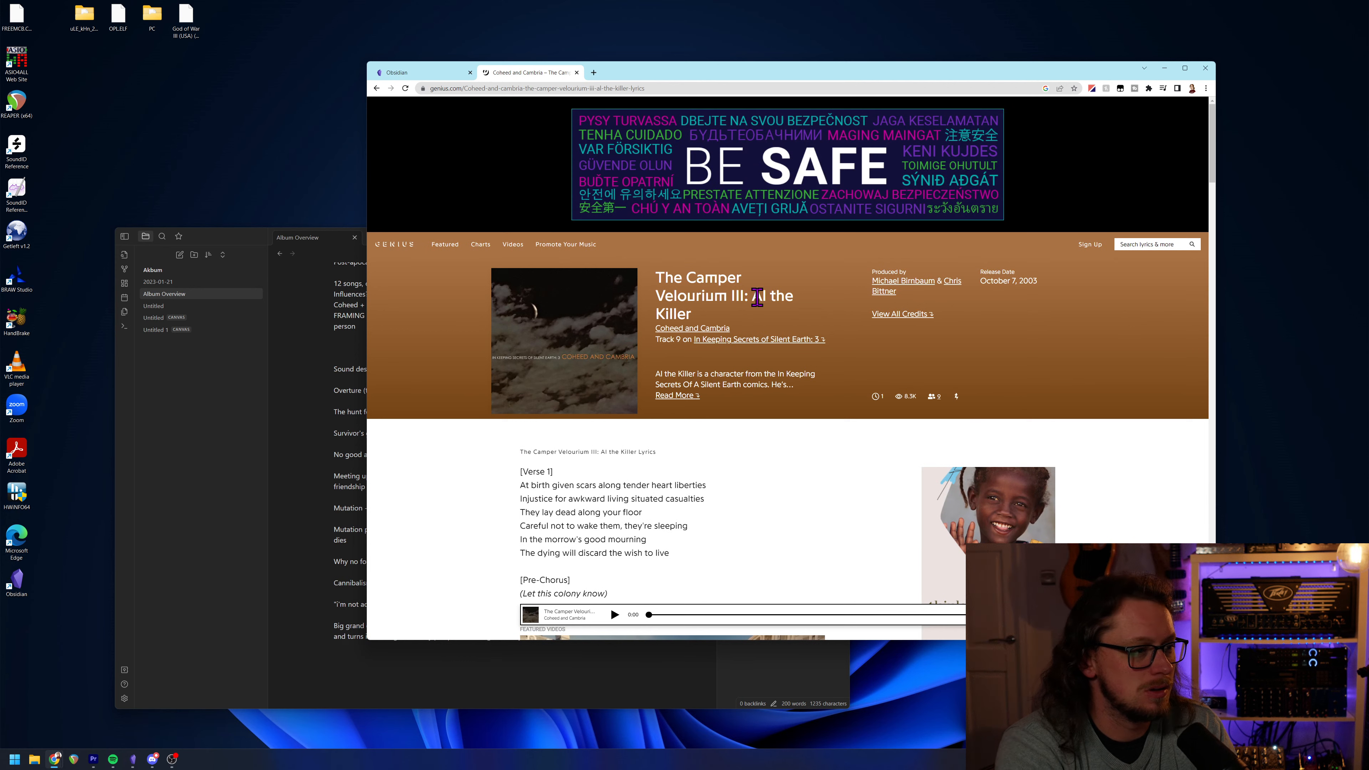
left_click_drag(752, 296, 757, 314)
left_click(757, 314)
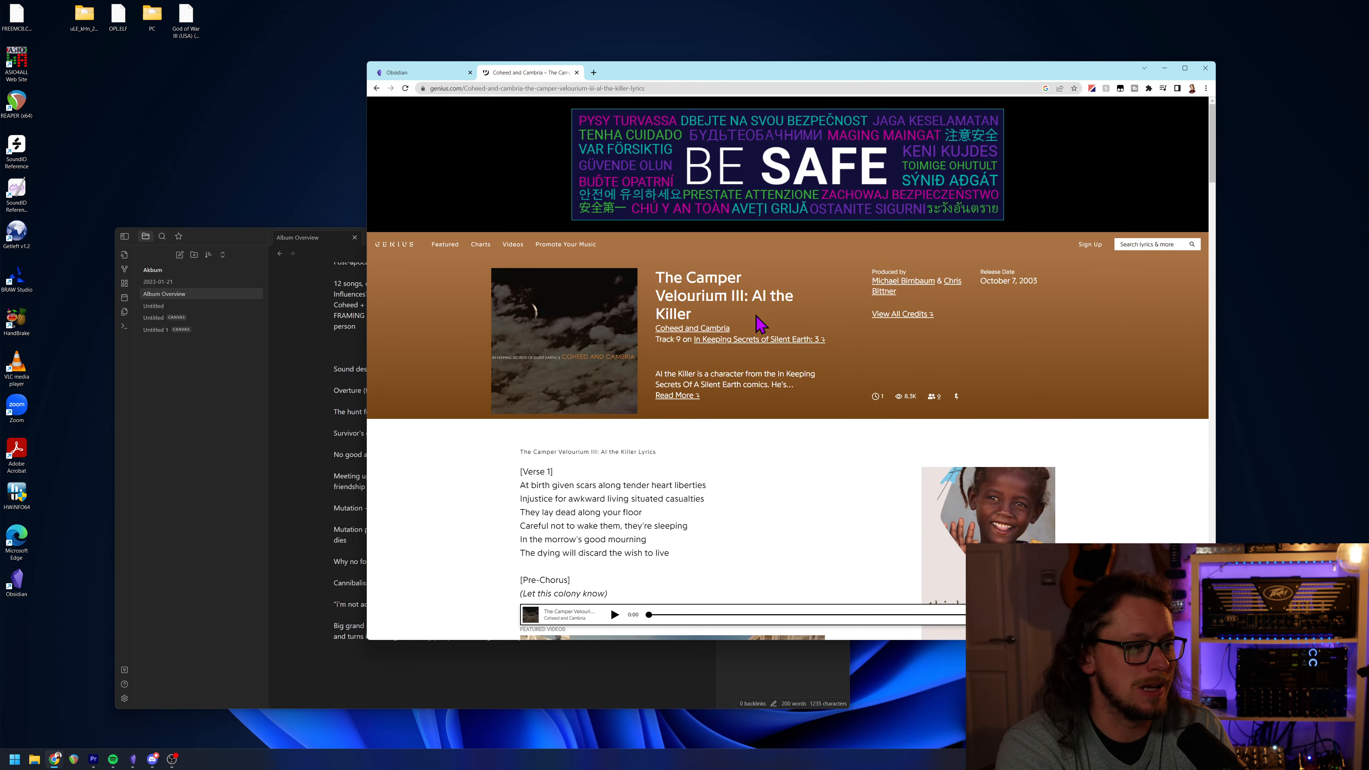
Read the "Al the Killer" lyrics from Verse 1 to the final chorus, focusing on the opening lines of Verse 2.
scroll(755, 315, "down", 4)
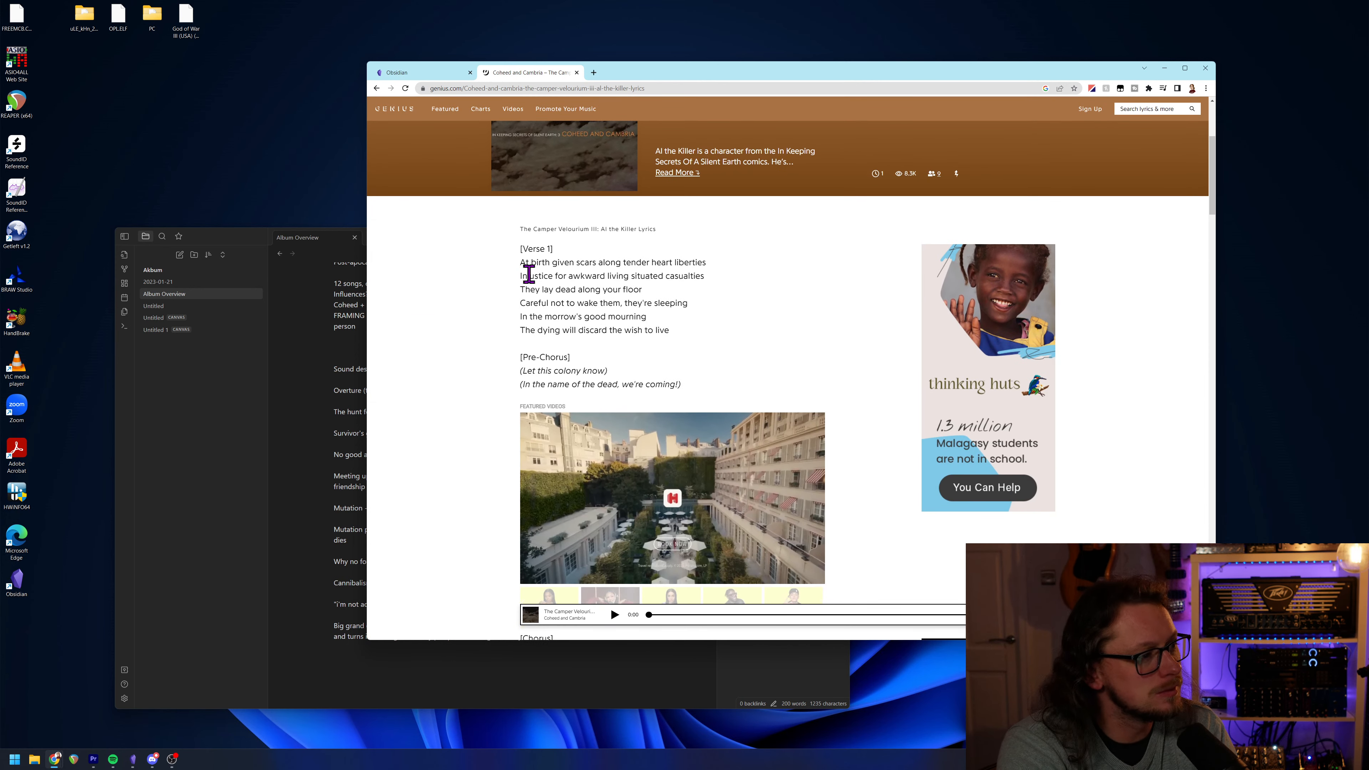
scroll(489, 294, "down", 1)
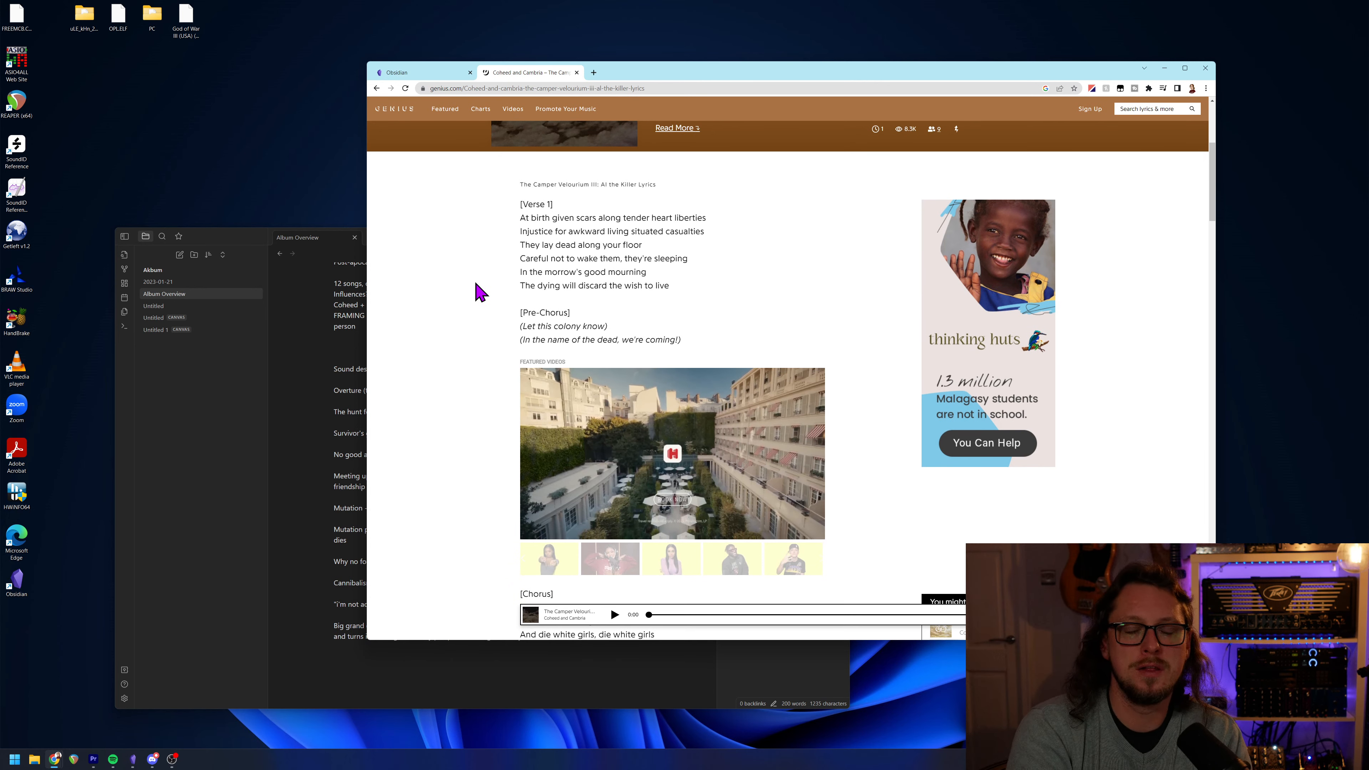
scroll(481, 276, "down", 4)
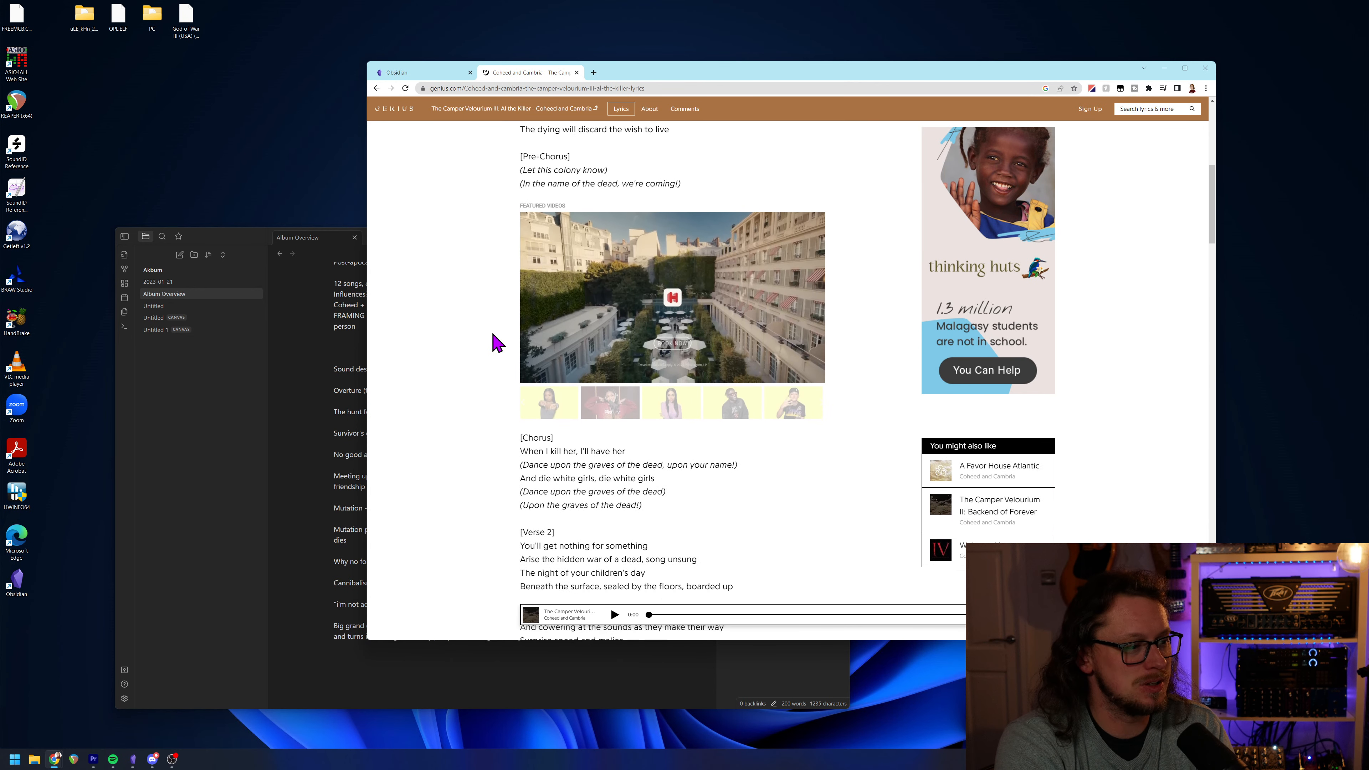
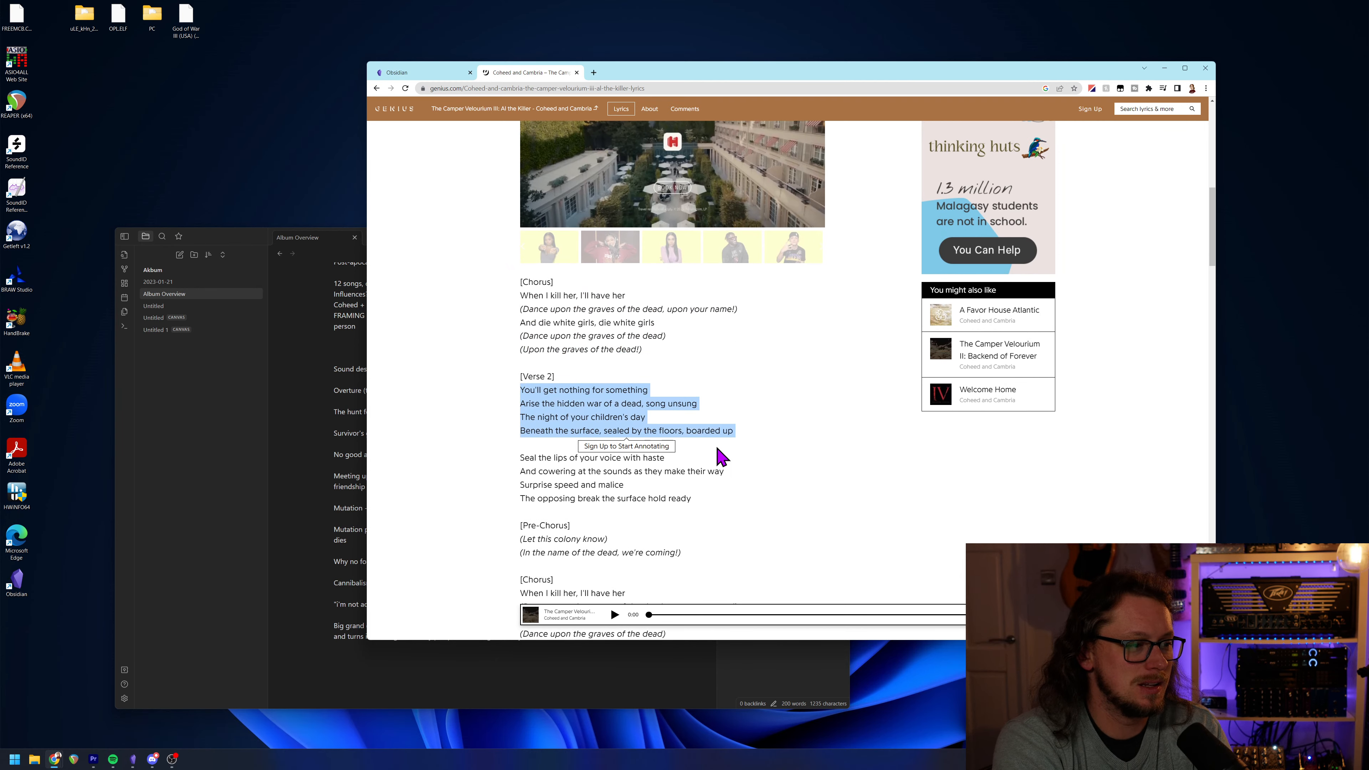
left_click(696, 454)
scroll(428, 450, "down", 1)
mouse_move(517, 362)
left_mouse_down()
mouse_move(723, 373)
mouse_move(730, 407)
left_mouse_up()
left_click(731, 407)
scroll(534, 412, "down", 2)
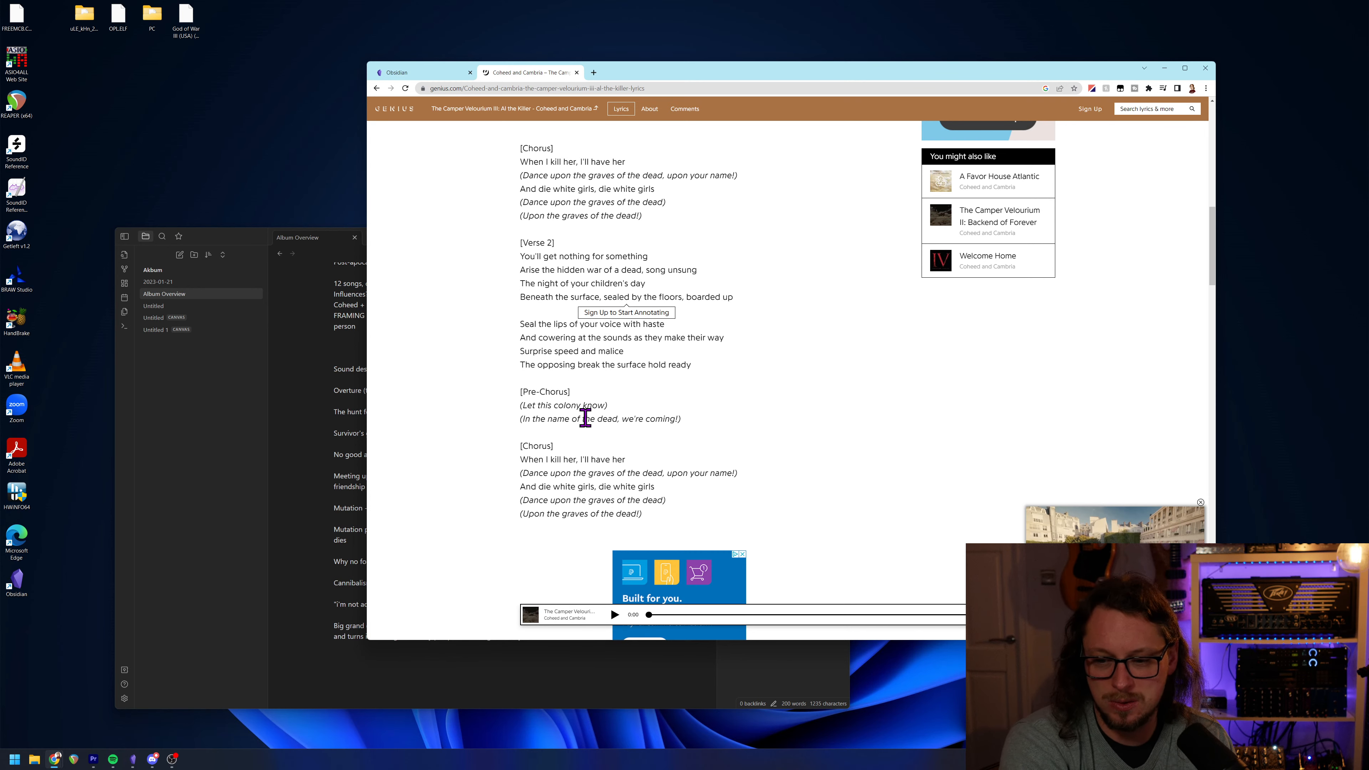
scroll(587, 448, "down", 8)
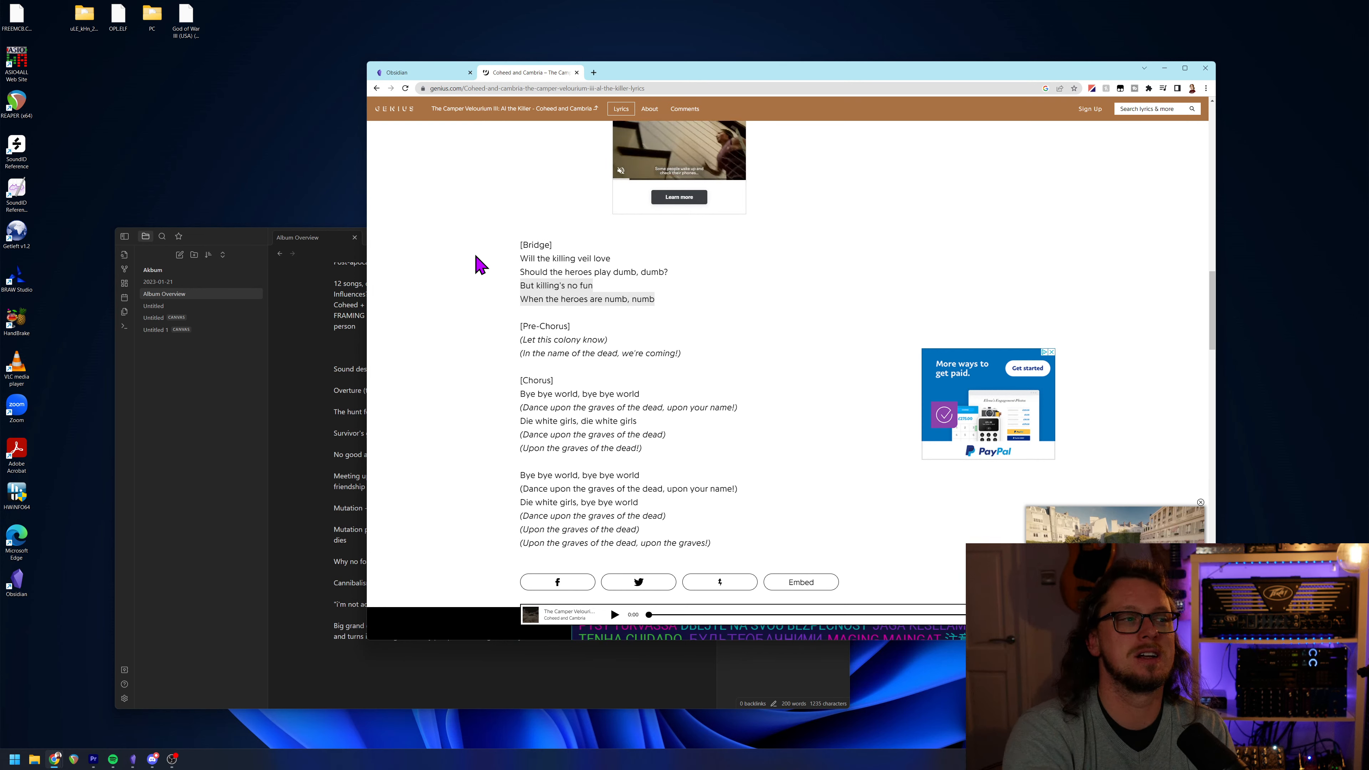
Go back to the second chorus and highlight its lines starting with "When I kill her, I'll have her" for closer study.
scroll(480, 392, "up", 5)
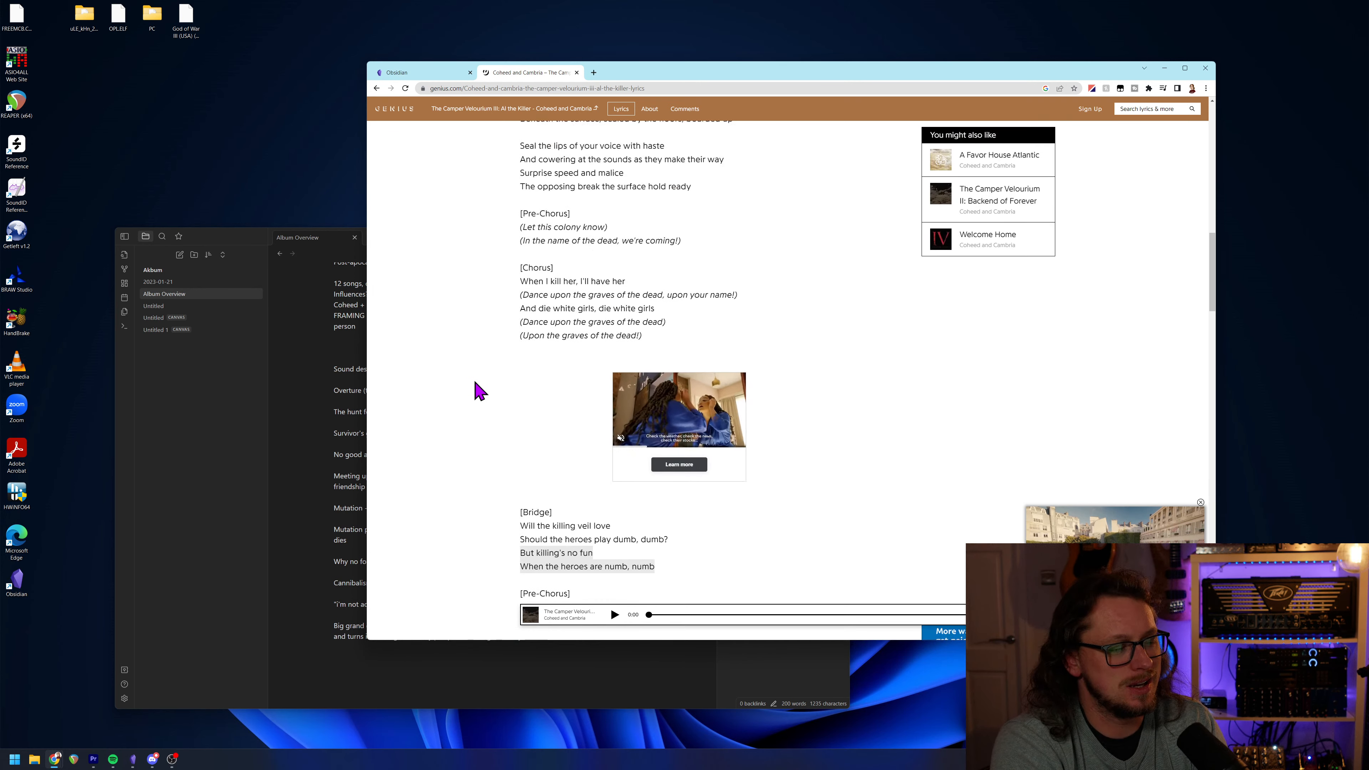
mouse_move(510, 290)
left_mouse_down()
mouse_move(679, 294)
mouse_move(688, 346)
mouse_move(478, 283)
left_mouse_up()
left_click(689, 348)
left_click(478, 282)
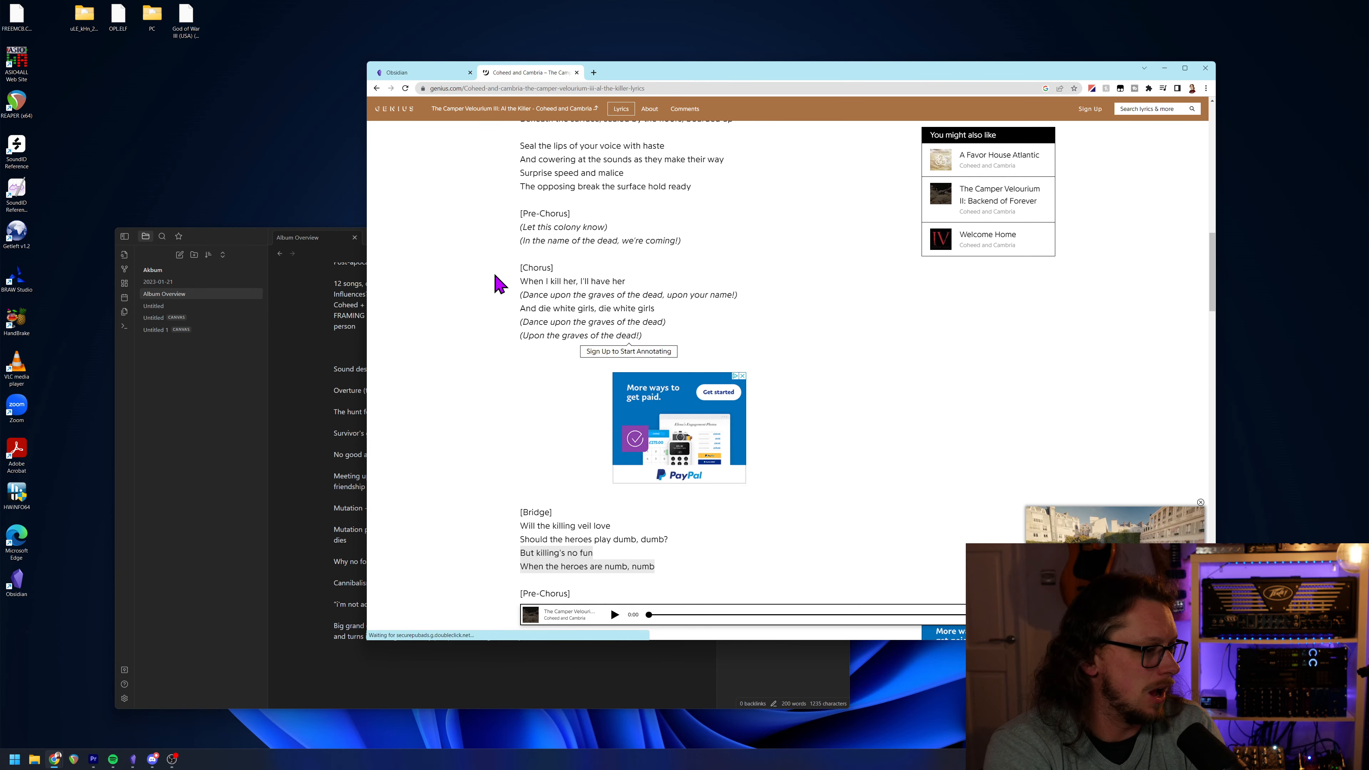
mouse_move(510, 266)
left_mouse_down()
mouse_move(620, 291)
mouse_move(695, 345)
mouse_move(494, 287)
mouse_move(502, 274)
mouse_move(697, 342)
mouse_move(502, 279)
left_mouse_up()
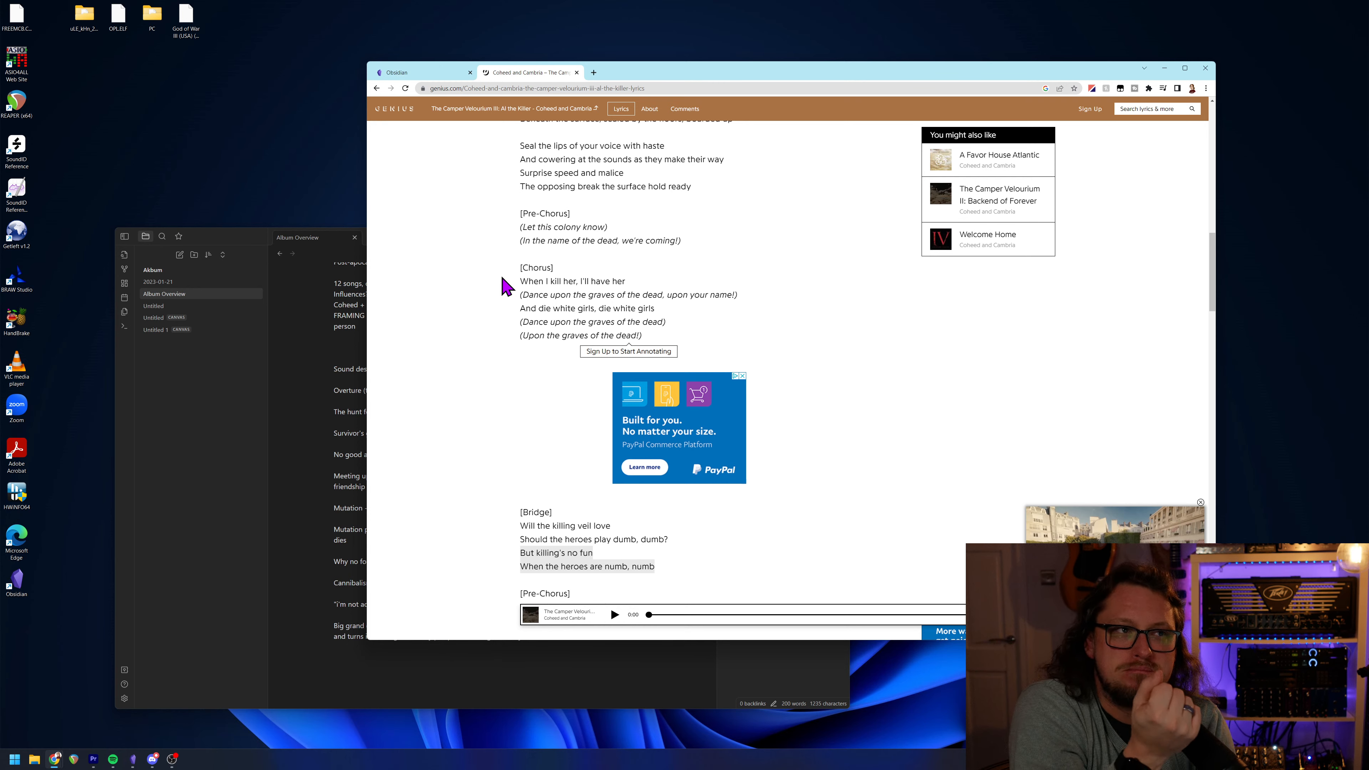
Switch to Obsidian and review the "Mutation" and "Mutation pt 2" entries within the Album Overview song outline.
left_click(312, 491)
left_click_drag(334, 508, 348, 540)
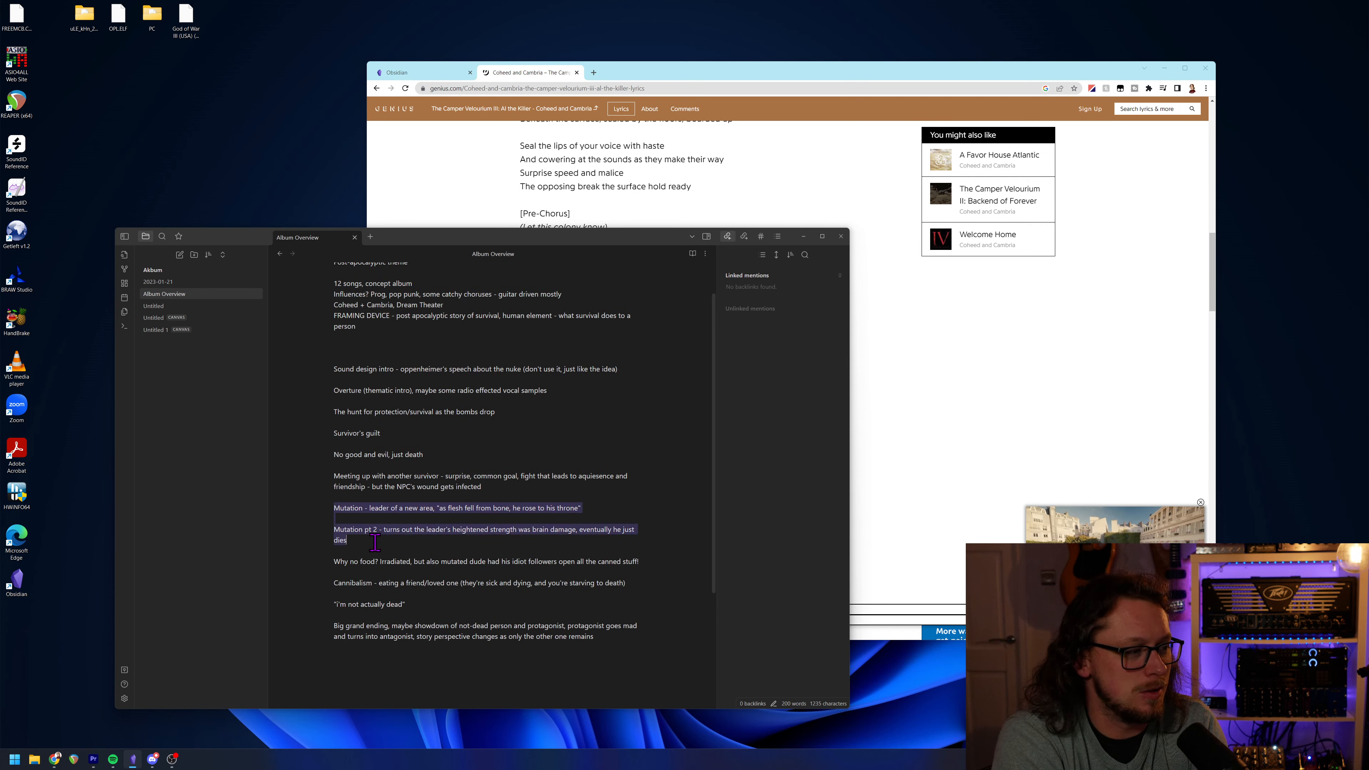
left_click(336, 514)
left_click_drag(366, 540, 329, 515)
left_click(334, 514)
left_click(373, 544)
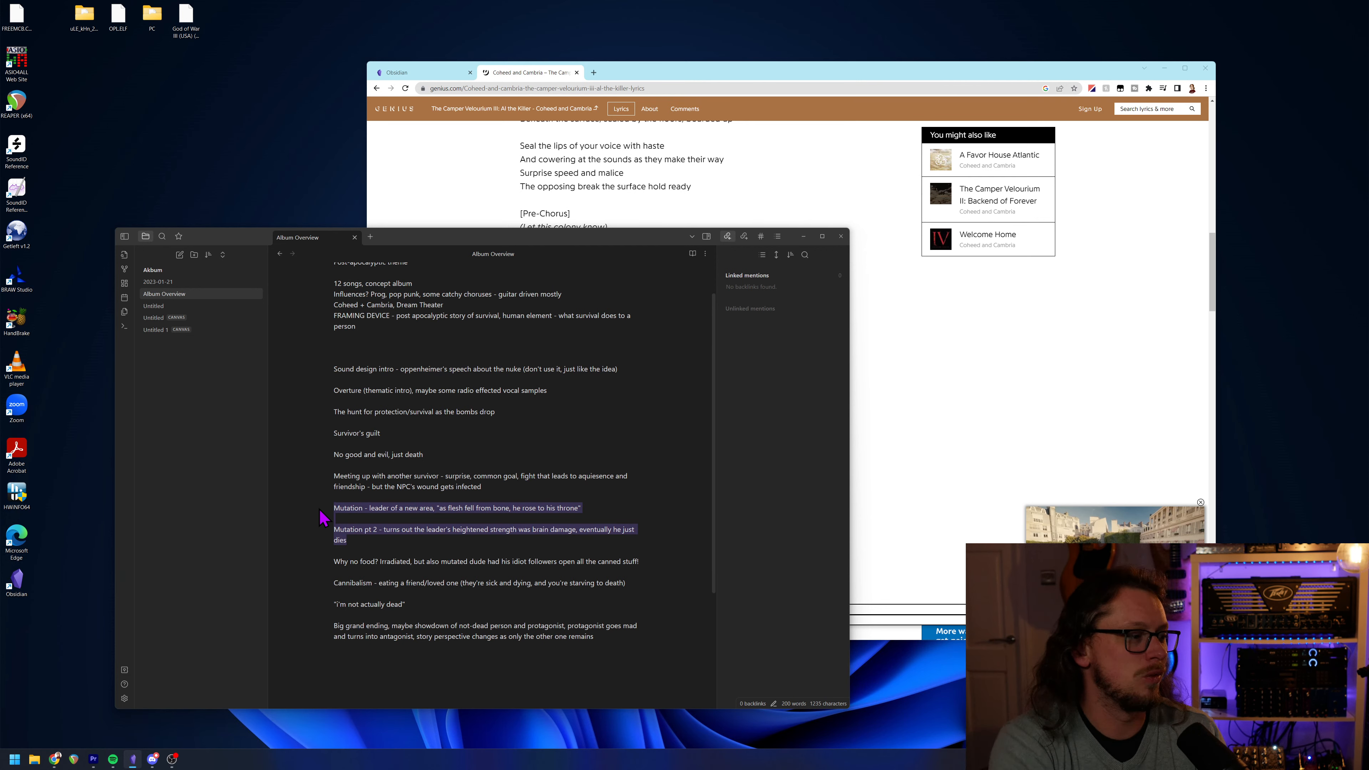
left_click_drag(364, 533, 330, 504)
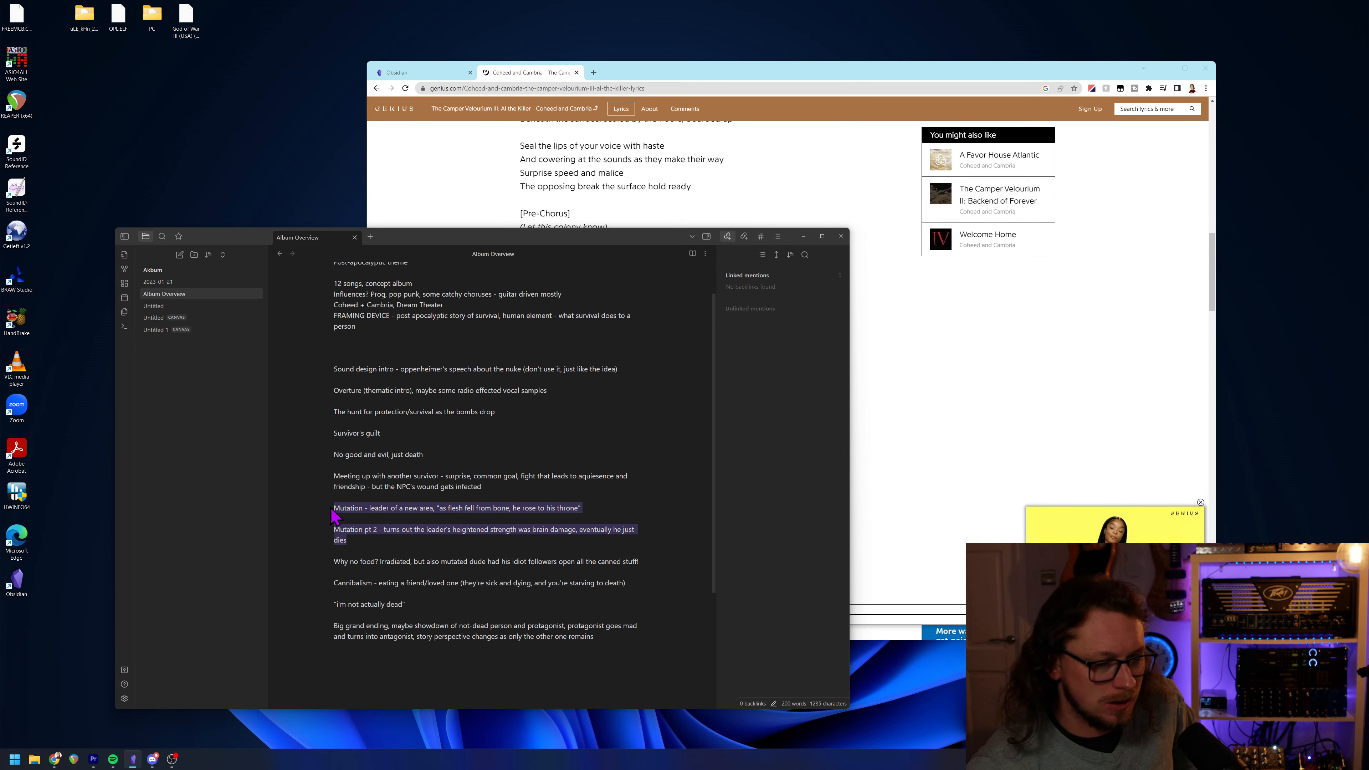
left_click(359, 433)
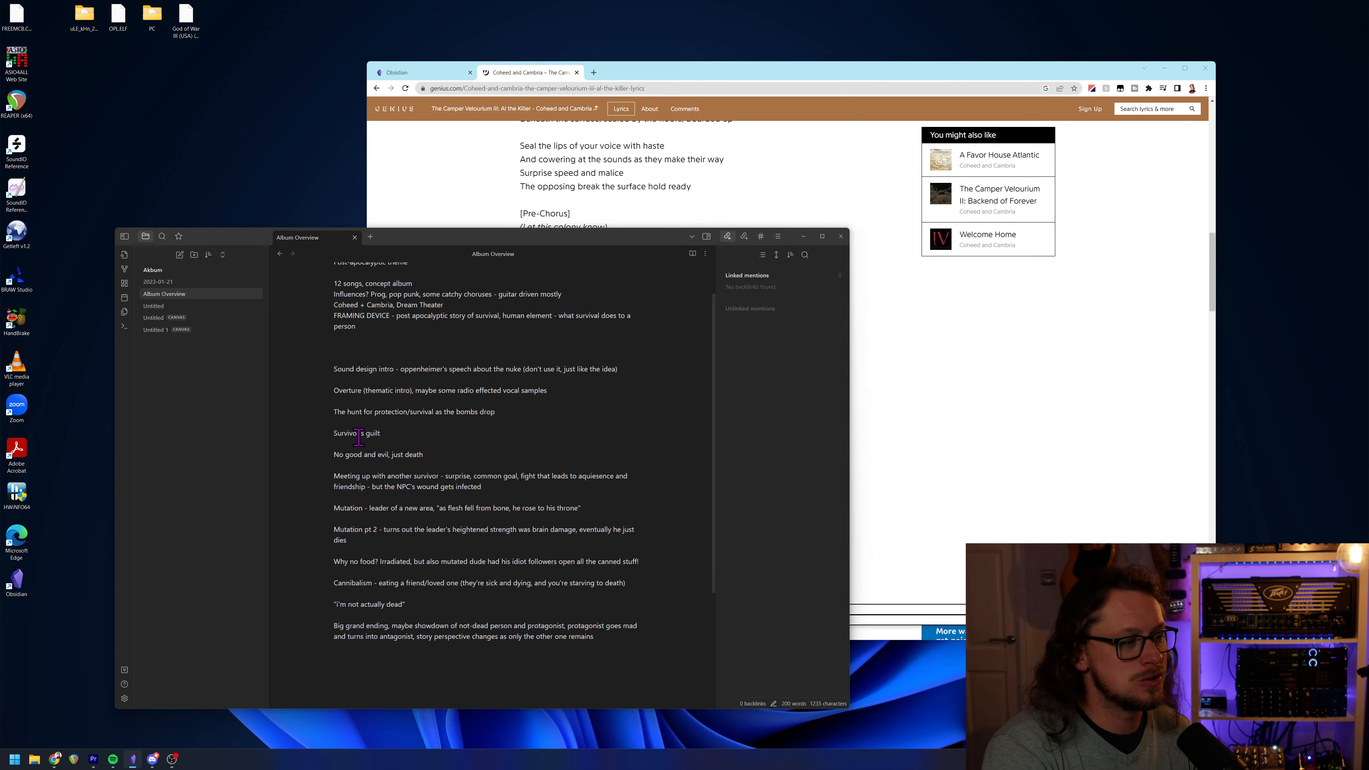
scroll(369, 378, "up", 1)
scroll(371, 378, "down", 2)
scroll(373, 377, "up", 2)
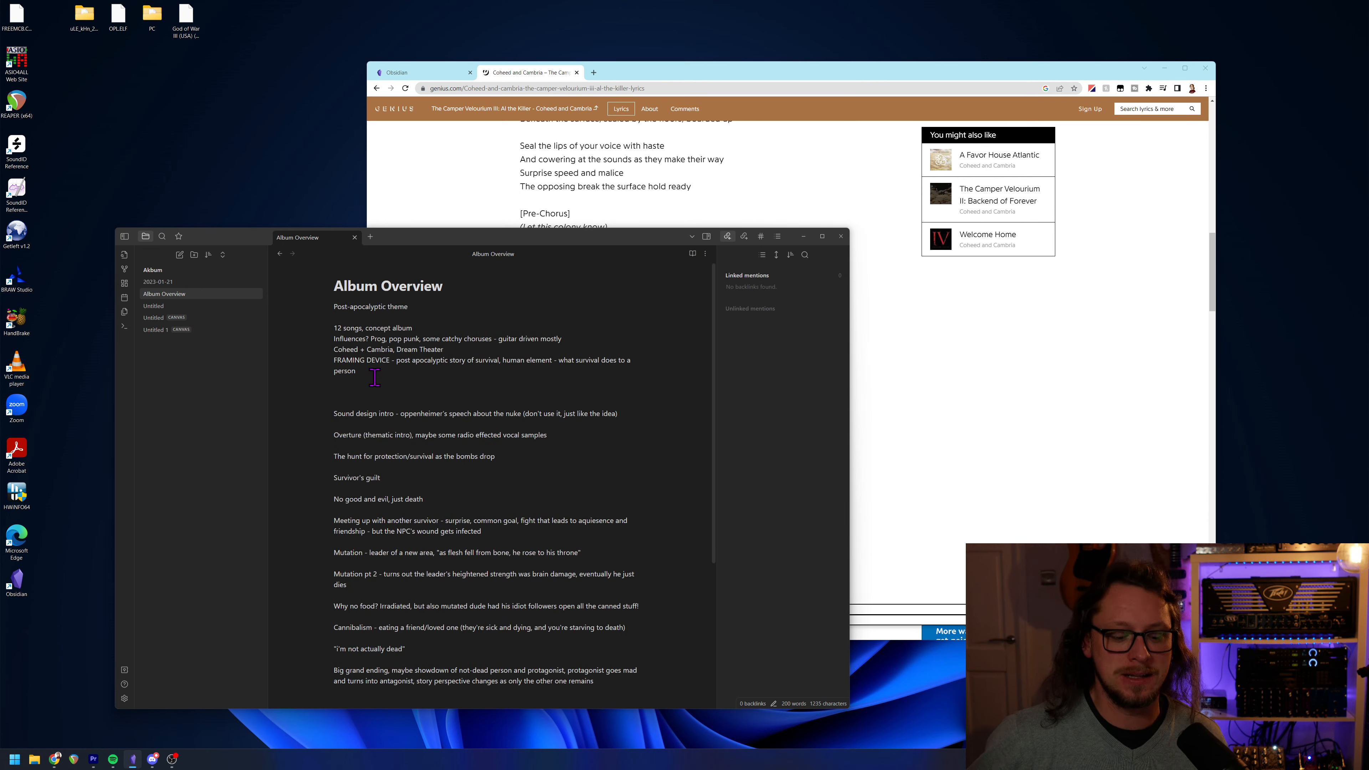